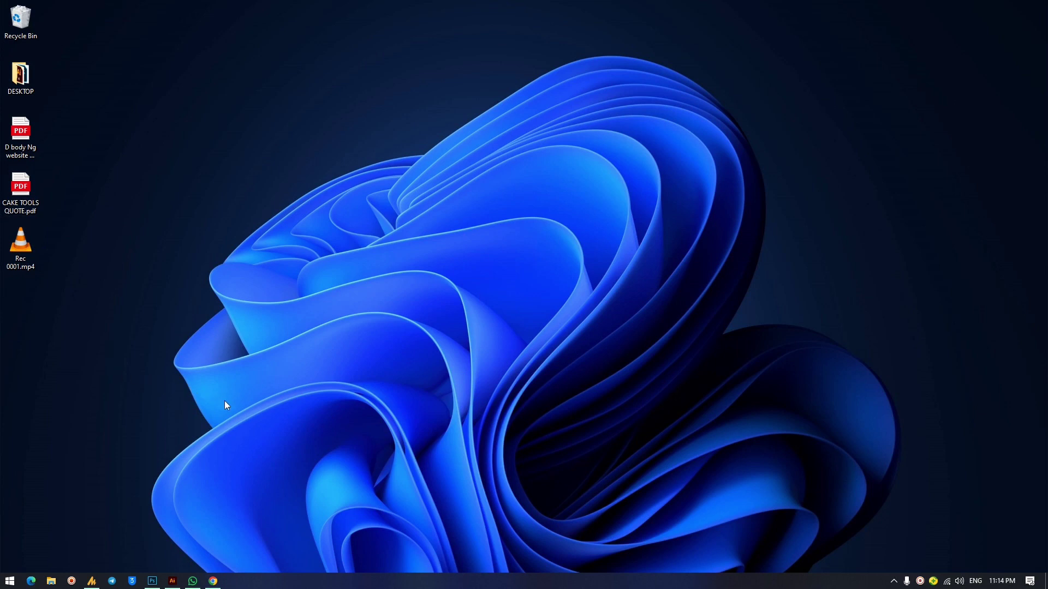
# Open File Explorer, look into the MINE folder on External Drive (D:), and return to the drive's top level.
pyautogui.press('super+e')
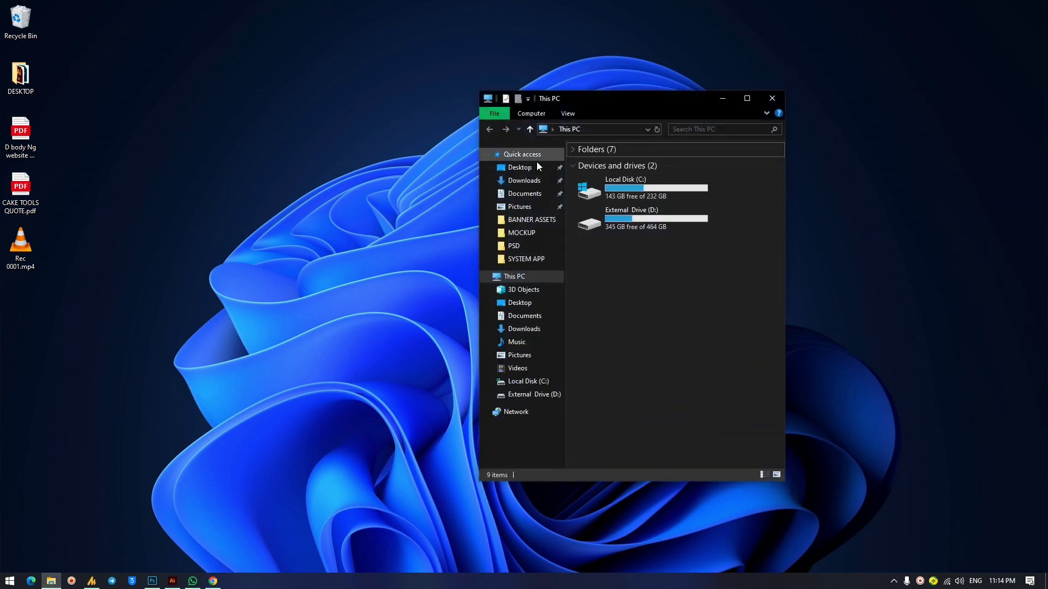
pyautogui.doubleClick(641, 224)
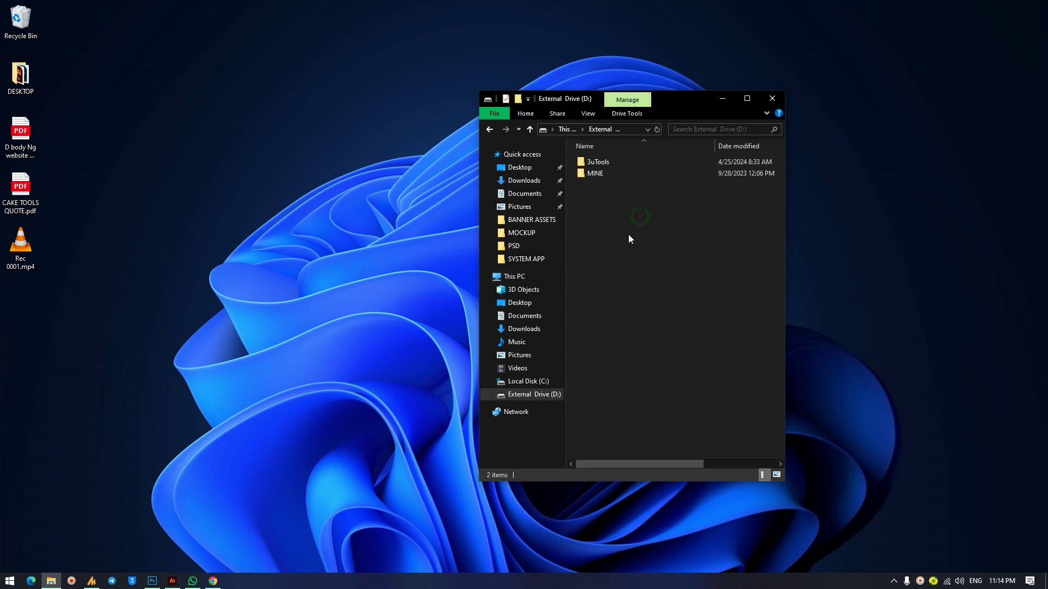
pyautogui.moveTo(662, 102); pyautogui.dragTo(623, 79)
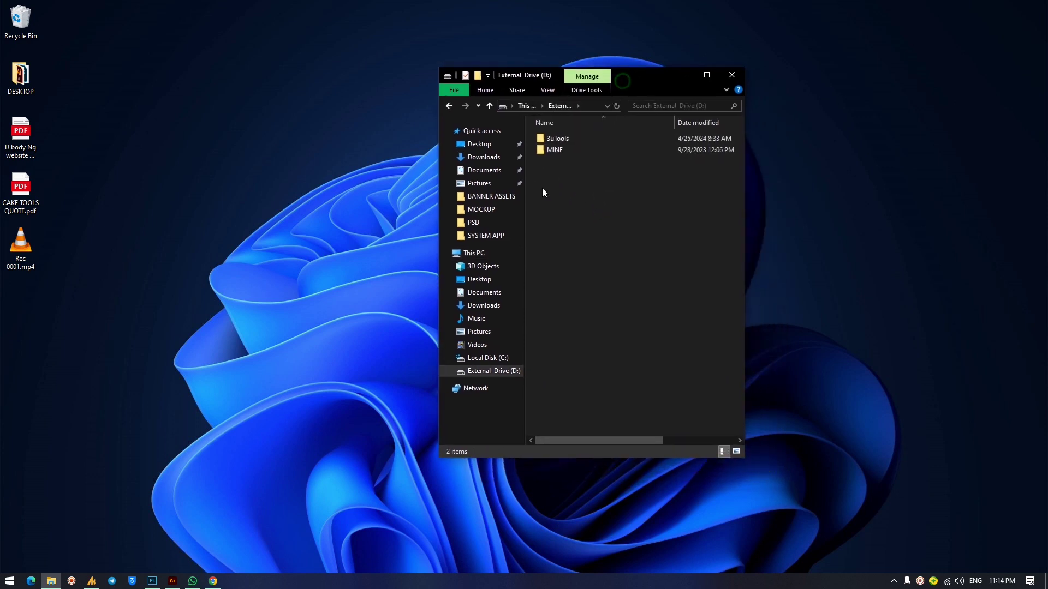
pyautogui.doubleClick(555, 150)
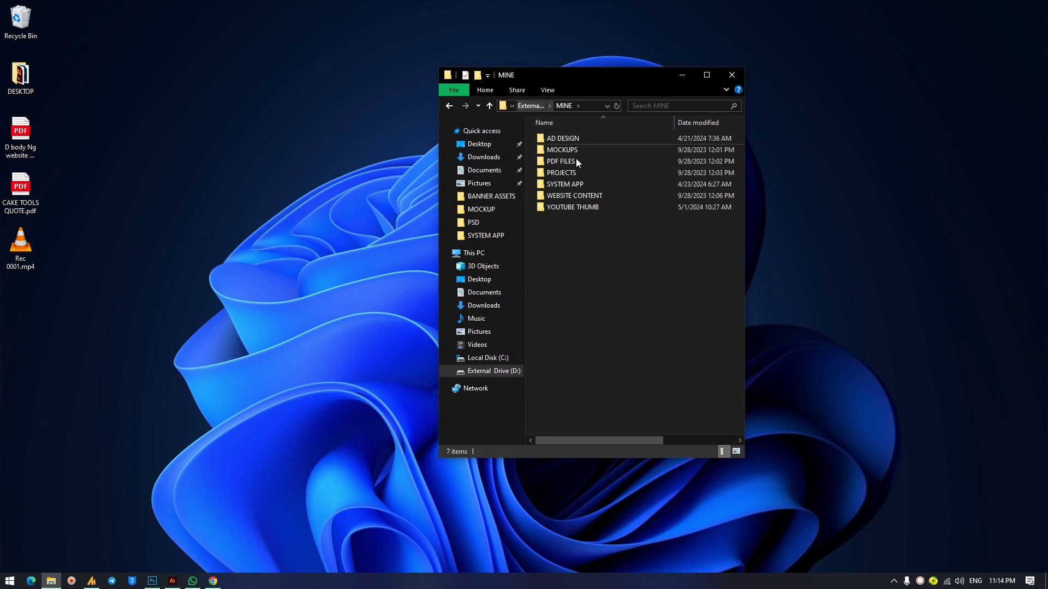
pyautogui.click(536, 107)
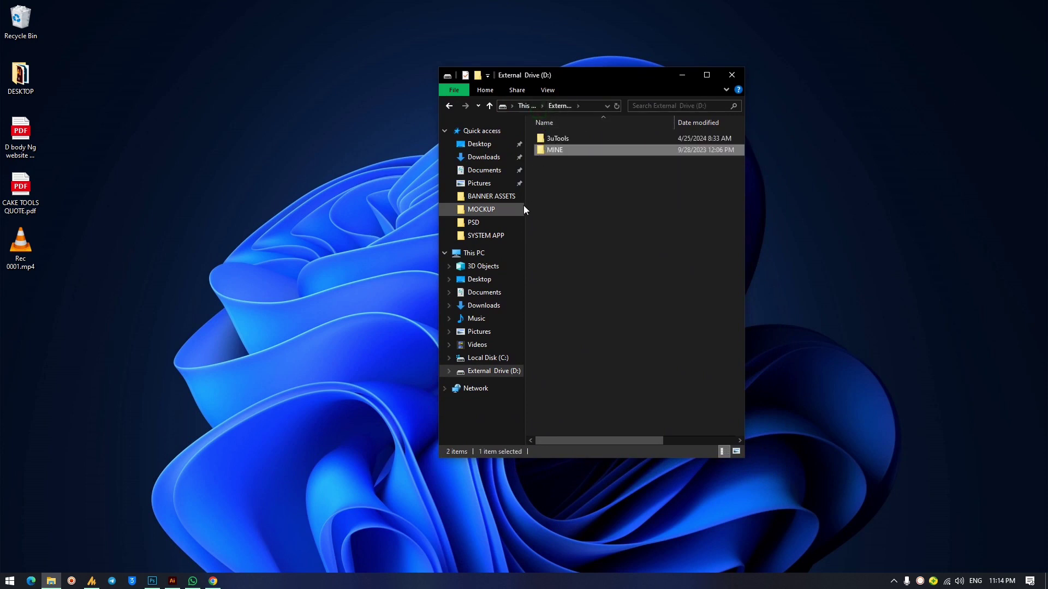
# Open a second File Explorer window at This PC and compare the storage of Local Disk (C:) and External Drive (D:).
pyautogui.press('super+e')
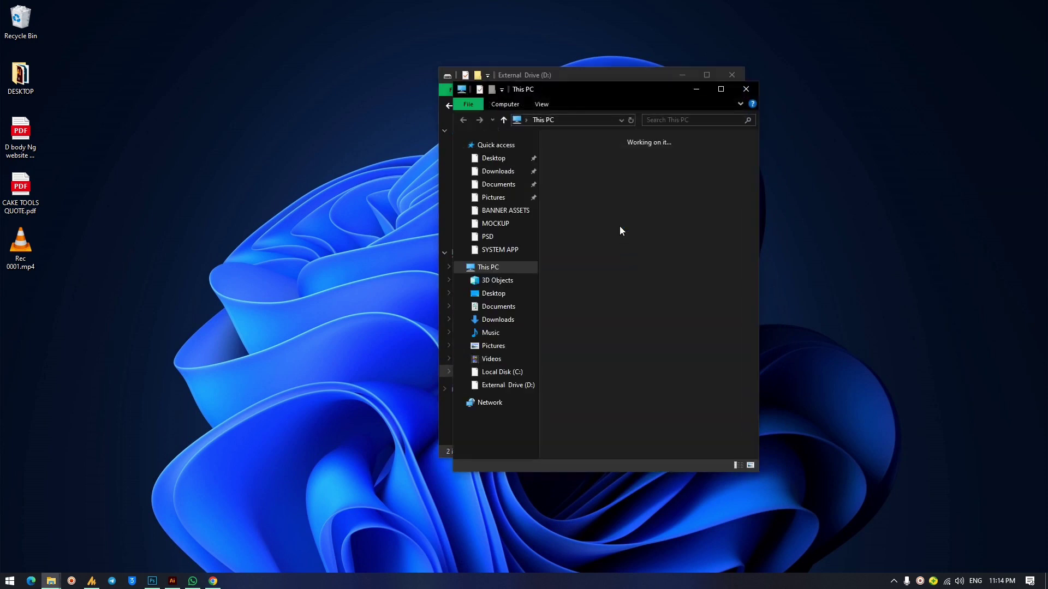
pyautogui.click(634, 176)
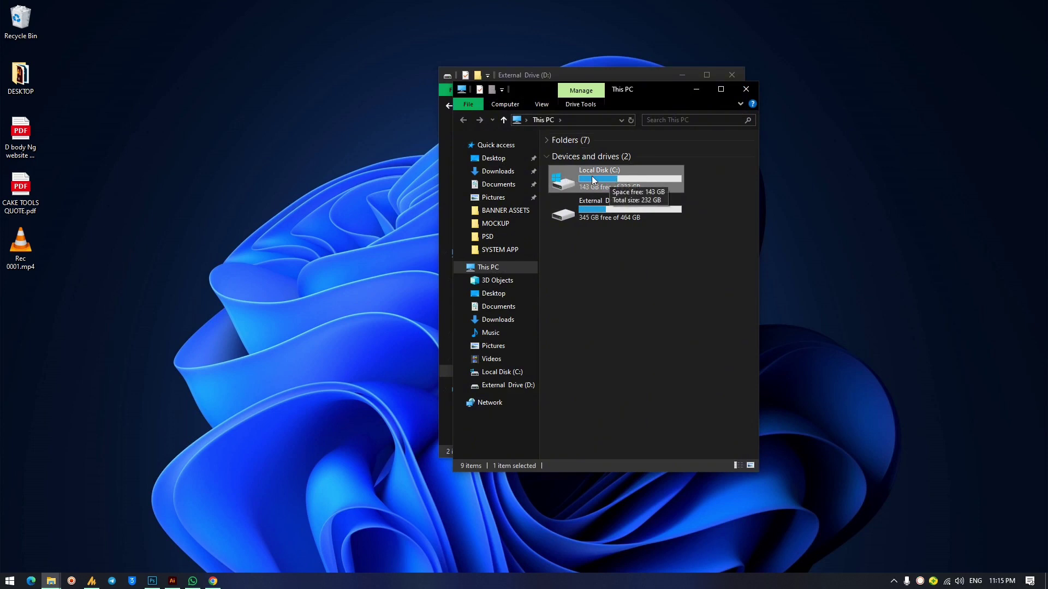
pyautogui.click(601, 217)
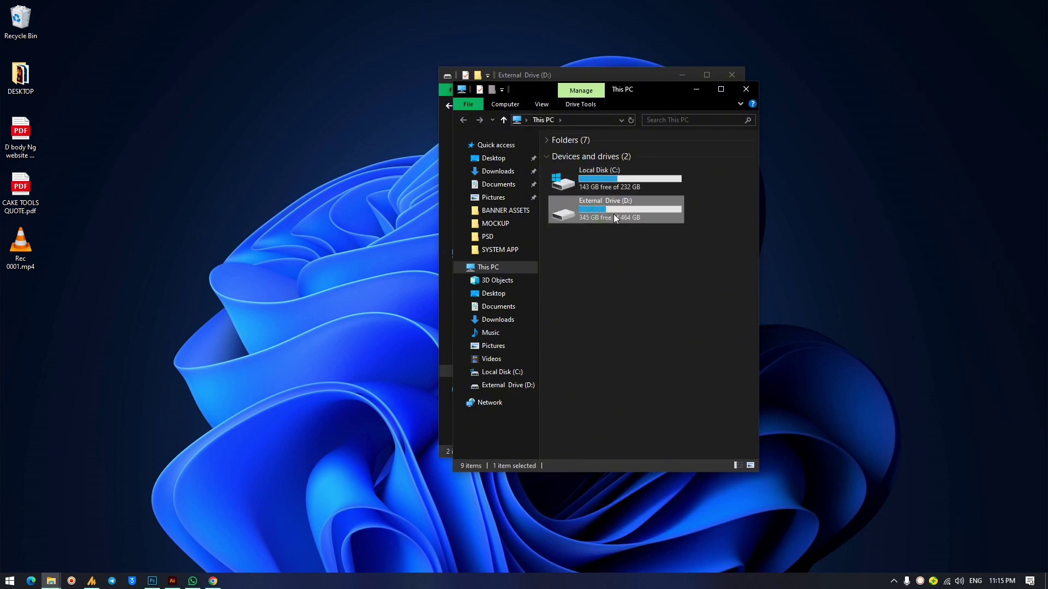
pyautogui.click(617, 178)
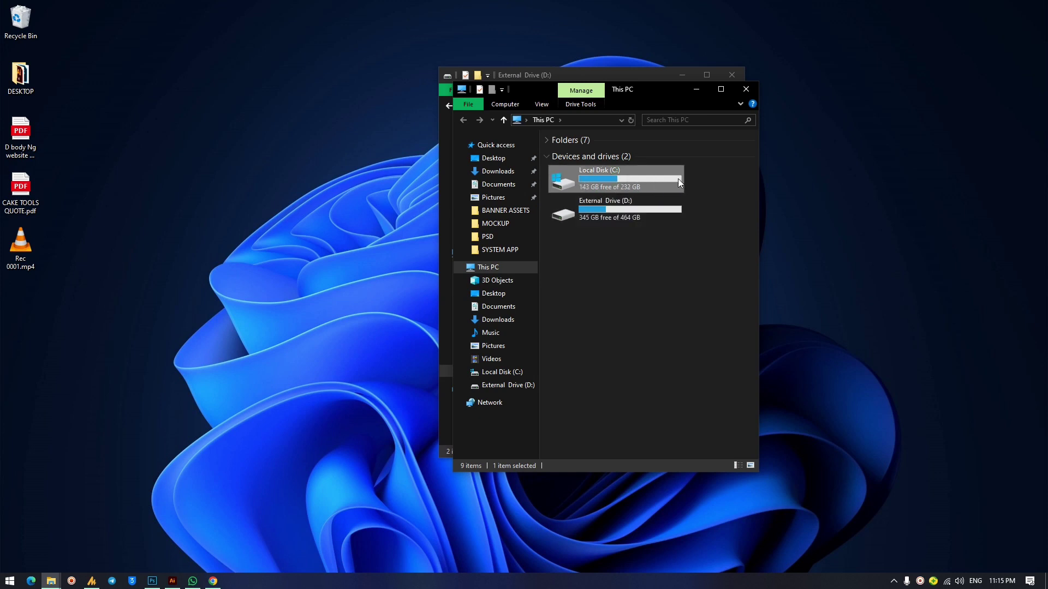
pyautogui.moveTo(662, 175)
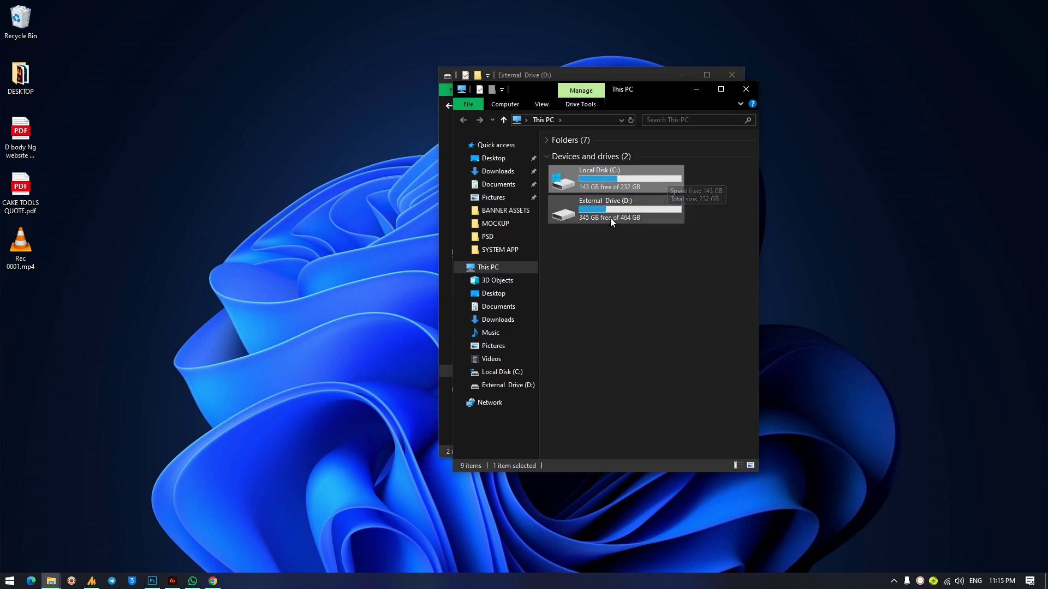
pyautogui.moveTo(606, 206)
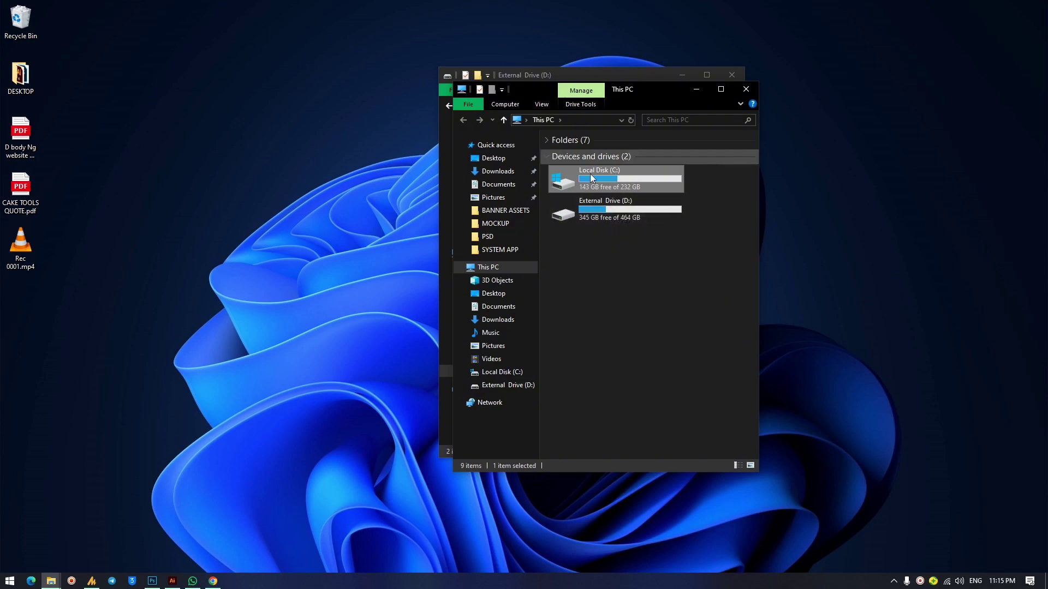
pyautogui.moveTo(605, 185)
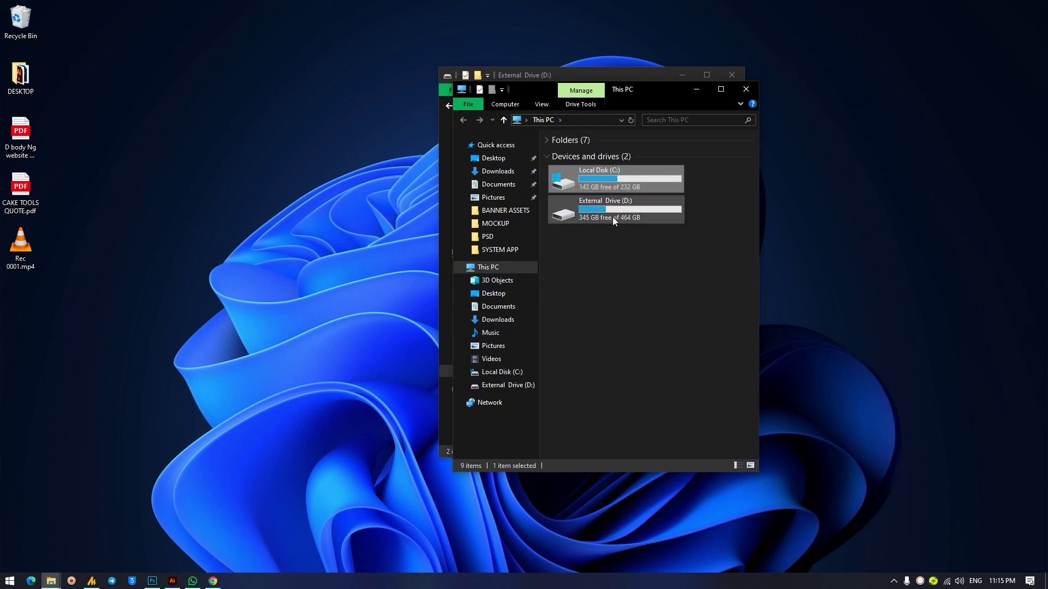
# View the contents of Local Disk (C:) and then External Drive (D:), returning to This PC after each.
pyautogui.click(603, 180)
pyautogui.doubleClick(604, 180)
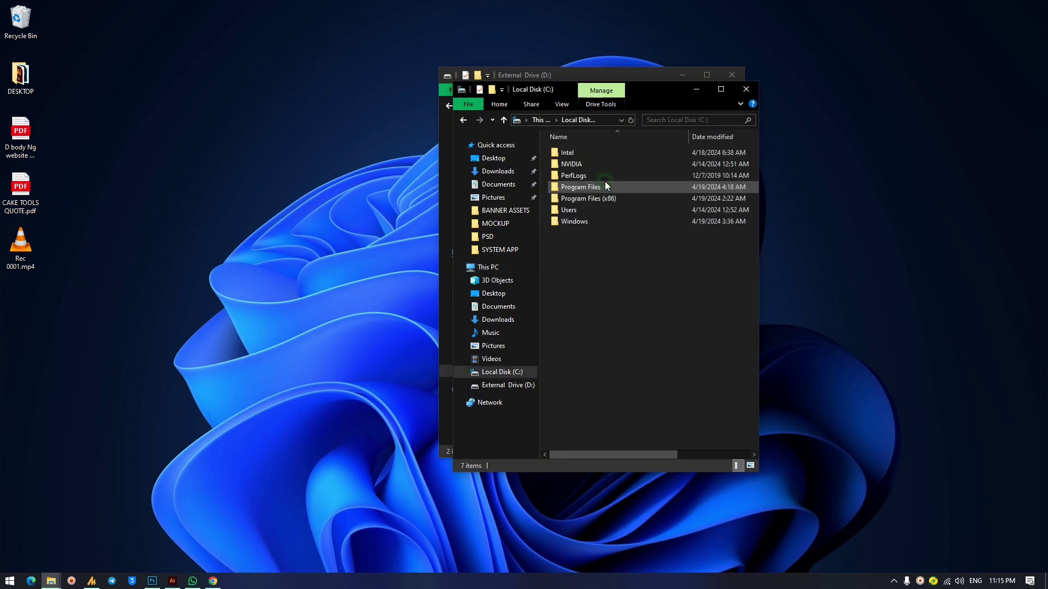
pyautogui.click(545, 122)
pyautogui.doubleClick(594, 212)
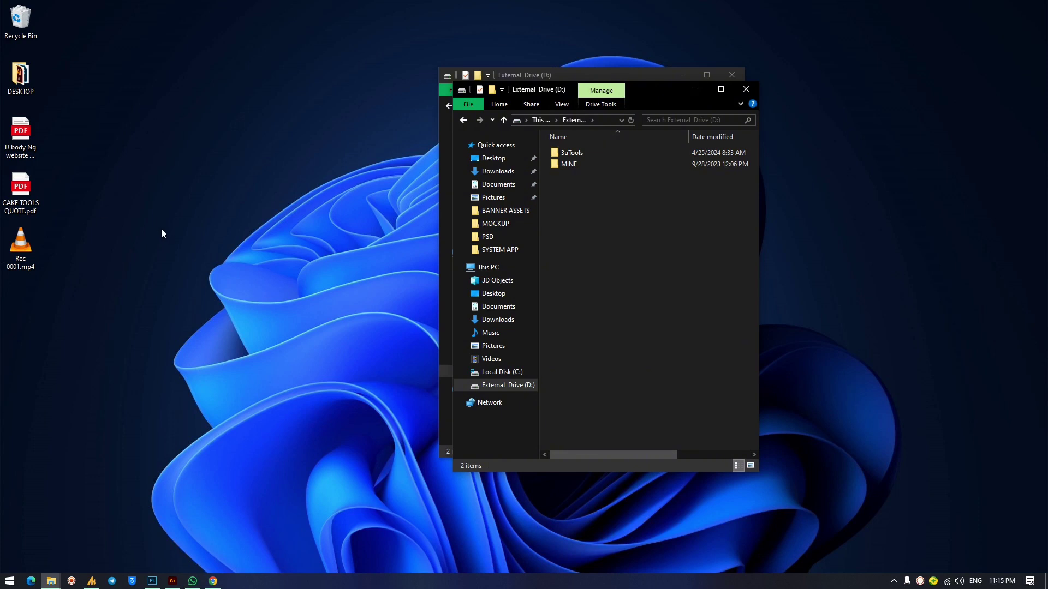
pyautogui.click(536, 121)
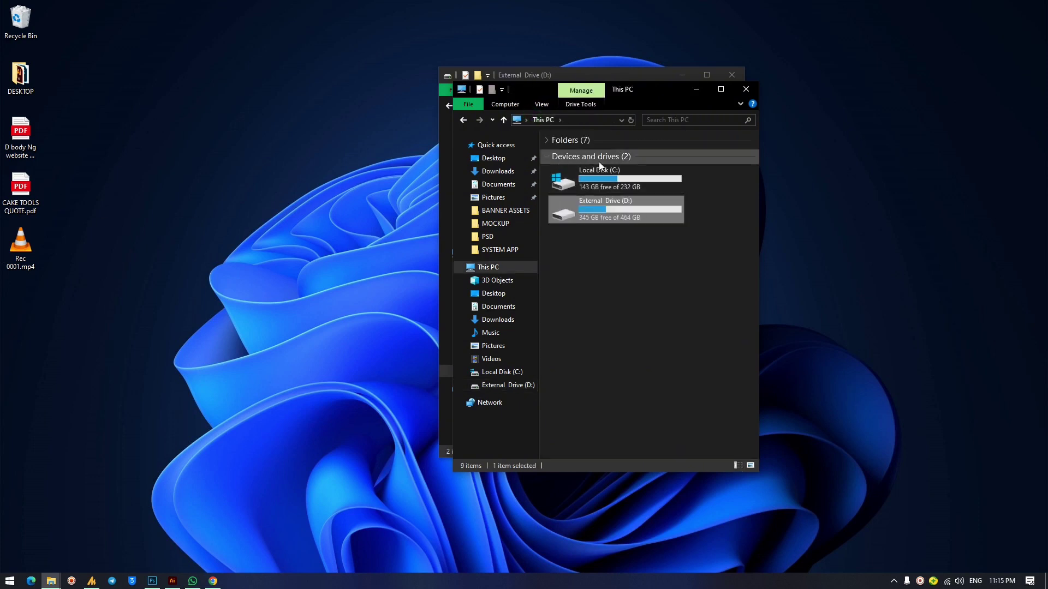
# Open External Drive (D:), maximize its window, and expand the ribbon.
pyautogui.click(603, 187)
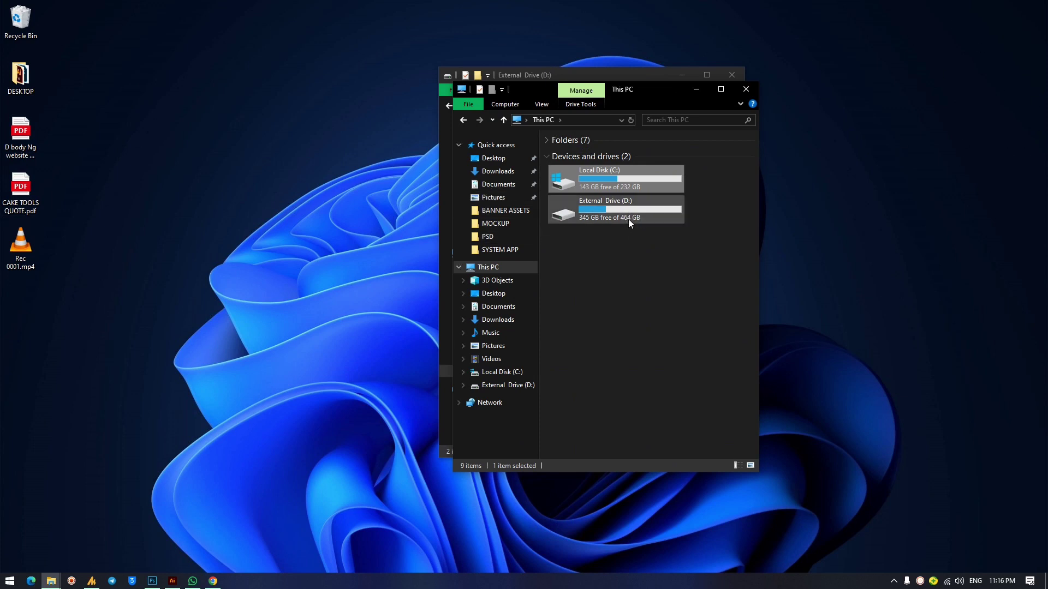
pyautogui.doubleClick(601, 211)
pyautogui.doubleClick(657, 86)
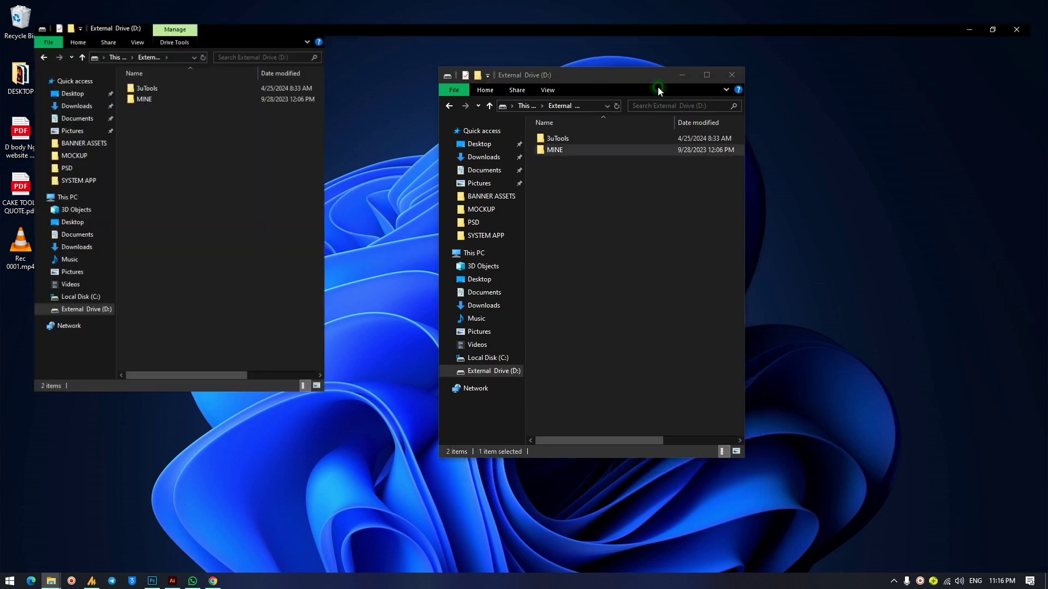
pyautogui.click(1009, 5)
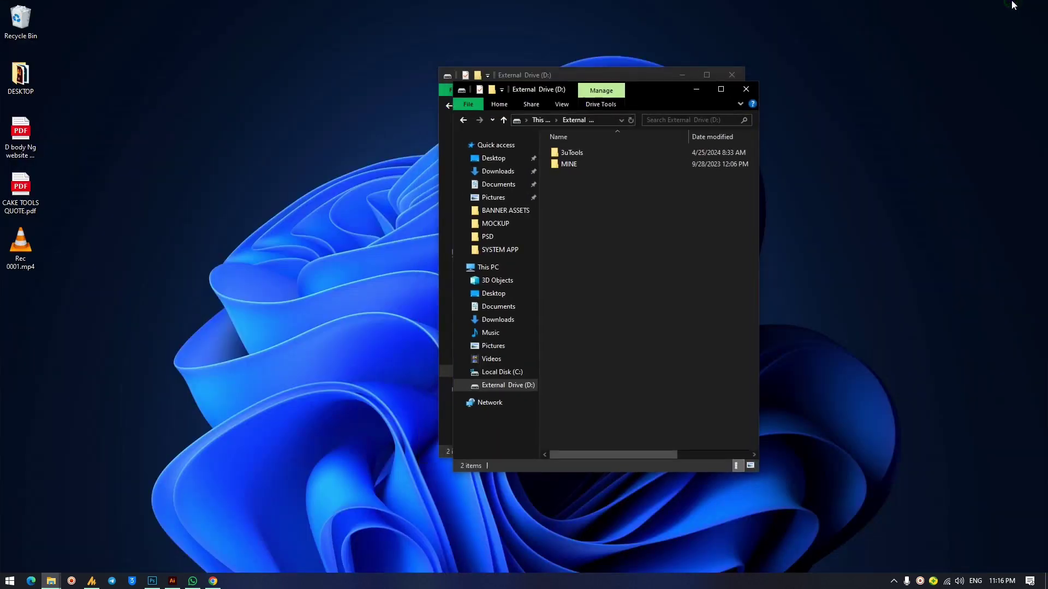
pyautogui.doubleClick(673, 92)
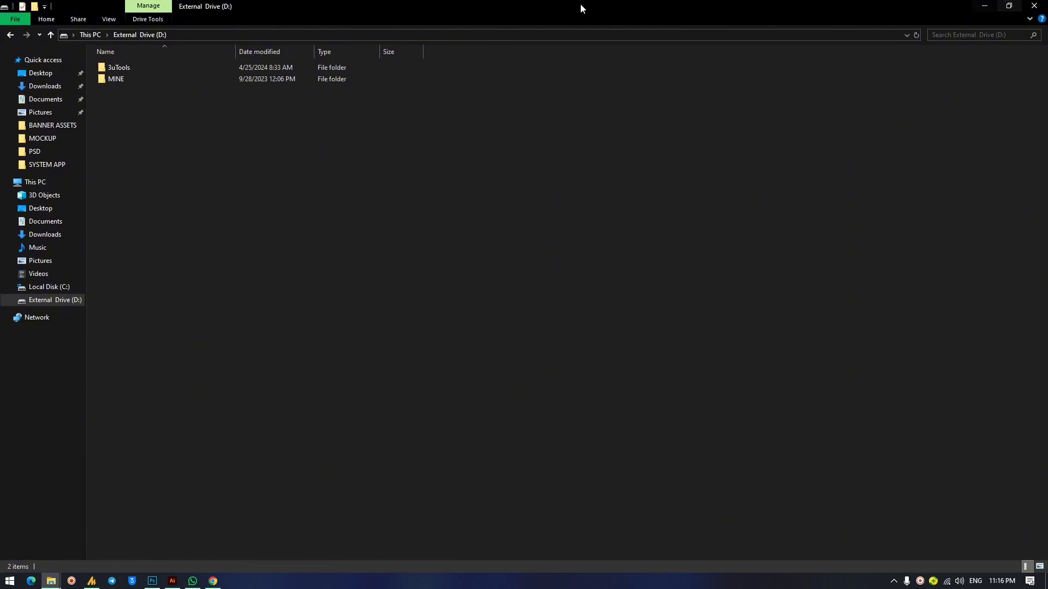
pyautogui.click(1029, 20)
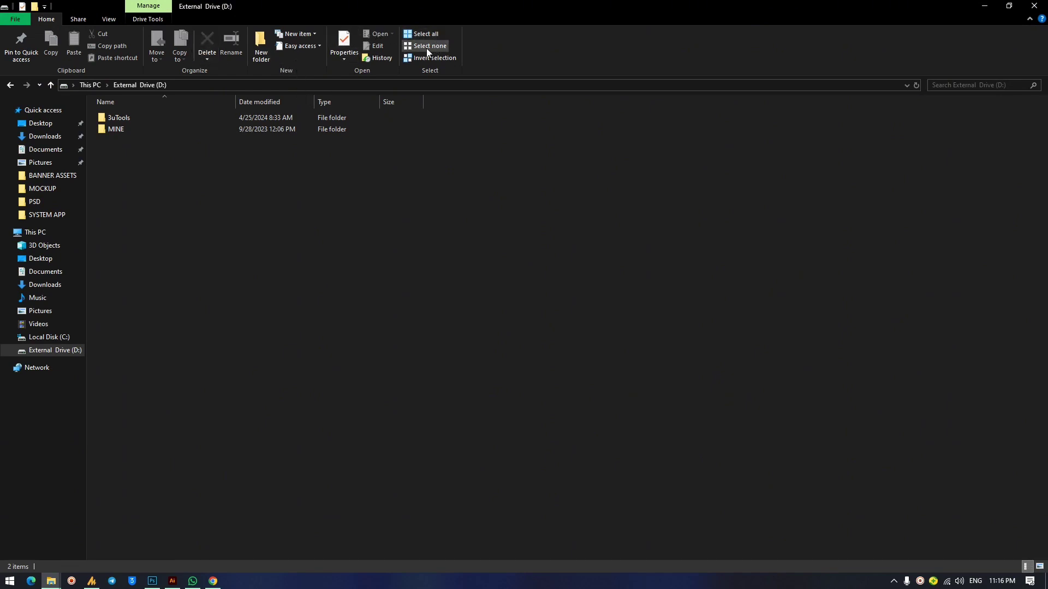
# Open the BRAND MOCKUP folder inside MINE > MOCKUPS on External Drive (D:).
pyautogui.click(122, 129)
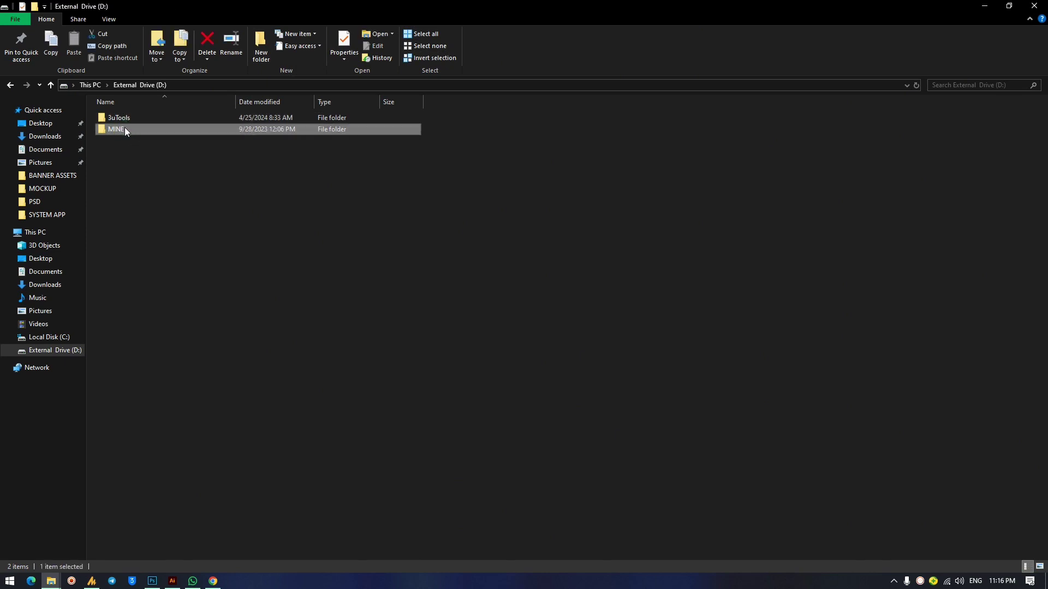
pyautogui.doubleClick(128, 130)
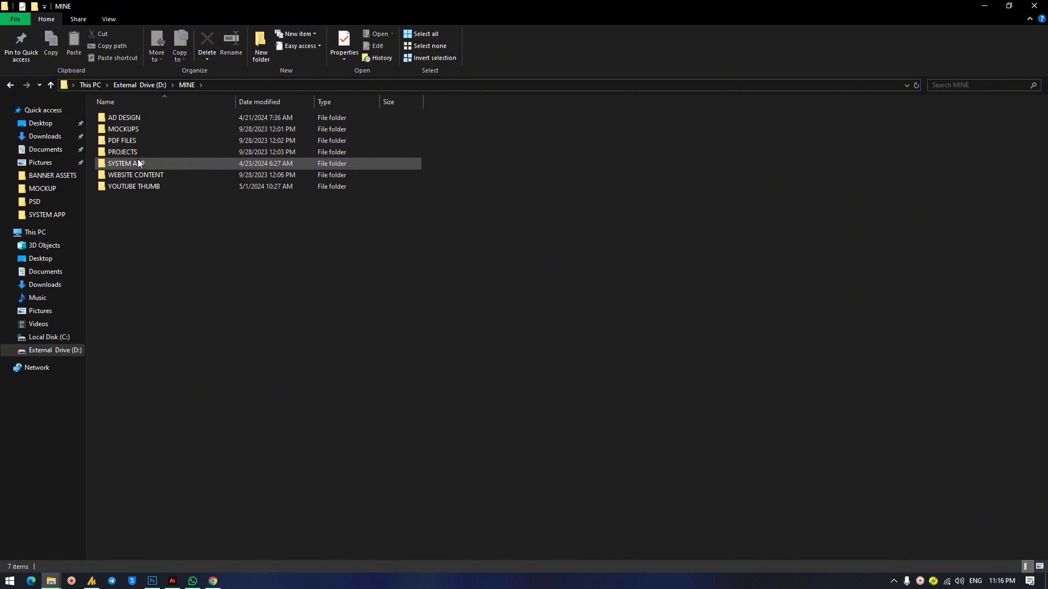
pyautogui.click(156, 118)
pyautogui.click(135, 130)
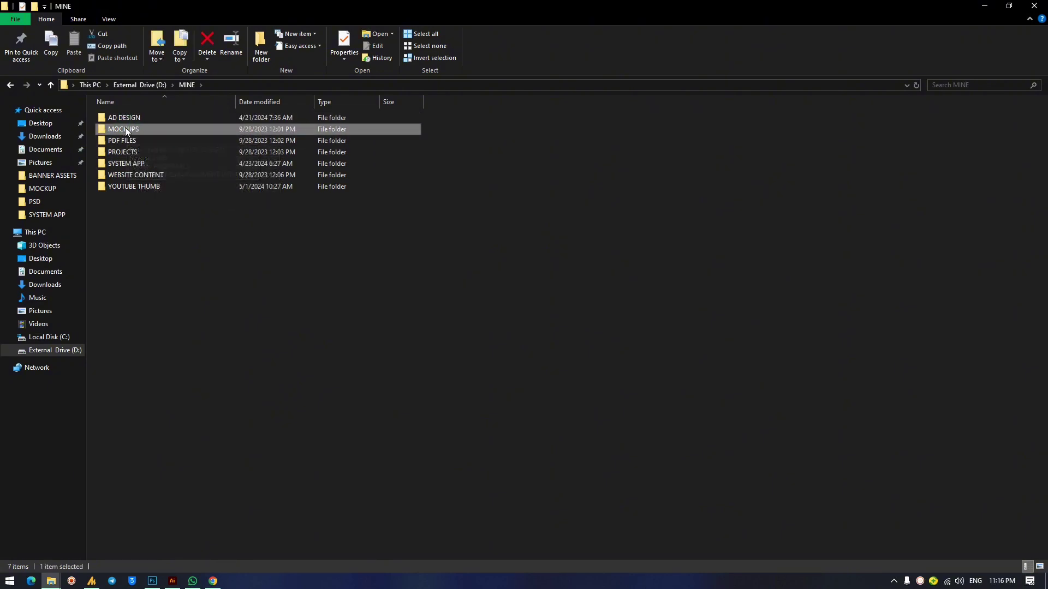
pyautogui.doubleClick(127, 129)
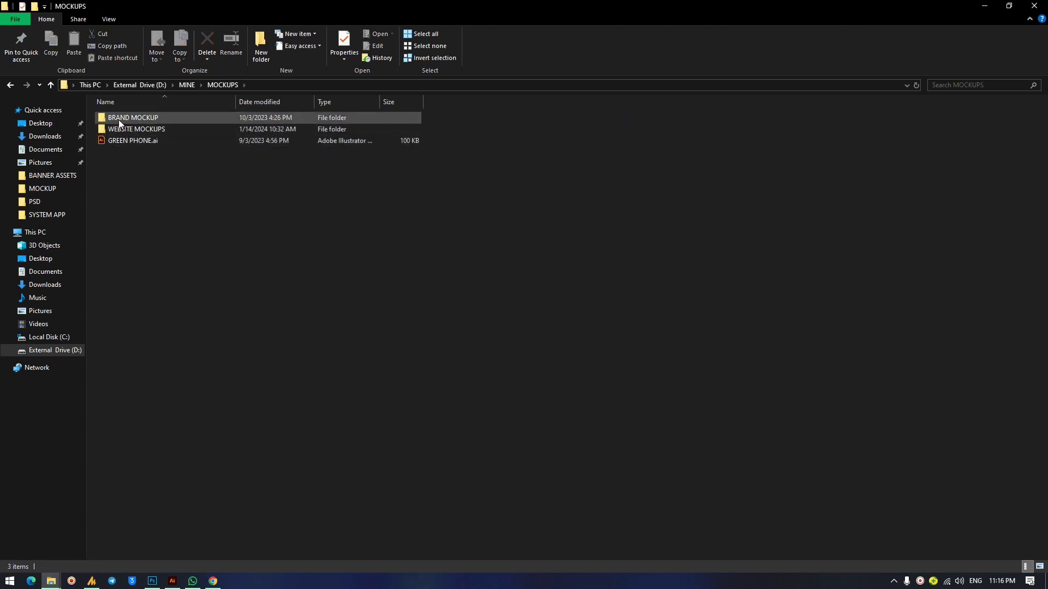
pyautogui.doubleClick(129, 118)
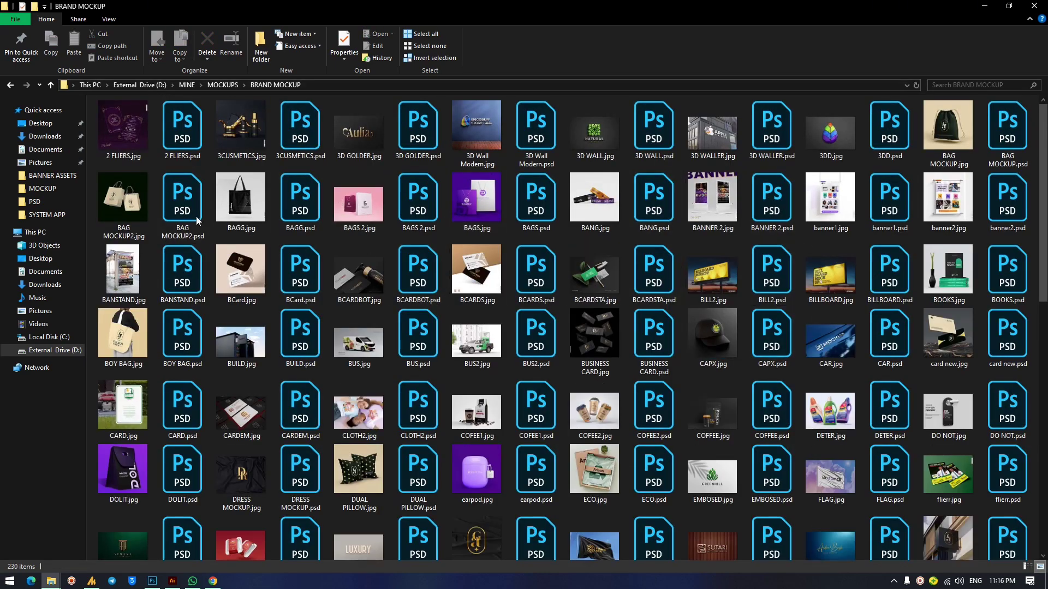
# Examine how the JPG previews pair with their PSD files, such as 2 FLIERS, CAR, earpod and ECO.
pyautogui.click(170, 125)
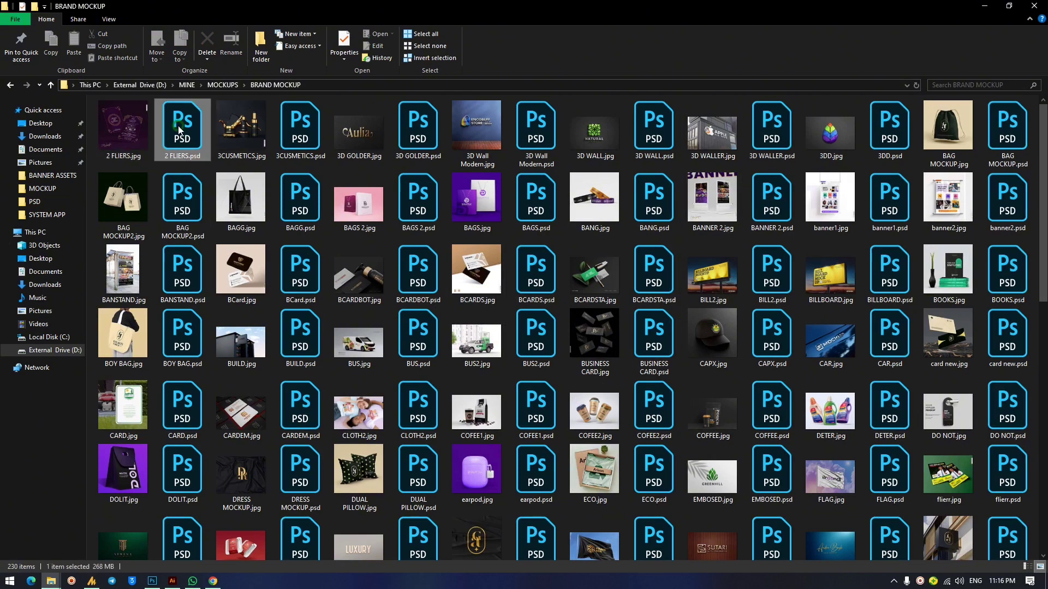
pyautogui.click(133, 130)
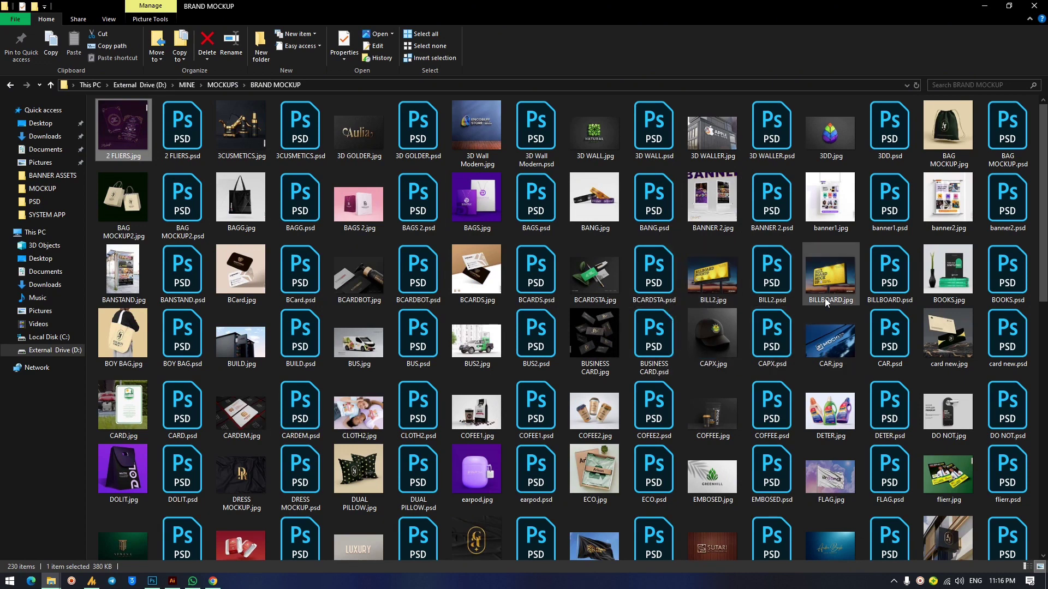
pyautogui.click(831, 335)
pyautogui.click(876, 357)
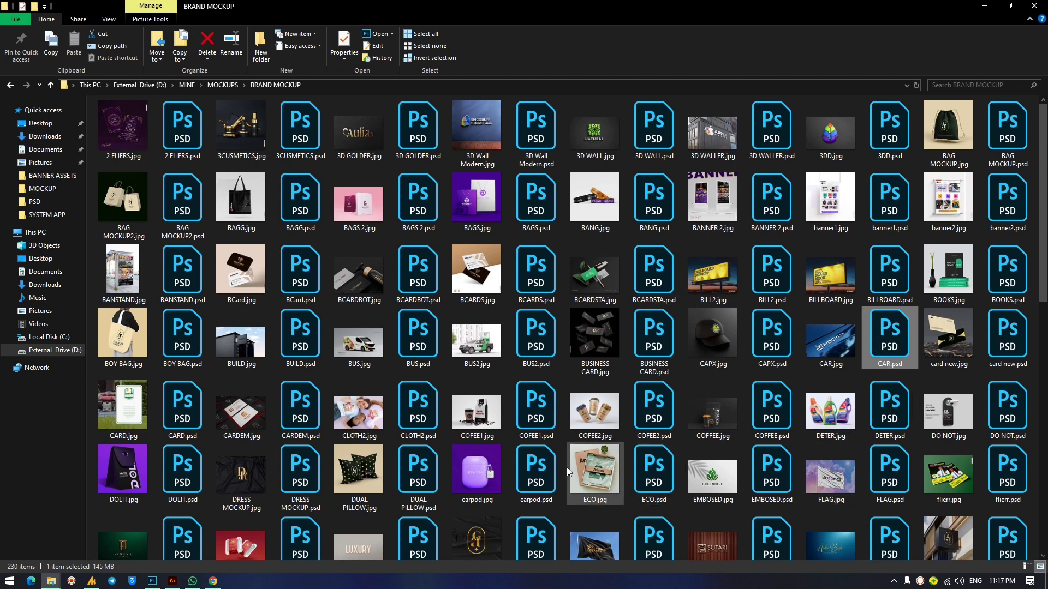
pyautogui.click(535, 472)
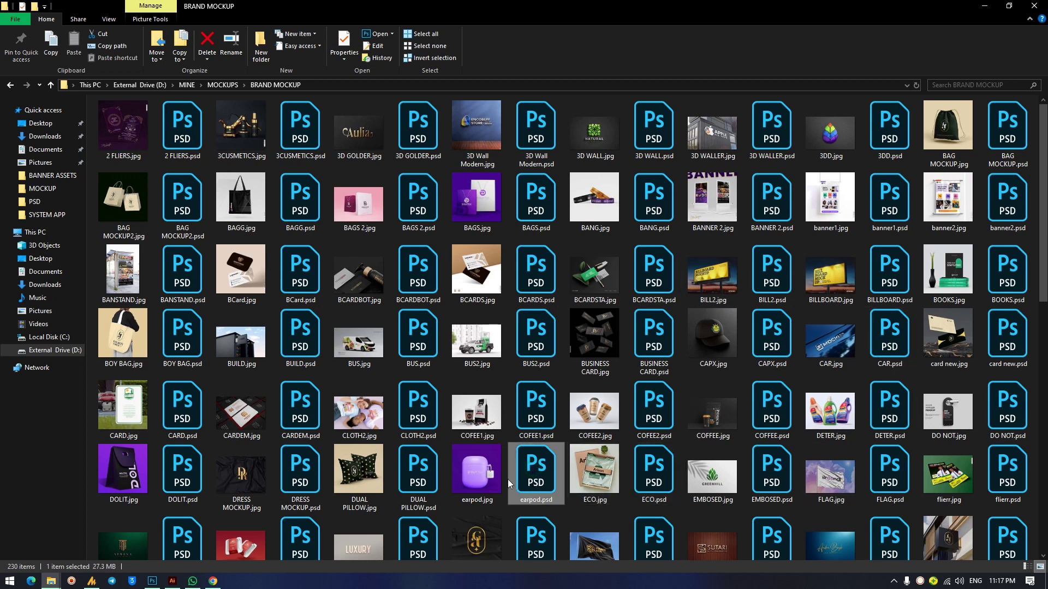
pyautogui.press('Left')
pyautogui.click(599, 481)
pyautogui.click(654, 472)
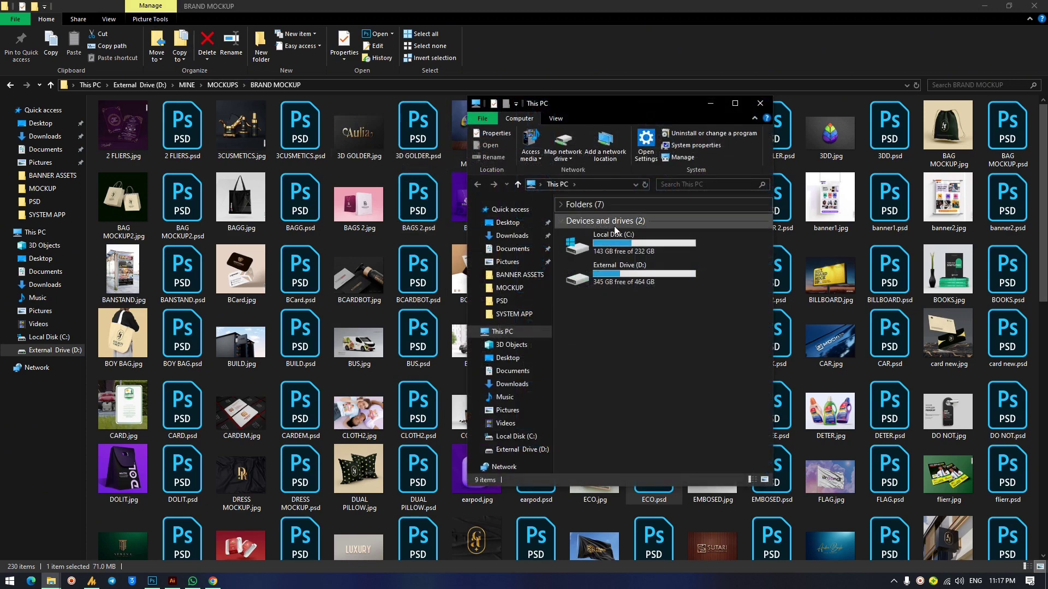
# Minimize the BRAND MOCKUP window and maximize a new File Explorer window showing This PC.
pyautogui.click(985, 5)
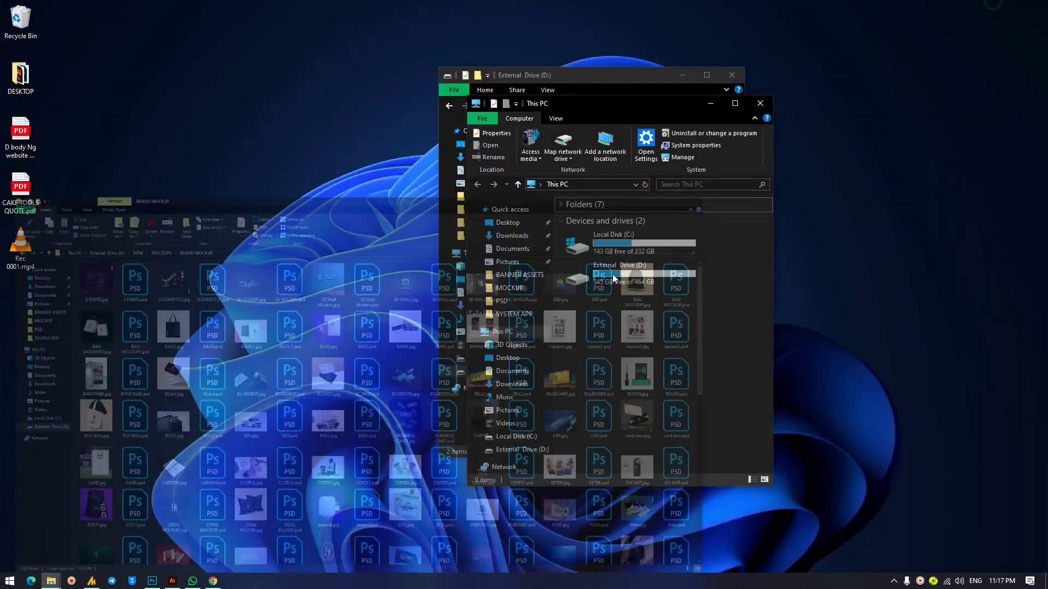
pyautogui.moveTo(647, 103); pyautogui.dragTo(606, 73)
pyautogui.doubleClick(606, 73)
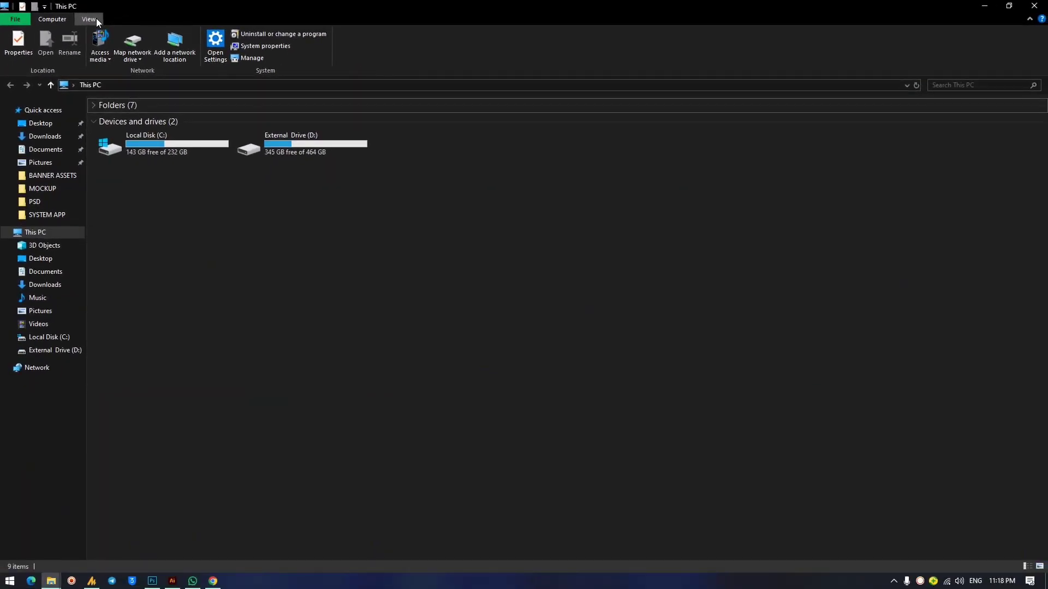
# Open the Folder Options dialog and move it clear of the navigation pane.
pyautogui.click(96, 19)
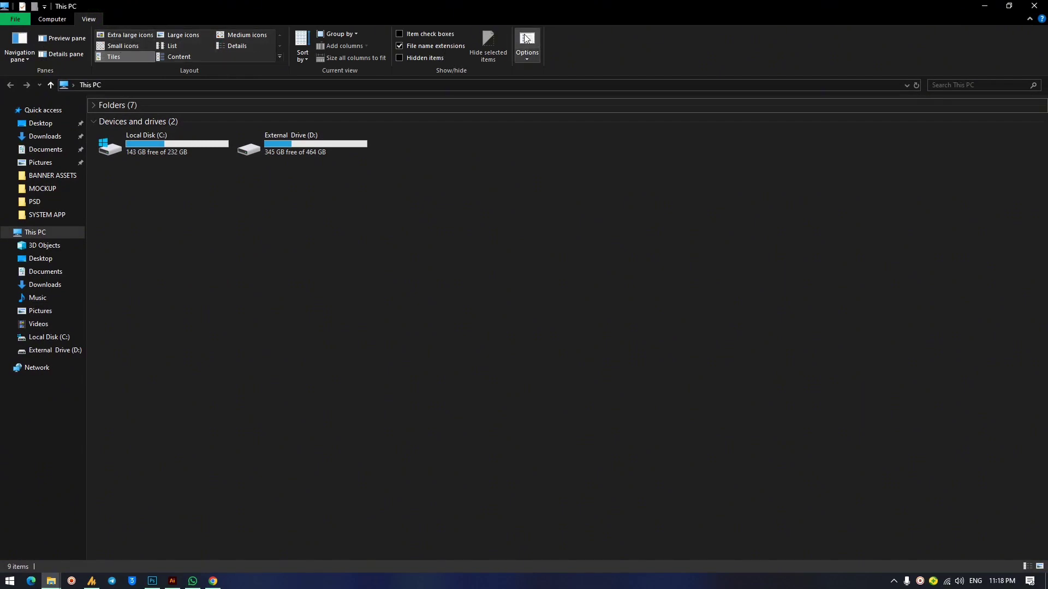
pyautogui.click(527, 42)
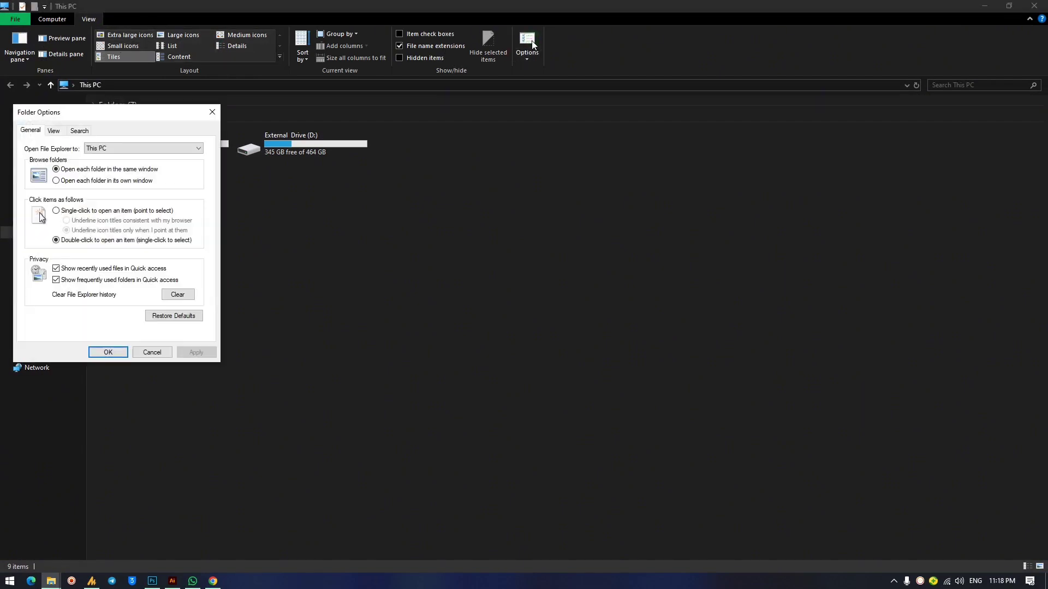
pyautogui.moveTo(101, 114); pyautogui.dragTo(304, 121)
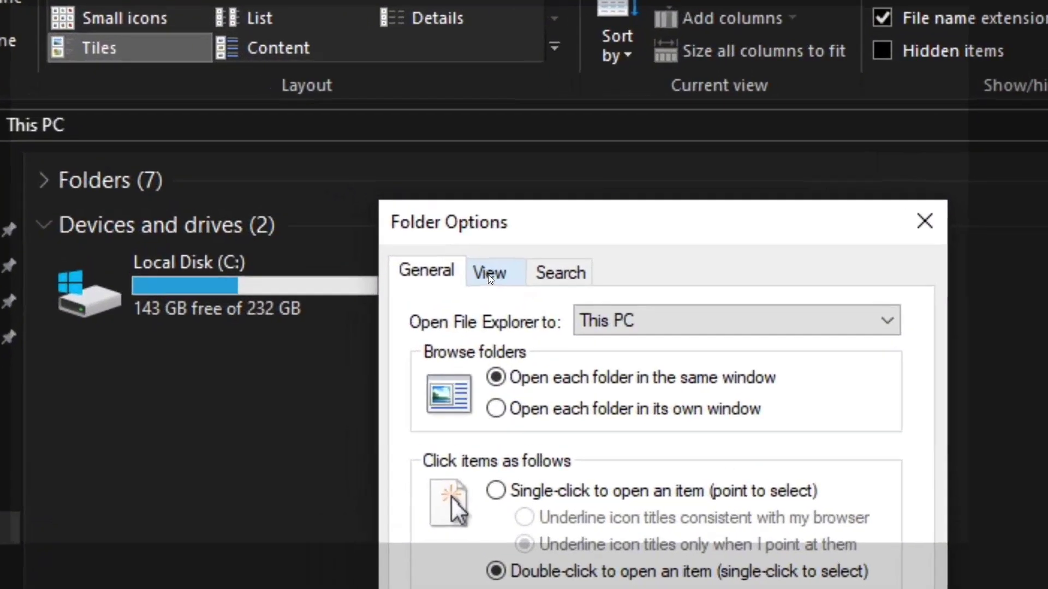
# In the This PC window's advanced view settings, turn off Hide extensions for known file types and apply the change.
pyautogui.click(256, 140)
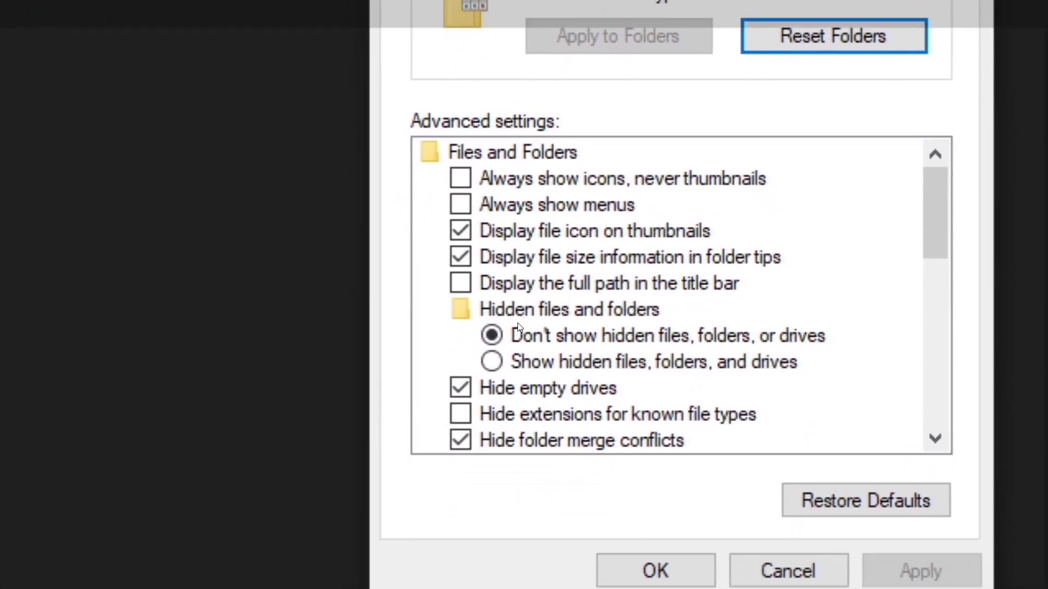
pyautogui.scroll(-2, 476, 277)
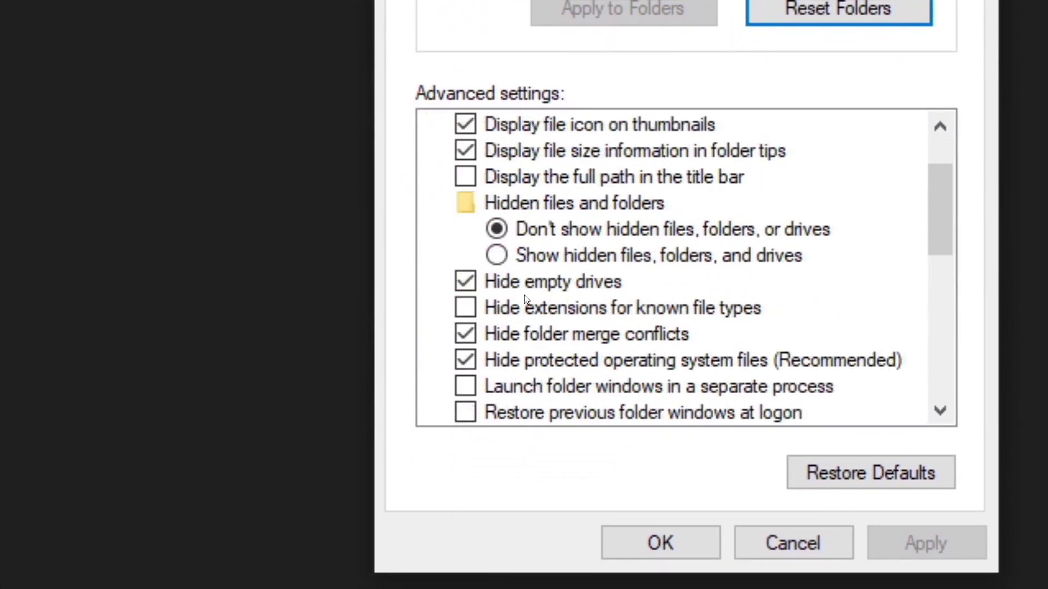
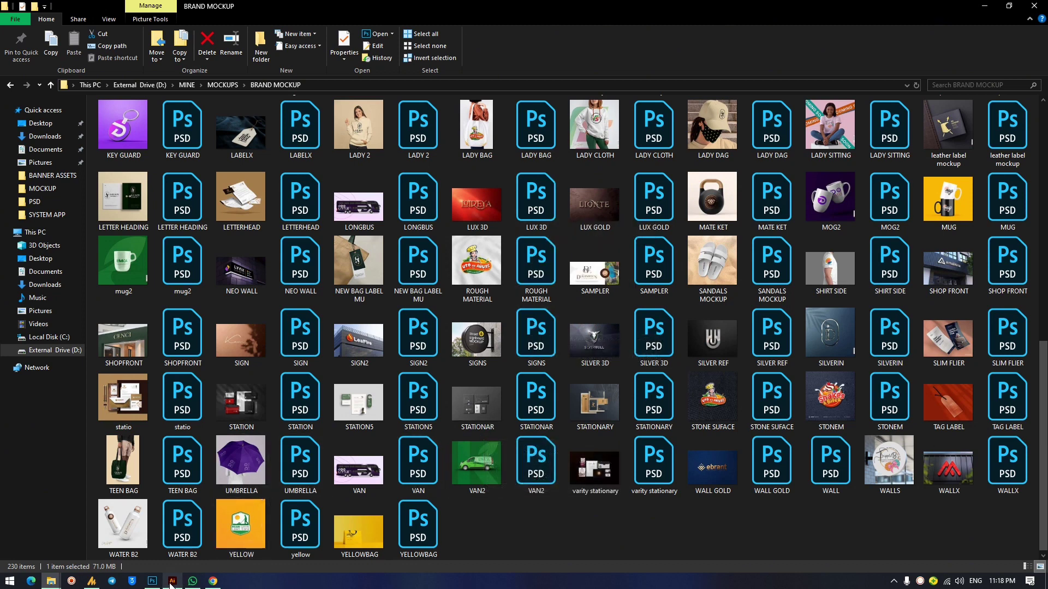
pyautogui.moveTo(153, 584)
pyautogui.moveTo(549, 297)
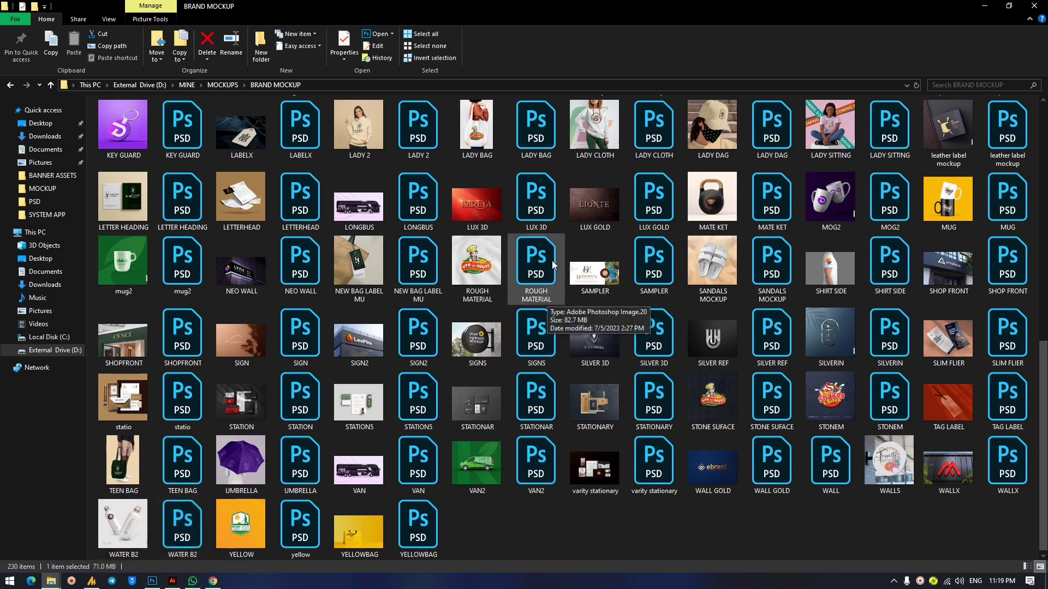
pyautogui.moveTo(531, 265)
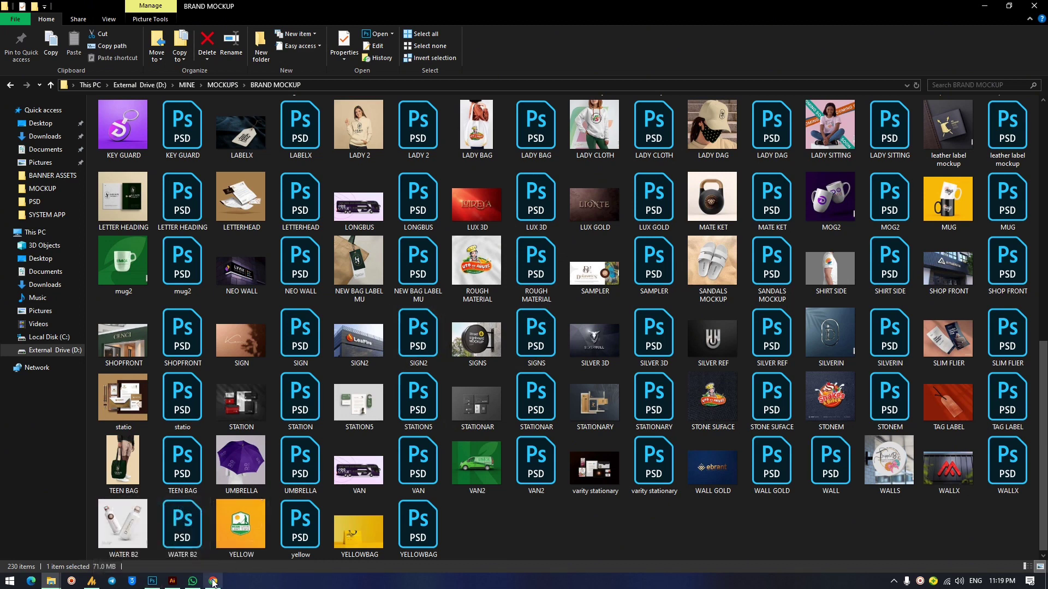
pyautogui.moveTo(55, 583)
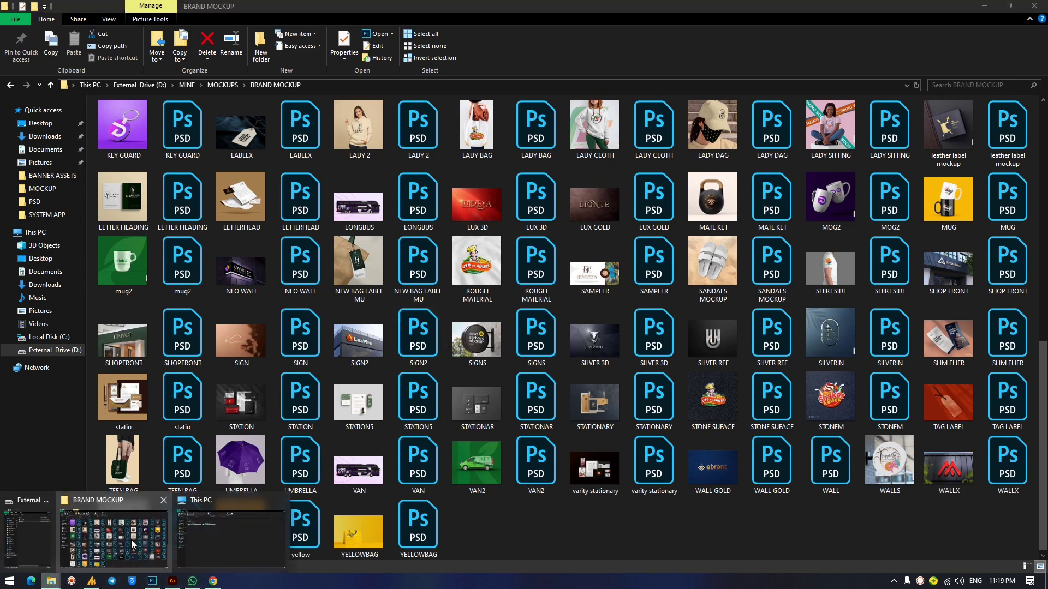
pyautogui.click(232, 539)
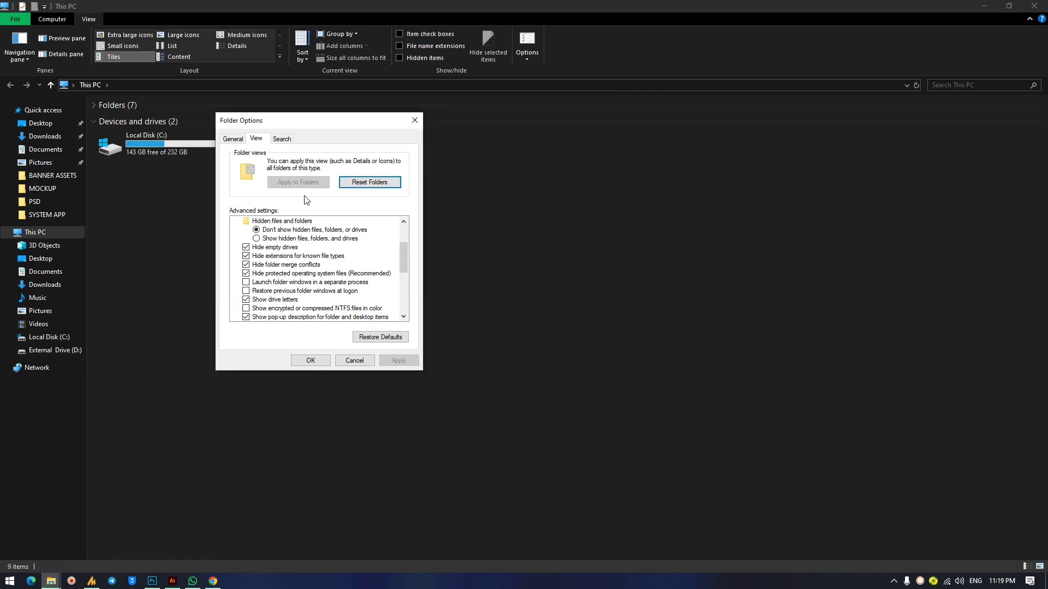
pyautogui.click(246, 257)
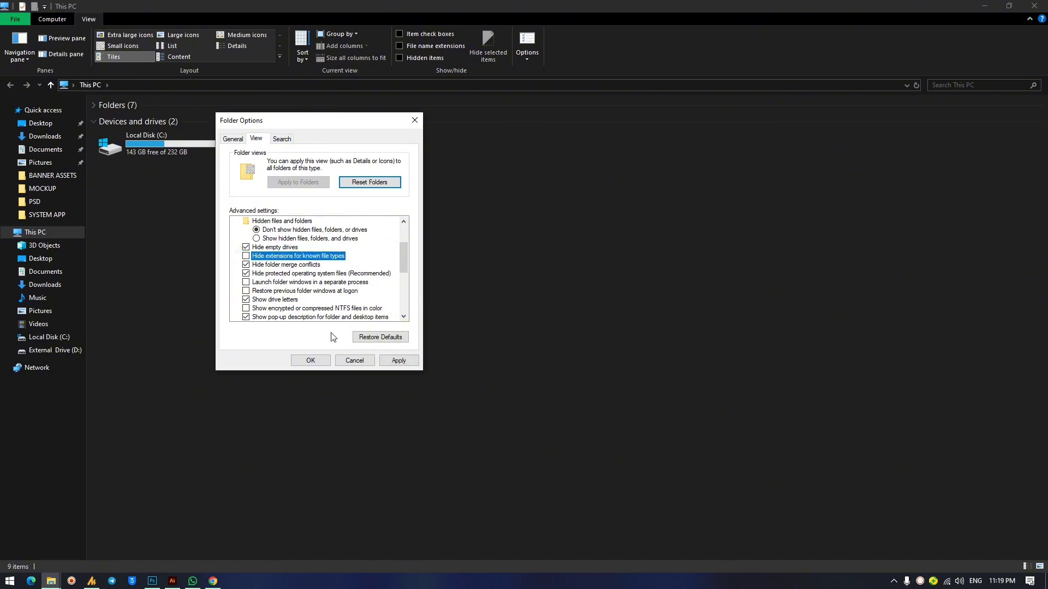
pyautogui.click(400, 362)
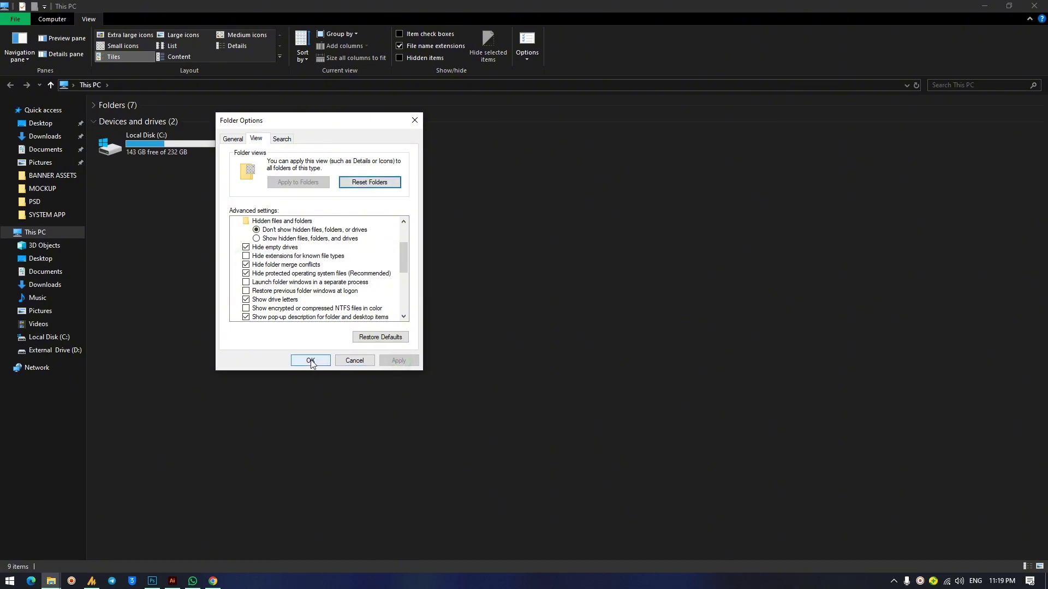
# Show the general folder options, open a new File Explorer window and expand its Folders group.
pyautogui.click(234, 140)
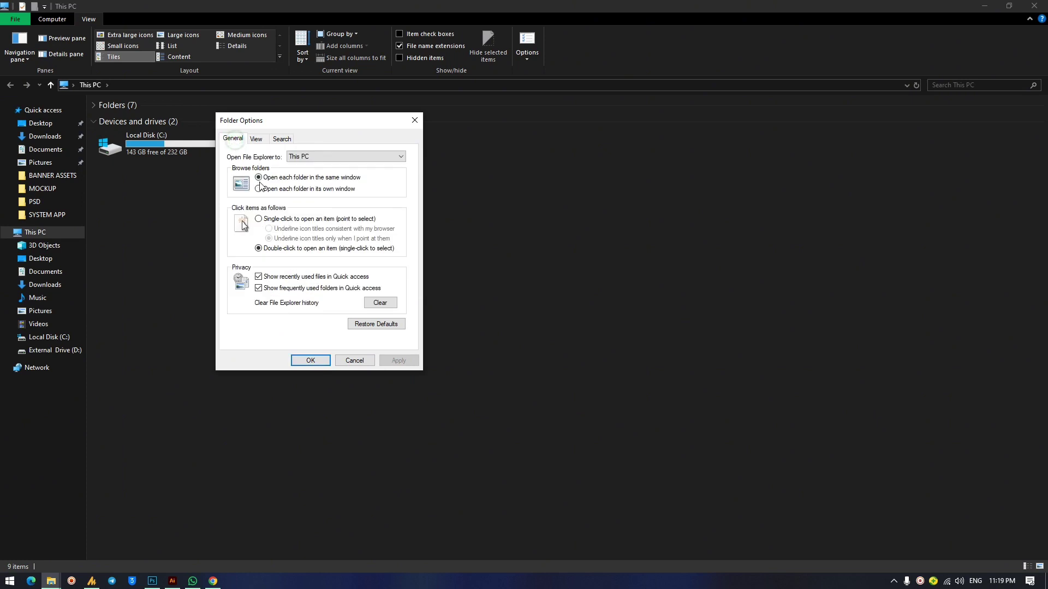
pyautogui.press('super+e')
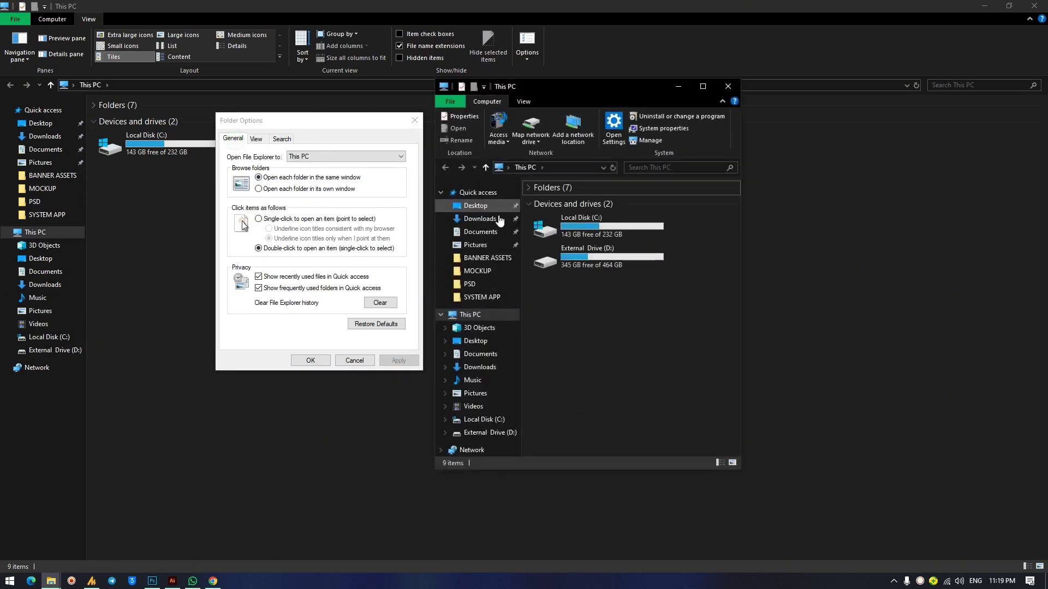
pyautogui.click(527, 189)
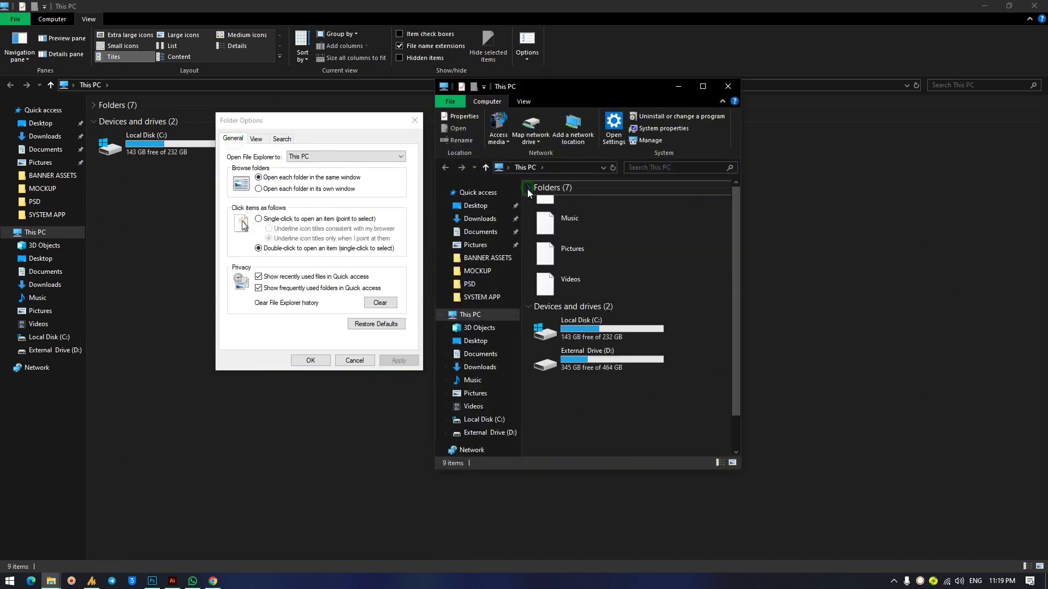
# Switch the location File Explorer opens to from This PC to Quick access and back to This PC.
pyautogui.click(298, 159)
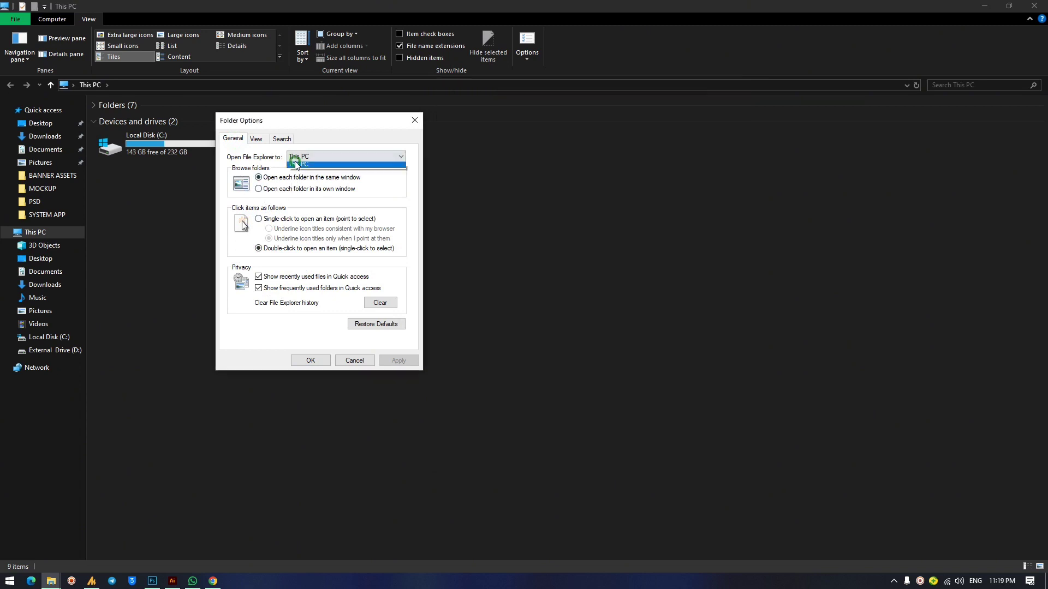
pyautogui.click(306, 172)
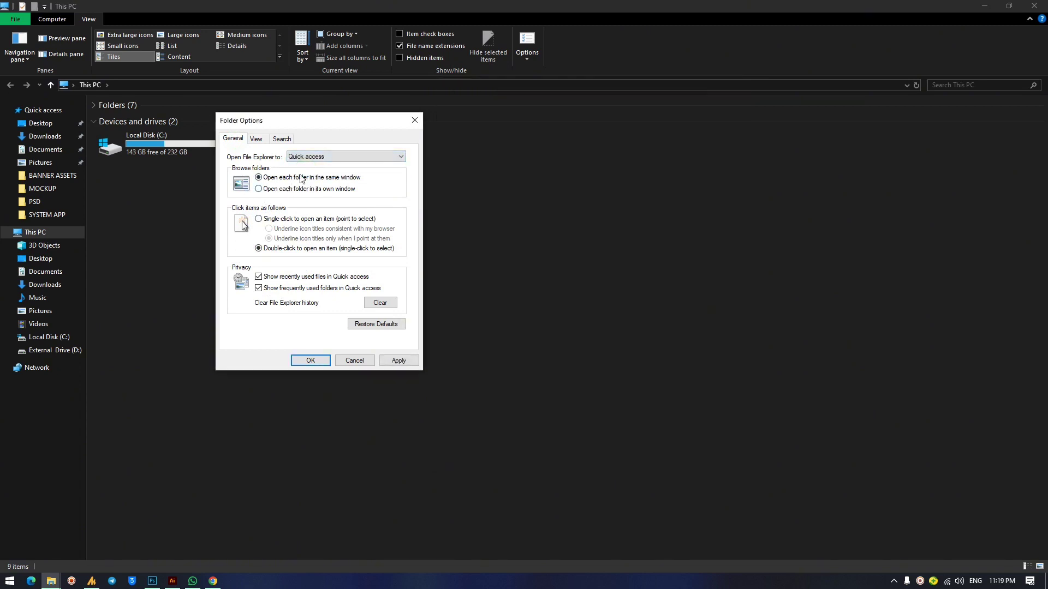
pyautogui.click(320, 157)
pyautogui.click(301, 174)
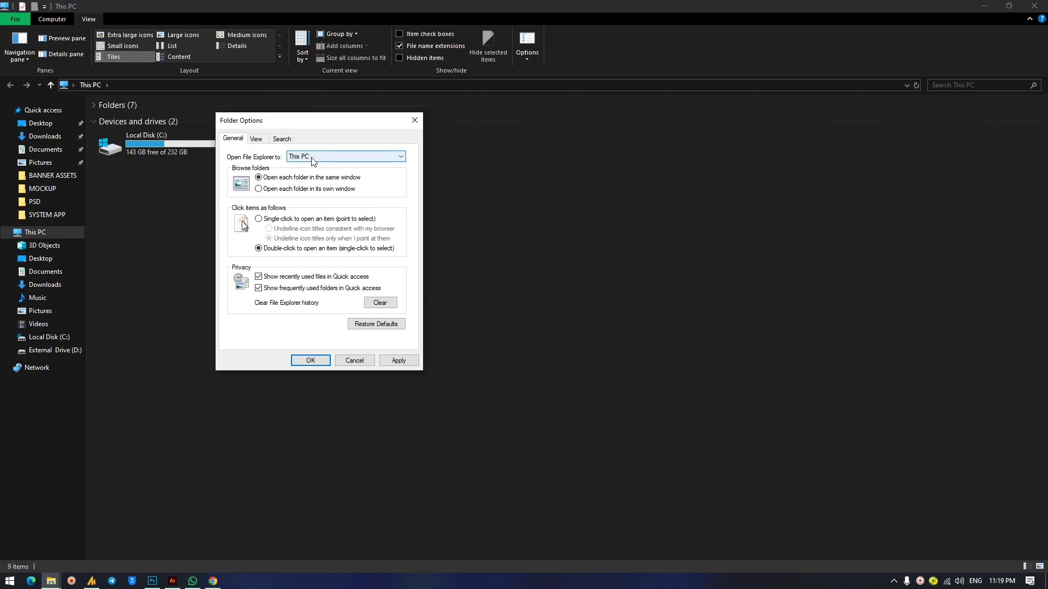
# Apply and confirm the folder options, and close both This PC windows to return to BRAND MOCKUP.
pyautogui.click(257, 140)
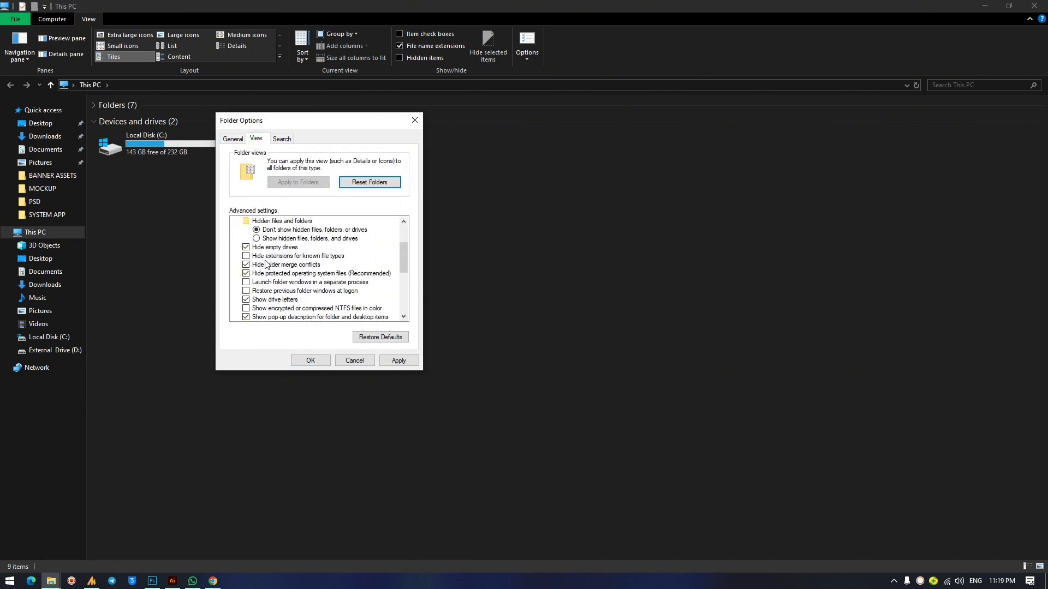
pyautogui.click(395, 360)
pyautogui.click(310, 360)
pyautogui.click(1009, 6)
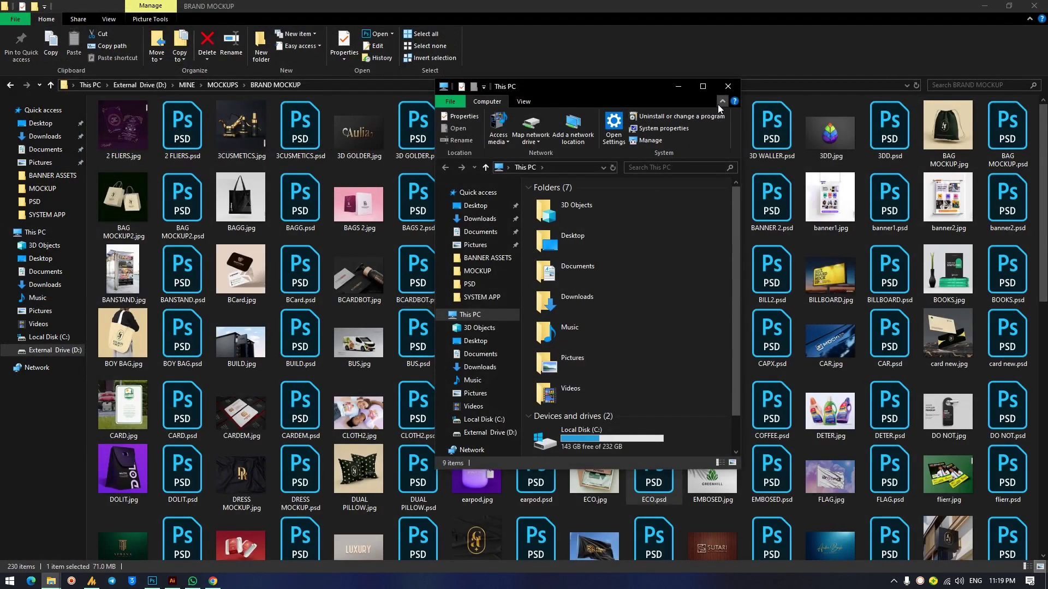
pyautogui.click(728, 87)
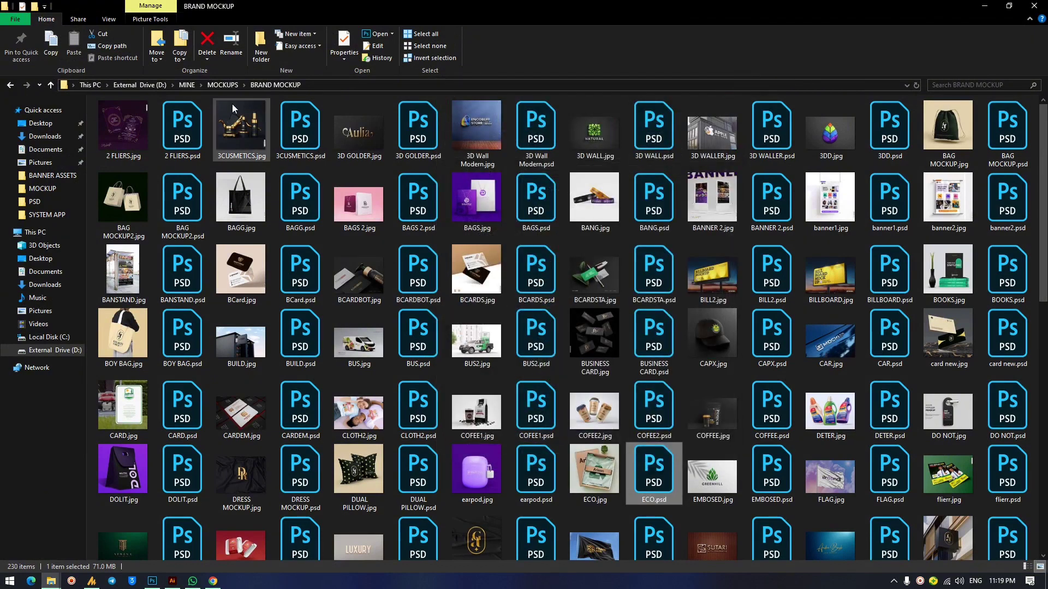
# Go up from BRAND MOCKUP to the MINE folder, look into its PDF FILES folder and return to MINE.
pyautogui.click(216, 86)
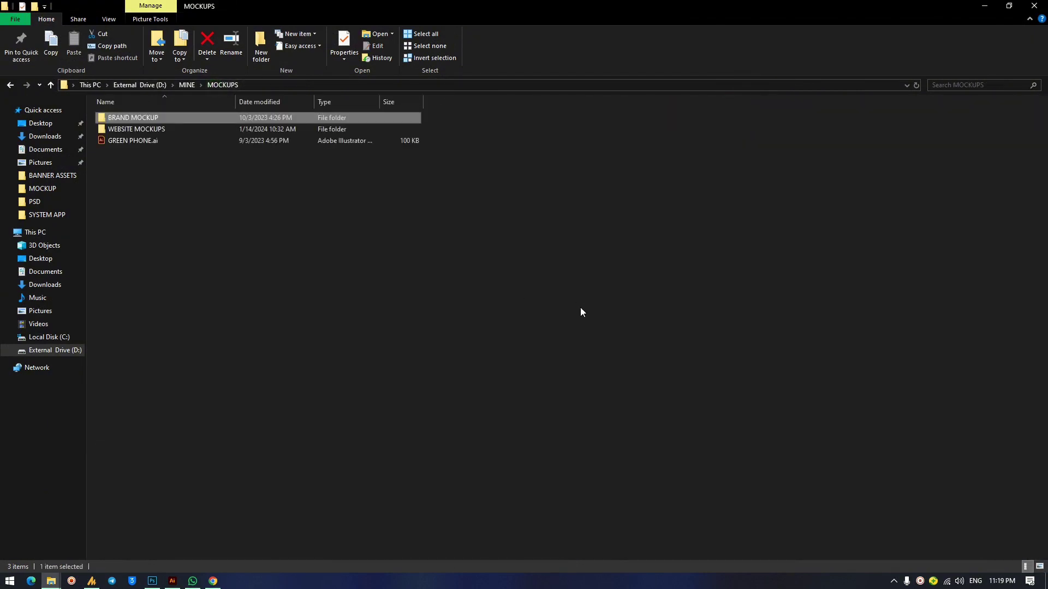
pyautogui.click(191, 85)
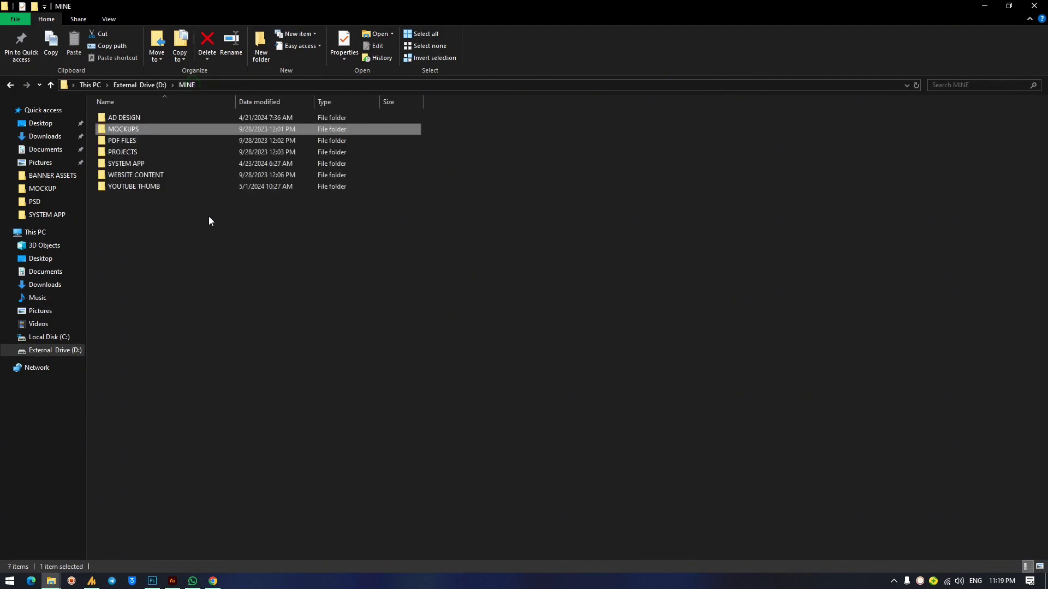
pyautogui.doubleClick(131, 142)
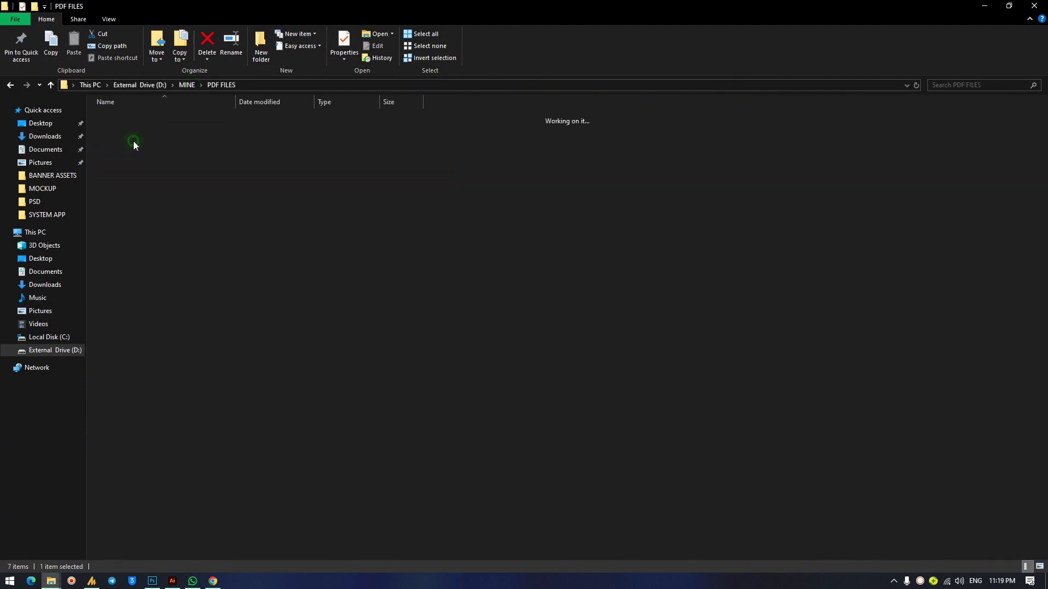
pyautogui.click(187, 85)
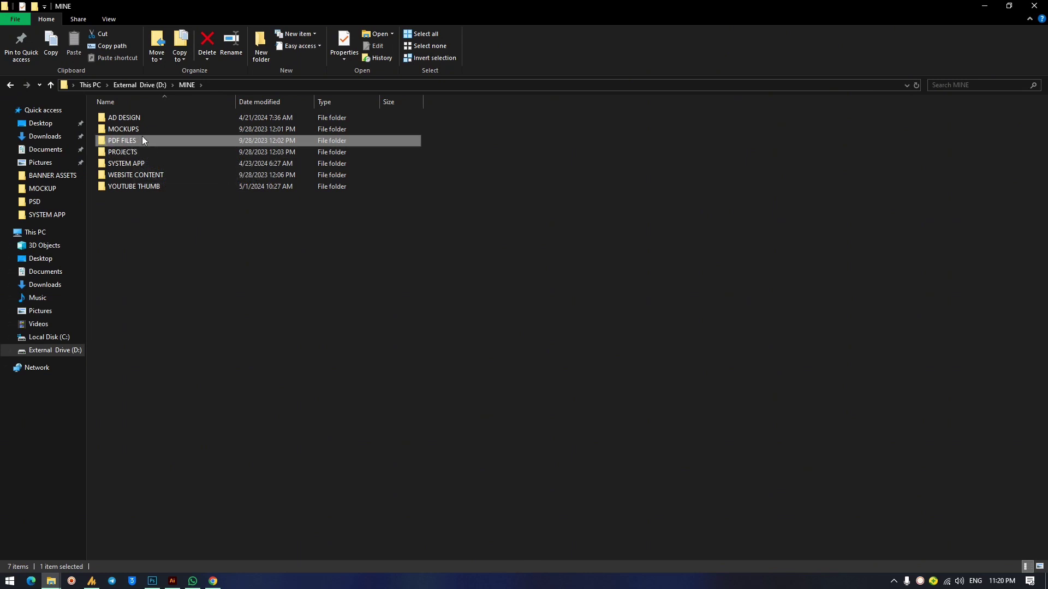
# Restore the MINE window to a smaller size and copy the desktop PDF files into its PDF FILES folder.
pyautogui.moveTo(130, 144)
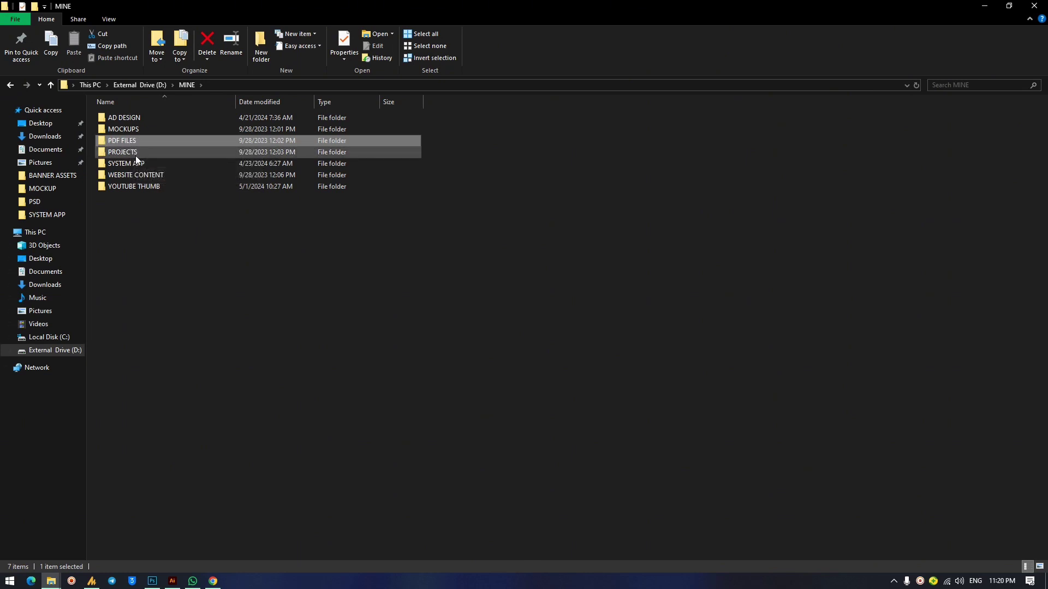
pyautogui.click(1009, 6)
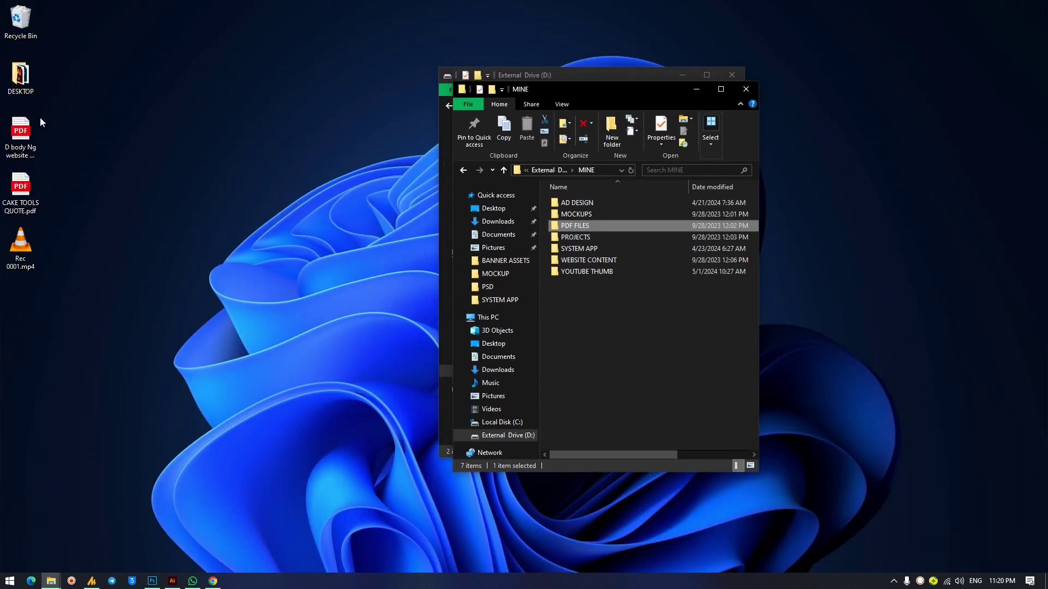
pyautogui.moveTo(77, 130); pyautogui.dragTo(571, 224)
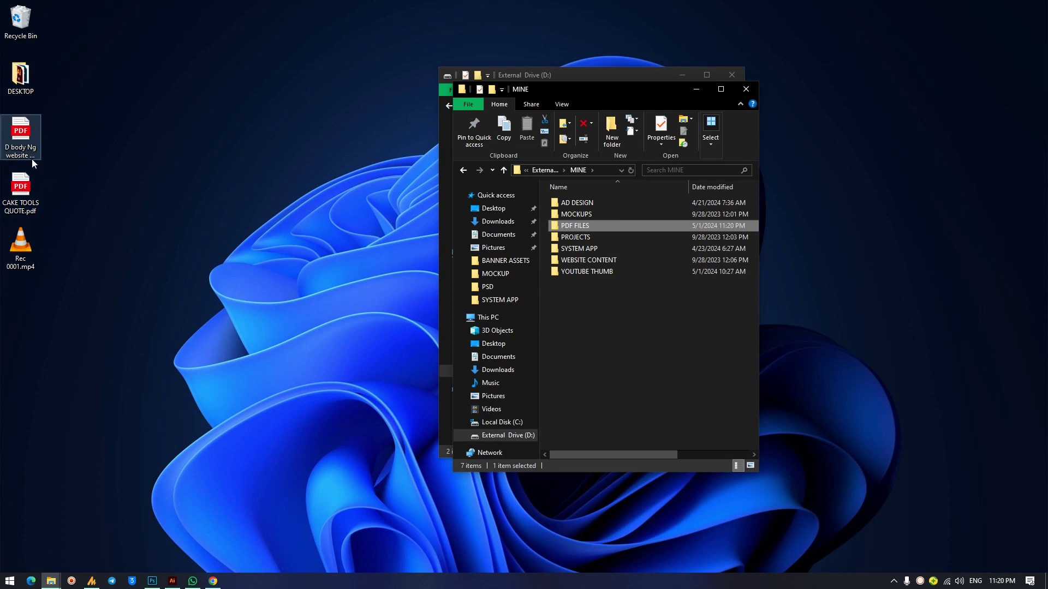
# Open a new This PC window, collapse its Folders group, and inspect Local Disk (C:) and External Drive (D:).
pyautogui.press('super+e')
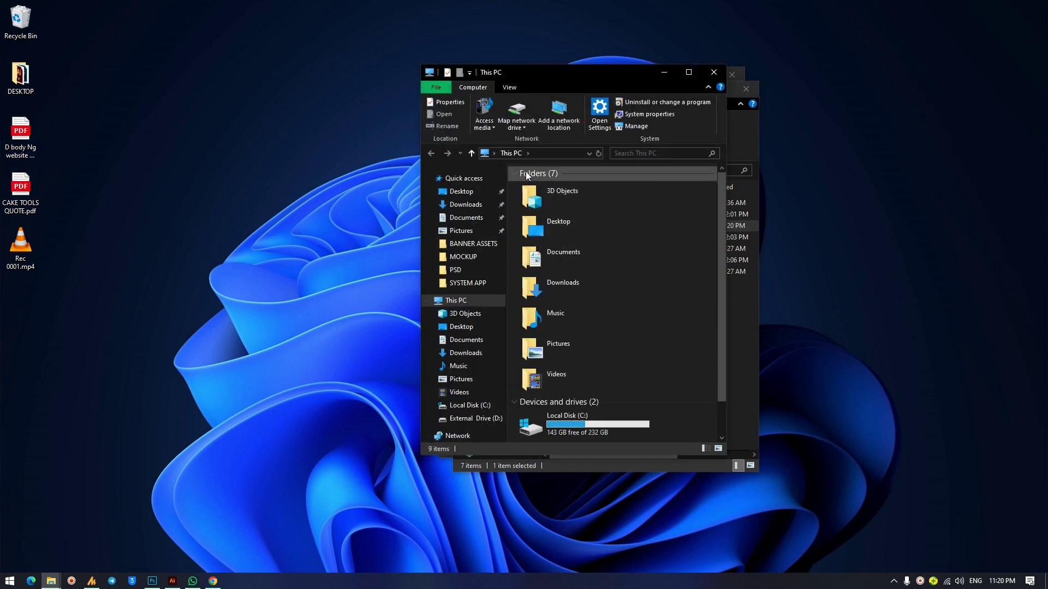
pyautogui.doubleClick(526, 174)
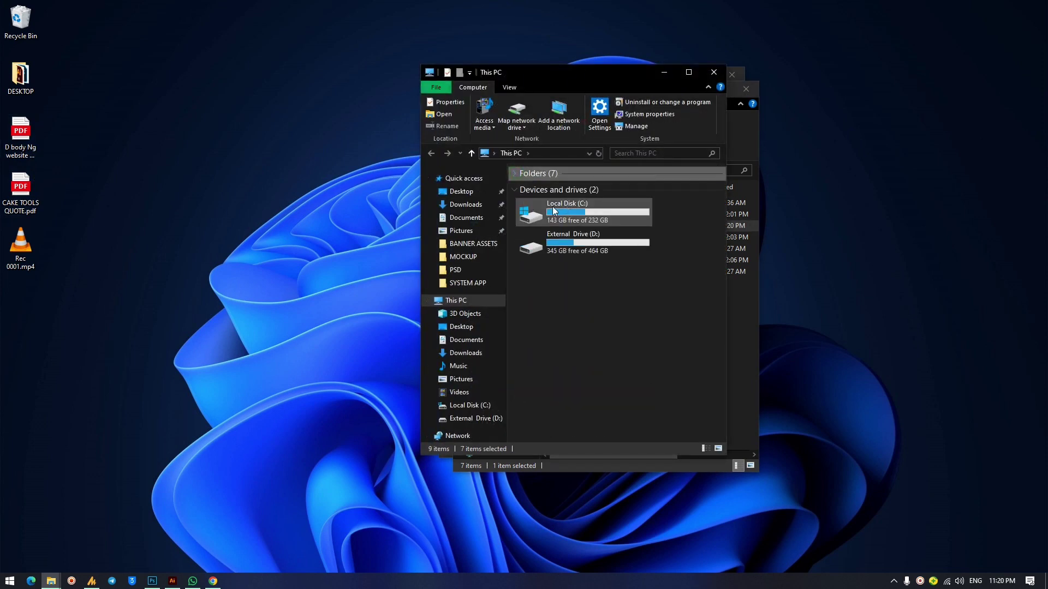
pyautogui.click(591, 215)
pyautogui.click(590, 241)
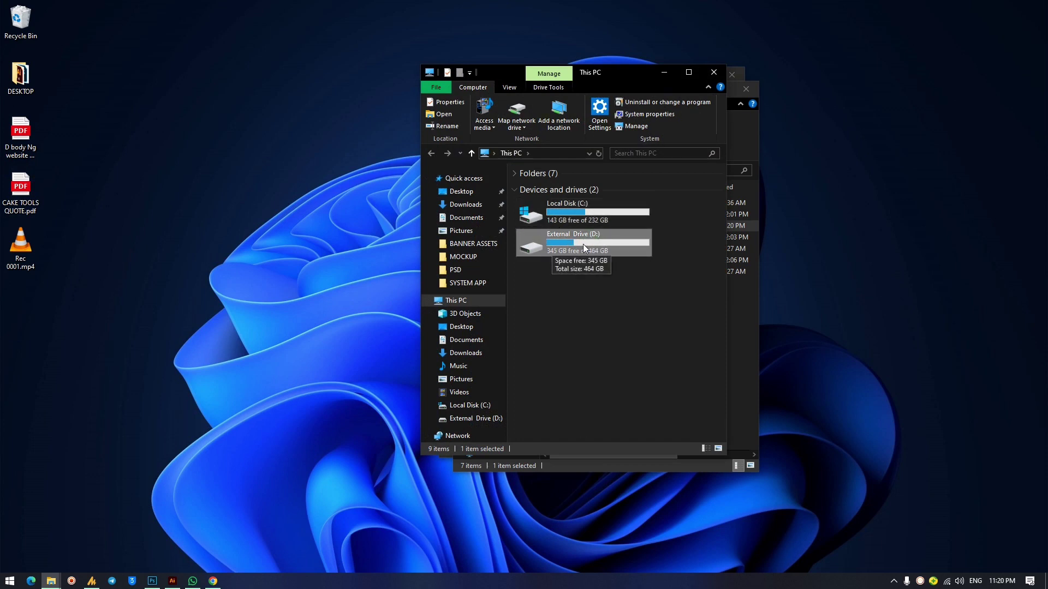
# Delete the two PDF files from the desktop and close the This PC window.
pyautogui.moveTo(58, 116); pyautogui.dragTo(33, 199)
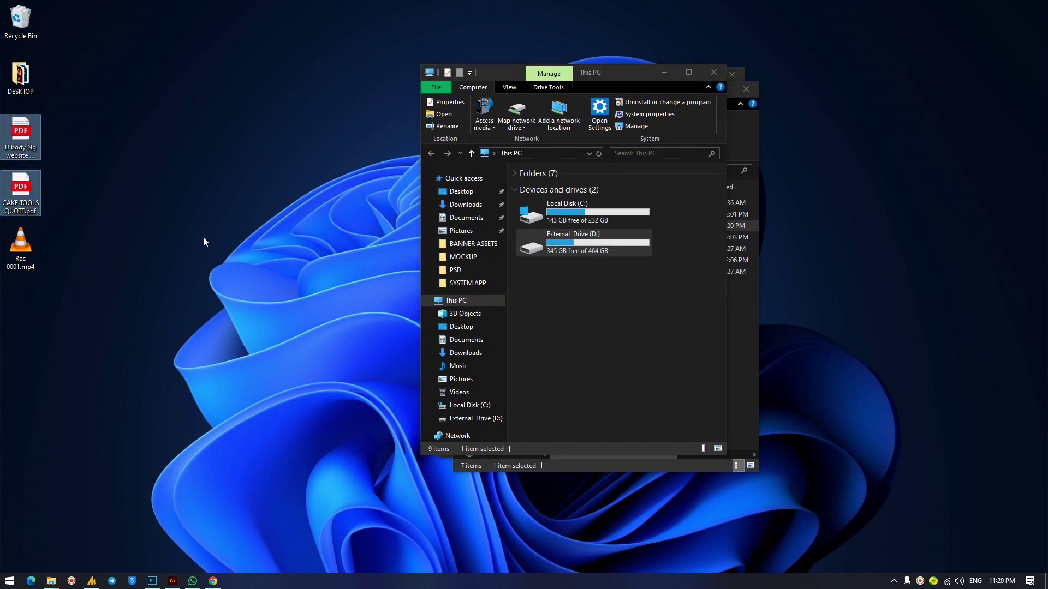
pyautogui.press('Delete')
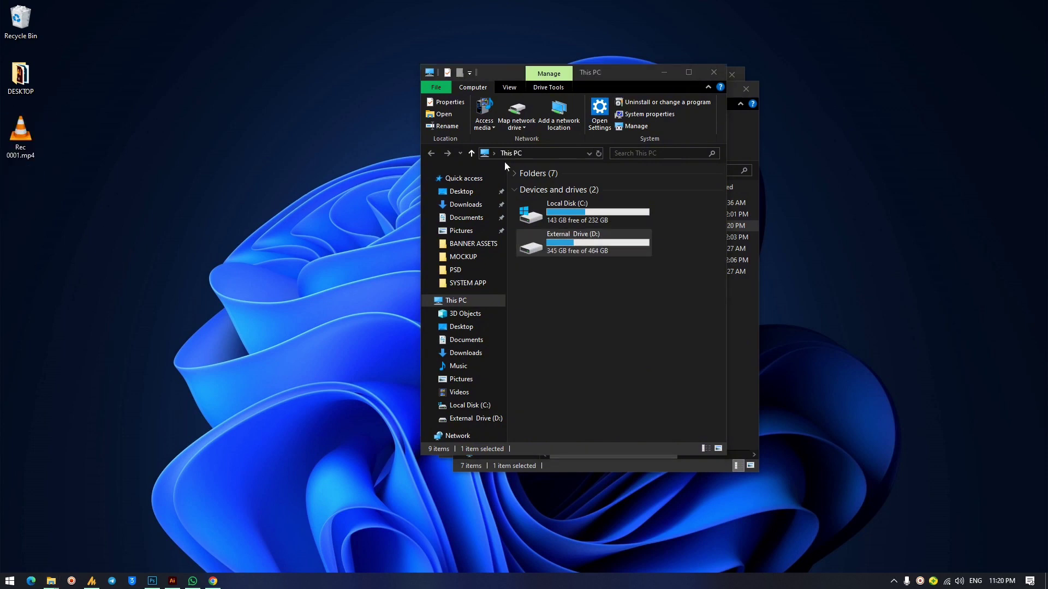
pyautogui.click(719, 74)
# Look through the client folders inside MINE > PROJECTS, return to MINE and select the PROJECTS folder.
pyautogui.click(587, 236)
pyautogui.doubleClick(587, 236)
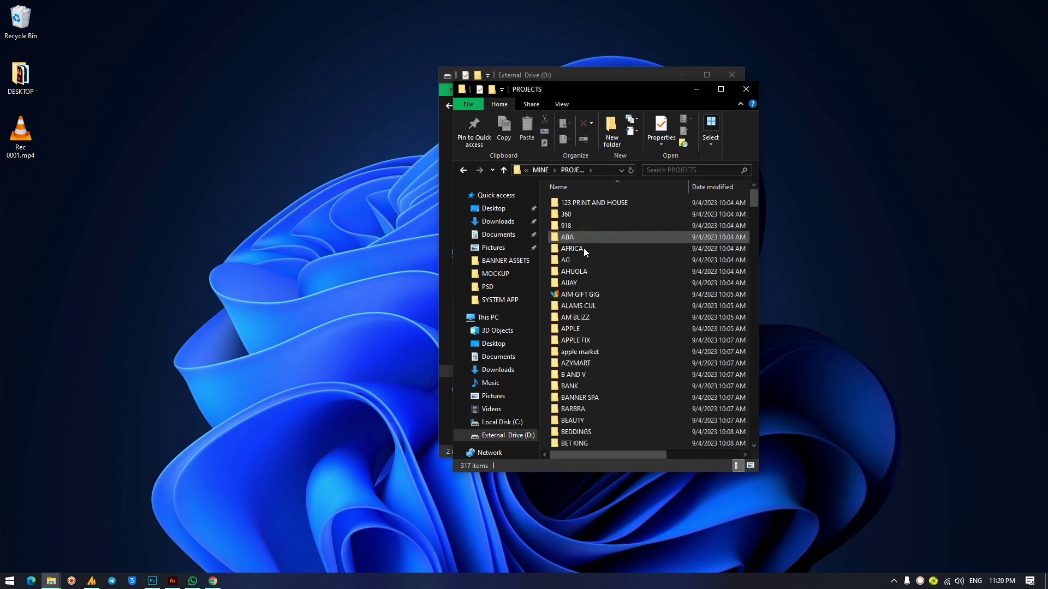
pyautogui.scroll(-20, 643, 259)
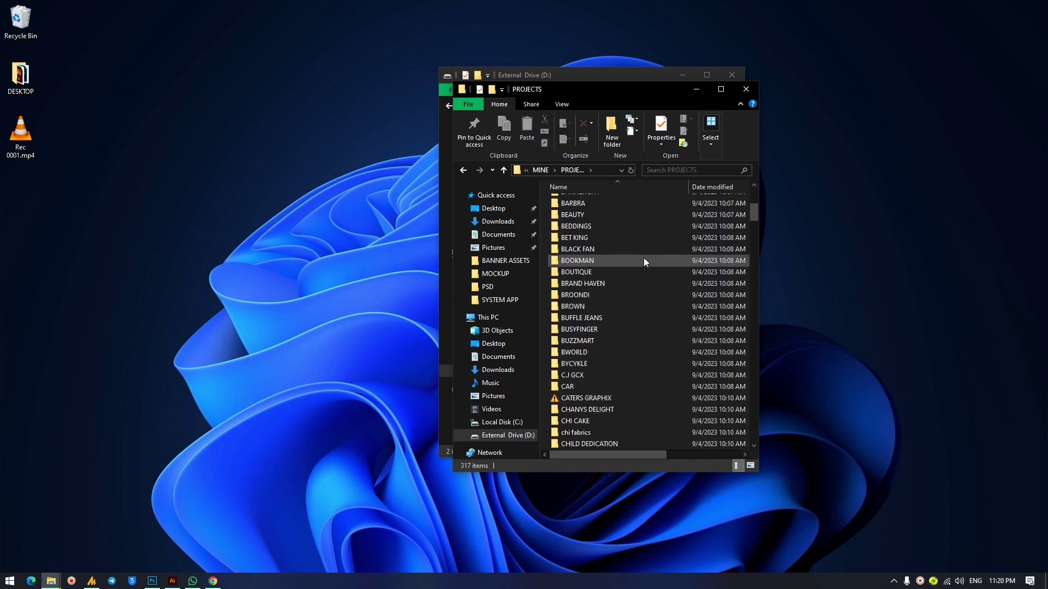
pyautogui.scroll(-1, 643, 263)
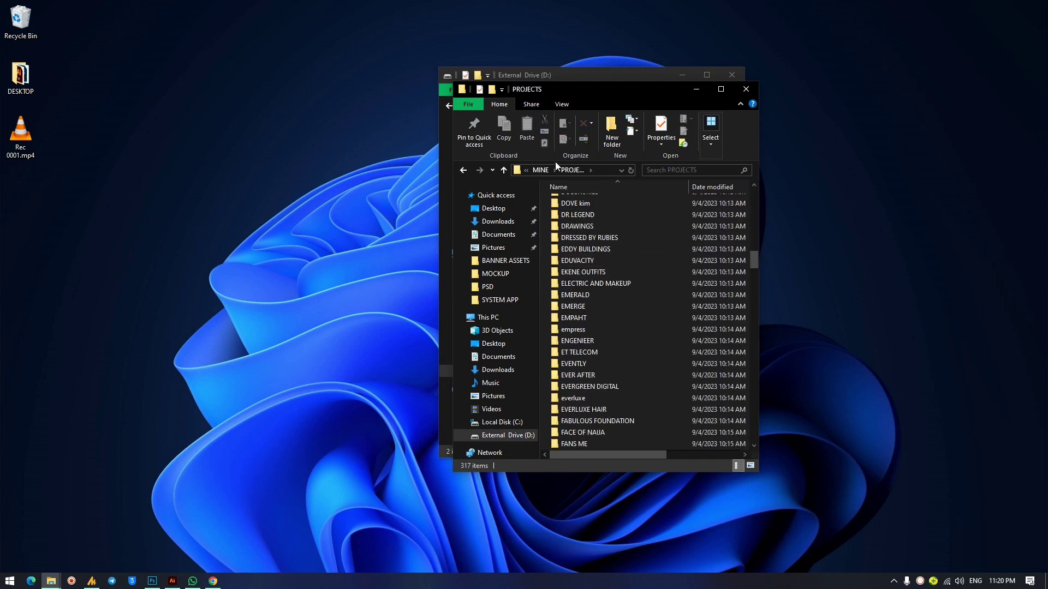
pyautogui.click(541, 170)
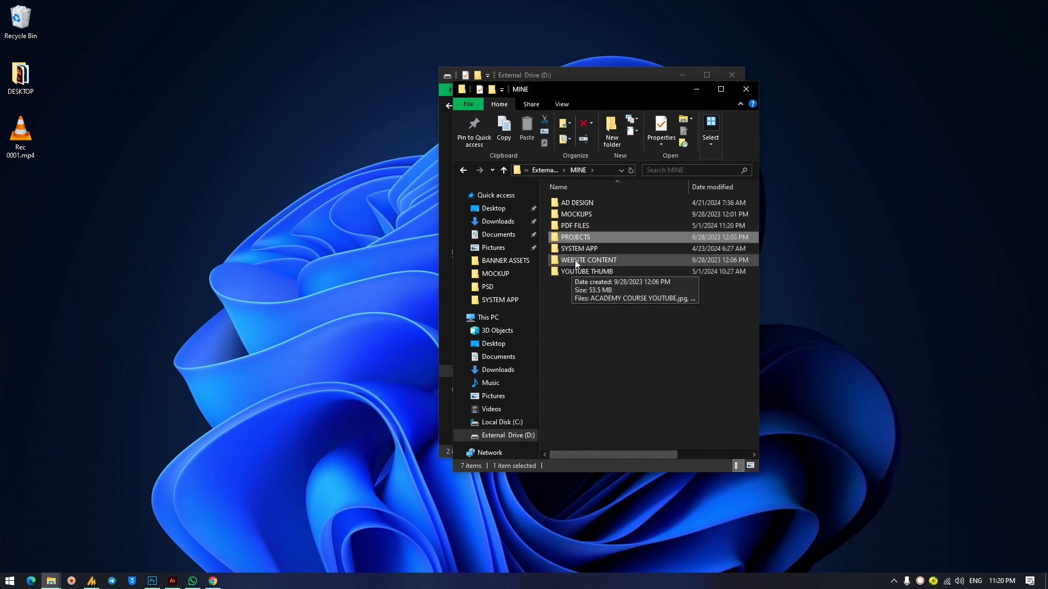
pyautogui.click(580, 237)
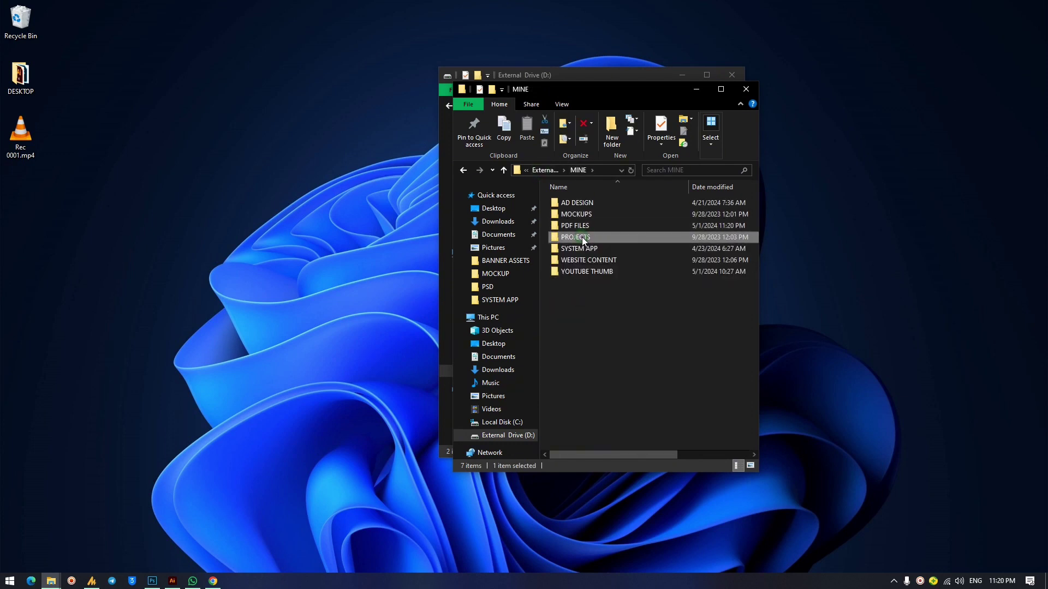
# Switch to Chrome, view the My Drive folders in Google Drive, and minimize the browser.
pyautogui.click(638, 240)
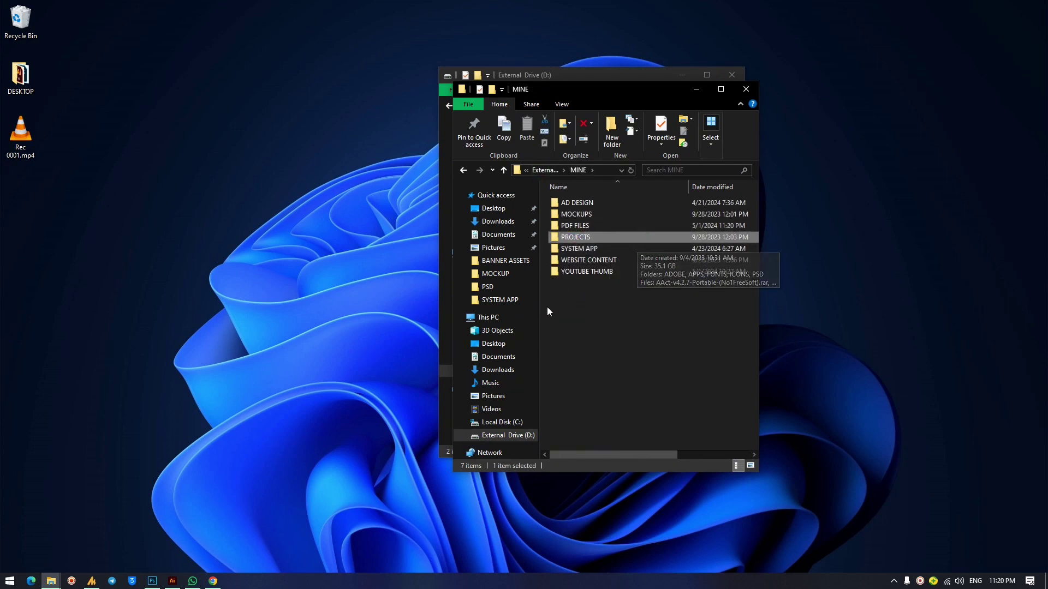
pyautogui.click(213, 581)
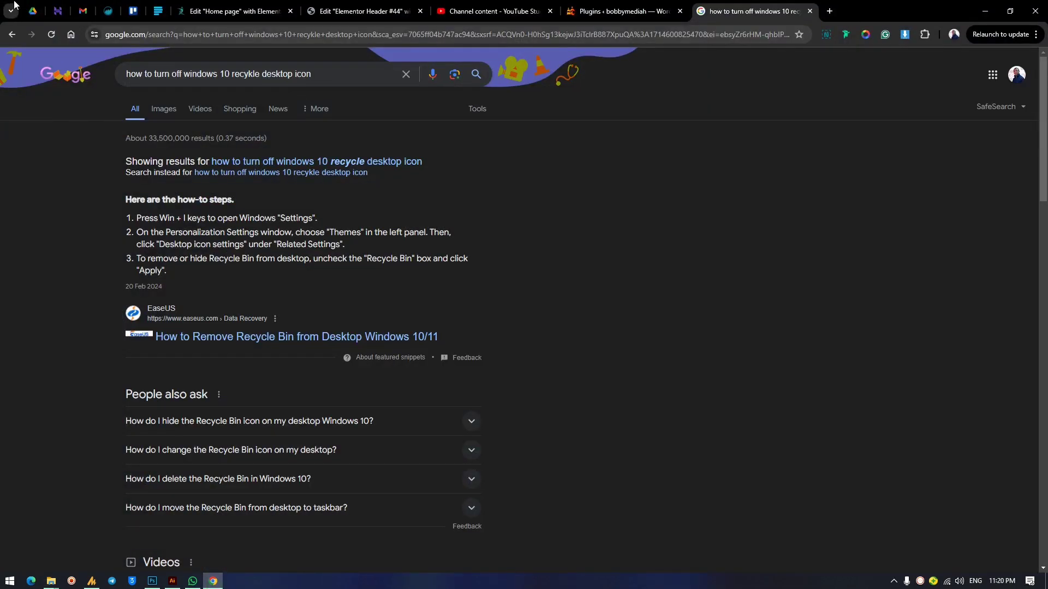
pyautogui.click(34, 7)
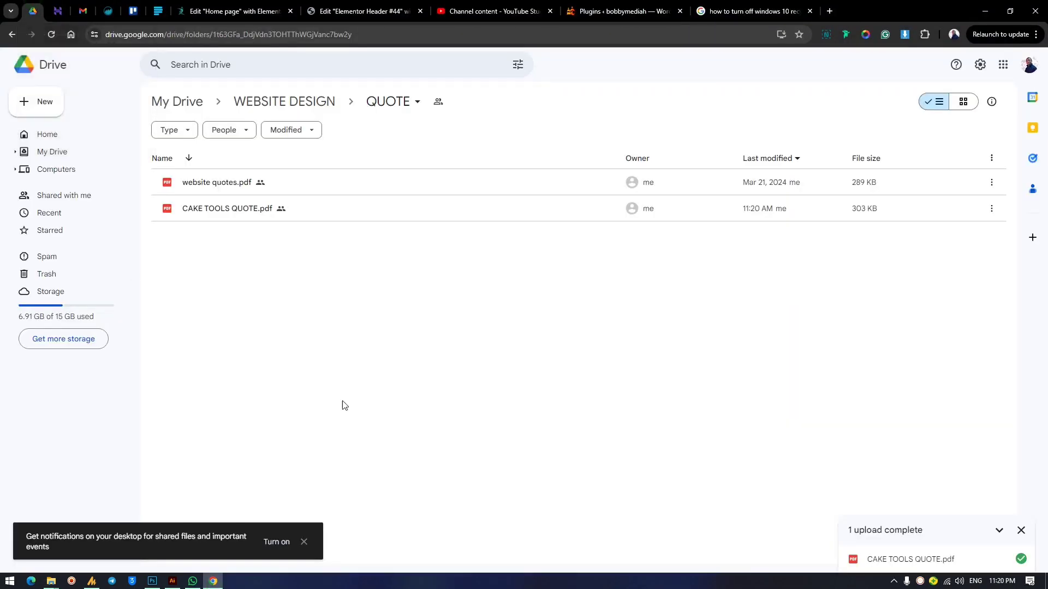
pyautogui.click(38, 157)
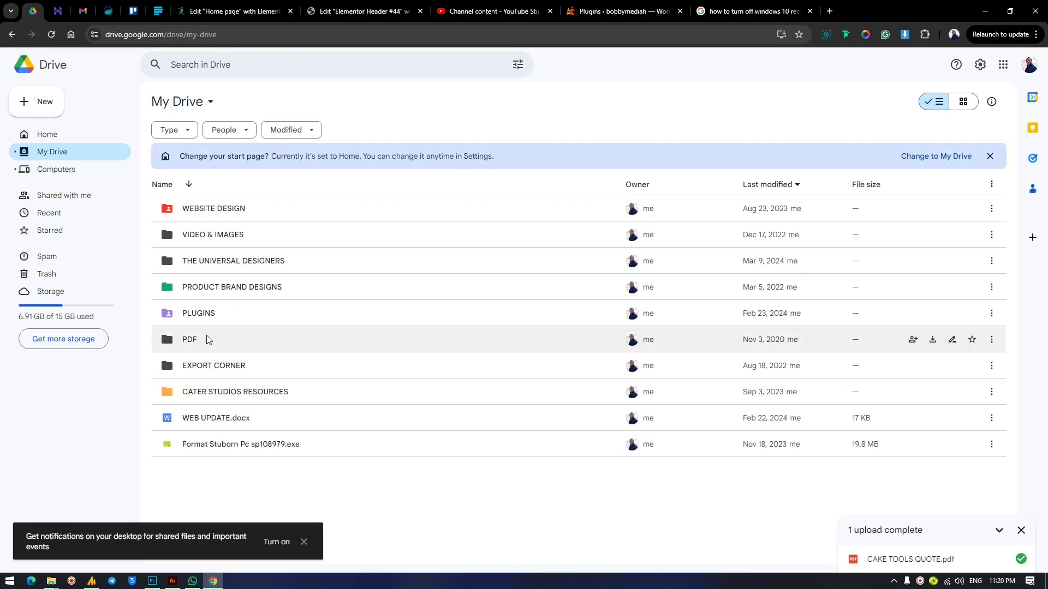
pyautogui.click(984, 11)
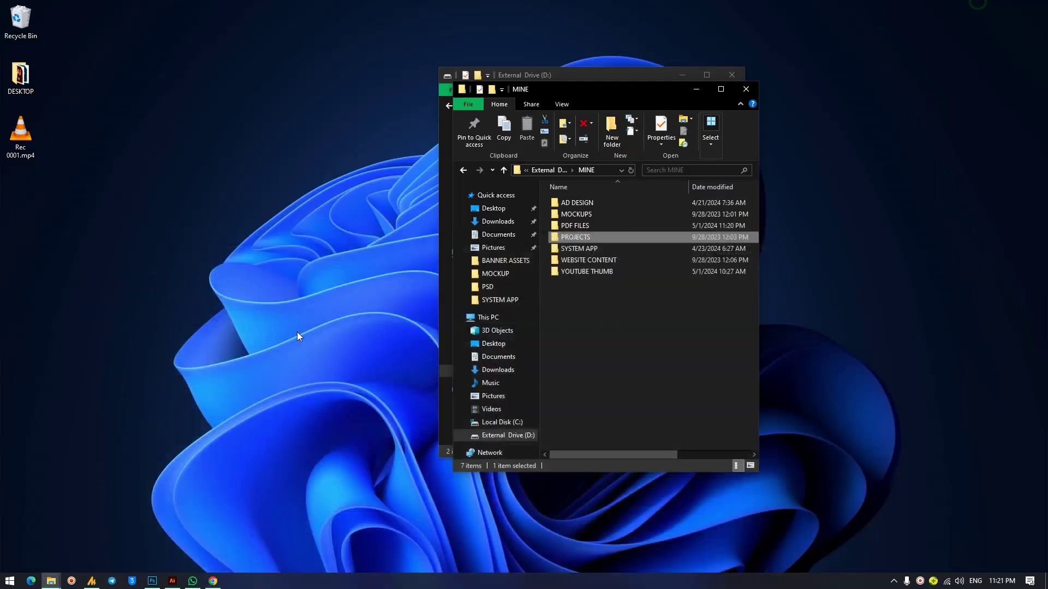
# Open SYSTEM APP in the MINE folder, look into its ADOBE and APPS subfolders, and return to SYSTEM APP.
pyautogui.doubleClick(595, 249)
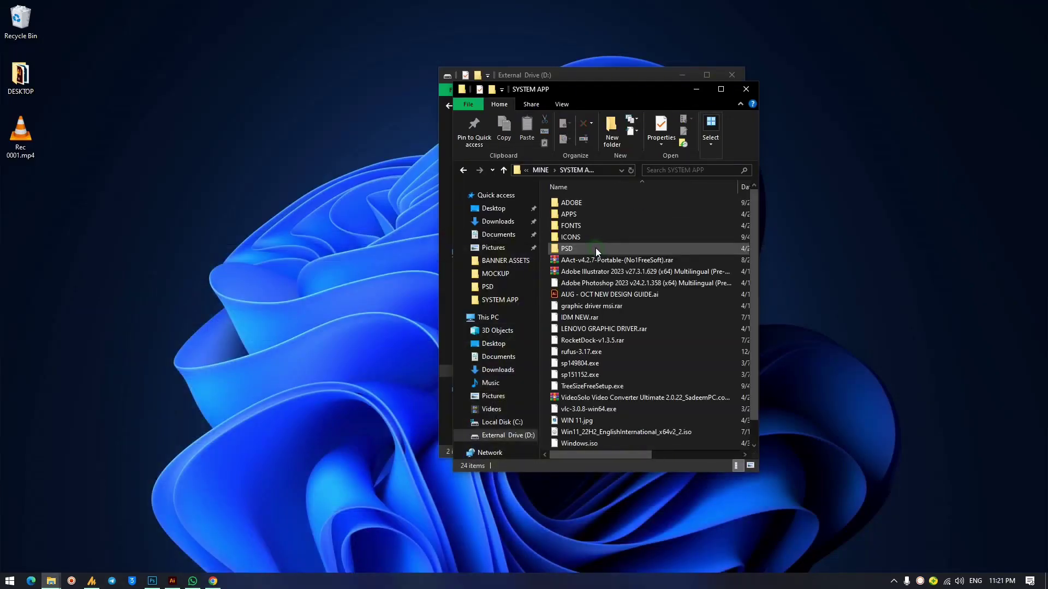
pyautogui.doubleClick(591, 205)
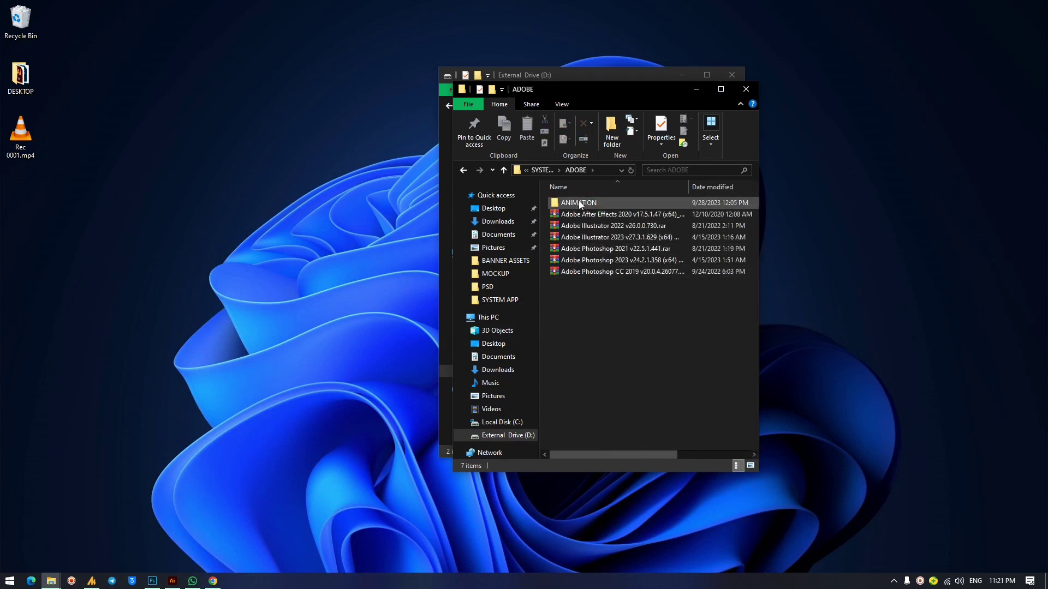
pyautogui.click(540, 170)
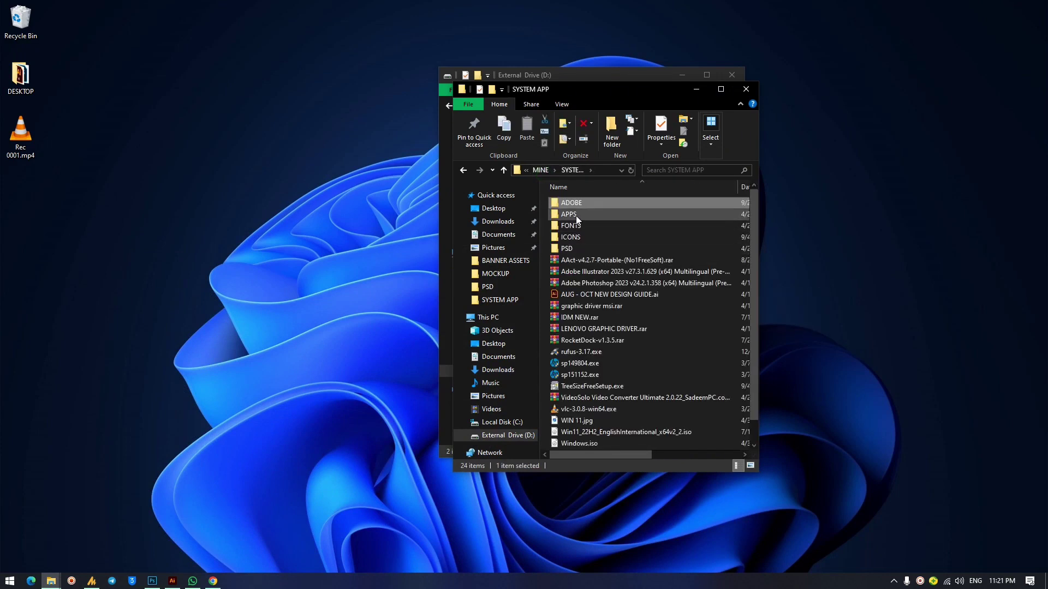
pyautogui.doubleClick(575, 215)
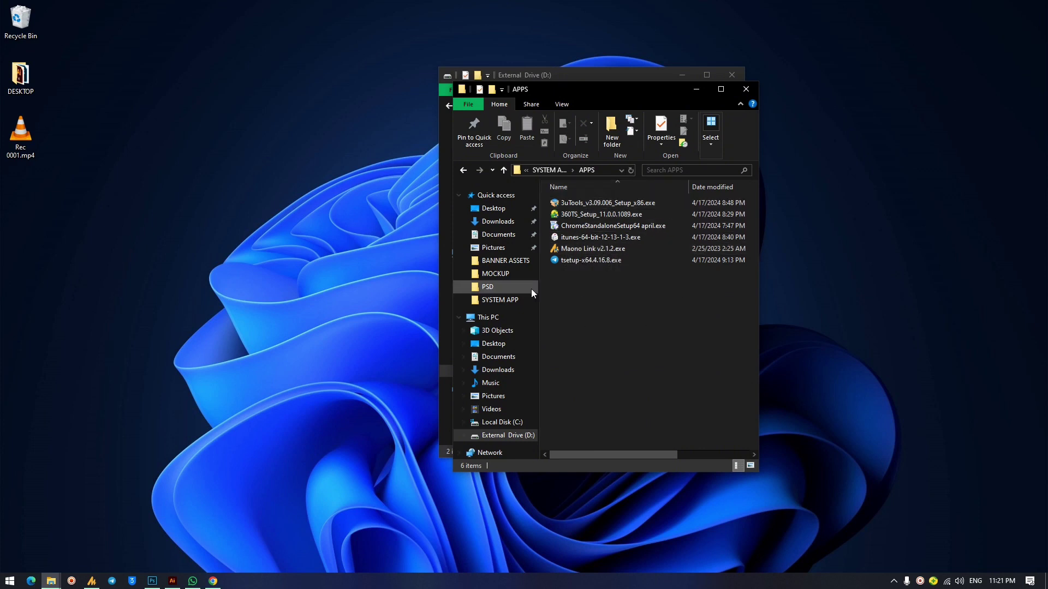
pyautogui.click(545, 170)
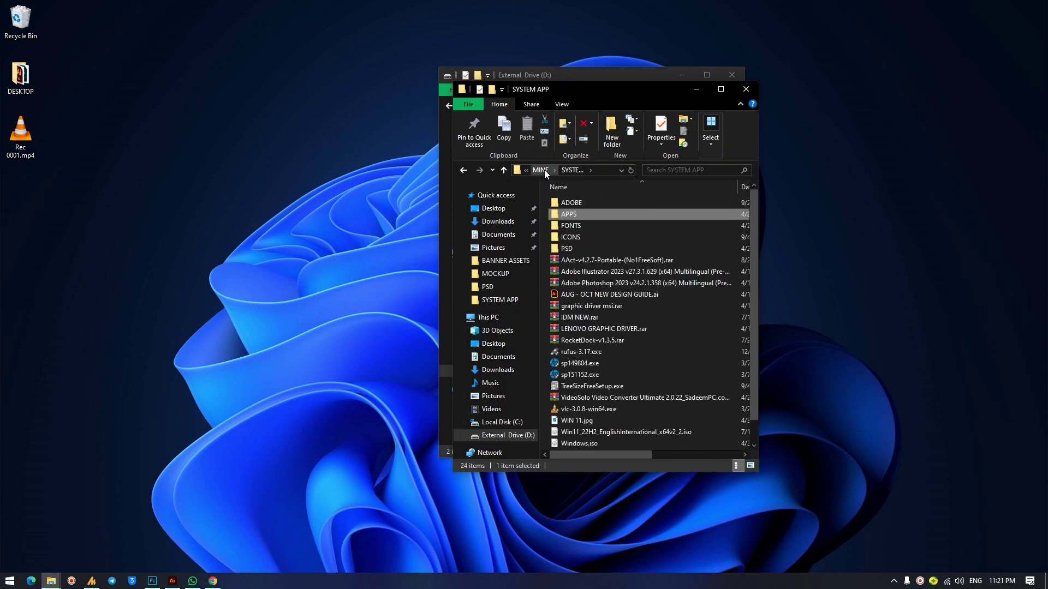
# Open the FONTS subfolder, select all its font files, and return to SYSTEM APP.
pyautogui.doubleClick(585, 224)
pyautogui.click(591, 283)
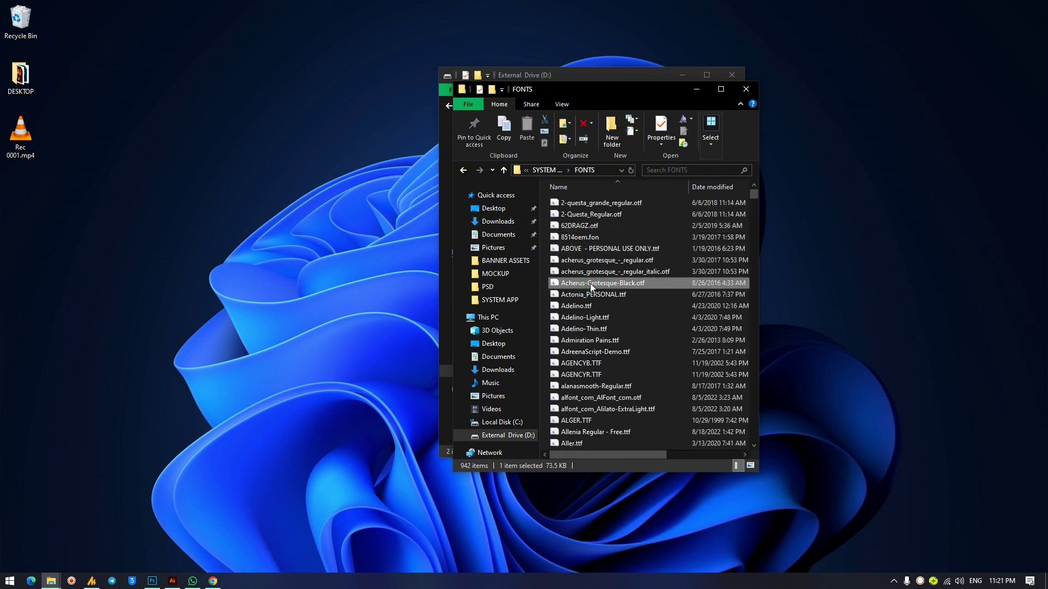
pyautogui.hotkey('ctrl', 'a')
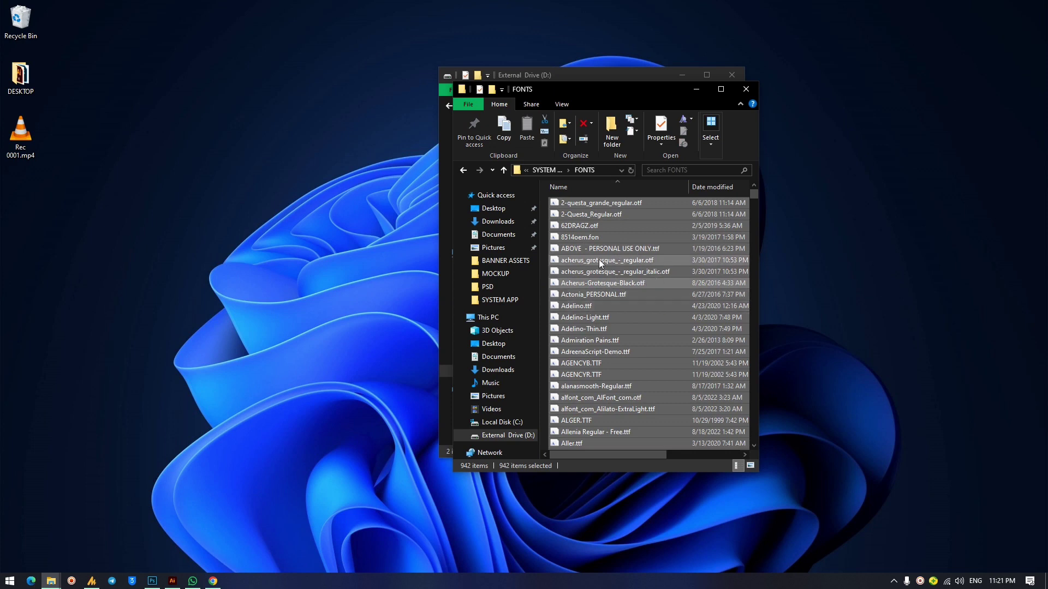
pyautogui.click(550, 170)
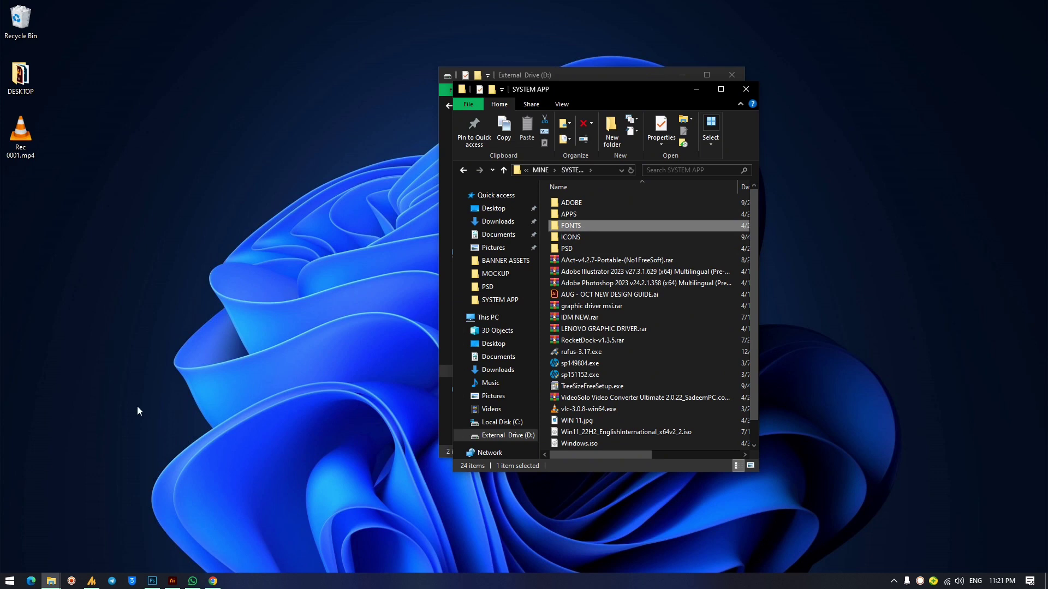
# Look into the ICONS and PSD subfolders, and review the rest of the SYSTEM APP file list.
pyautogui.doubleClick(578, 237)
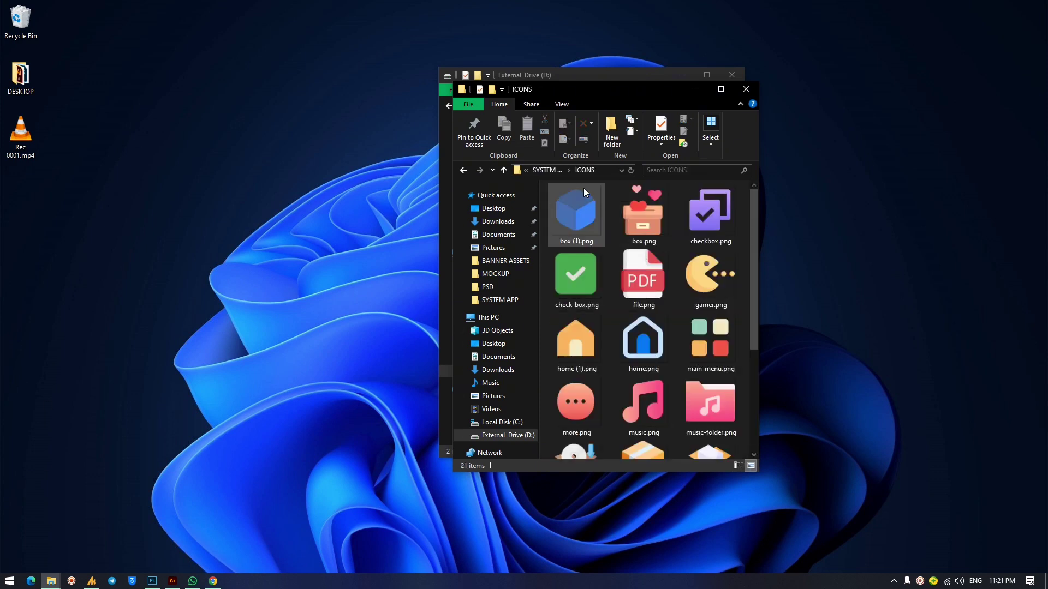
pyautogui.click(542, 171)
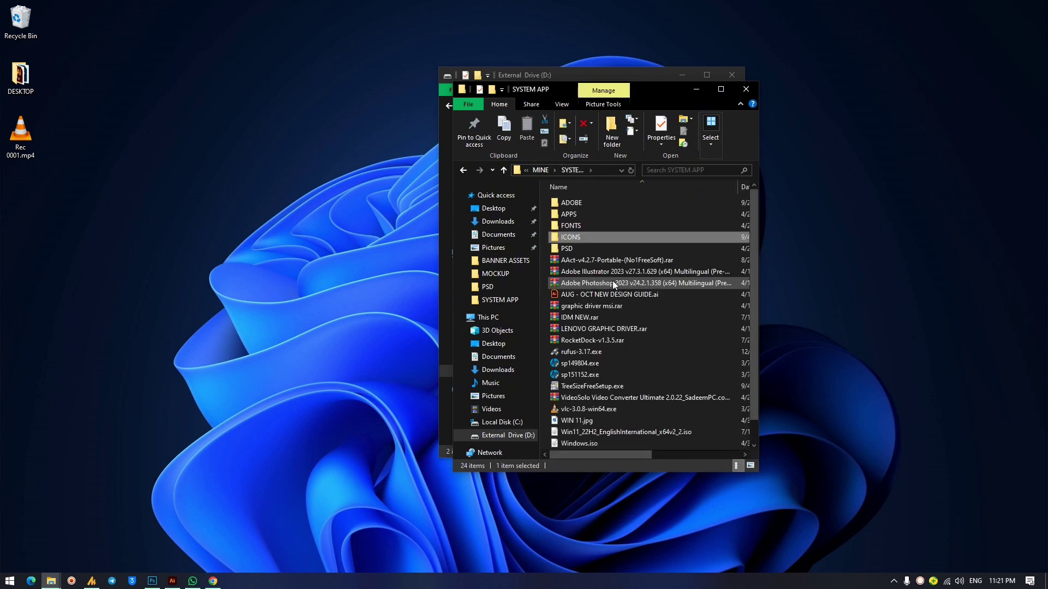
pyautogui.doubleClick(584, 248)
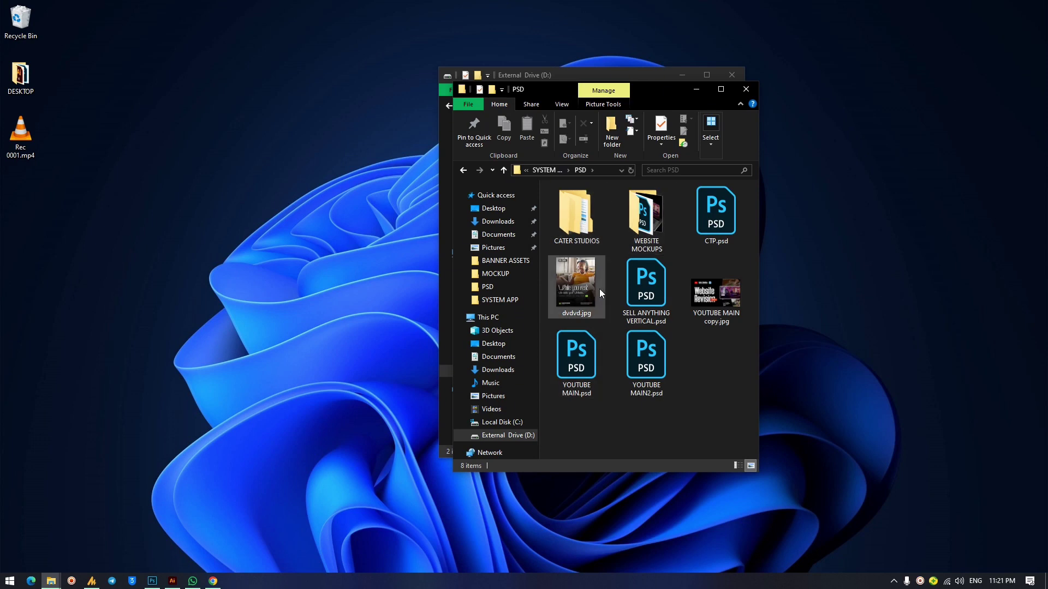
pyautogui.click(545, 171)
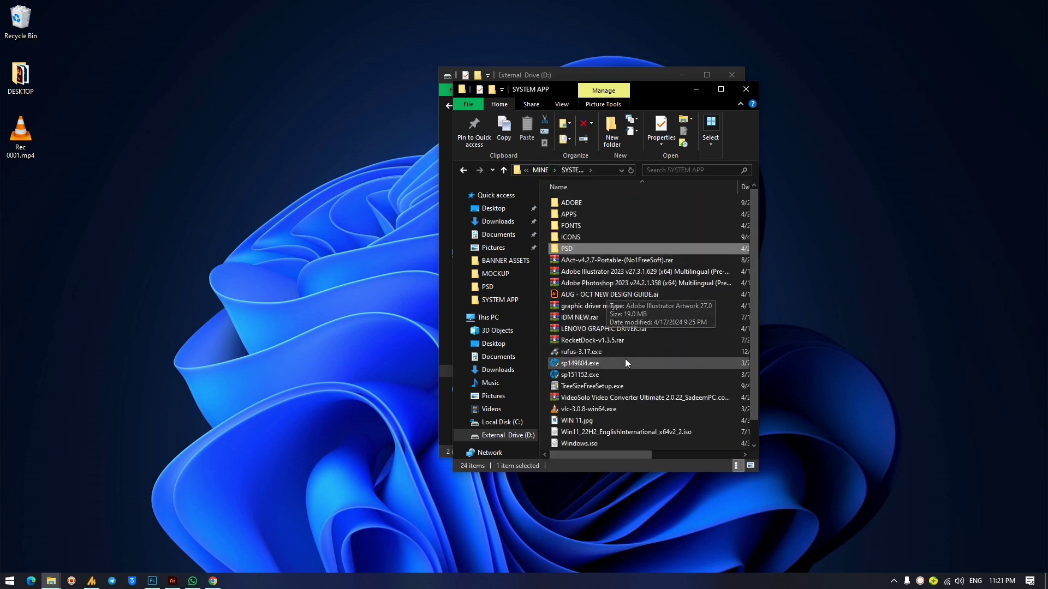
pyautogui.scroll(-1, 597, 328)
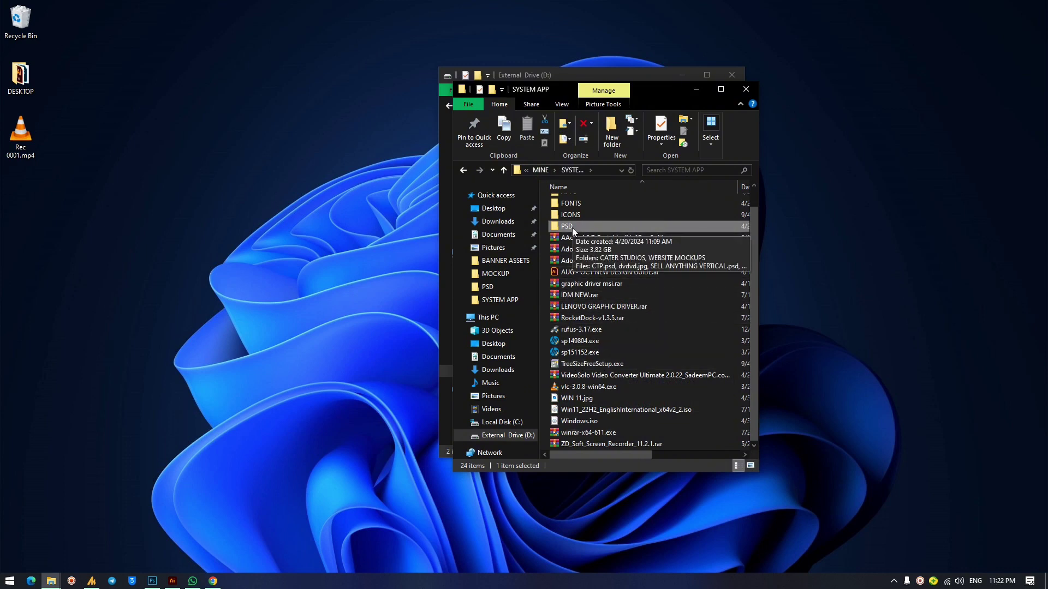
pyautogui.scroll(1, 642, 293)
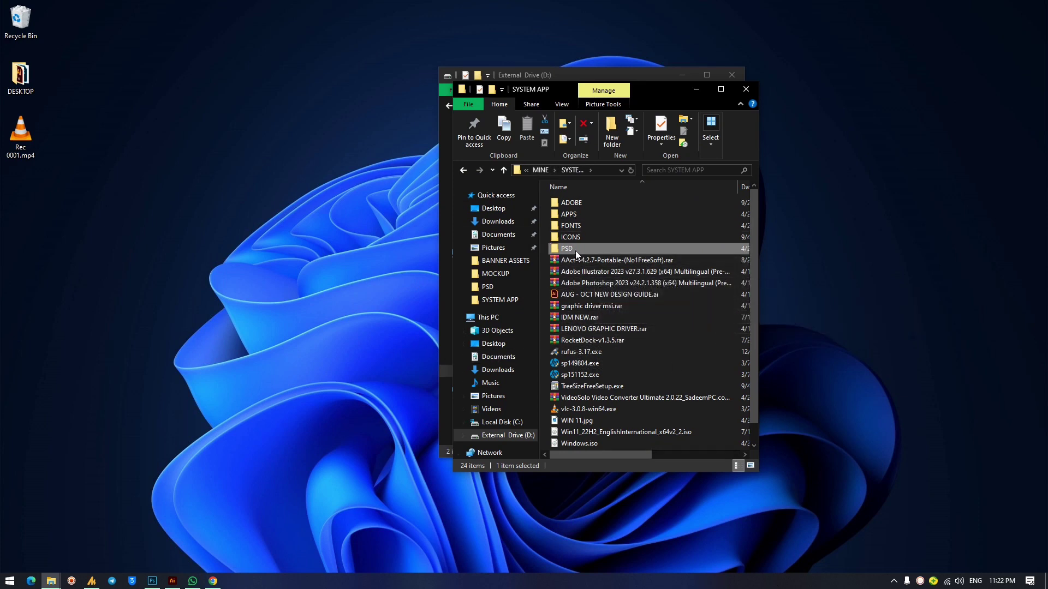
# Go back to MINE, look into the WEBSITE CONTENT and YOUTUBE THUMB folders, and return to MINE.
pyautogui.click(542, 170)
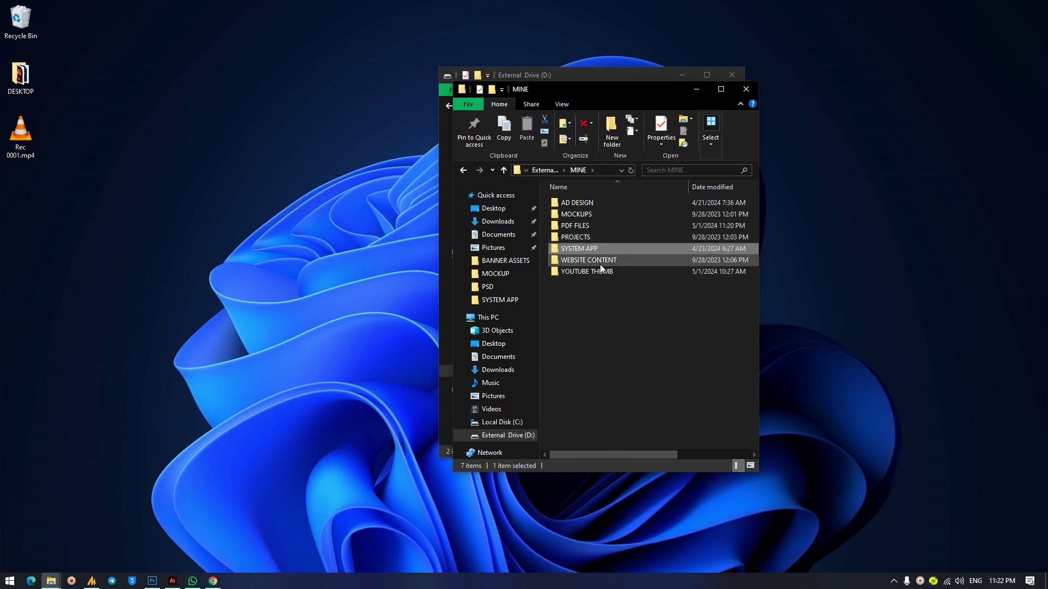
pyautogui.doubleClick(600, 262)
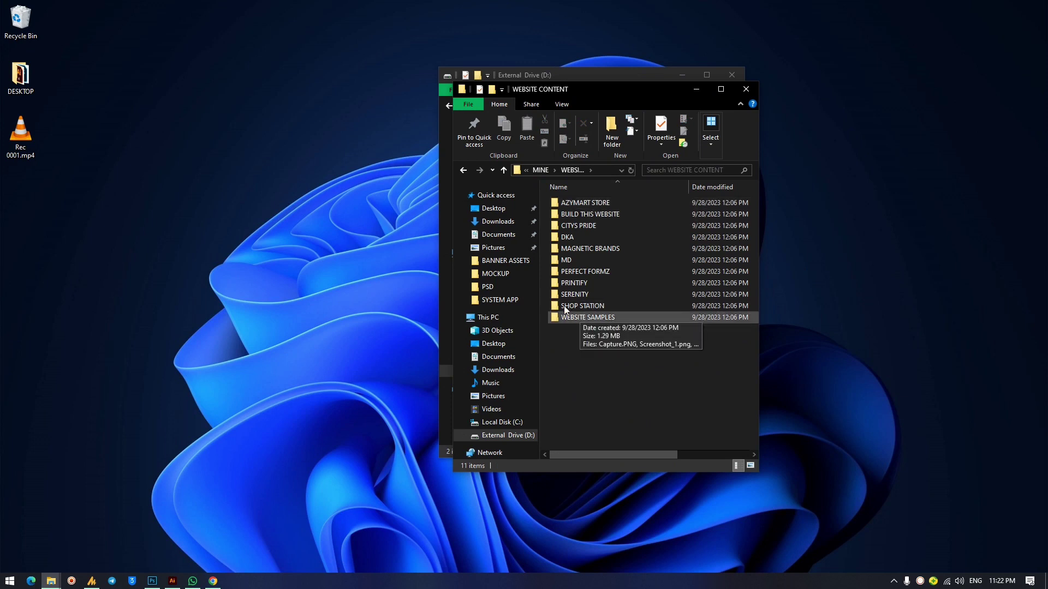
pyautogui.click(542, 170)
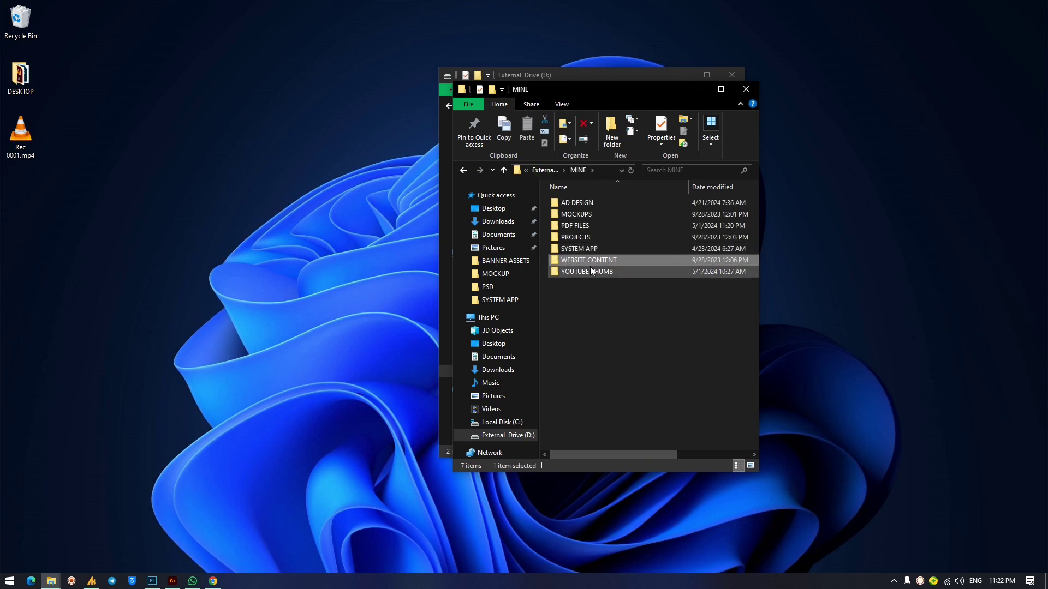
pyautogui.doubleClick(590, 271)
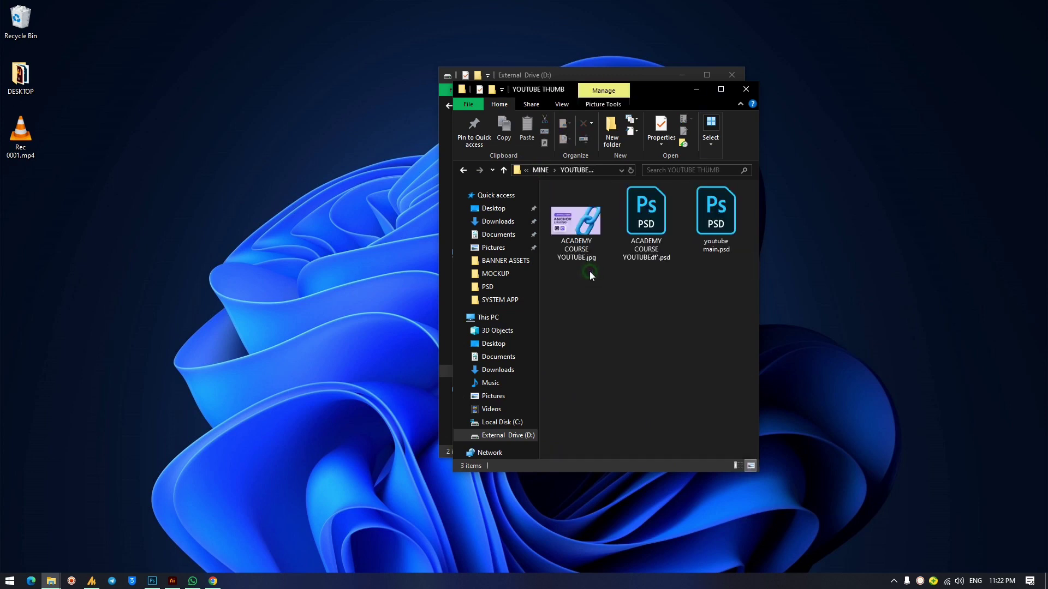
pyautogui.click(542, 171)
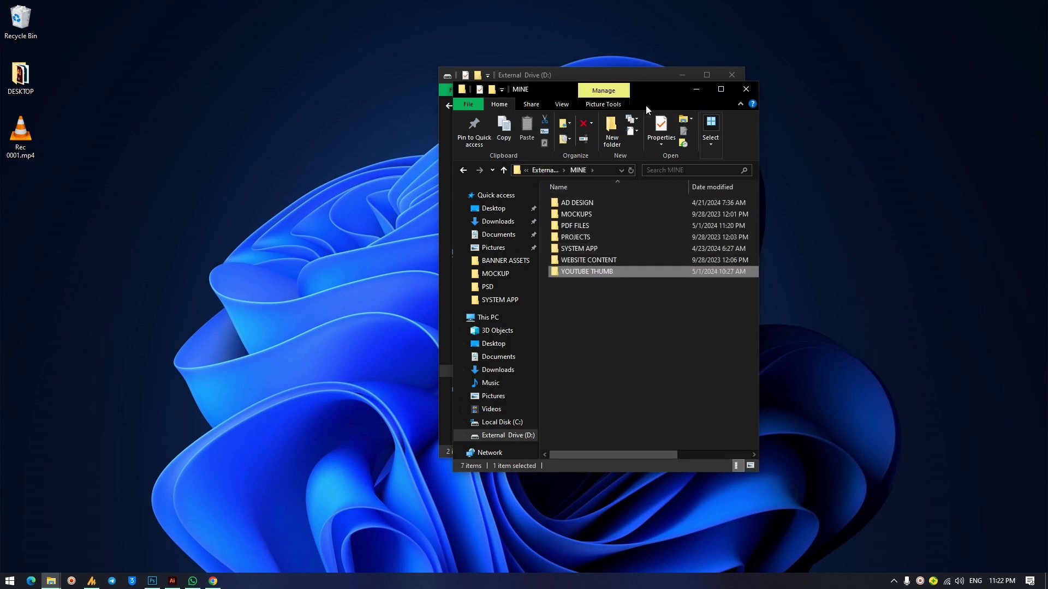
# Move the MINE window away from the External Drive (D:) window and minimize it.
pyautogui.moveTo(647, 89); pyautogui.dragTo(254, 61)
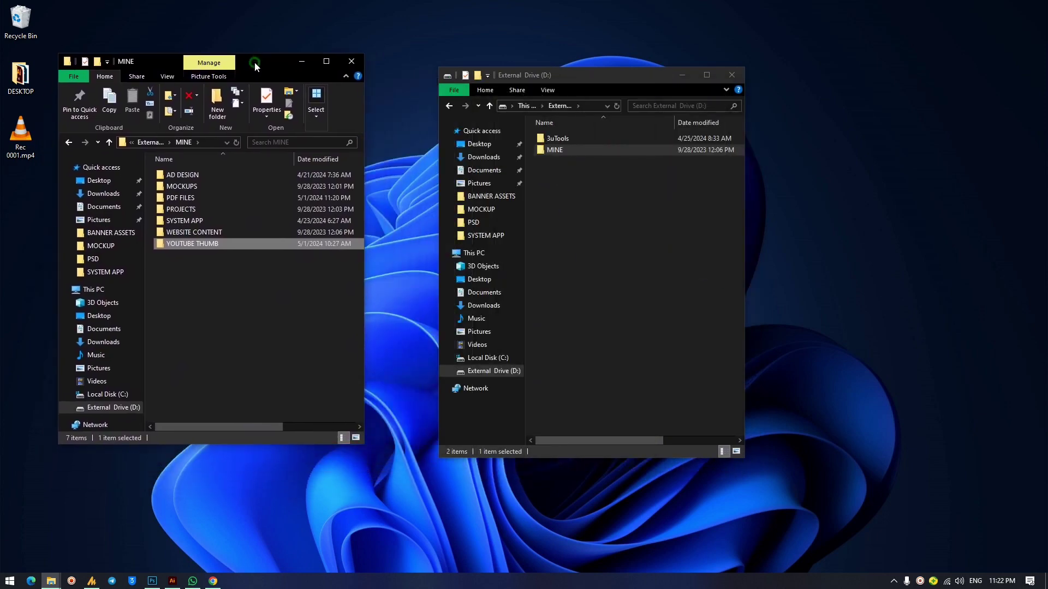
pyautogui.click(20, 88)
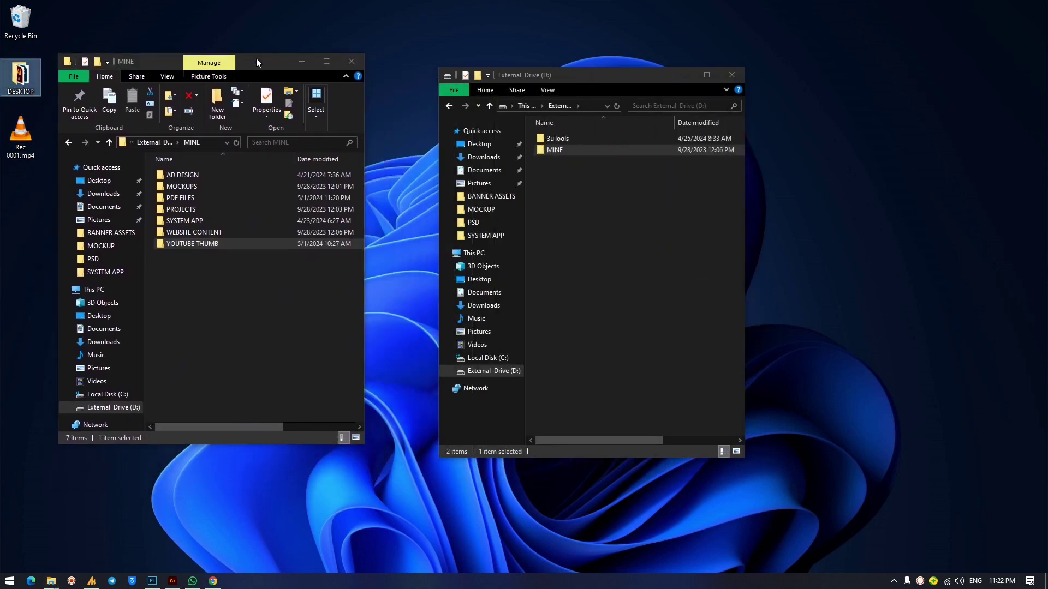
pyautogui.click(303, 62)
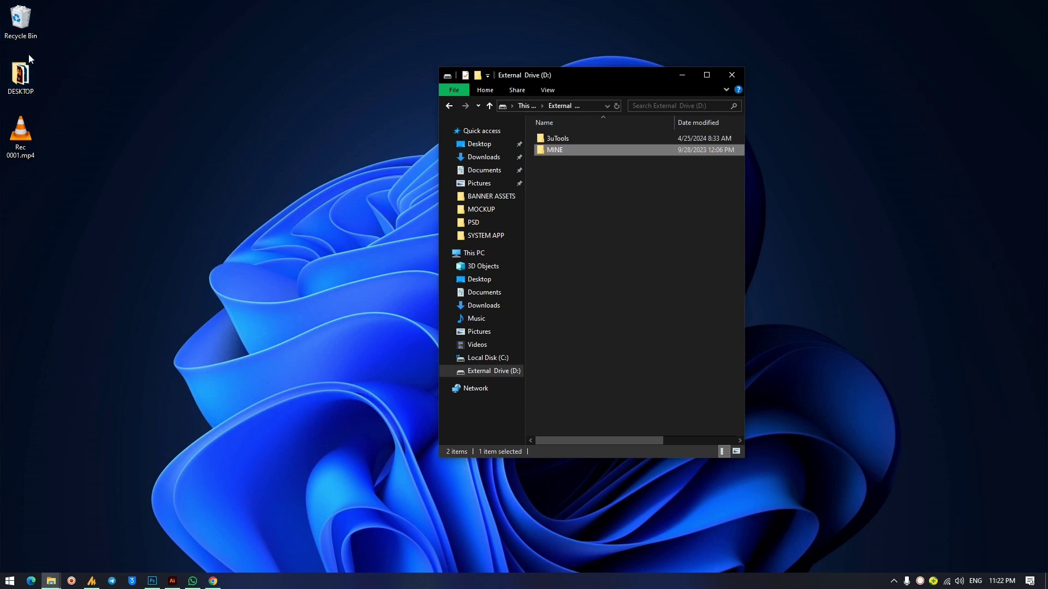
# Open the DESKTOP folder from the desktop twice to view its files, closing its window each time.
pyautogui.doubleClick(21, 76)
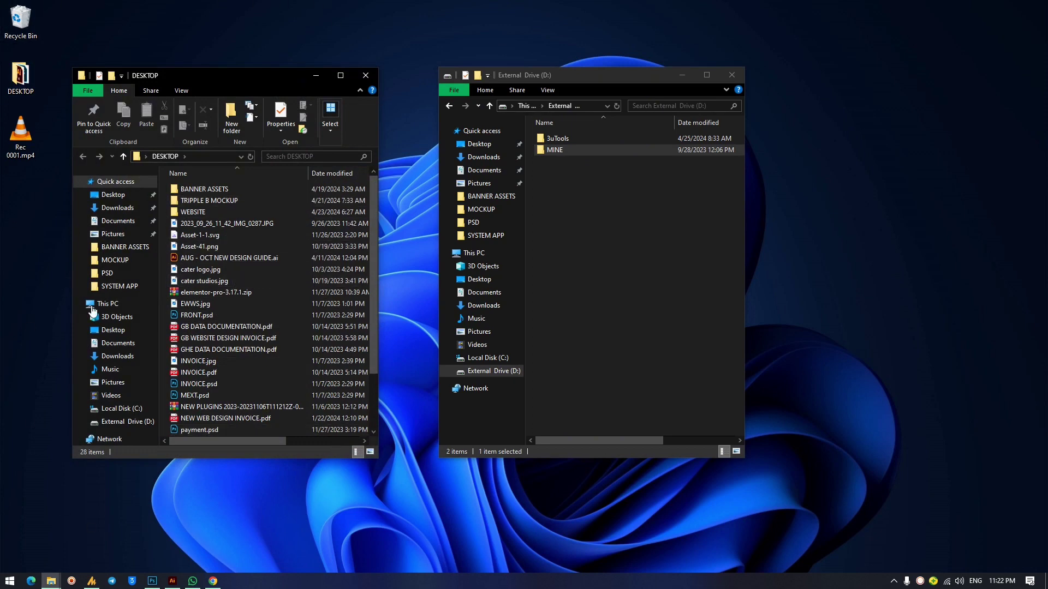
pyautogui.click(377, 73)
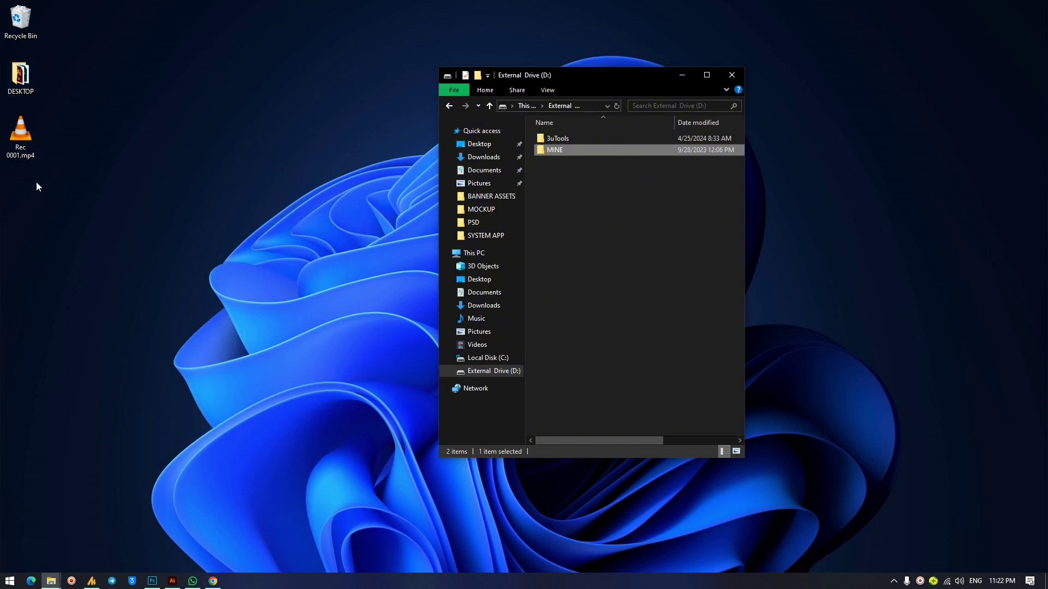
pyautogui.click(34, 81)
pyautogui.doubleClick(33, 83)
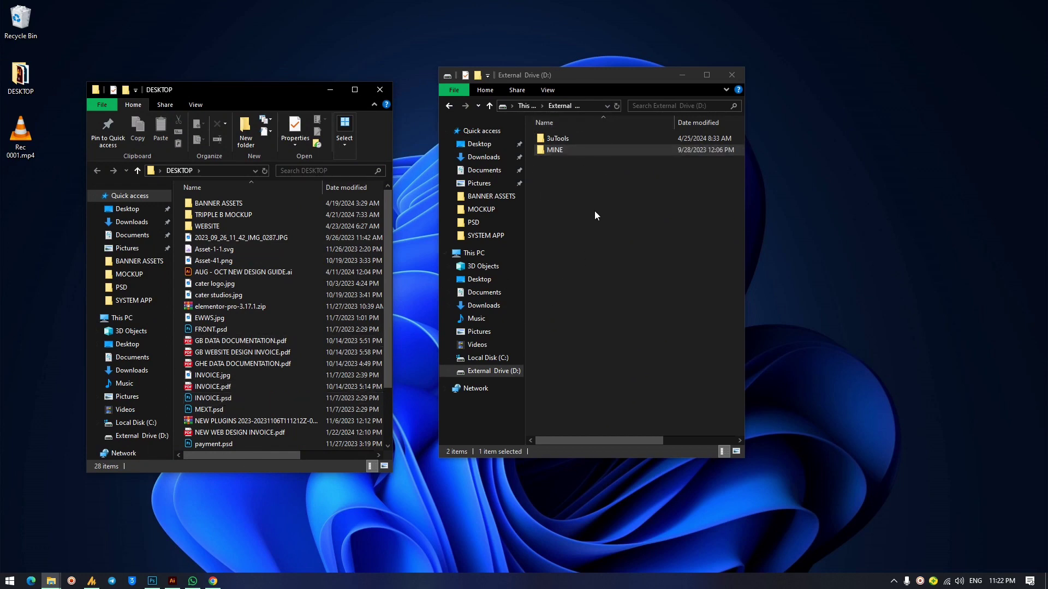
pyautogui.click(378, 91)
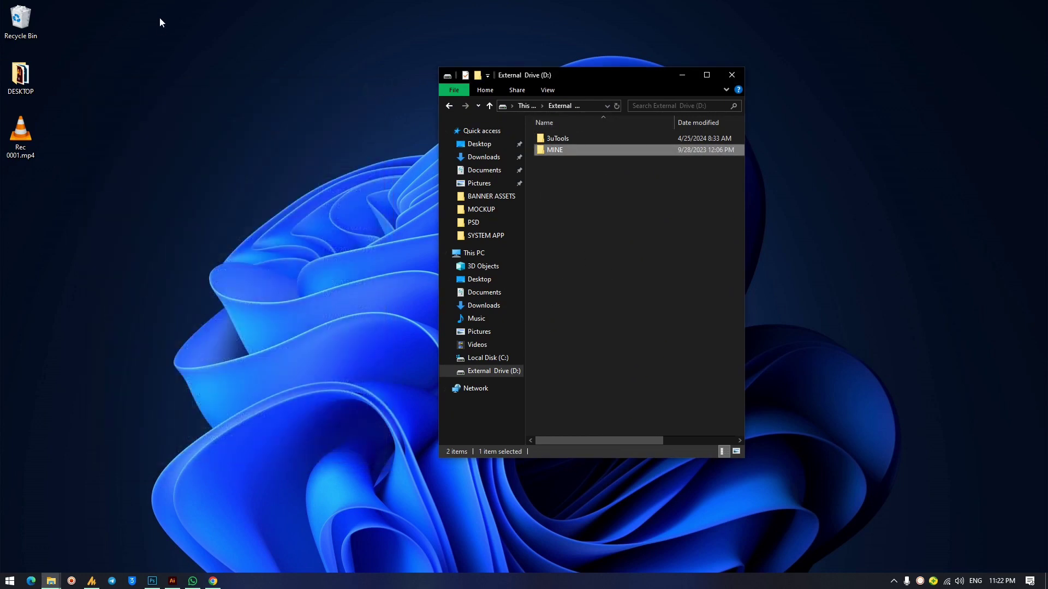
# Go up to This PC, reopen External Drive (D:) and its MINE folder, and select SYSTEM APP.
pyautogui.moveTo(27, 21)
pyautogui.mouseDown()
pyautogui.moveTo(44, 38)
pyautogui.moveTo(20, 31)
pyautogui.mouseUp()
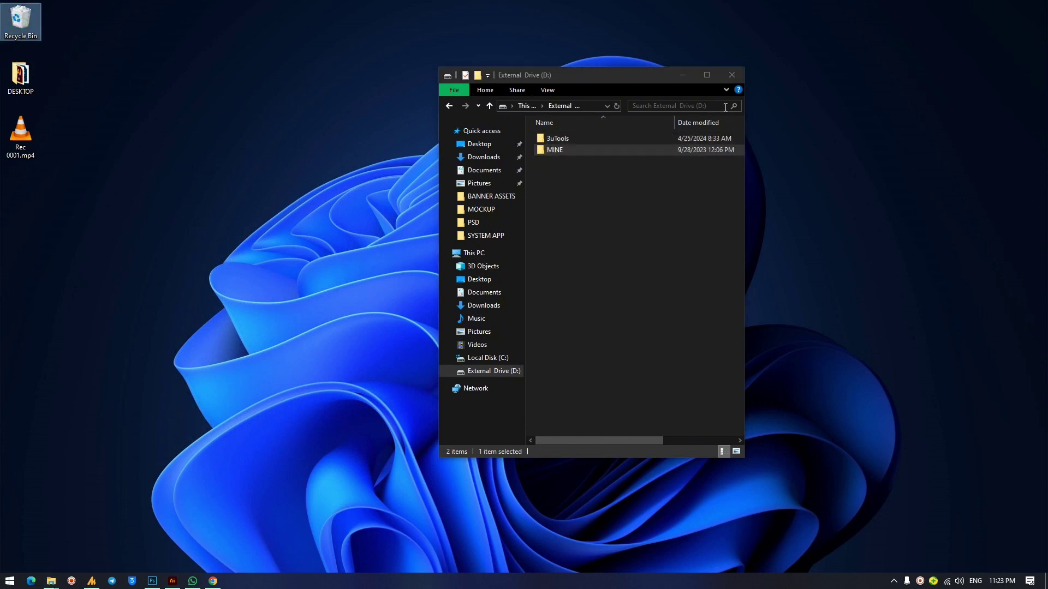
pyautogui.click(525, 106)
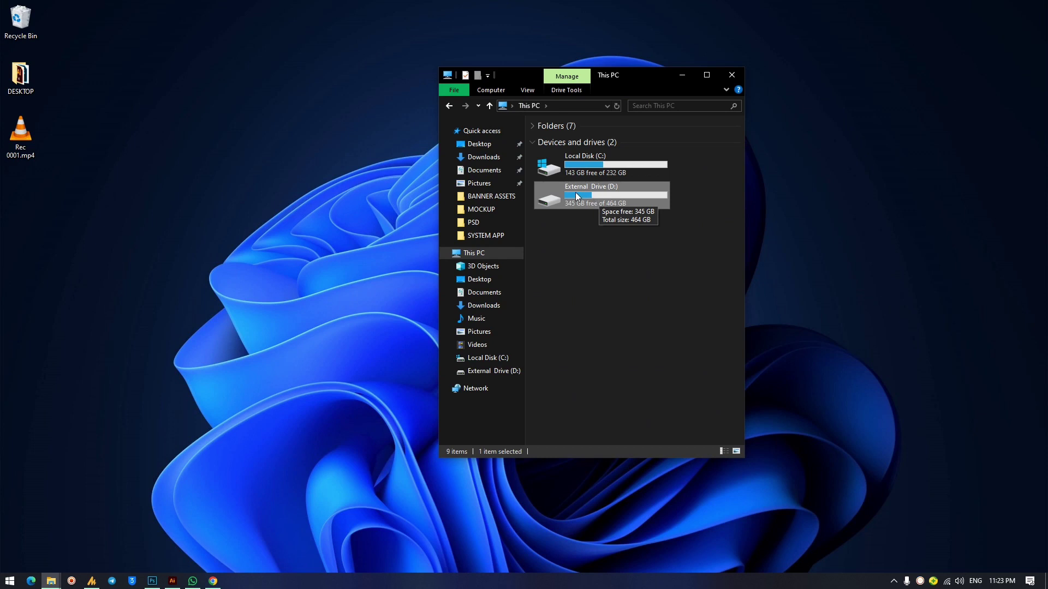
pyautogui.doubleClick(575, 192)
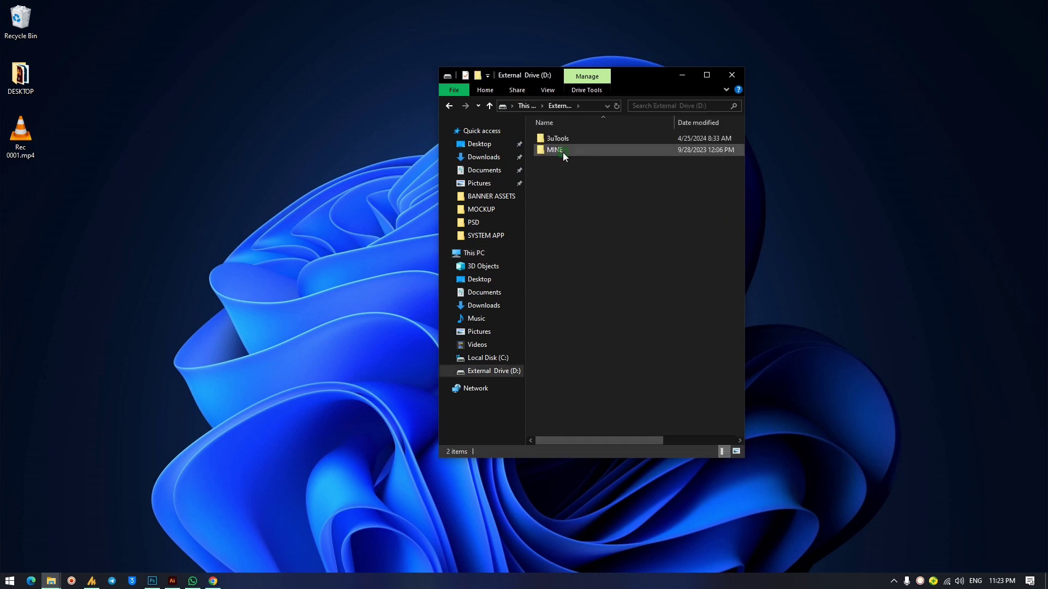
pyautogui.doubleClick(562, 152)
pyautogui.click(582, 185)
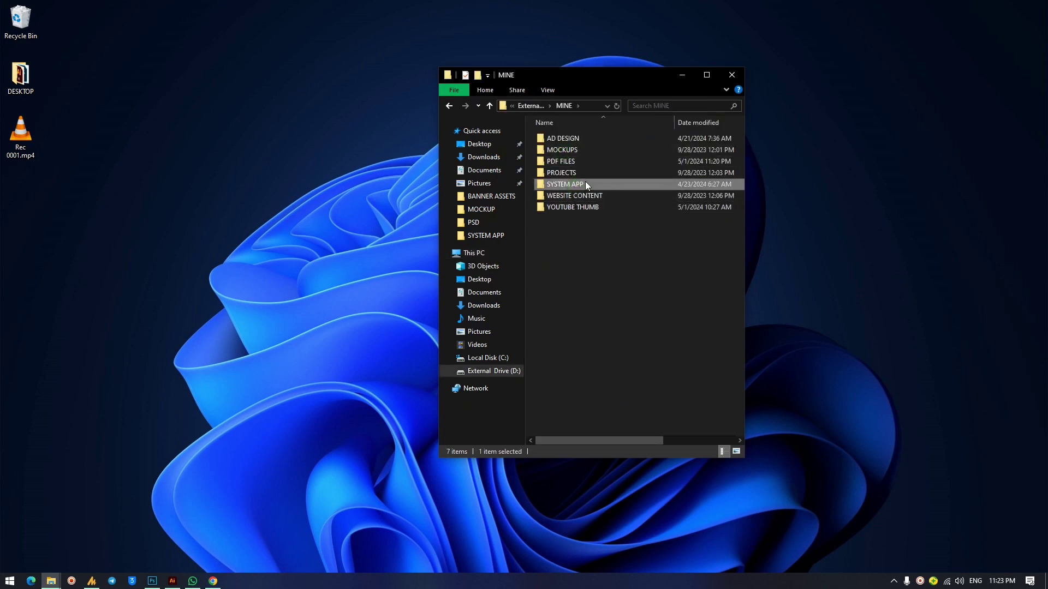
# From SYSTEM APP, extract RocketDock-v1.3.5.exe from RocketDock-v1.3.5.rar to the desktop, setting WinRAR archiver to always open .rar files.
pyautogui.moveTo(569, 185)
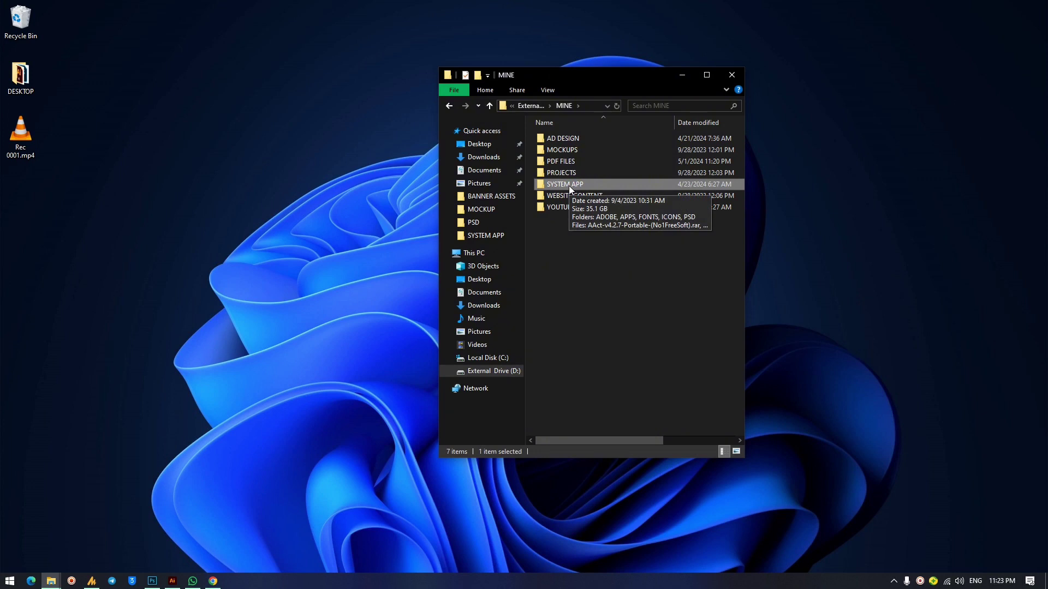
pyautogui.doubleClick(569, 185)
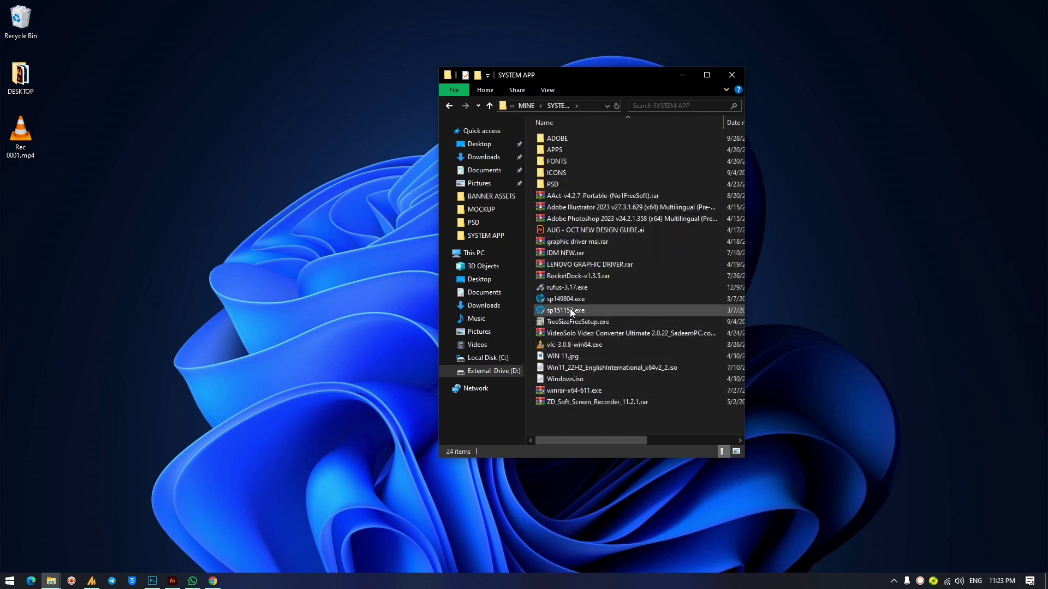
pyautogui.click(572, 277)
pyautogui.doubleClick(576, 277)
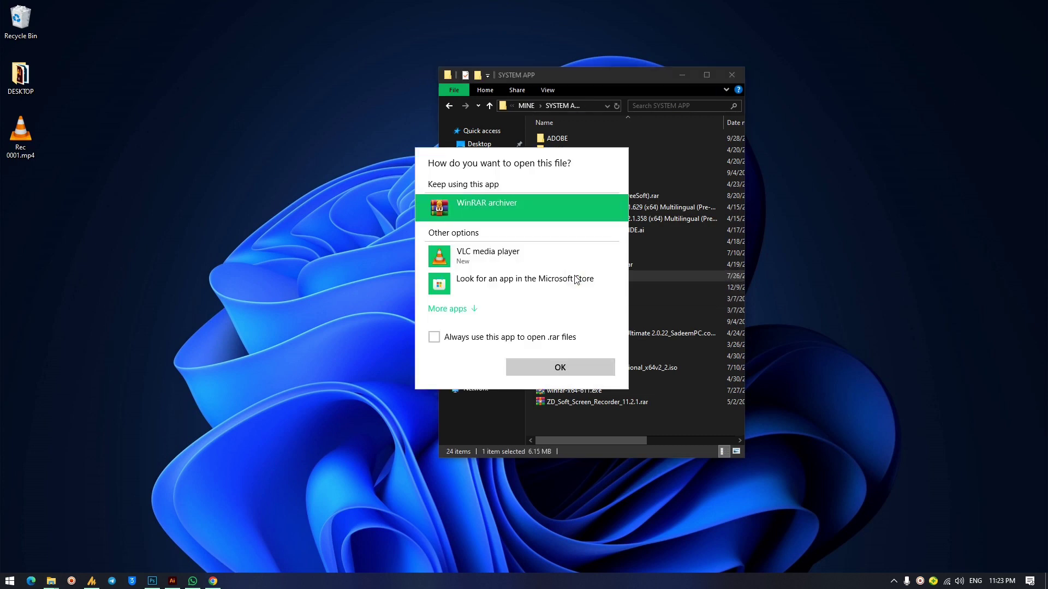
pyautogui.click(470, 339)
pyautogui.click(515, 369)
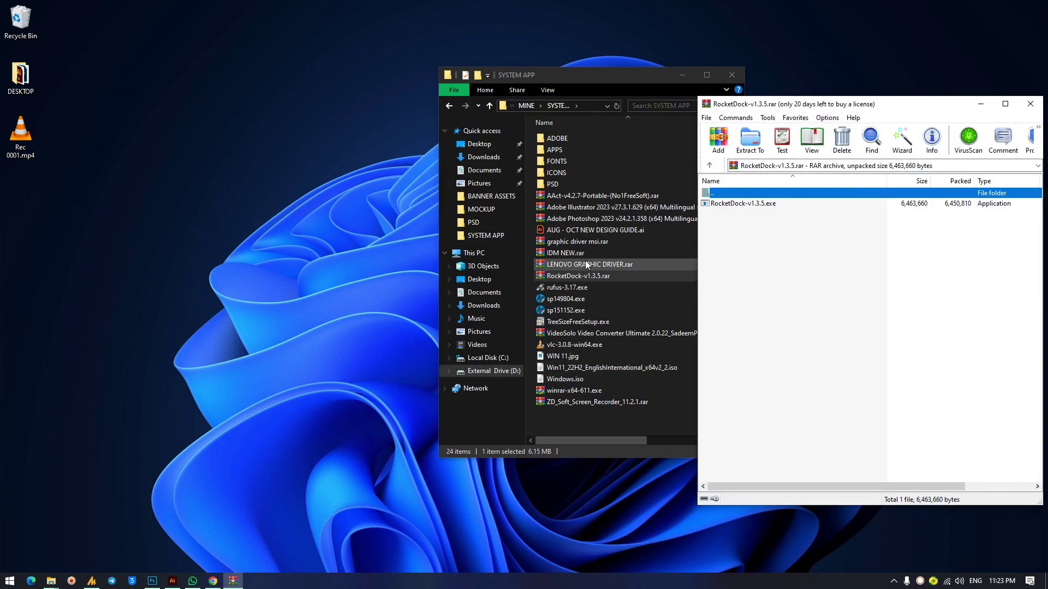
pyautogui.moveTo(742, 205); pyautogui.dragTo(82, 210)
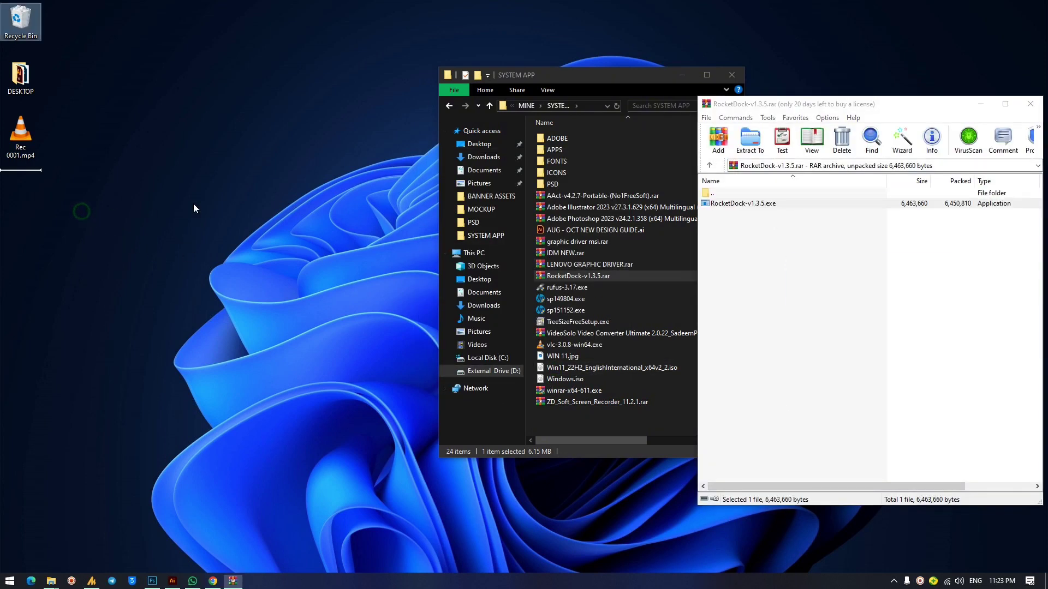
# Install RocketDock in English with the license accepted, the default destination and no desktop icon, and close the archive window.
pyautogui.click(720, 206)
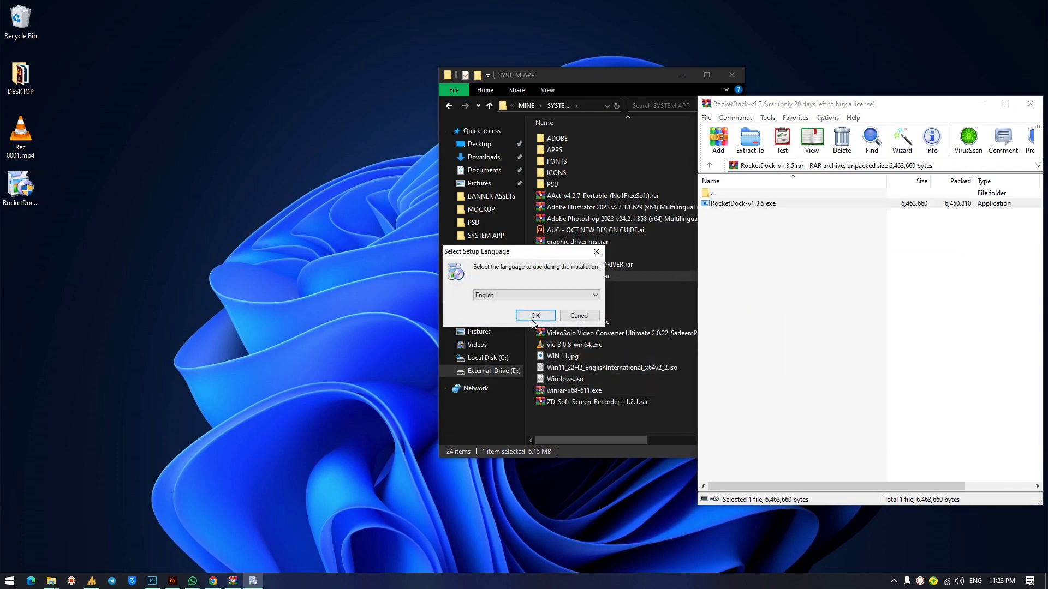
pyautogui.click(533, 317)
pyautogui.click(582, 384)
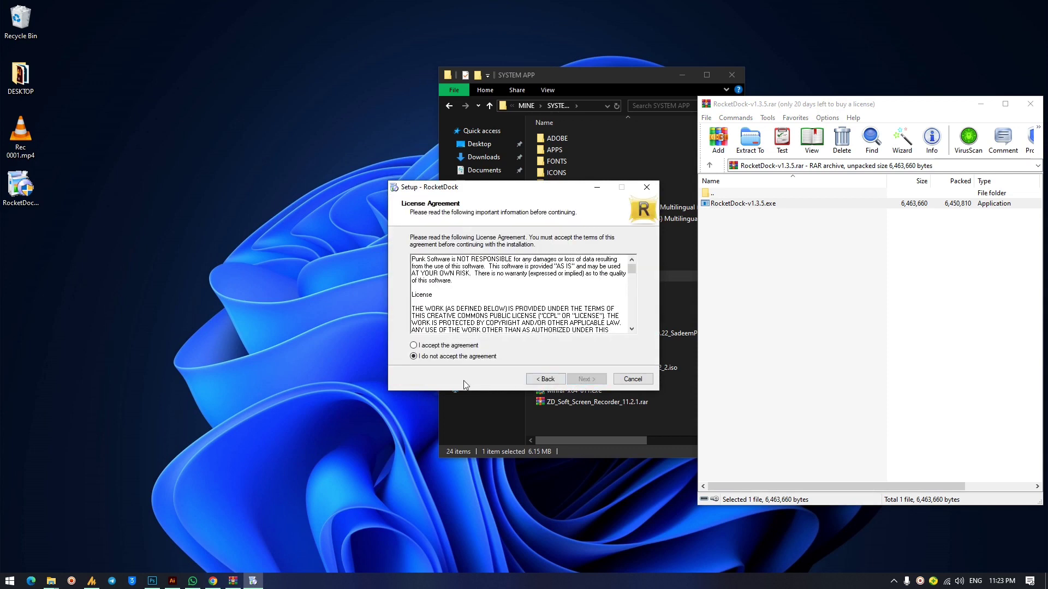
pyautogui.click(444, 346)
pyautogui.click(600, 381)
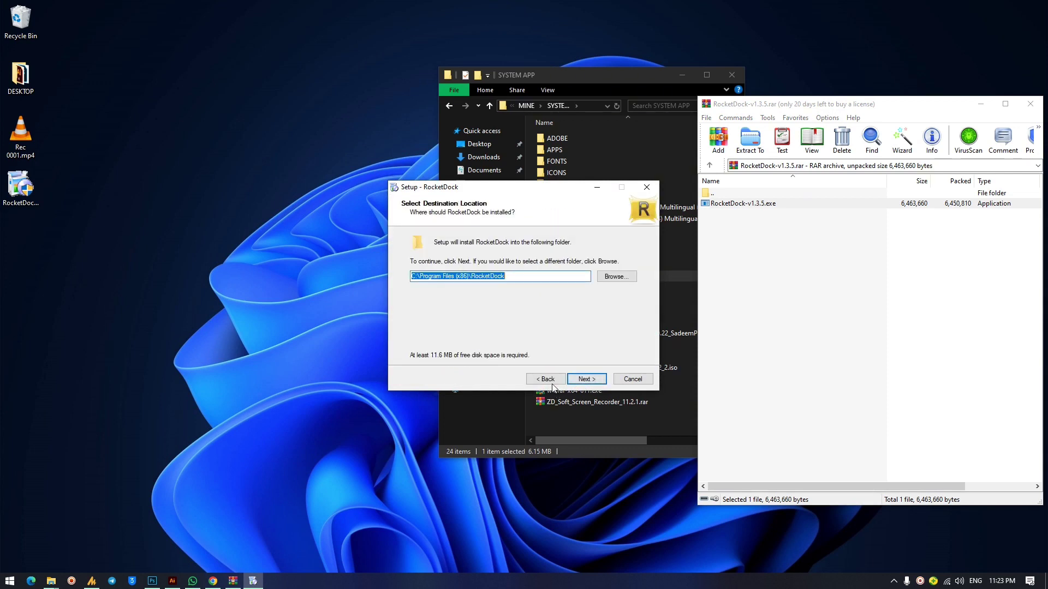
pyautogui.click(603, 384)
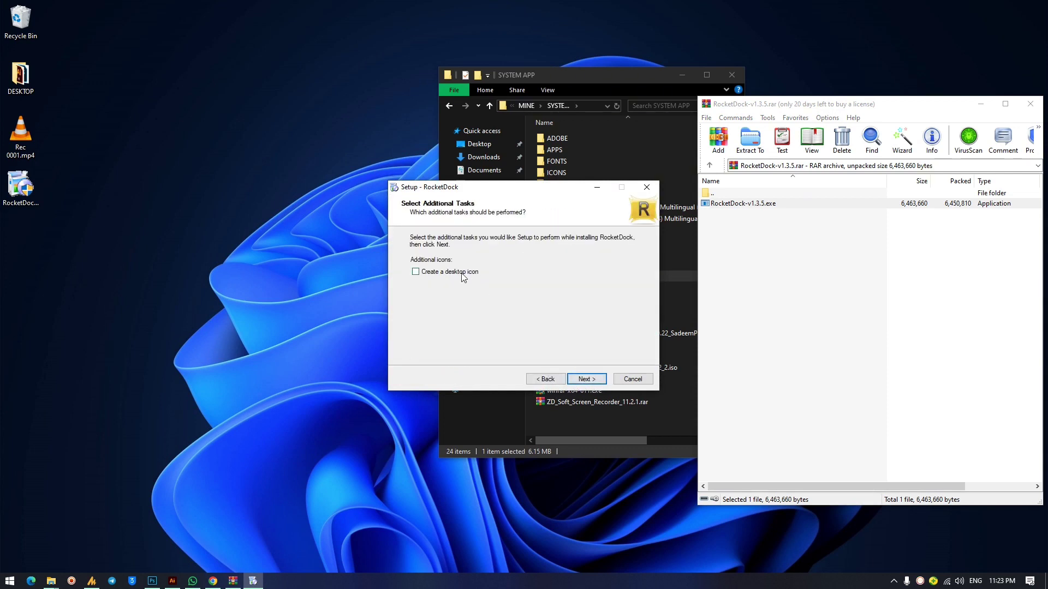
pyautogui.click(596, 383)
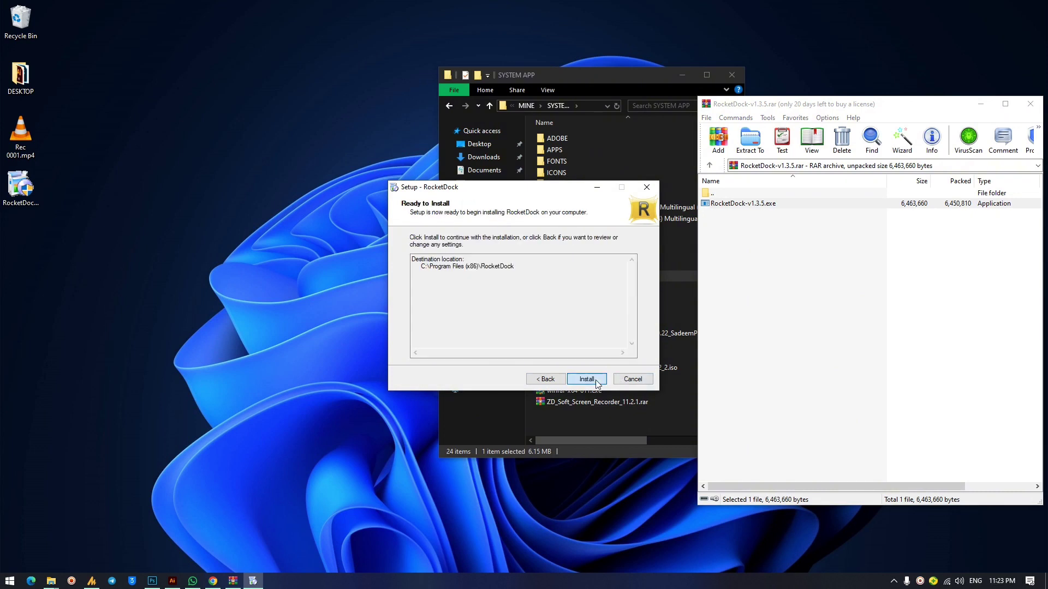
pyautogui.click(587, 381)
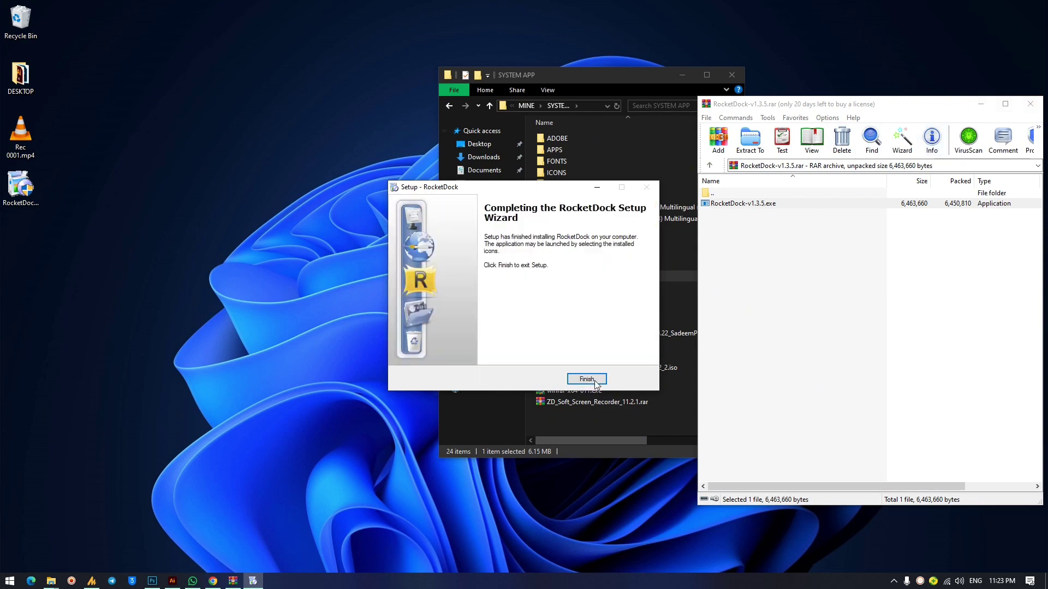
pyautogui.click(1036, 109)
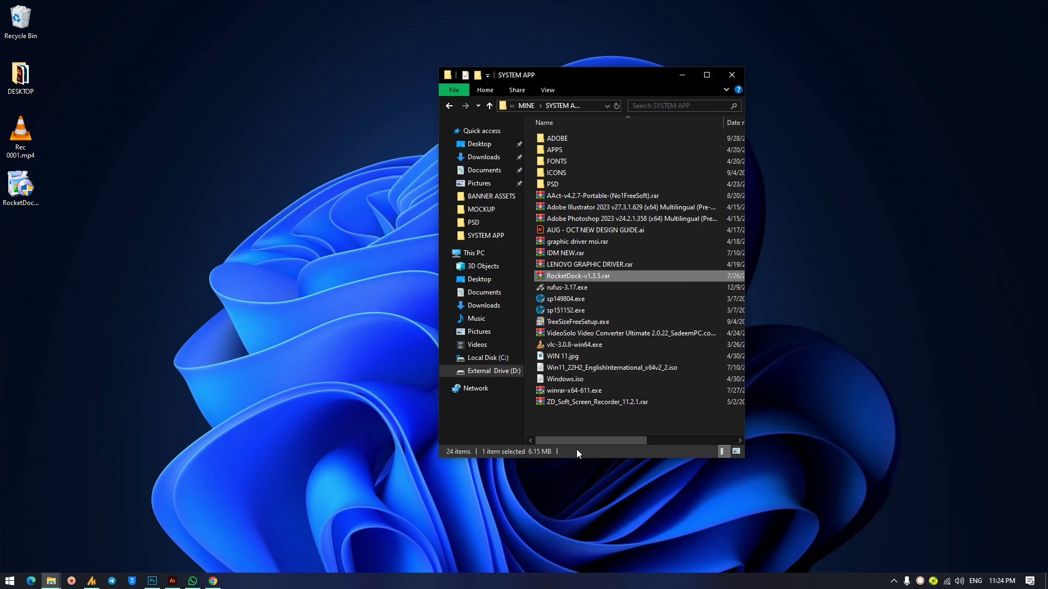
# Open a second file window beside SYSTEM APP and go to Program Files (x86) on Local Disk (C:).
pyautogui.press('super+e')
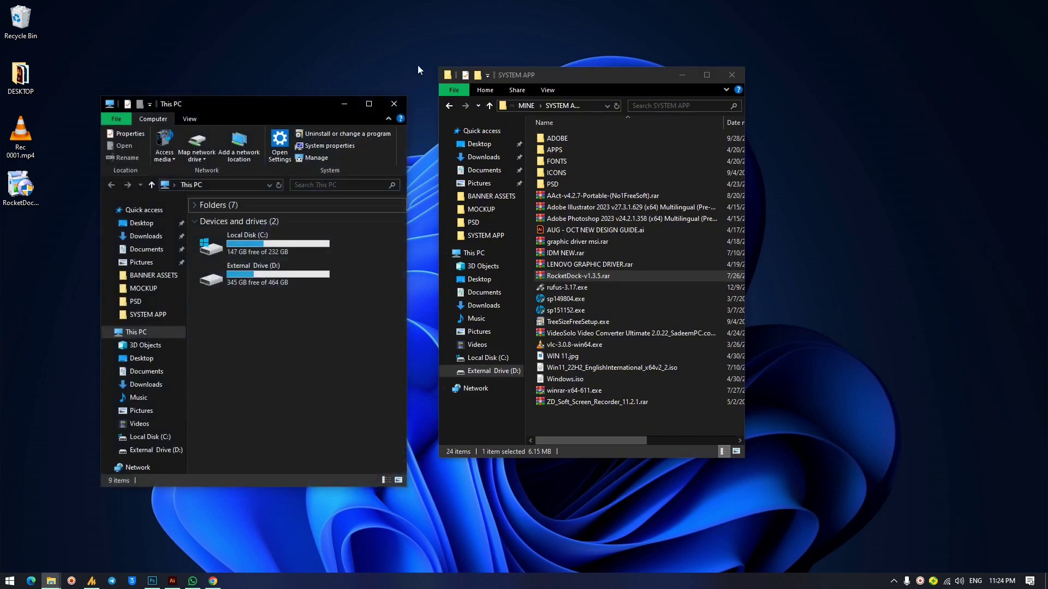
pyautogui.moveTo(289, 101); pyautogui.dragTo(251, 97)
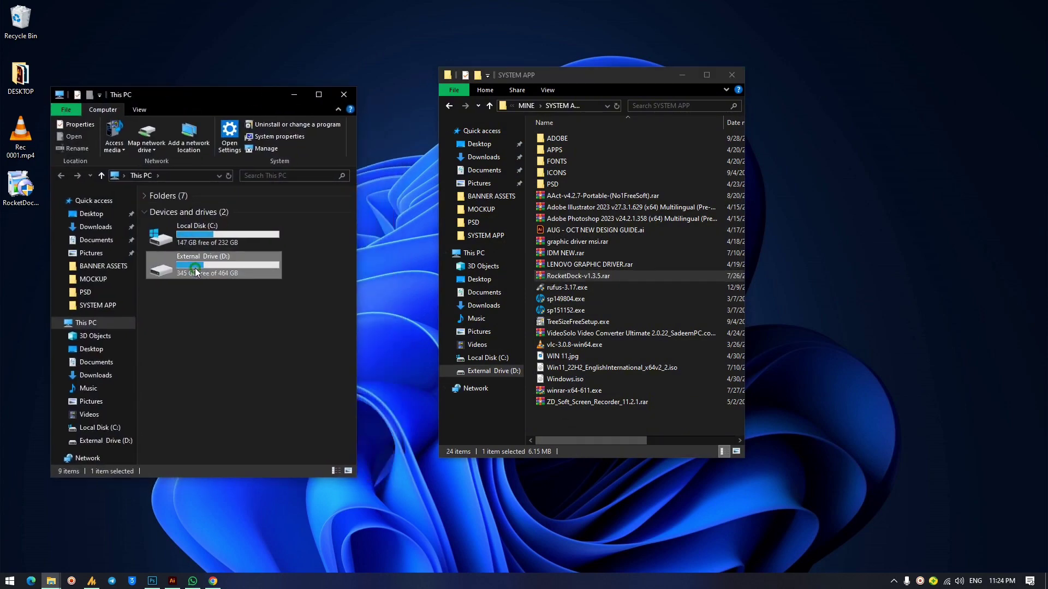
pyautogui.click(195, 234)
pyautogui.doubleClick(205, 236)
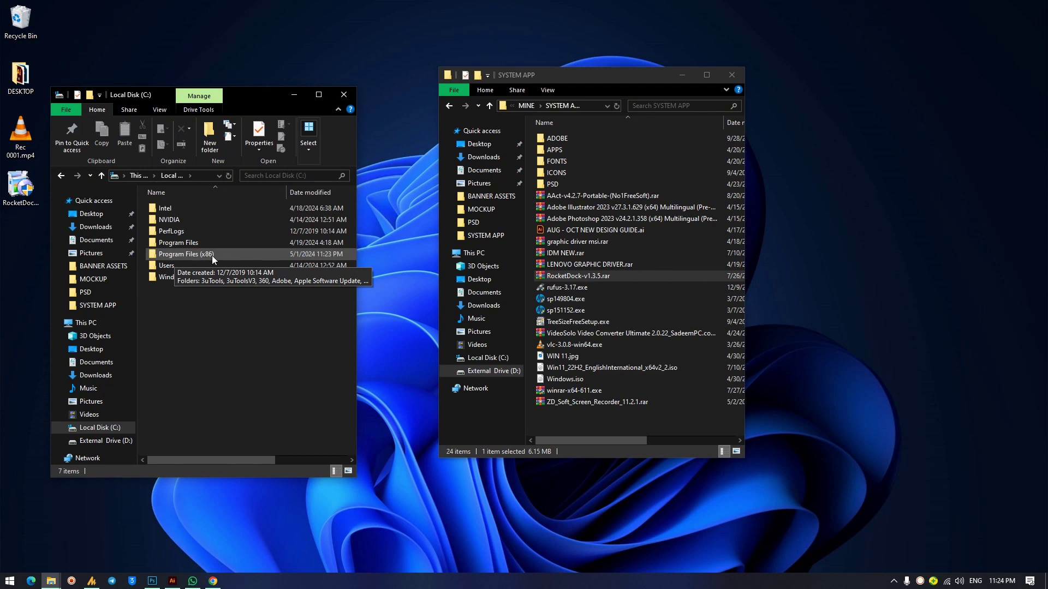
pyautogui.click(194, 242)
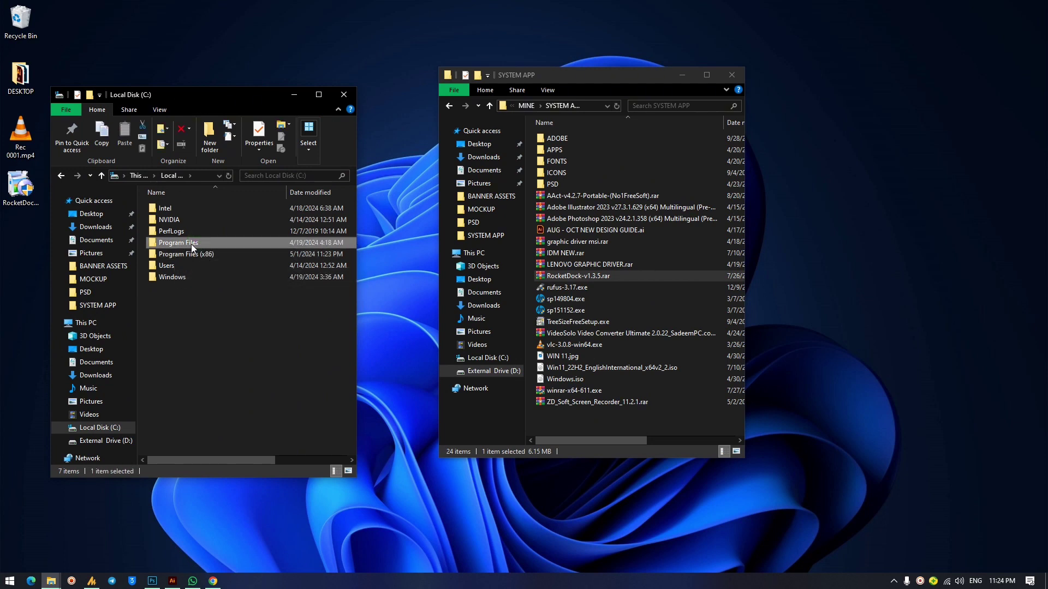
pyautogui.click(183, 256)
pyautogui.doubleClick(197, 256)
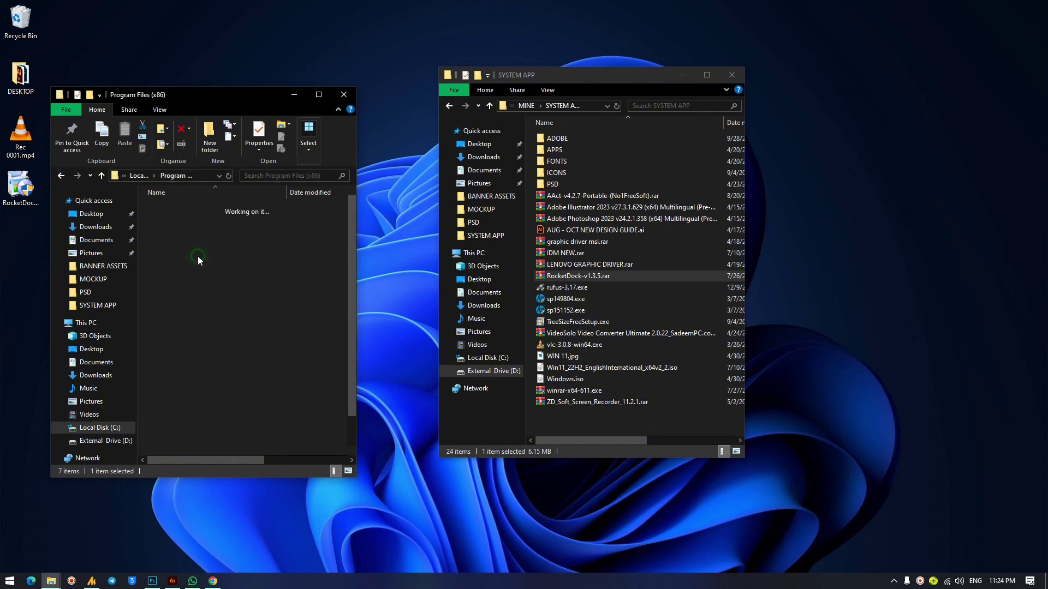
# Look through the Program Files (x86) folders, check inside Common Files, and return to Program Files (x86).
pyautogui.scroll(-1, 199, 338)
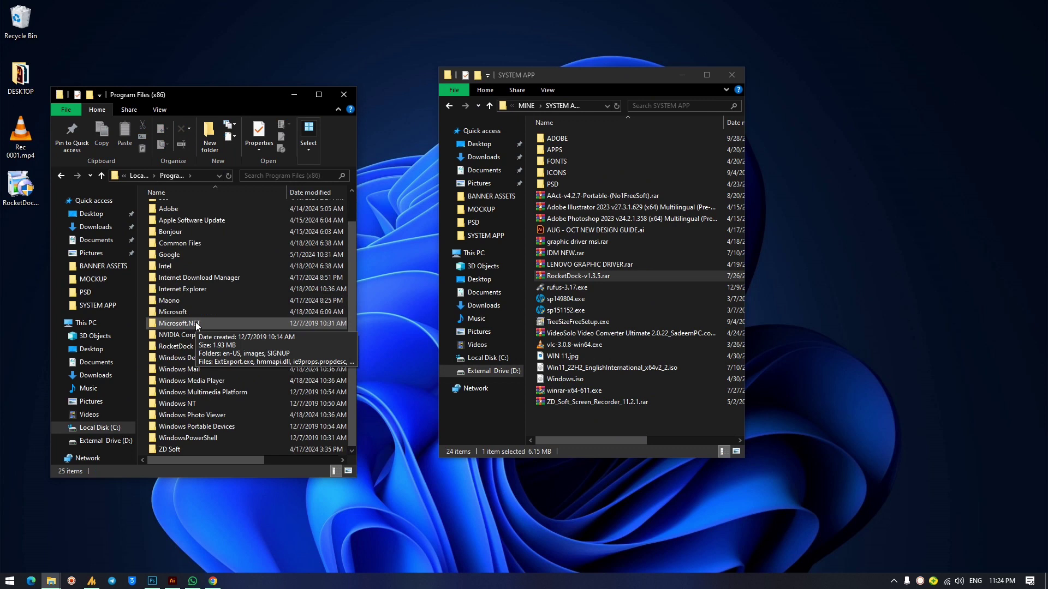
pyautogui.scroll(1, 190, 266)
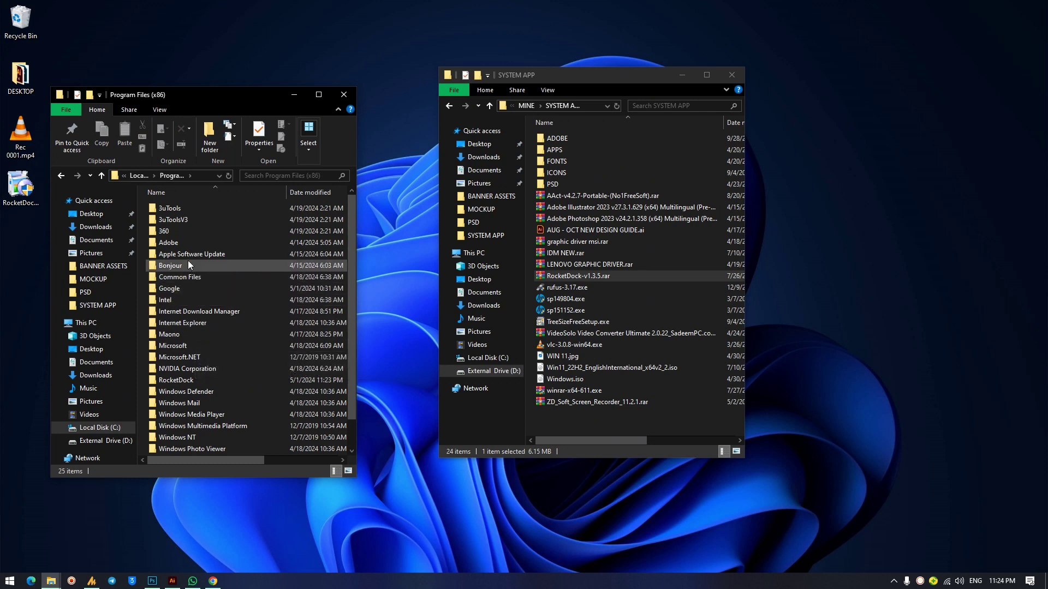
pyautogui.scroll(-1, 196, 346)
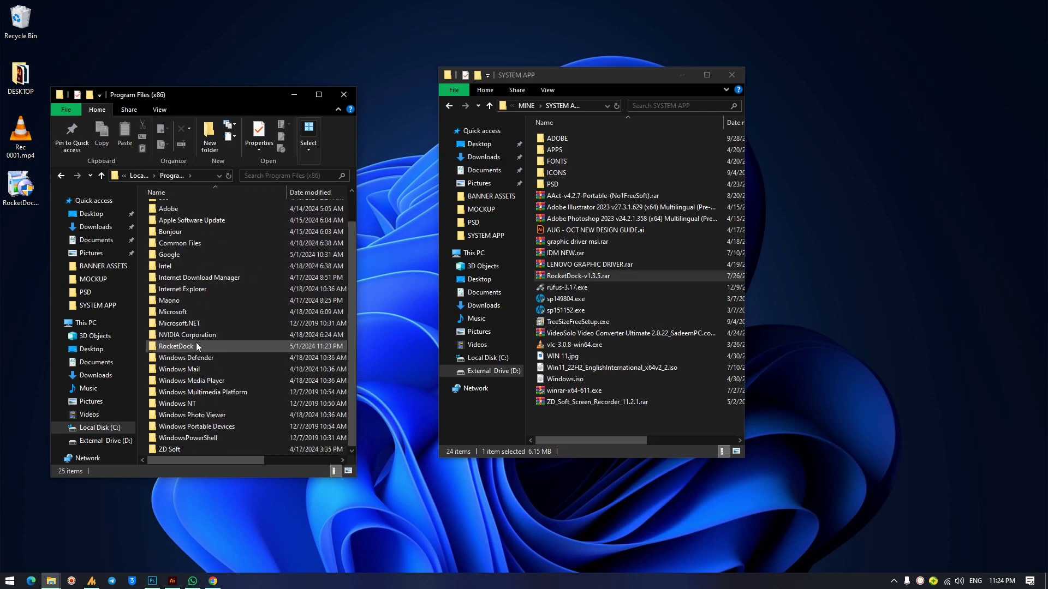
pyautogui.scroll(1, 201, 415)
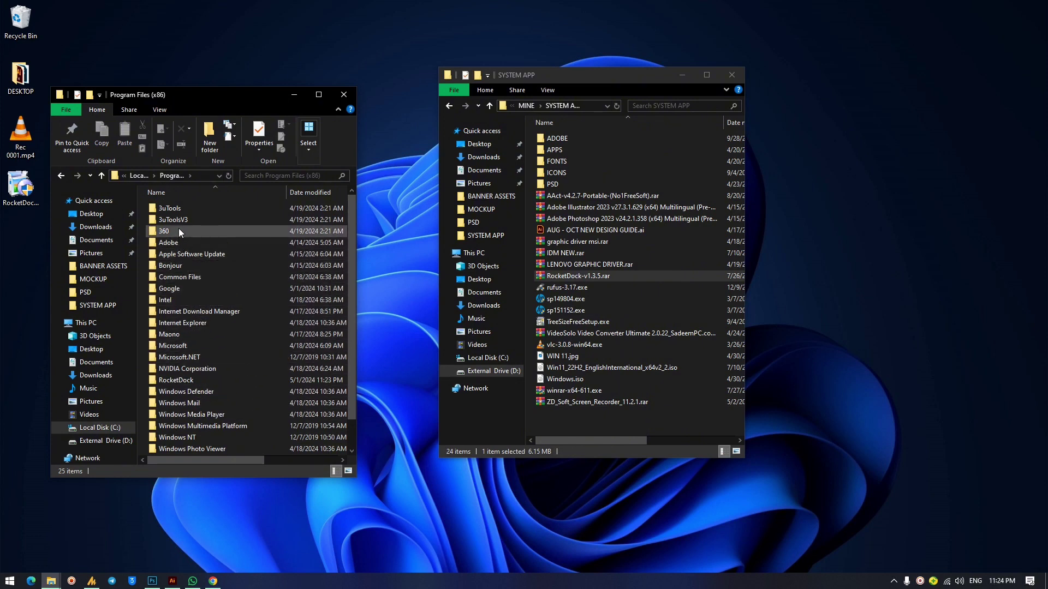
pyautogui.doubleClick(188, 279)
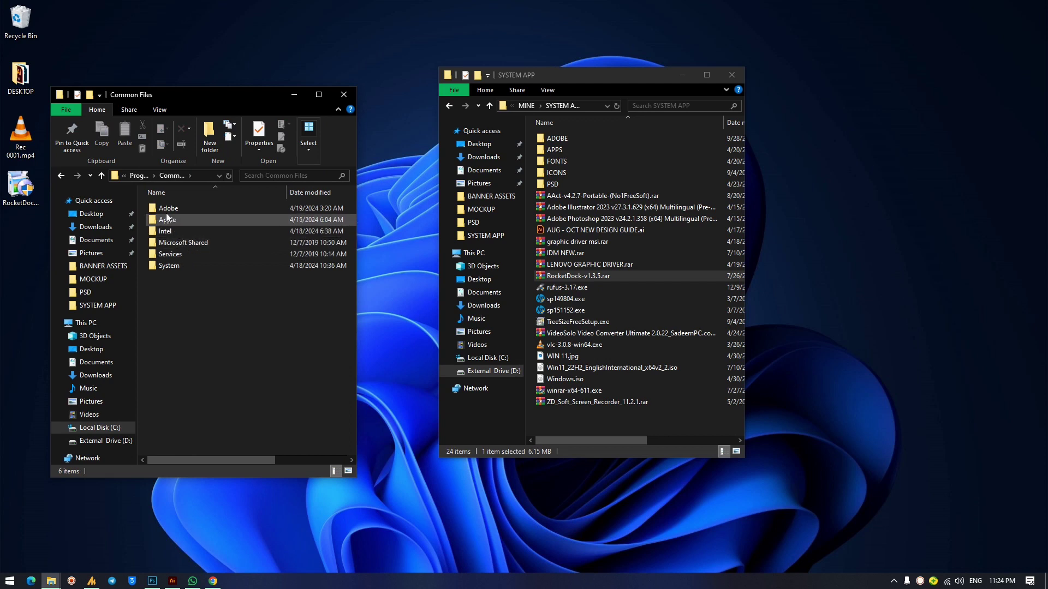
pyautogui.hotkey('alt', 'Up')
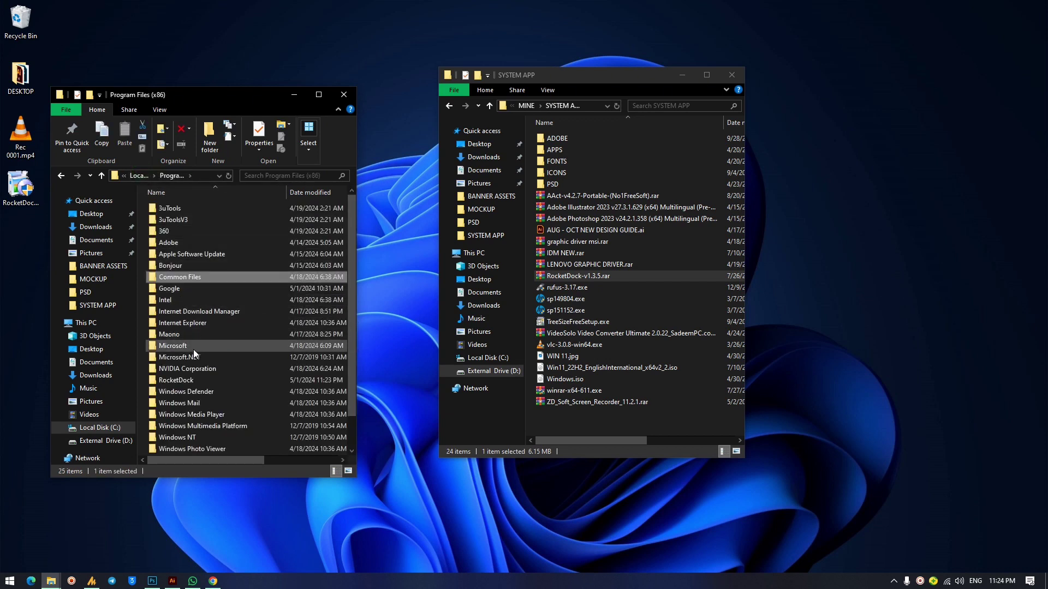
# Open the Icons subfolder of the RocketDock program folder and select all its PNG files.
pyautogui.click(167, 380)
pyautogui.doubleClick(173, 382)
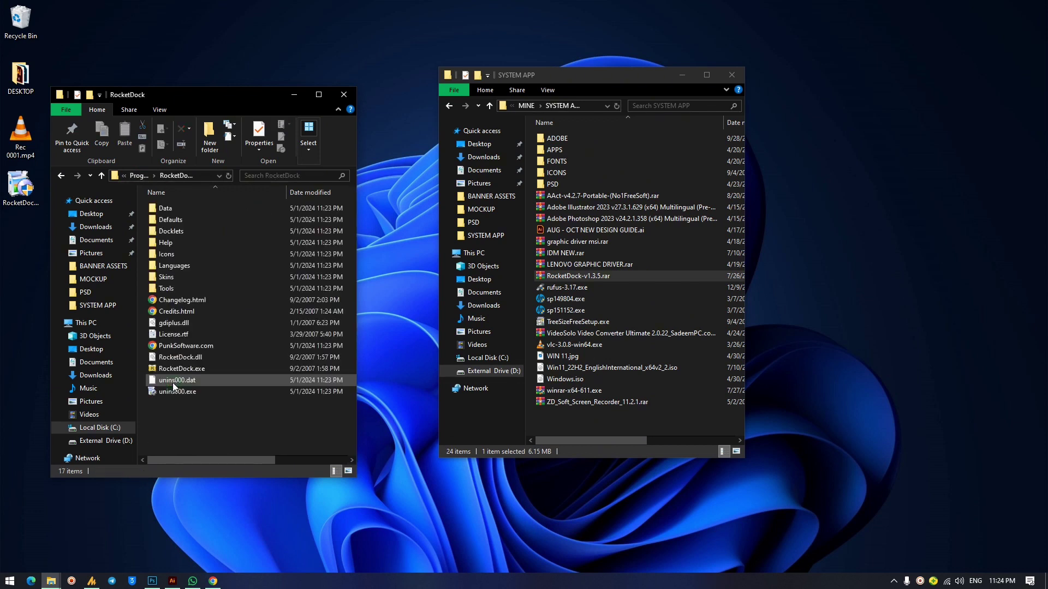
pyautogui.doubleClick(167, 255)
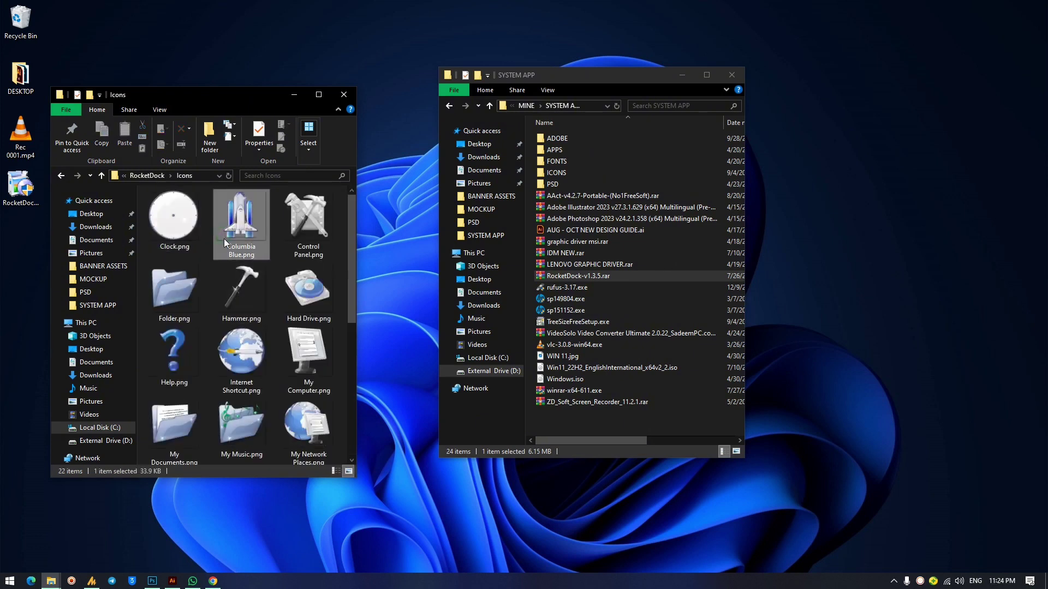
pyautogui.hotkey('ctrl', 'a')
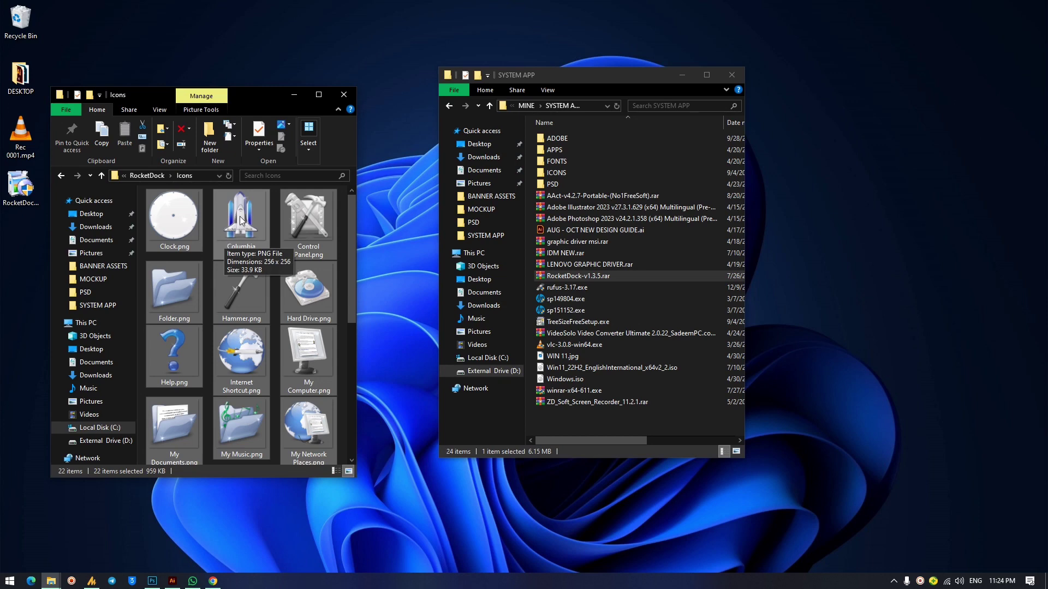
# Launch the newly installed RocketDock from the list of recently added apps.
pyautogui.click(18, 192)
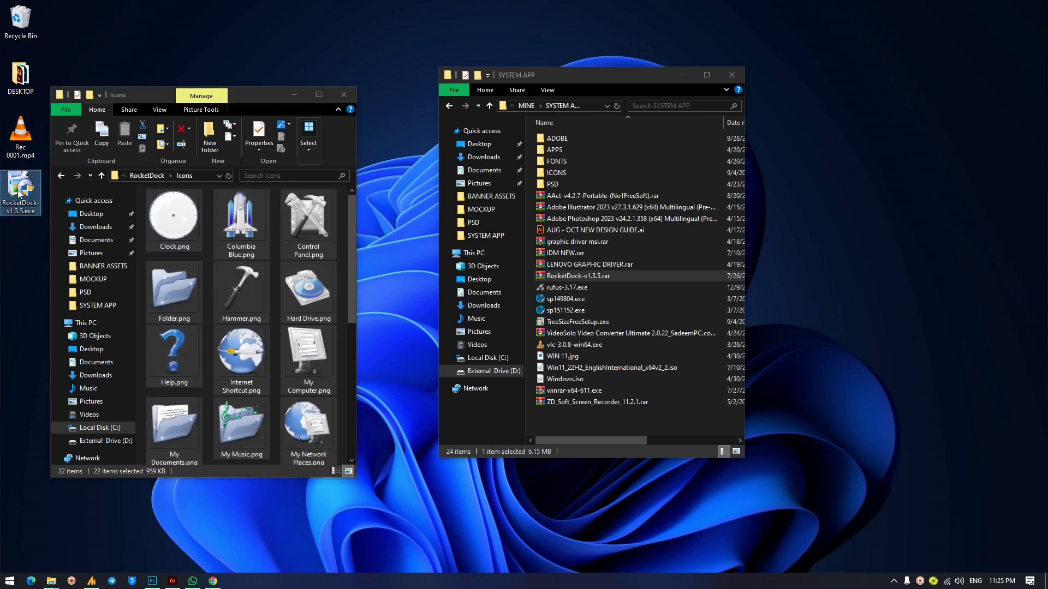
pyautogui.click(4, 583)
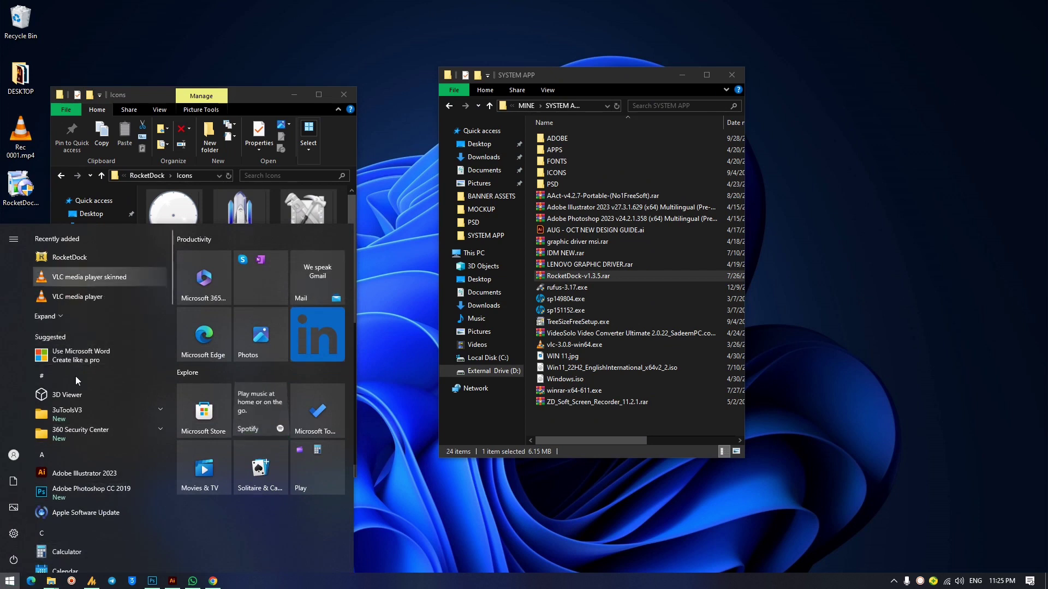
pyautogui.scroll(-3, 74, 480)
pyautogui.scroll(3, 74, 478)
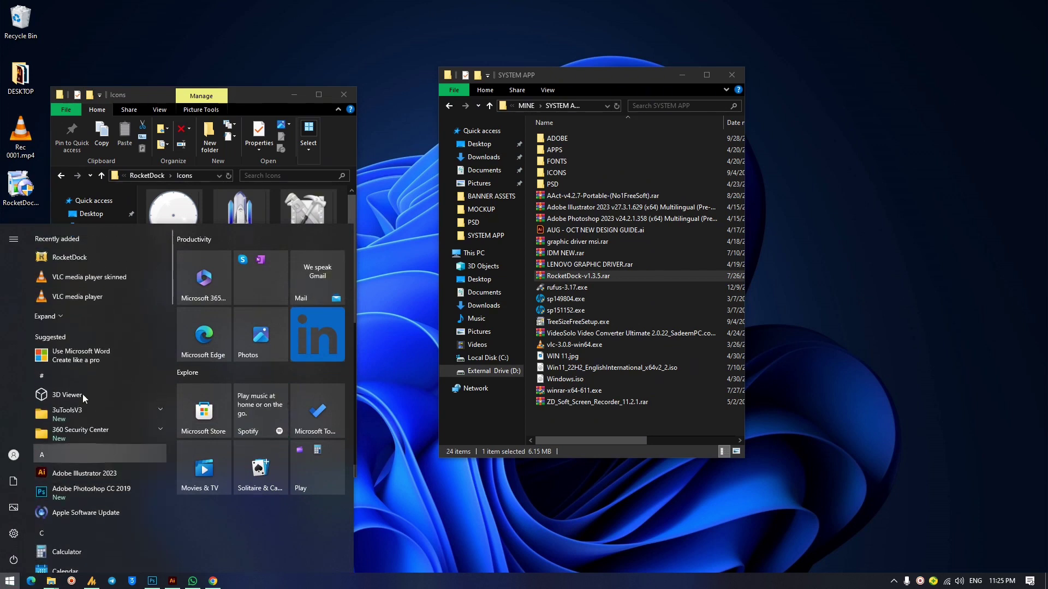
pyautogui.click(71, 259)
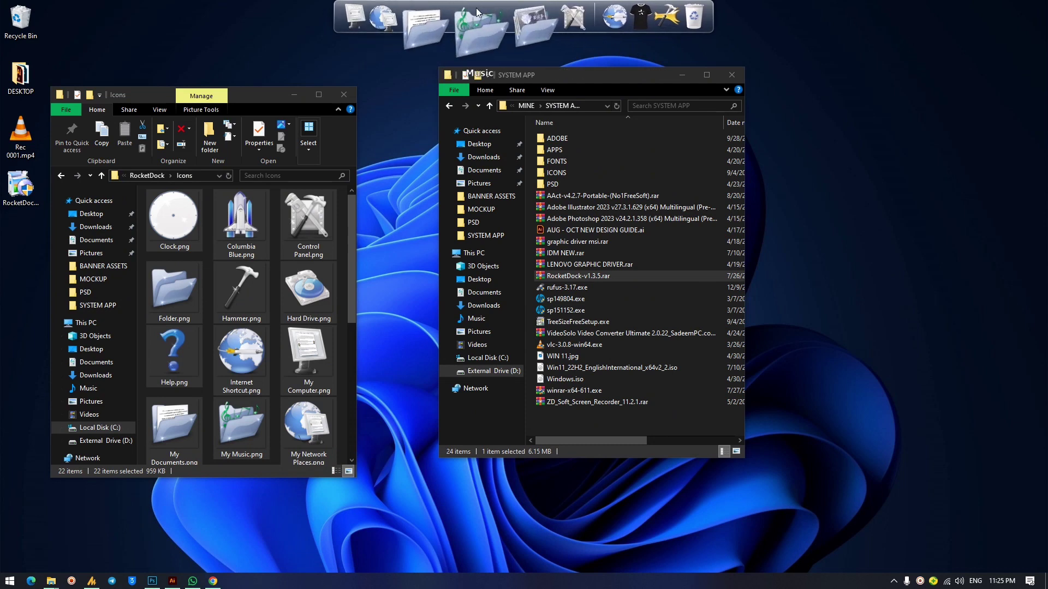
# Set the RocketDock screen position to Right.
pyautogui.rightClick(525, 20)
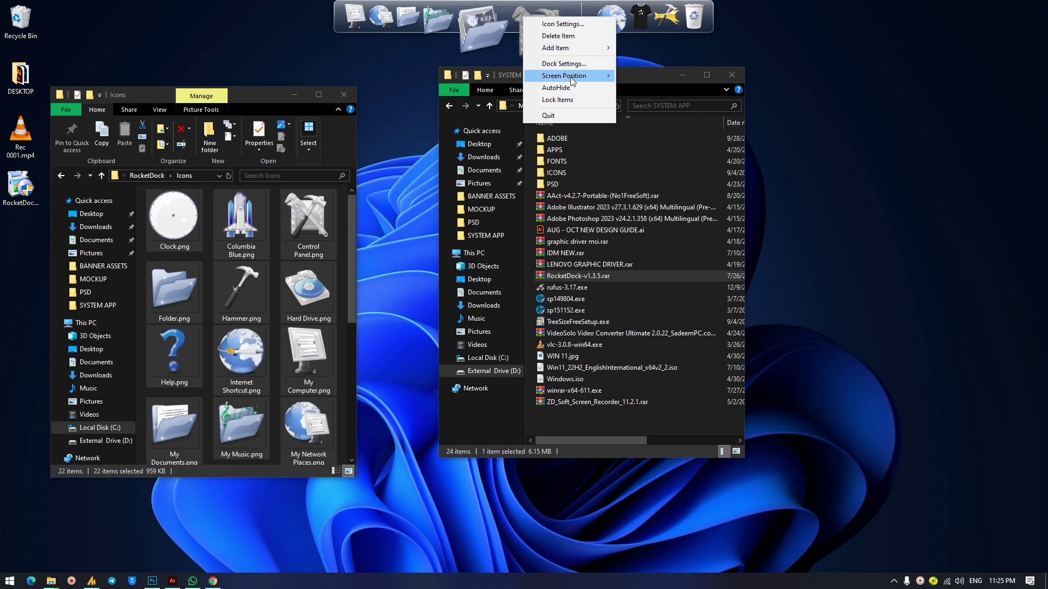
pyautogui.moveTo(571, 81)
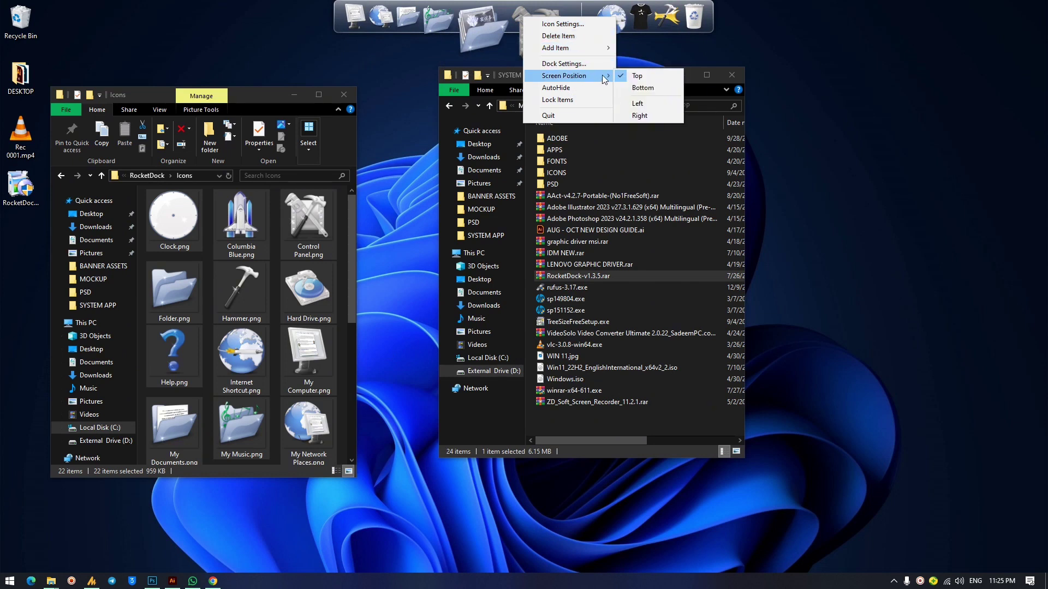
pyautogui.click(640, 116)
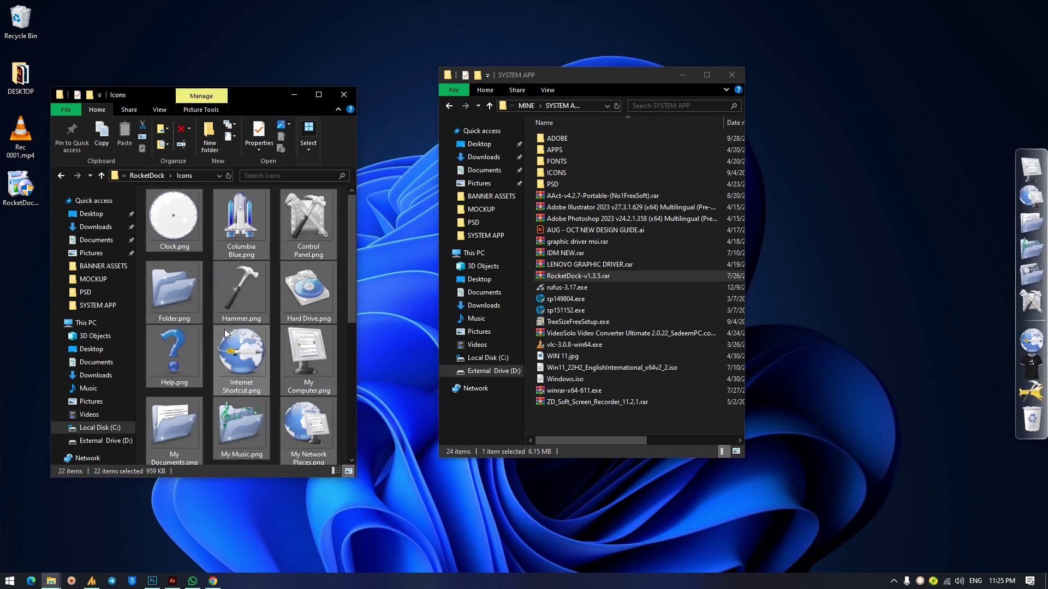
# Delete all the selected PNG files from RocketDock's Icons folder, confirming the removal.
pyautogui.press('Delete')
pyautogui.click(481, 244)
pyautogui.click(480, 222)
pyautogui.click(490, 238)
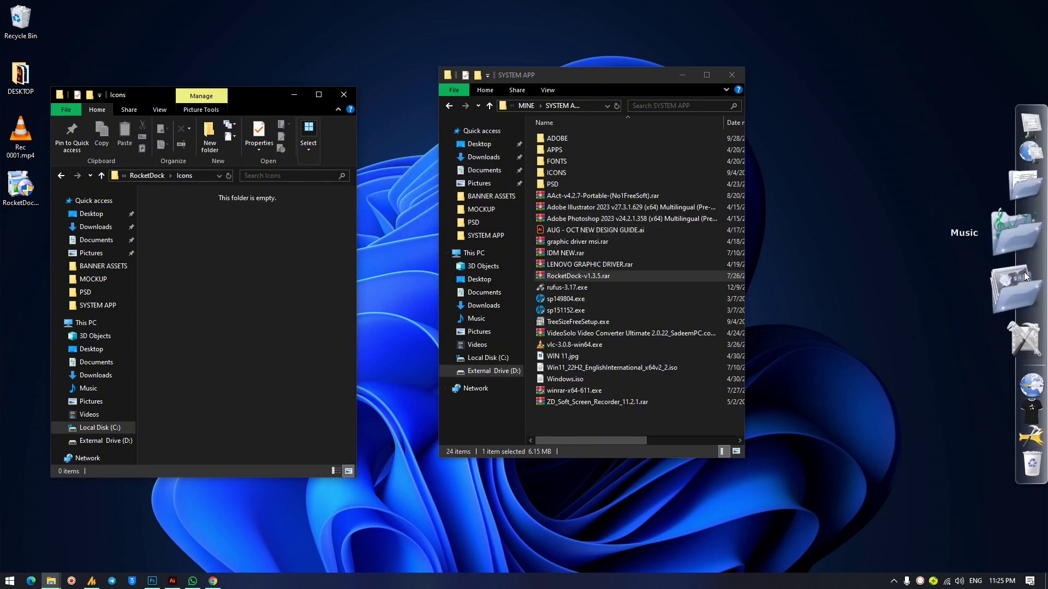
# Open the ICONS folder inside SYSTEM APP on the external drive.
pyautogui.click(574, 172)
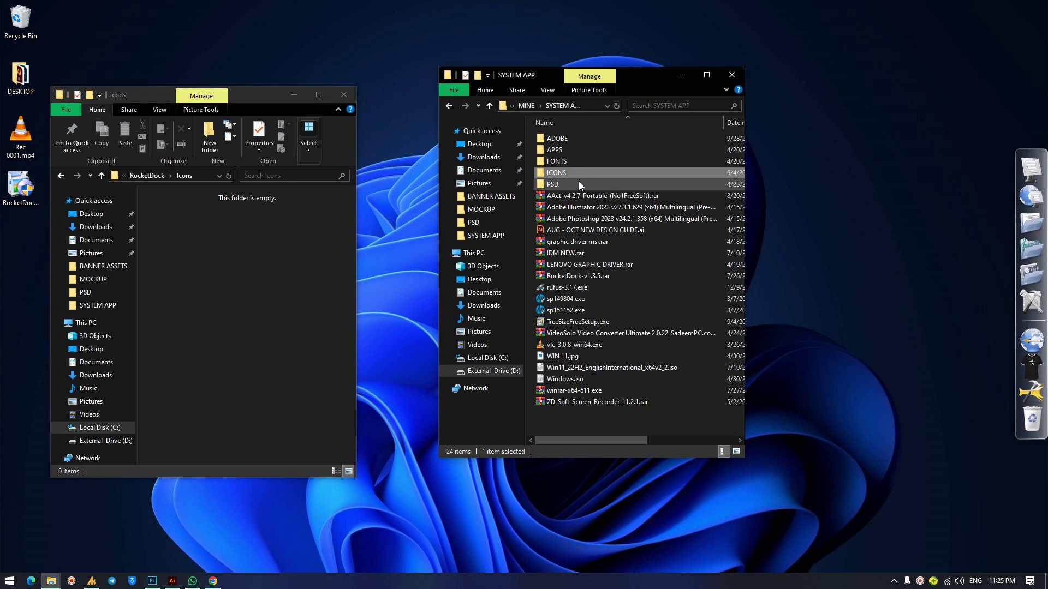
pyautogui.moveTo(550, 171)
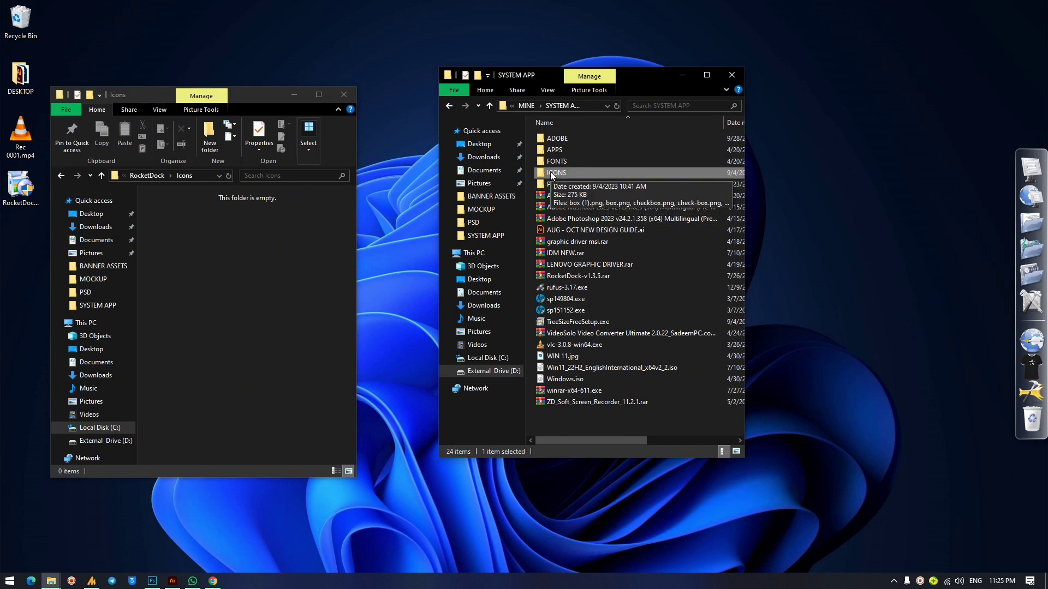
pyautogui.click(550, 172)
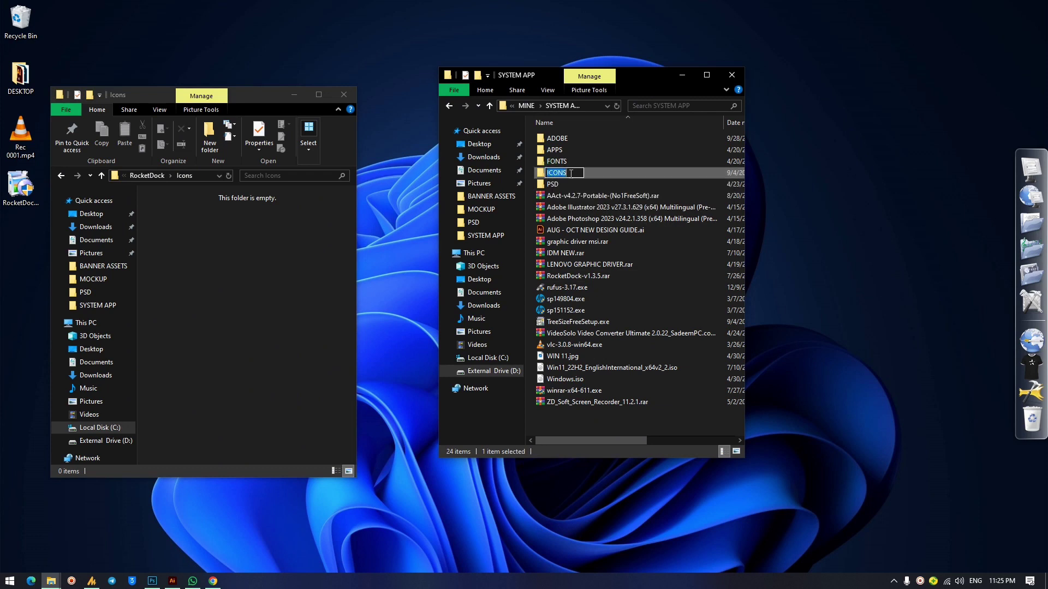
pyautogui.press('Return')
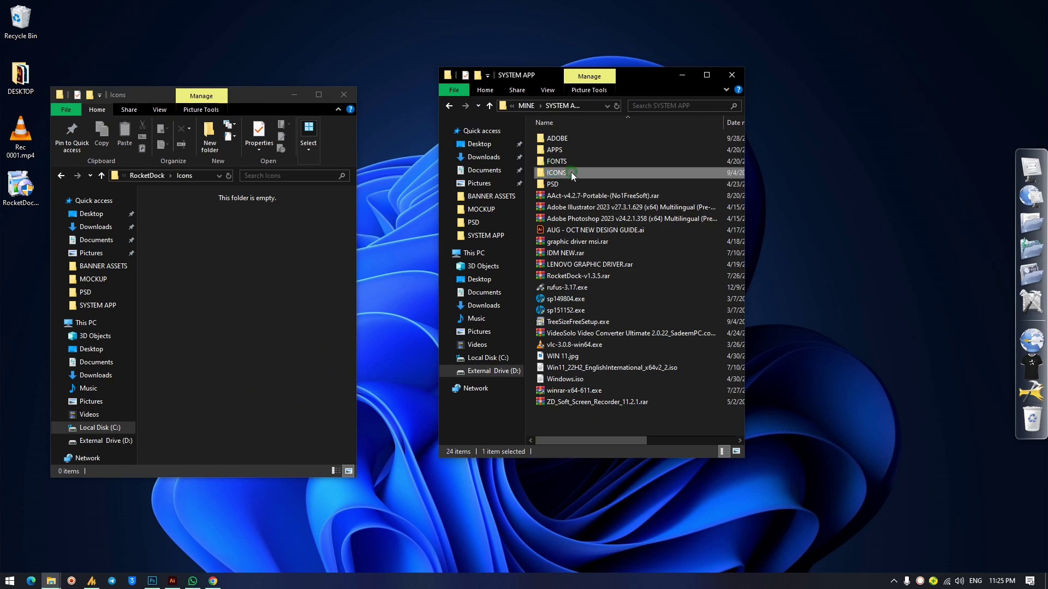
pyautogui.doubleClick(571, 172)
# Copy all PNG files from the ICONS folder into RocketDock's empty Icons folder, authorise the copy and close both folder windows.
pyautogui.click(590, 157)
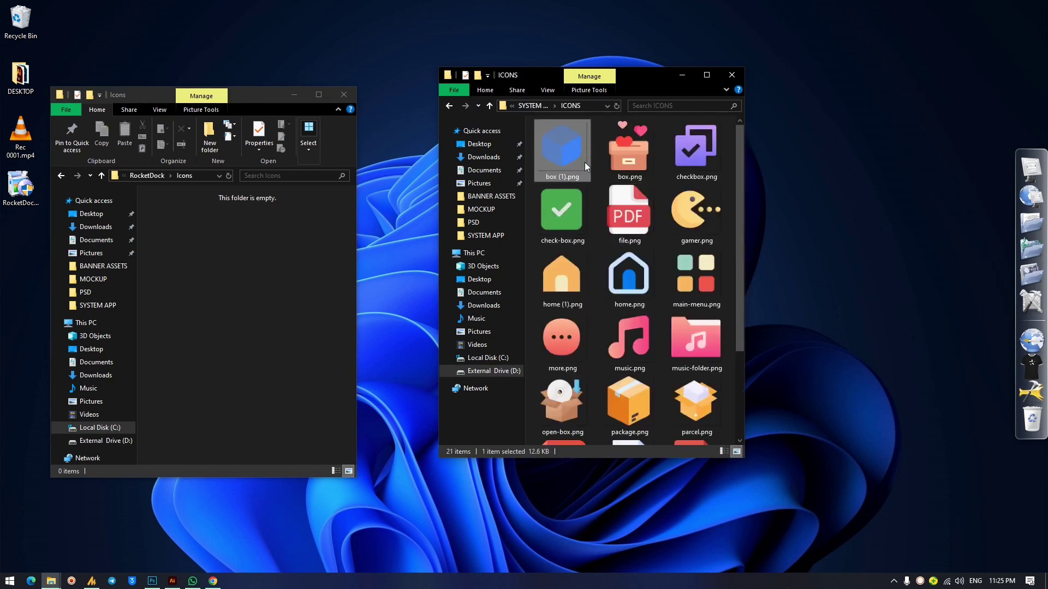
pyautogui.hotkey('ctrl', 'a')
pyautogui.moveTo(623, 205); pyautogui.dragTo(251, 296)
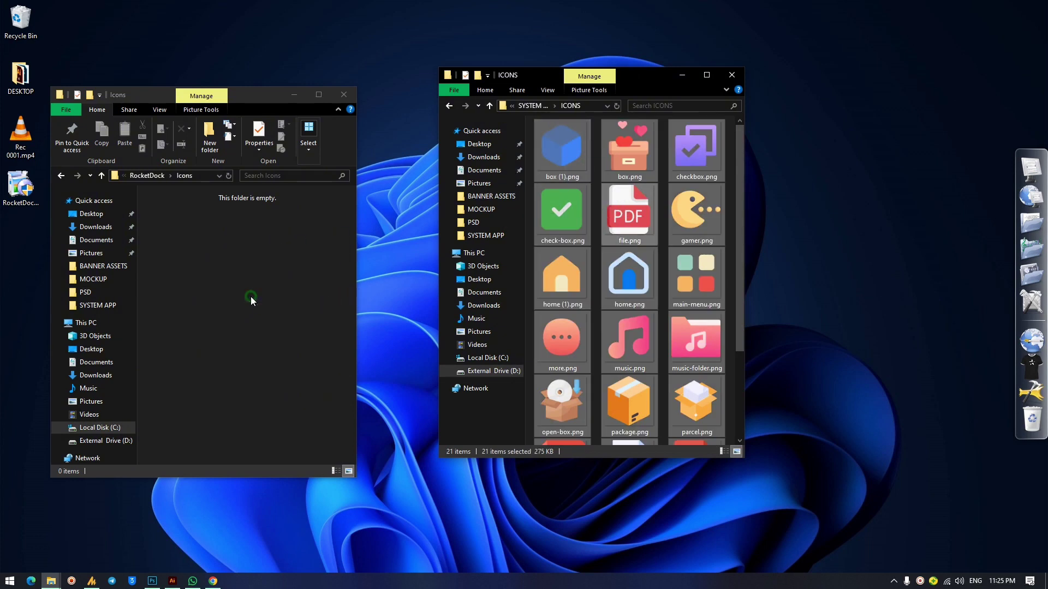
pyautogui.click(494, 238)
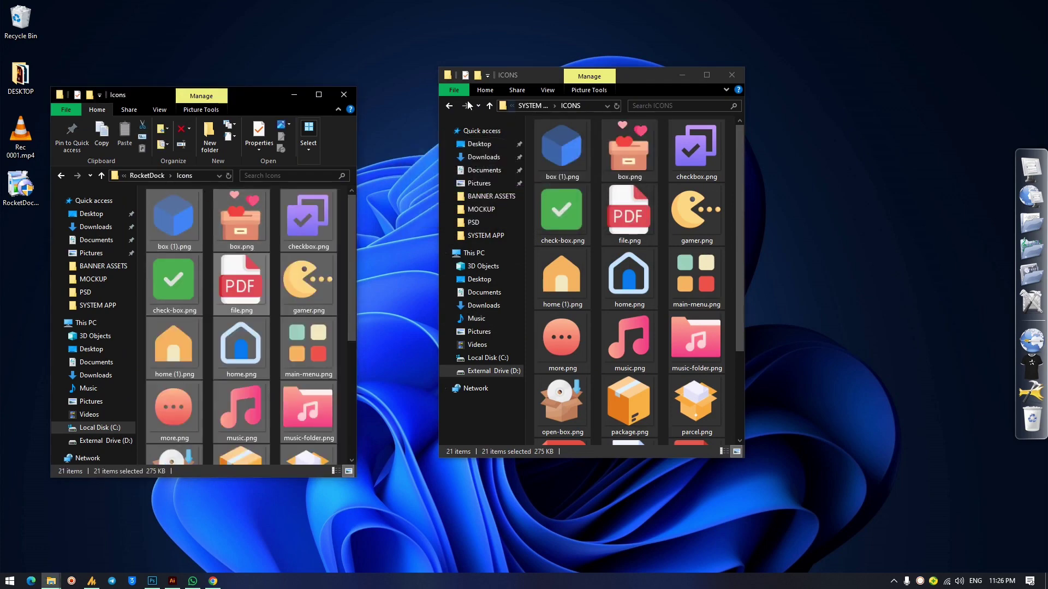
pyautogui.click(345, 95)
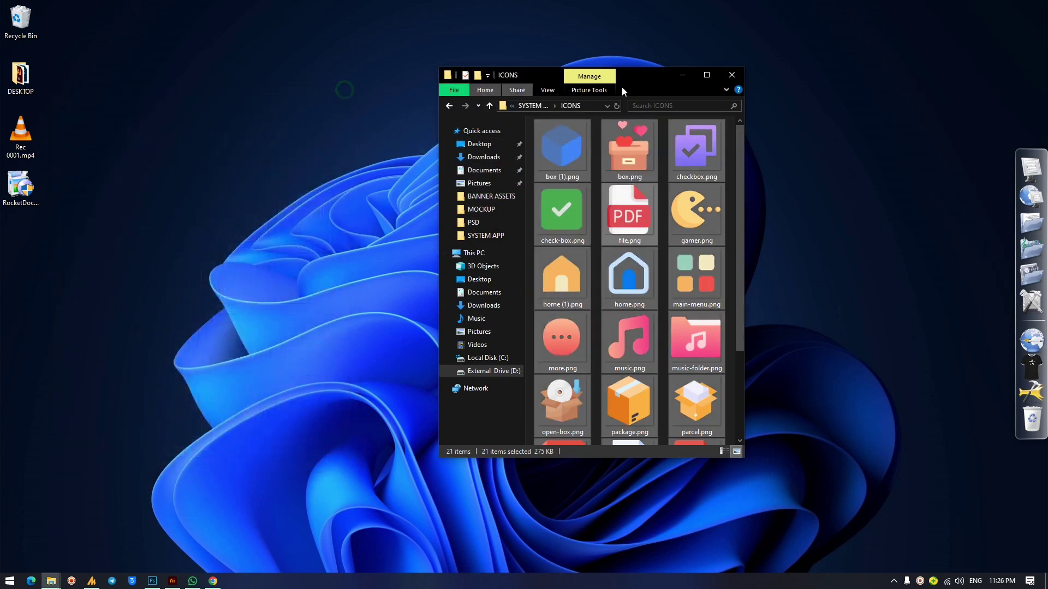
pyautogui.click(731, 75)
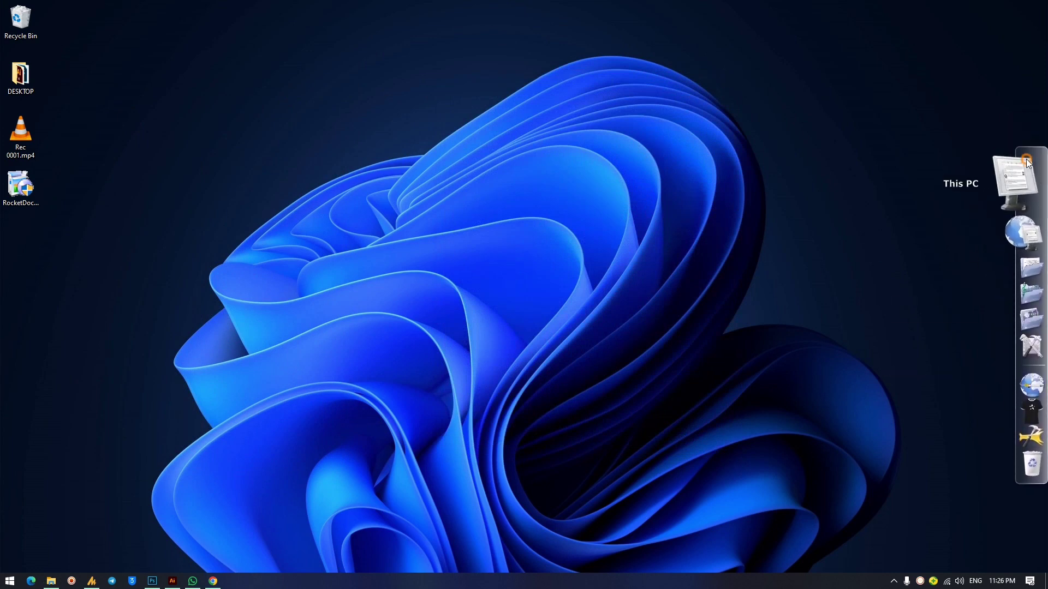
pyautogui.rightClick(1025, 162)
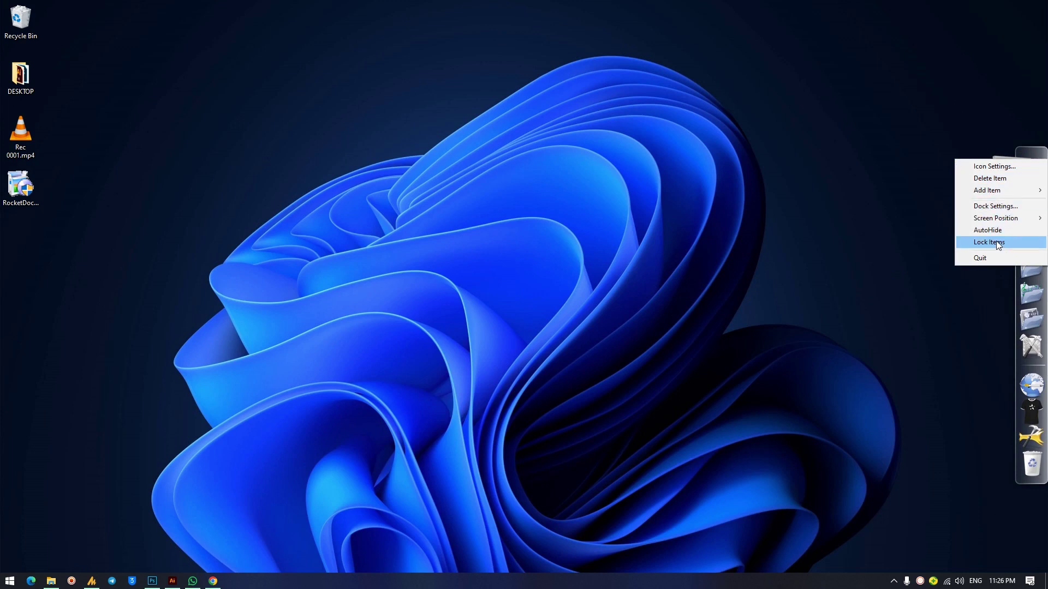
pyautogui.moveTo(1005, 224)
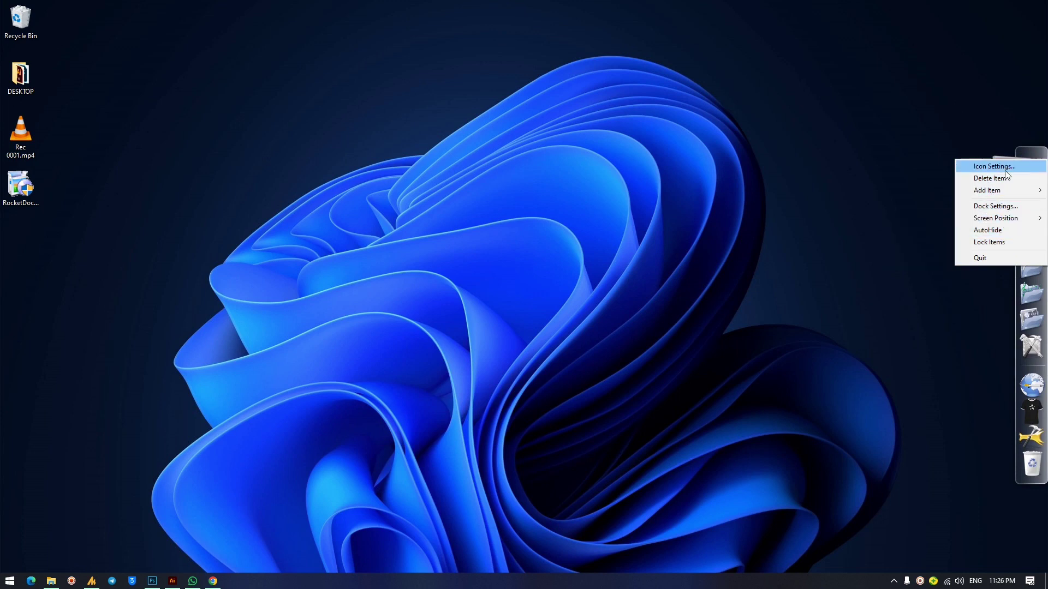
pyautogui.click(921, 320)
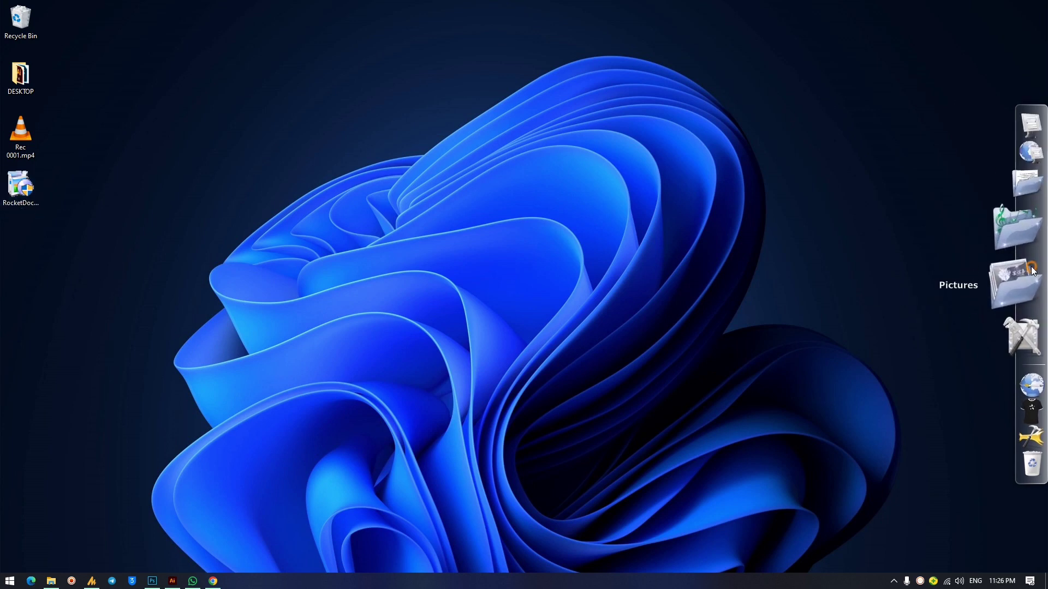
# In RocketDock's Dock Settings, set the language to English and enable Run at Startup.
pyautogui.rightClick(1026, 268)
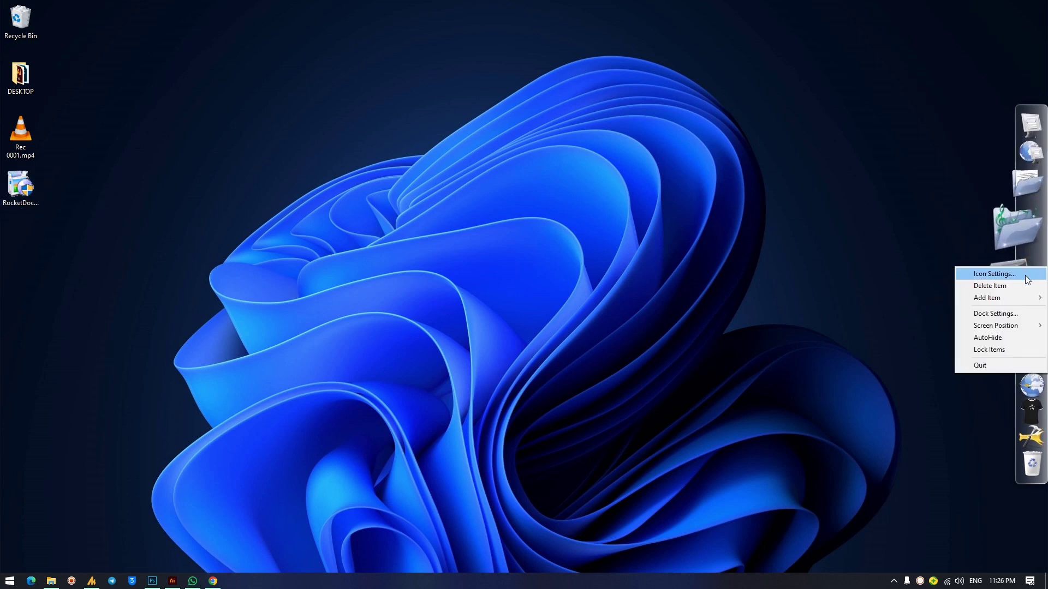
pyautogui.click(992, 317)
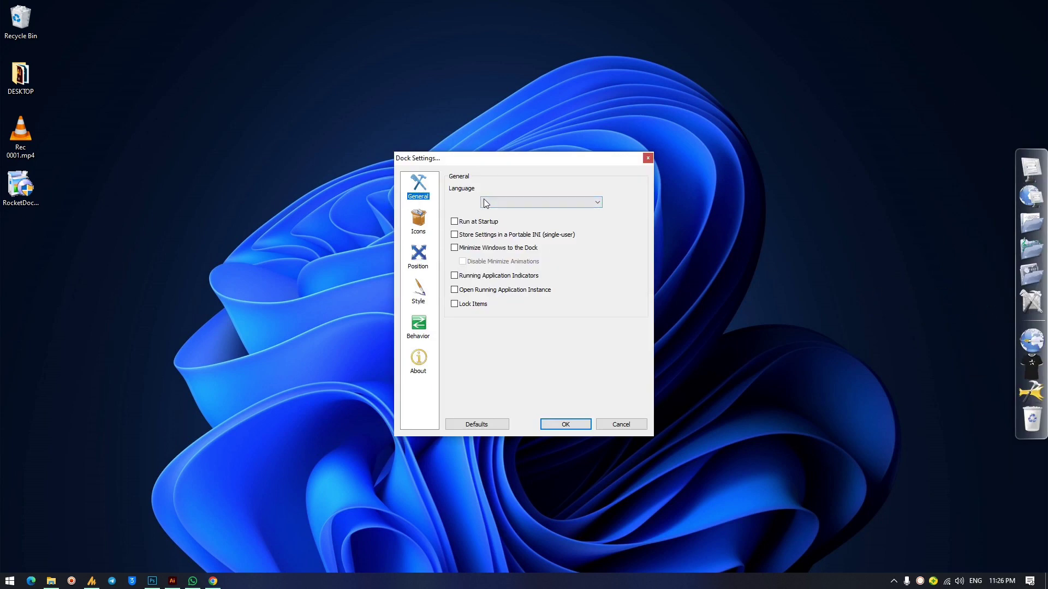
pyautogui.click(510, 202)
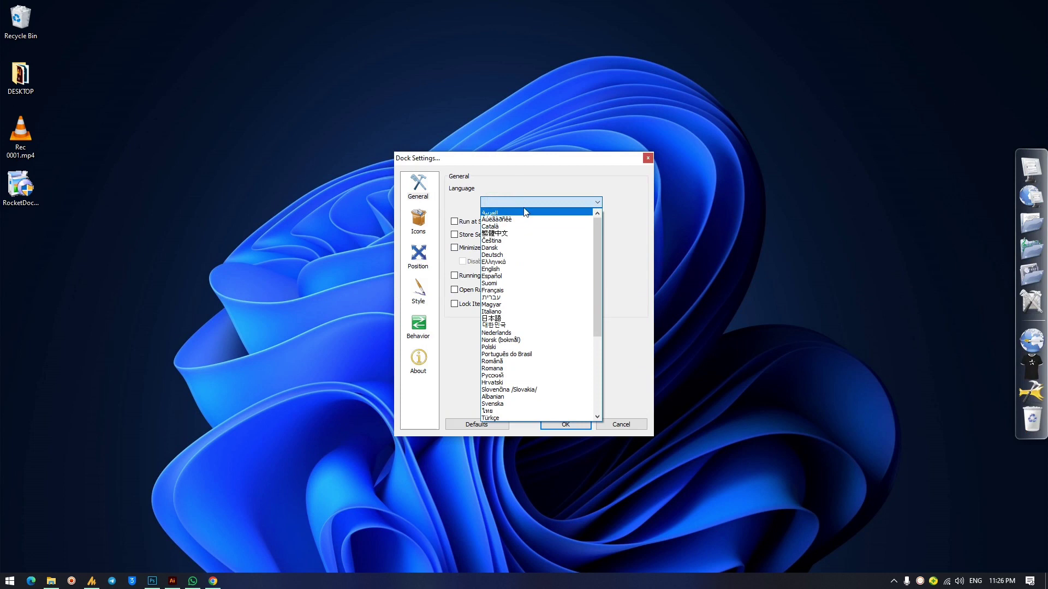
pyautogui.click(508, 269)
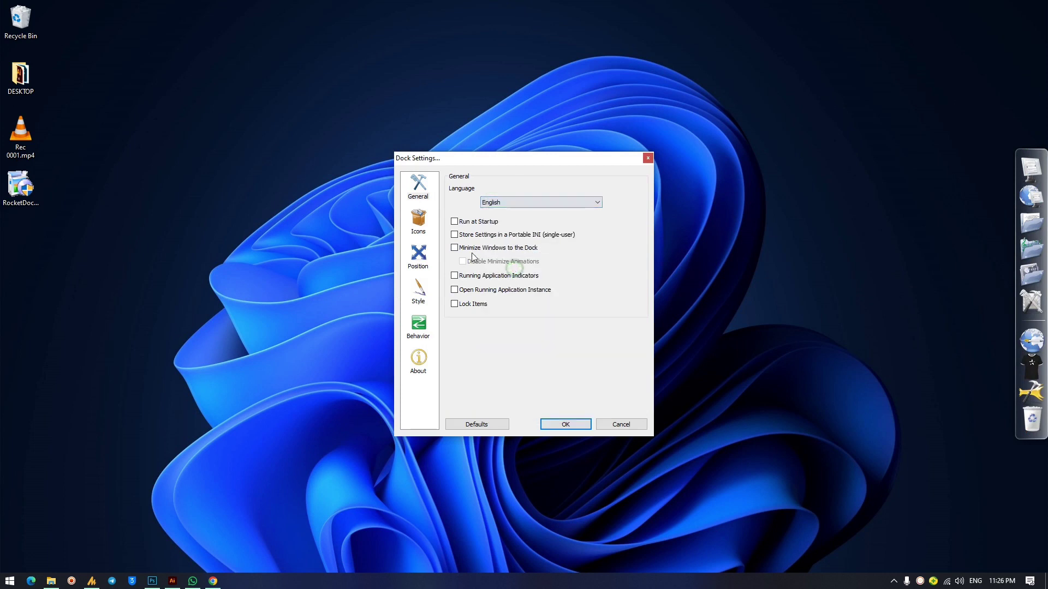
pyautogui.click(456, 224)
# Add Screen Recorder from the ZD Soft folder of the installed apps list to the dock, above the settings icon.
pyautogui.click(10, 580)
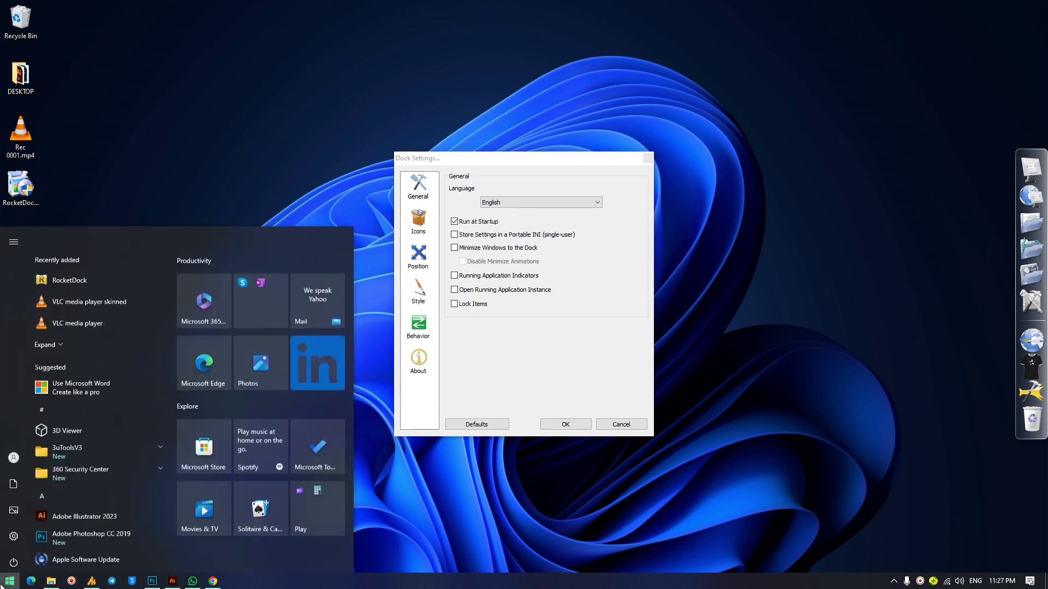
pyautogui.scroll(-10, 89, 518)
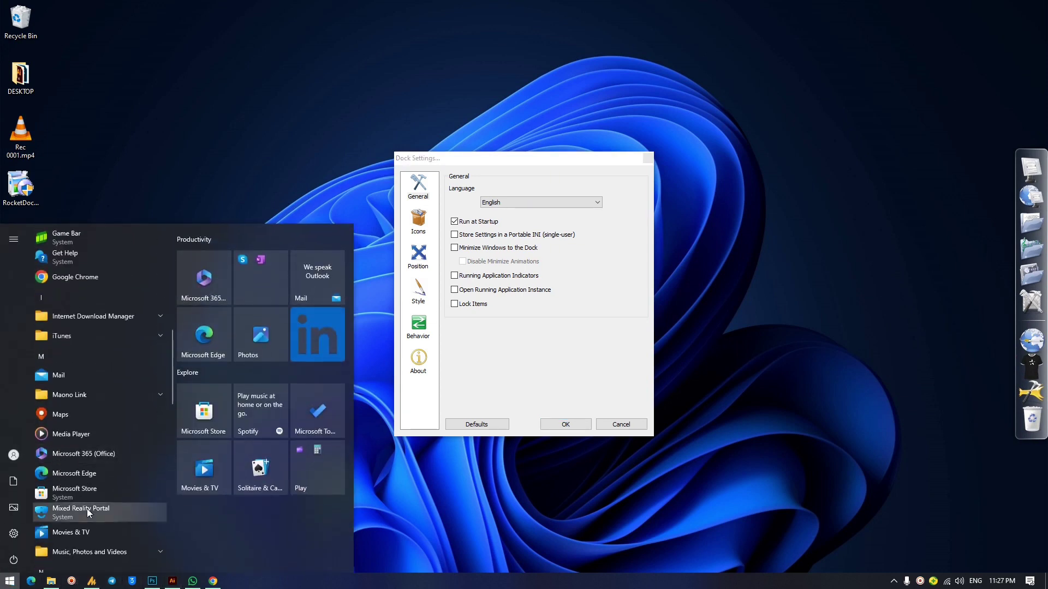
pyautogui.scroll(-10, 88, 477)
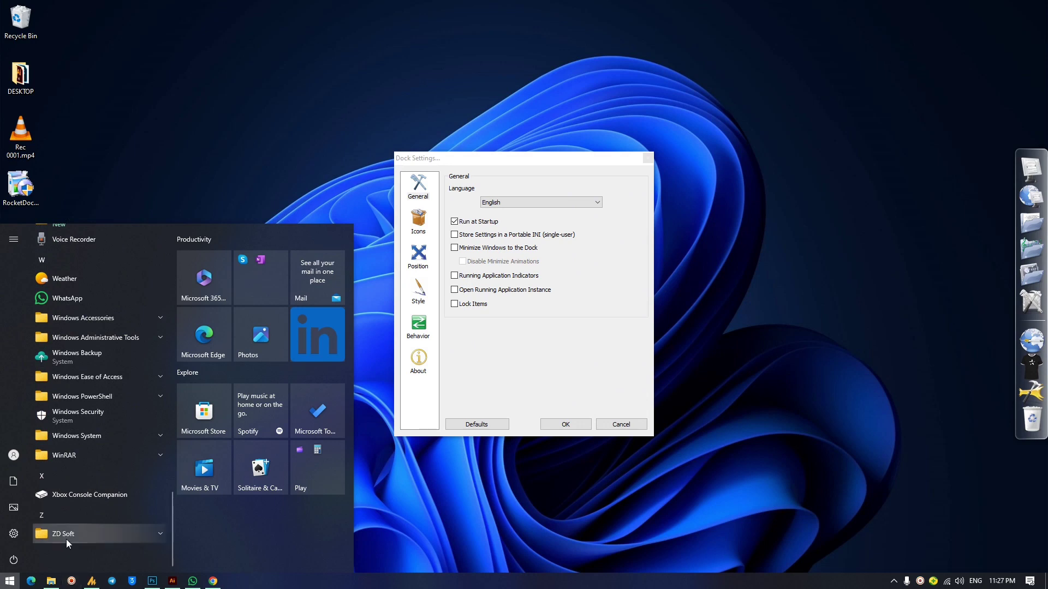
pyautogui.click(160, 533)
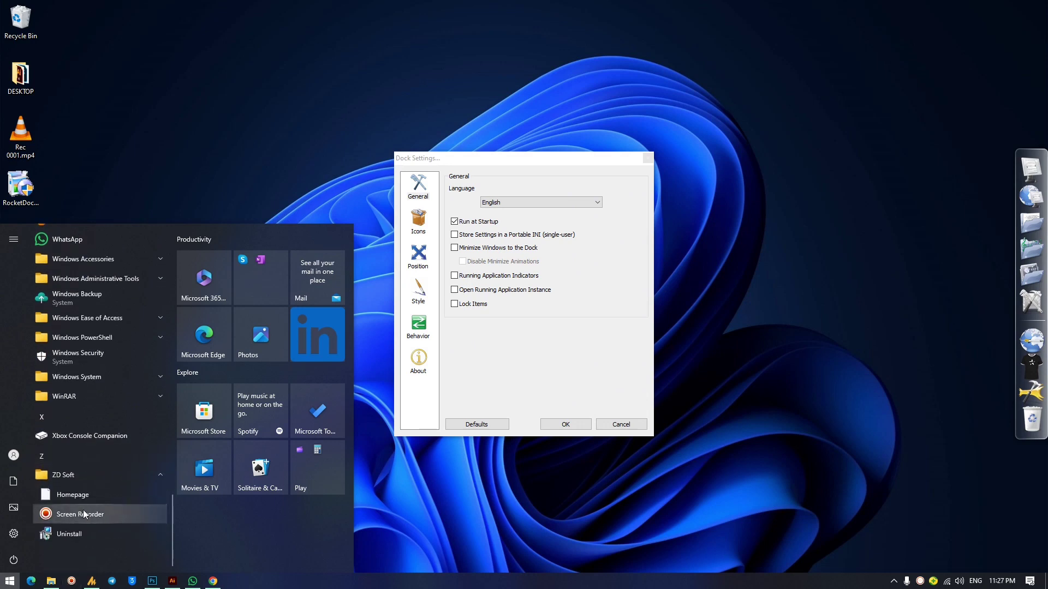
pyautogui.moveTo(82, 513); pyautogui.dragTo(1025, 389)
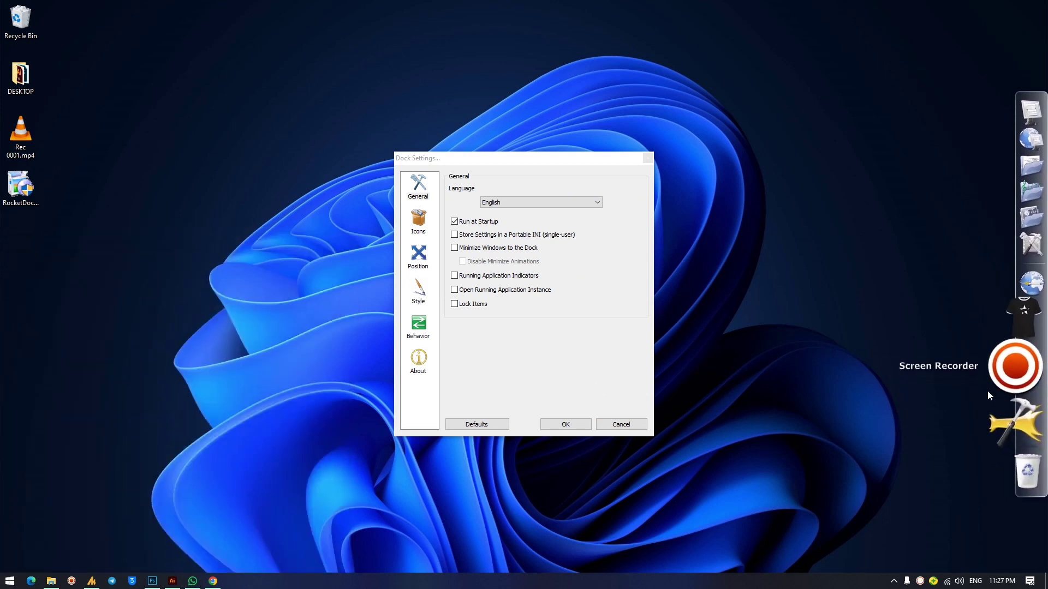
# Enable Running Application Indicators in the dock settings and disable it again.
pyautogui.click(453, 281)
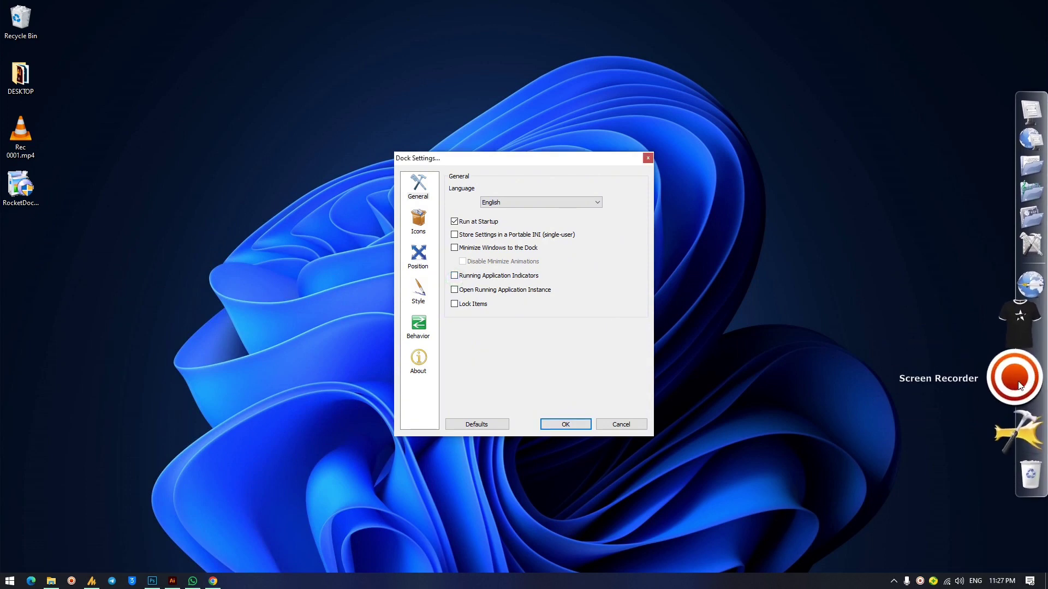
pyautogui.click(455, 275)
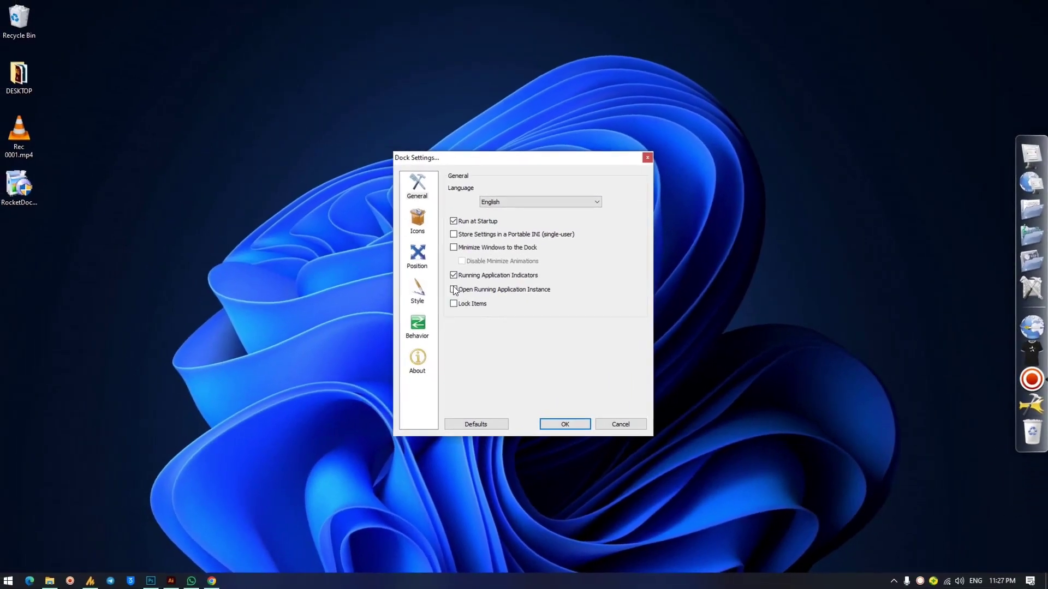
pyautogui.click(455, 276)
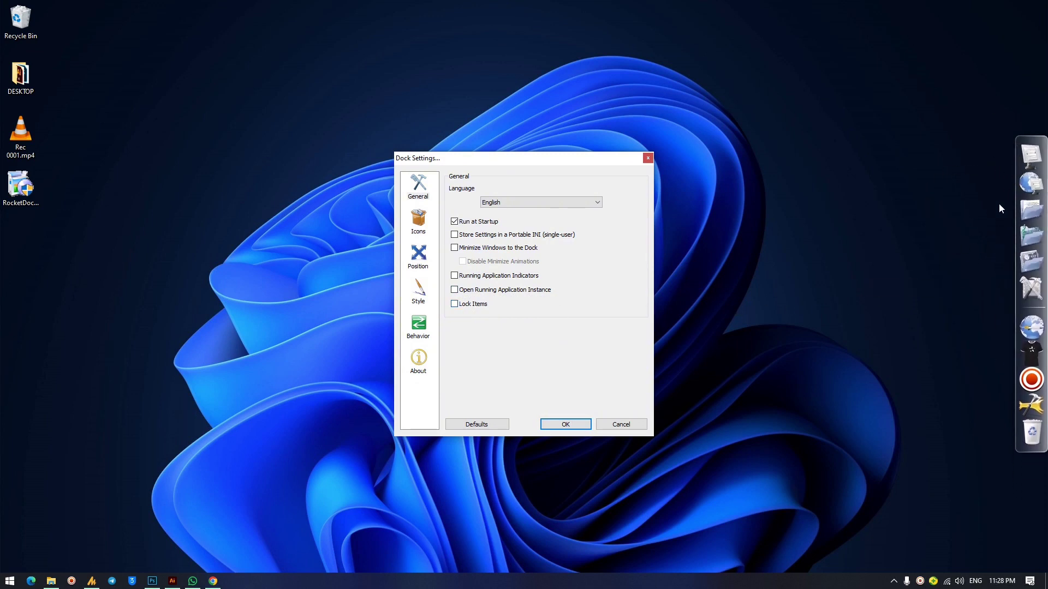
# Apply the dock settings and remove the Network, Documents, Music and This PC icons from the dock.
pyautogui.click(1017, 158)
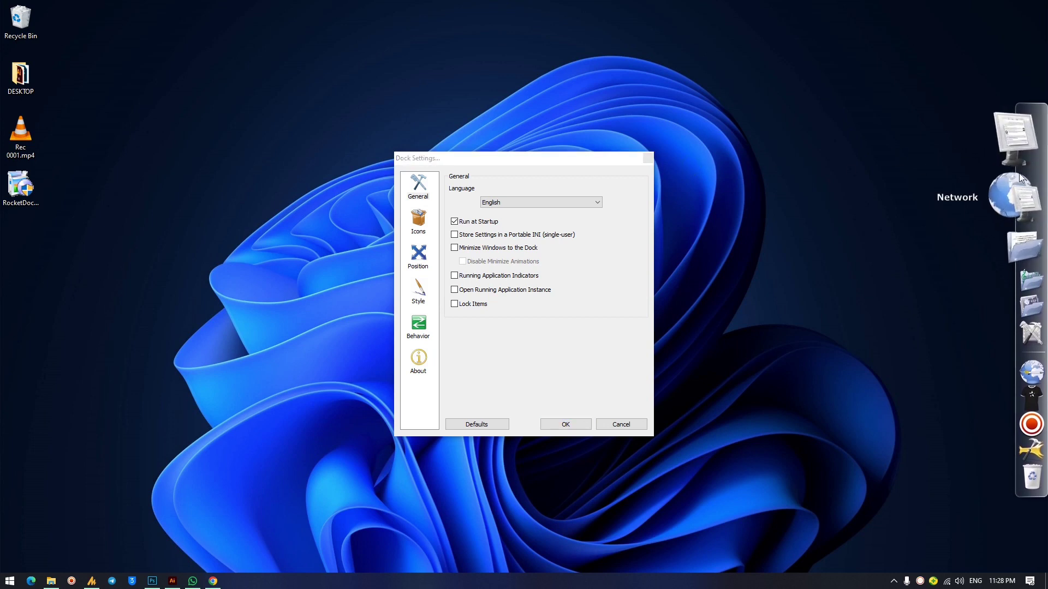
pyautogui.click(566, 425)
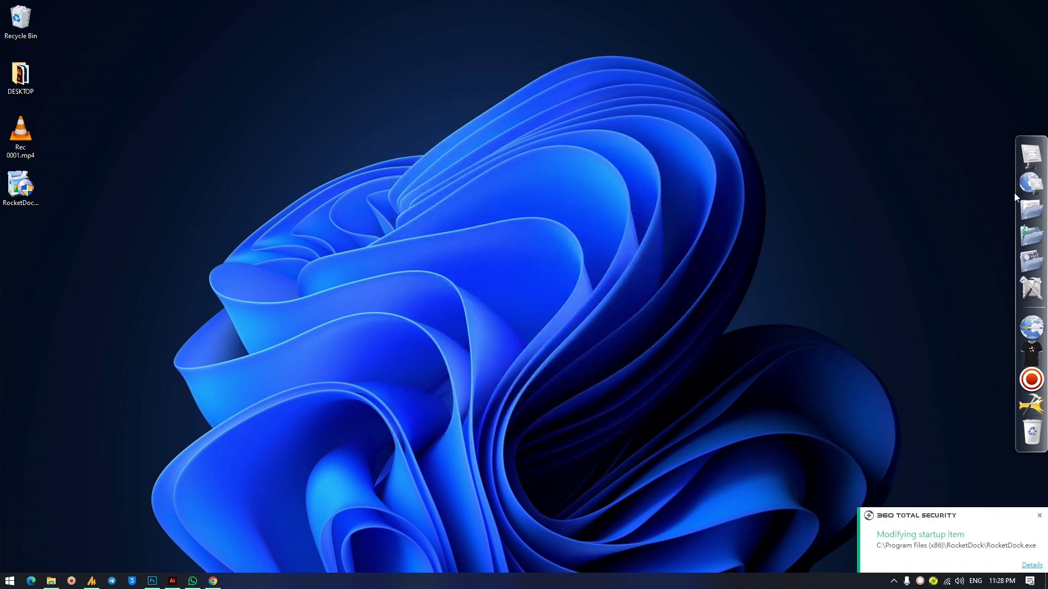
pyautogui.moveTo(1014, 184); pyautogui.dragTo(741, 208)
pyautogui.moveTo(1012, 196); pyautogui.dragTo(762, 214)
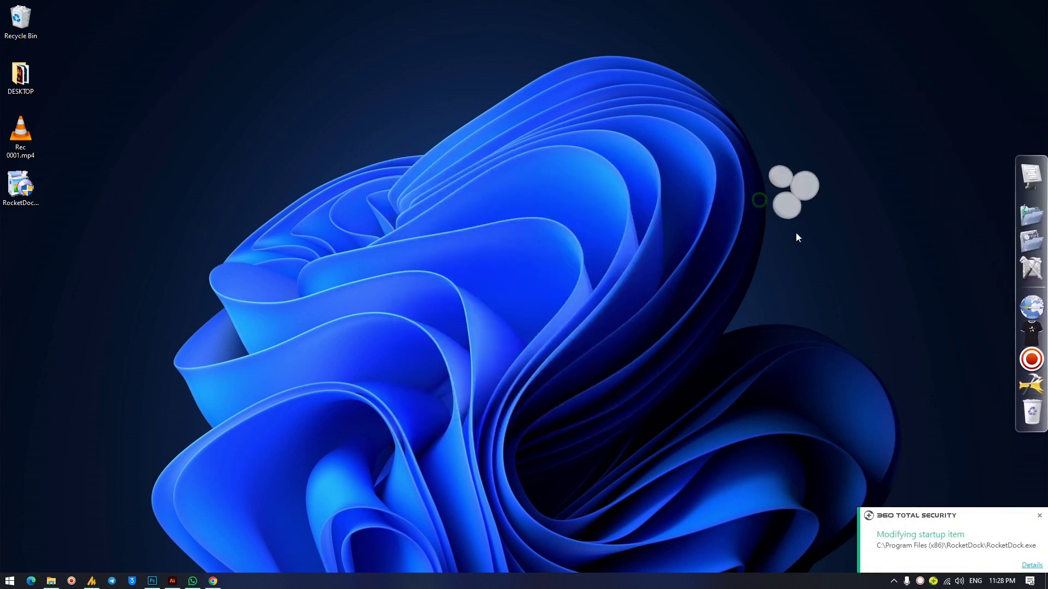
pyautogui.moveTo(1015, 218); pyautogui.dragTo(690, 226)
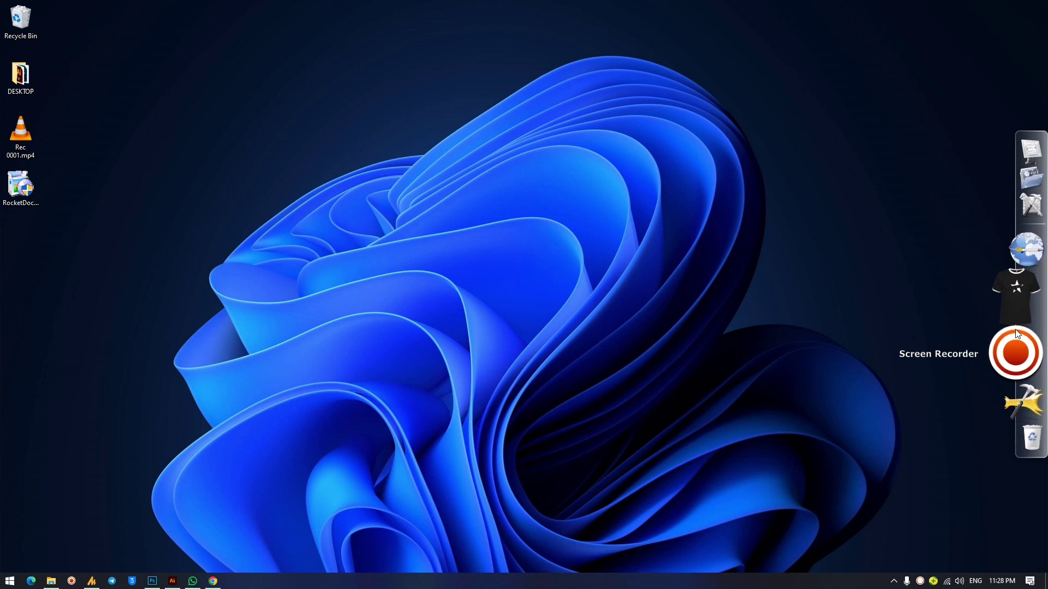
pyautogui.moveTo(1032, 198); pyautogui.dragTo(744, 200)
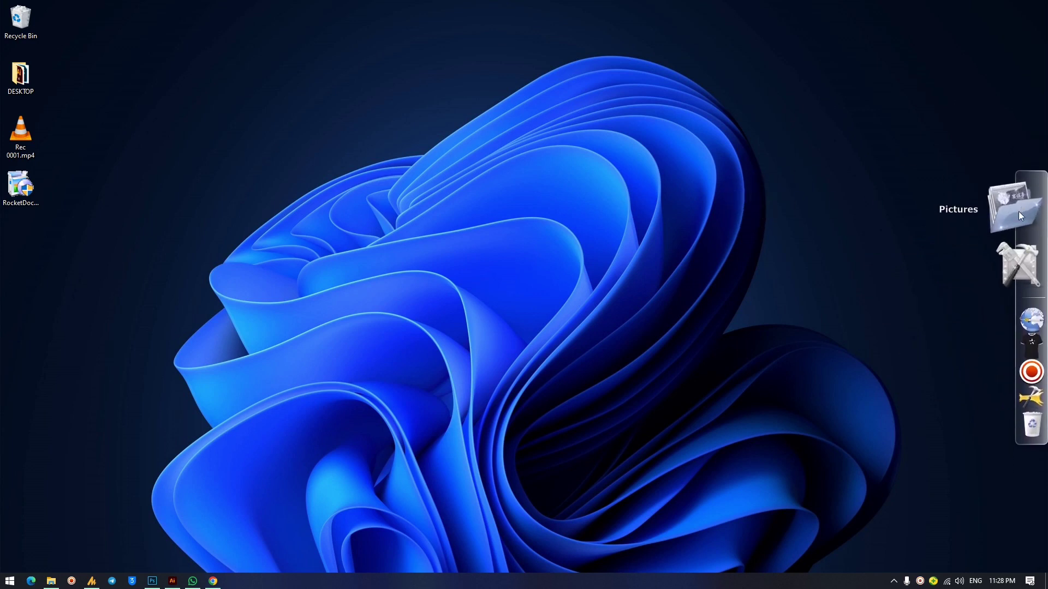
# In the dock's icon settings, set the quality to High Quality (Slower) and the icon size to 45 px.
pyautogui.rightClick(1019, 213)
pyautogui.click(1002, 264)
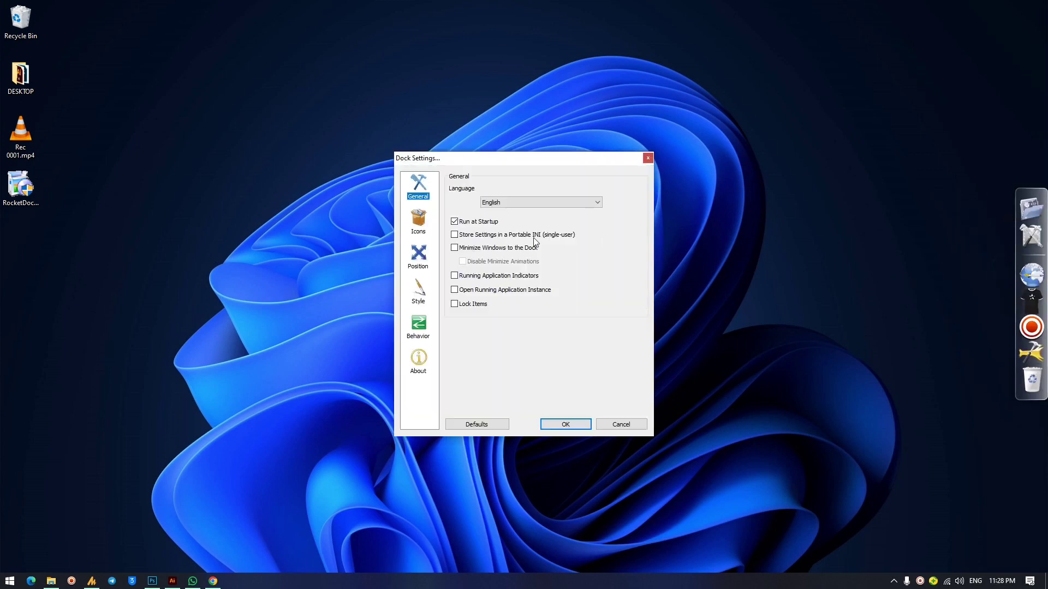
pyautogui.click(417, 224)
pyautogui.click(508, 205)
pyautogui.click(512, 228)
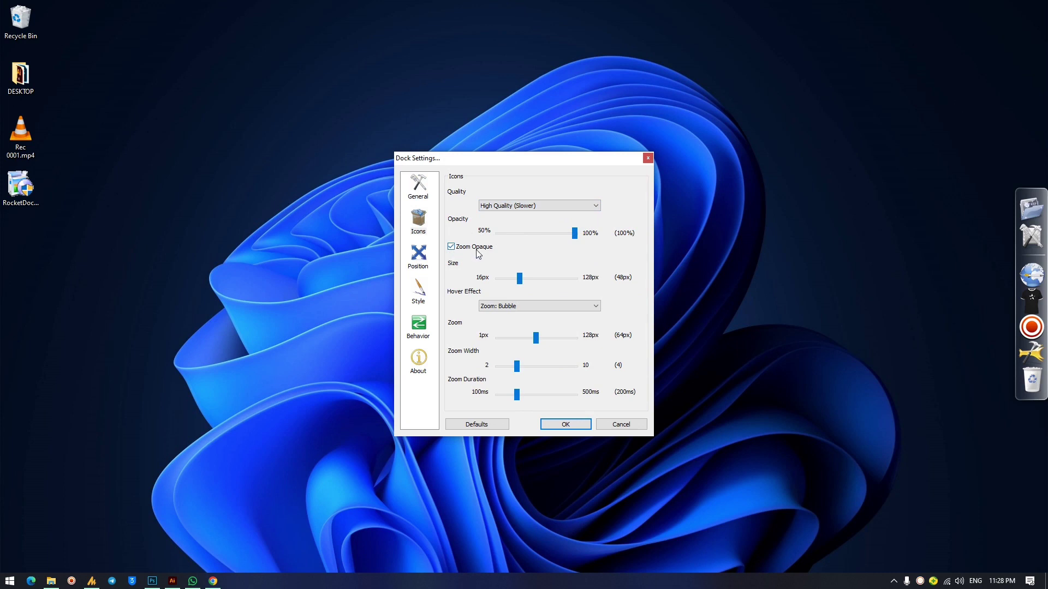
pyautogui.moveTo(521, 280)
pyautogui.mouseDown()
pyautogui.moveTo(571, 285)
pyautogui.moveTo(516, 288)
pyautogui.mouseUp()
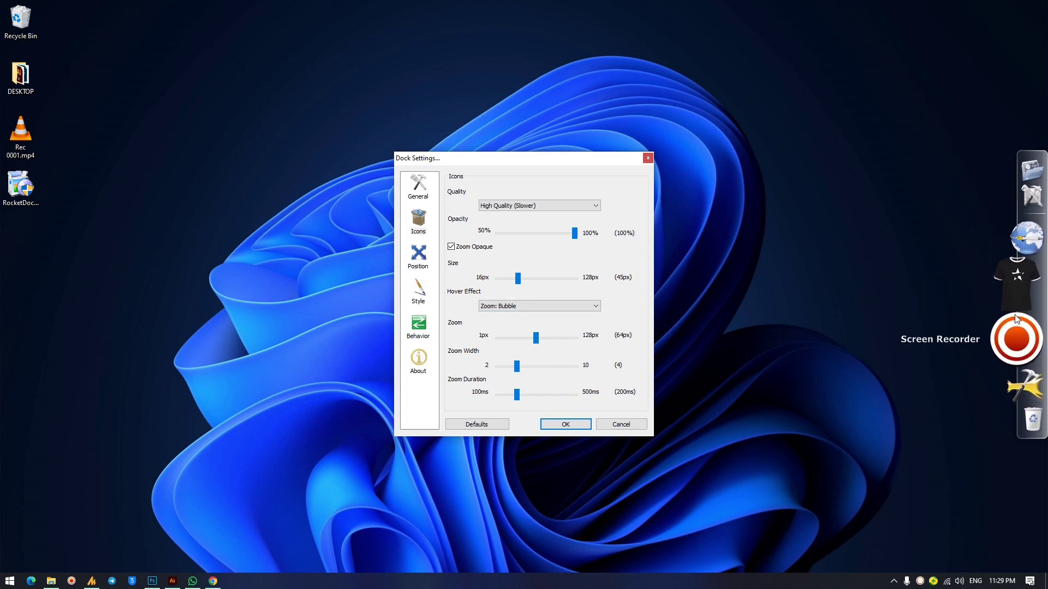
# Try the Zoom: Flat hover effect on the dock icons and switch back to Zoom: Bubble.
pyautogui.click(581, 305)
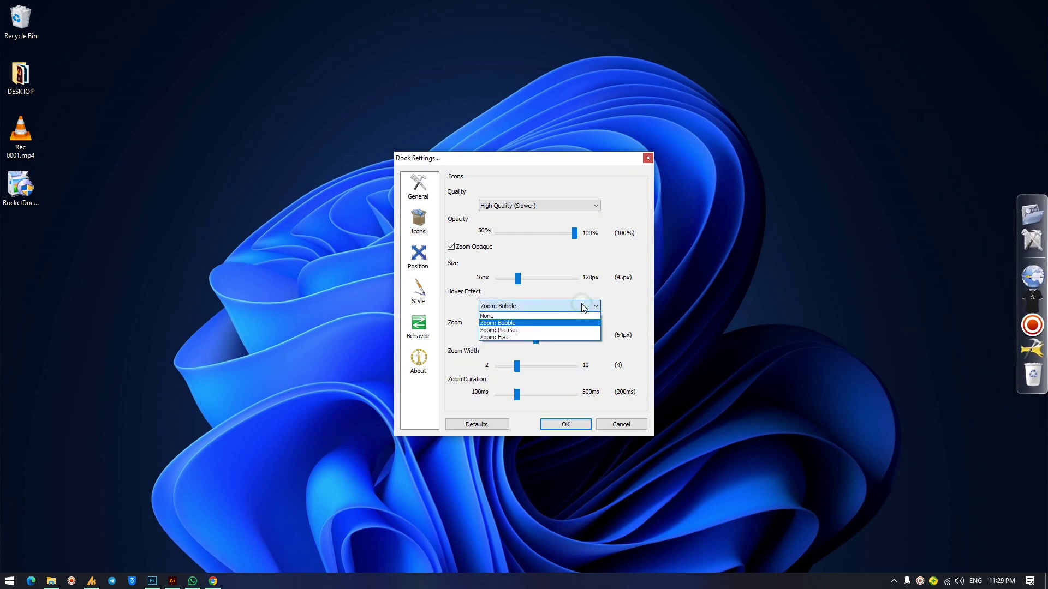
pyautogui.click(536, 337)
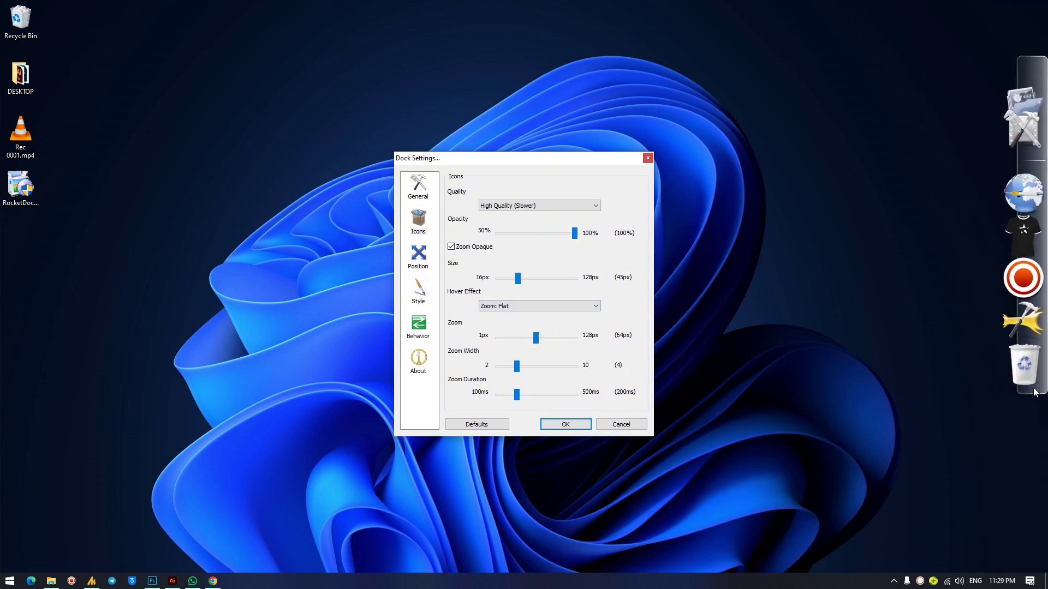
pyautogui.click(512, 307)
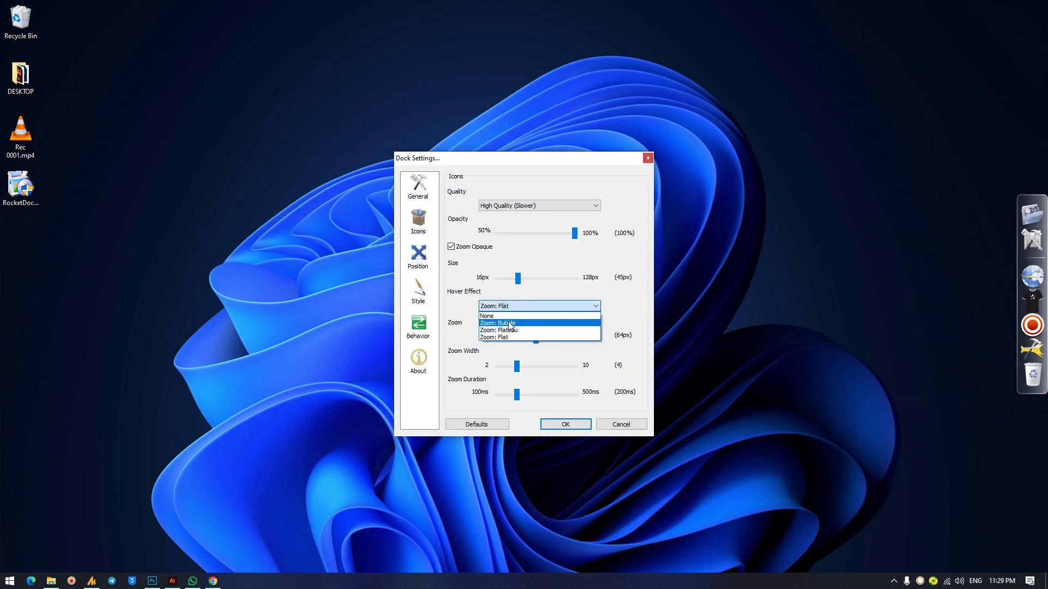
pyautogui.click(509, 323)
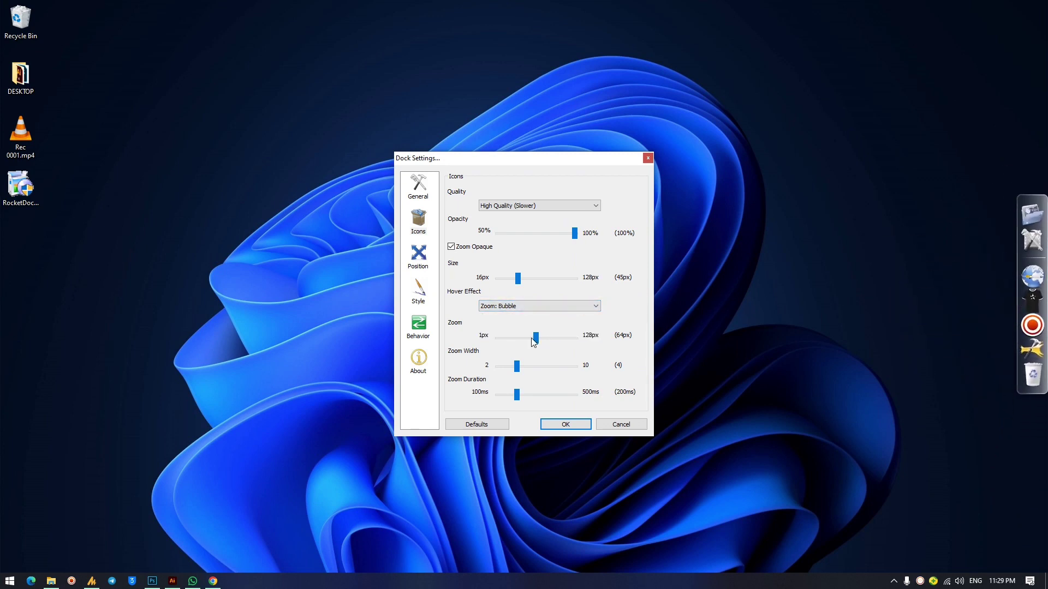
# Try icon zoom amounts of 39 px and 128 px and set the zoom to 20 px.
pyautogui.moveTo(537, 343); pyautogui.dragTo(521, 343)
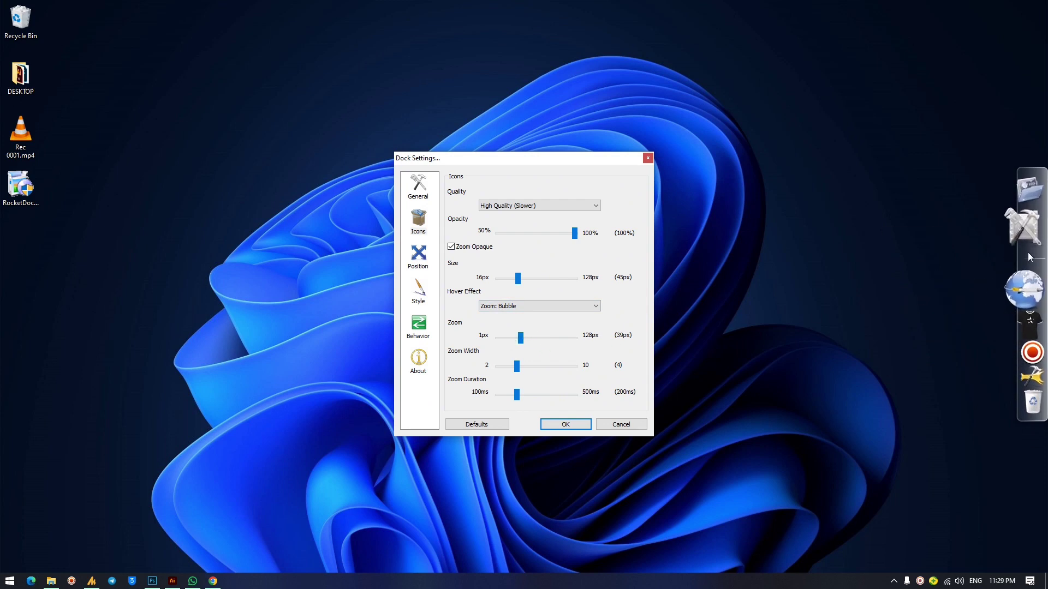
pyautogui.moveTo(521, 343); pyautogui.dragTo(575, 341)
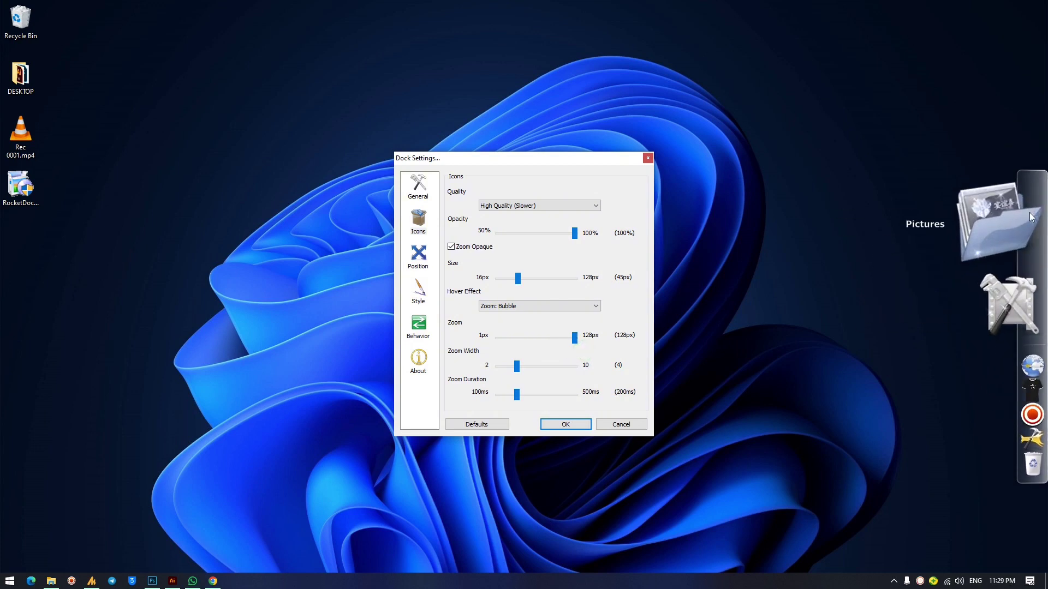
pyautogui.moveTo(574, 339); pyautogui.dragTo(509, 348)
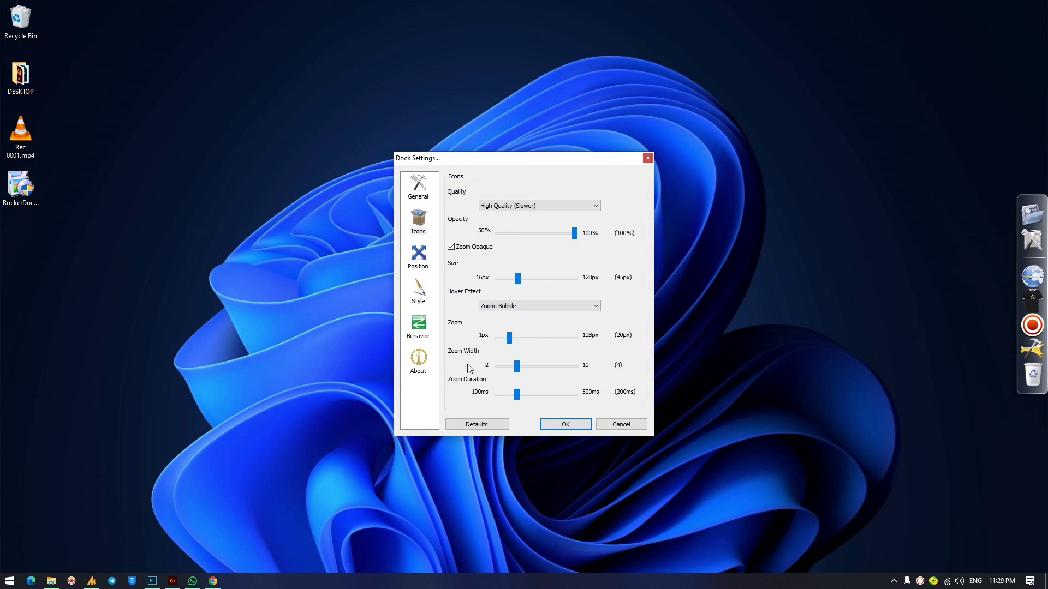
# Try zoom widths of 5 and 10 for the dock icons and set the width to 2.
pyautogui.moveTo(517, 366); pyautogui.dragTo(527, 367)
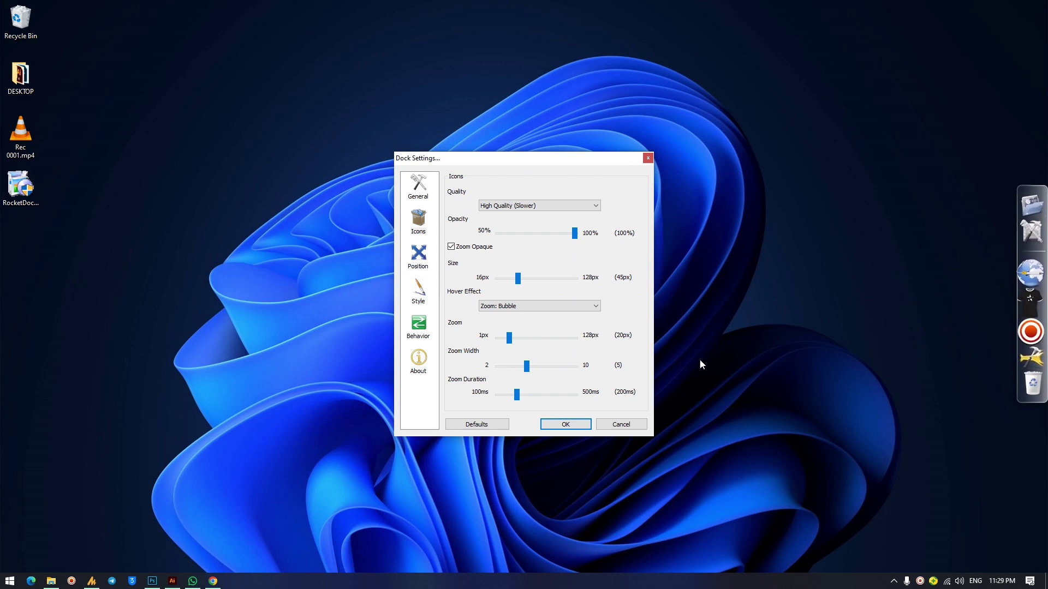
pyautogui.moveTo(527, 366); pyautogui.dragTo(479, 371)
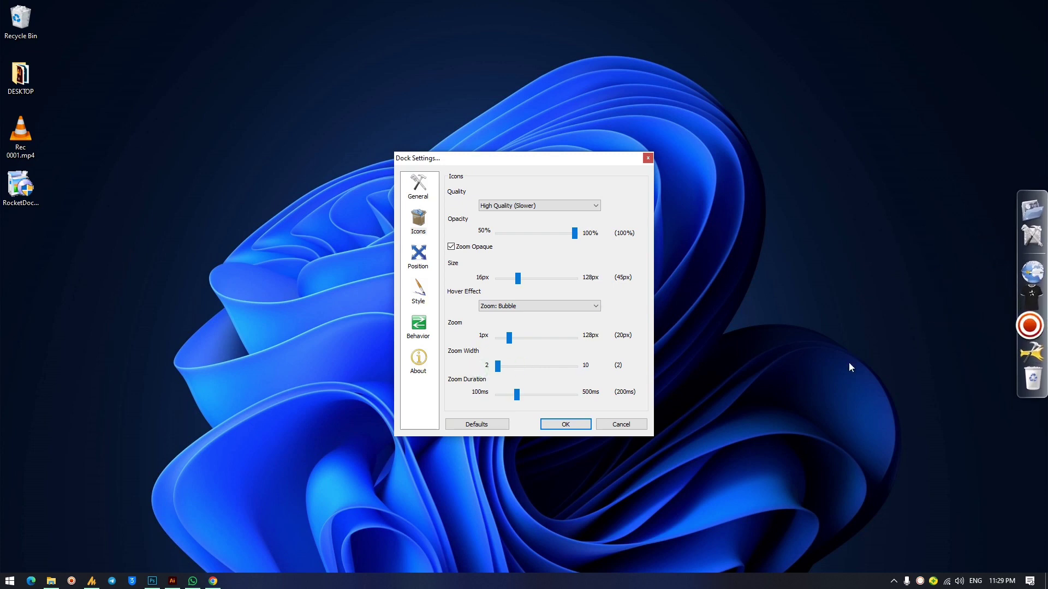
pyautogui.moveTo(511, 367); pyautogui.dragTo(582, 366)
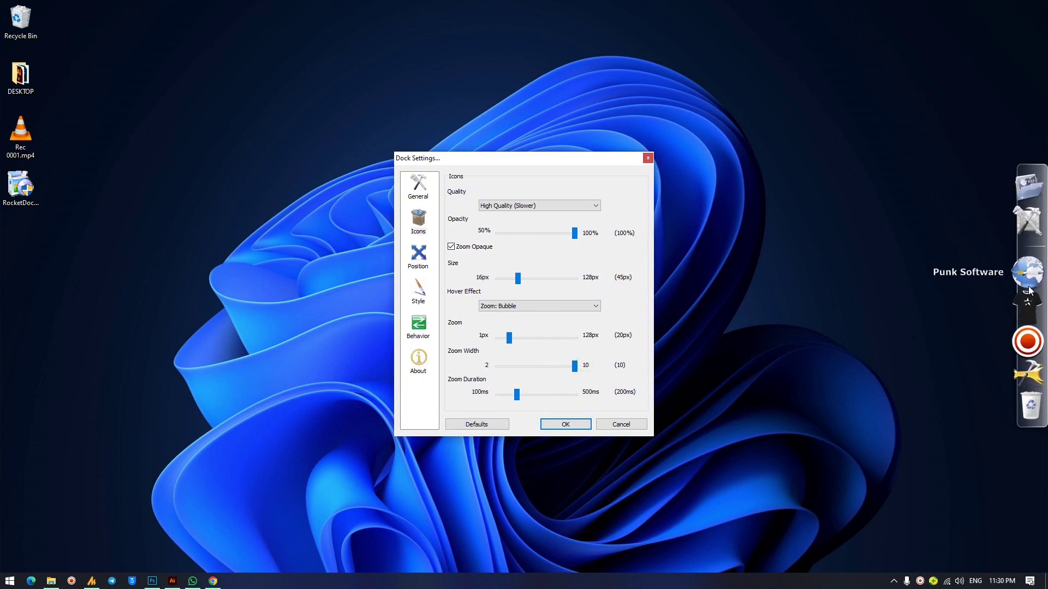
pyautogui.moveTo(576, 370); pyautogui.dragTo(482, 369)
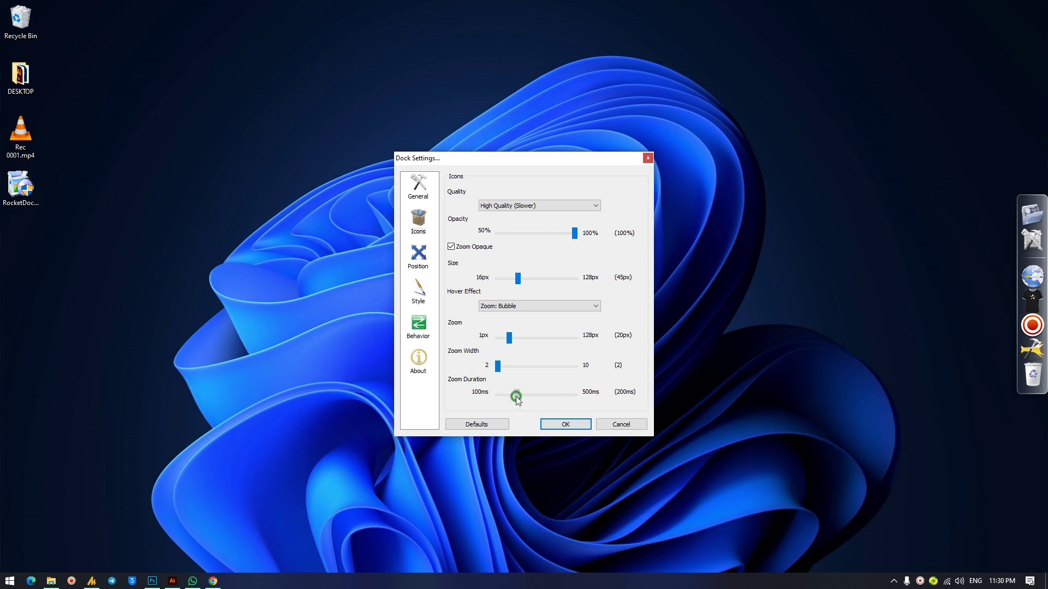
# Test zoom durations of 284 ms and 500 ms and set the duration to 180 ms.
pyautogui.moveTo(532, 402); pyautogui.dragTo(534, 402)
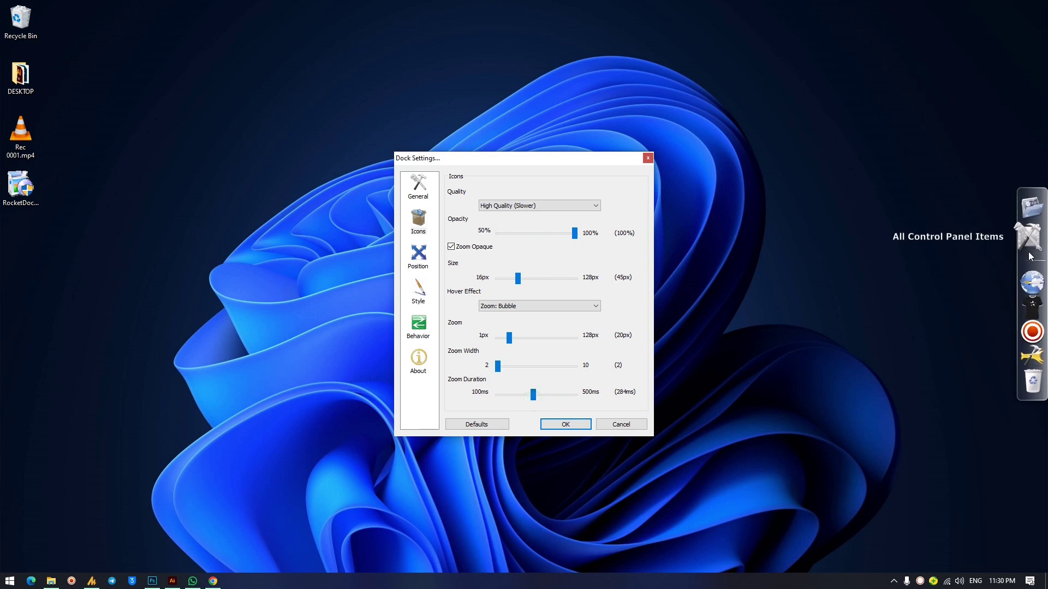
pyautogui.moveTo(538, 398); pyautogui.dragTo(599, 398)
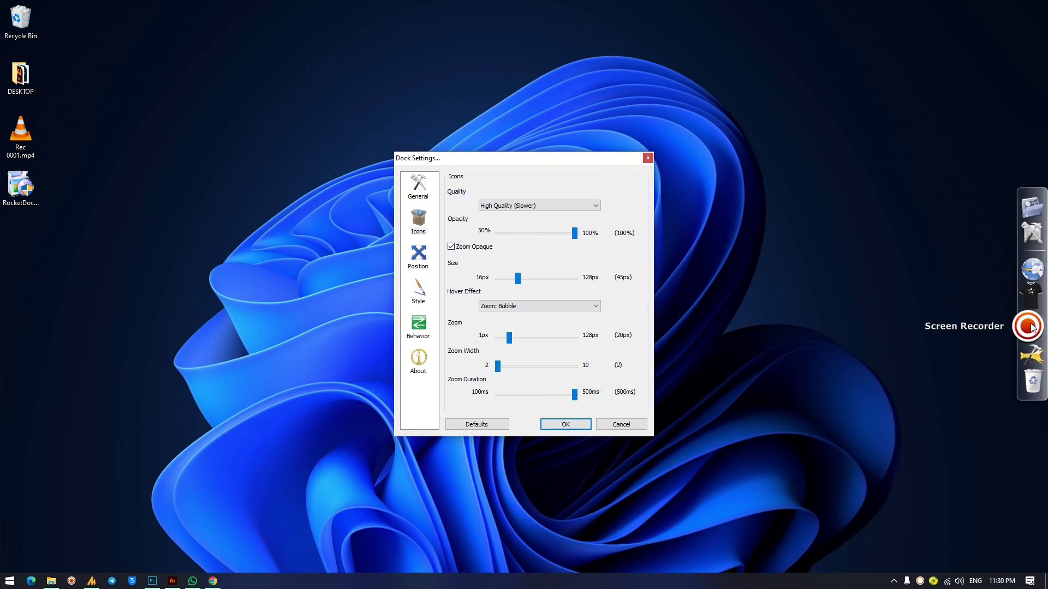
pyautogui.click(508, 402)
pyautogui.moveTo(508, 402); pyautogui.dragTo(424, 404)
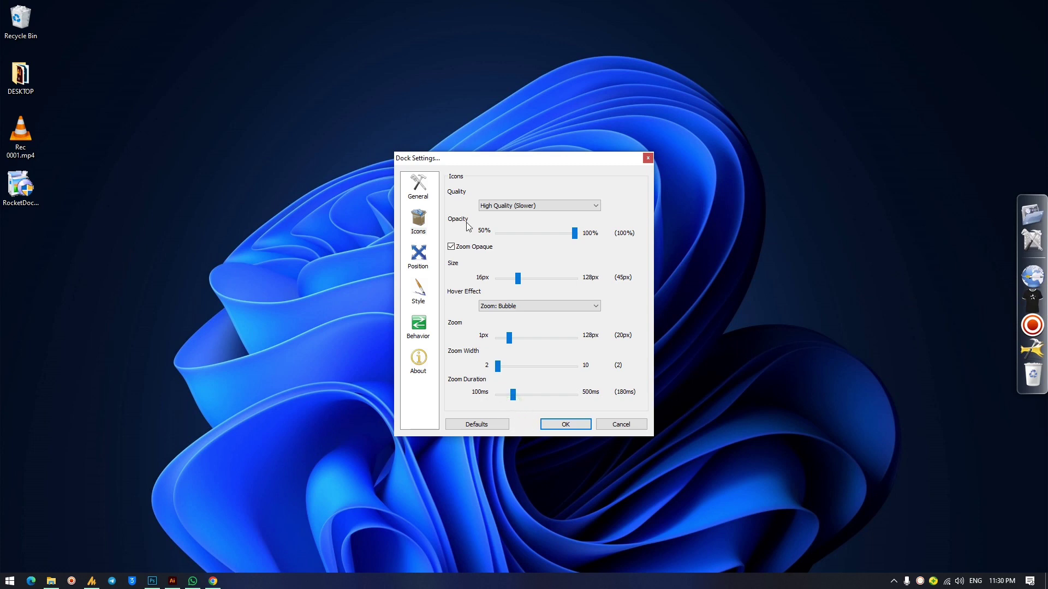
# In the dock's position settings, keep the screen position at Right and set the layering to Always on bottom.
pyautogui.click(421, 295)
pyautogui.click(417, 257)
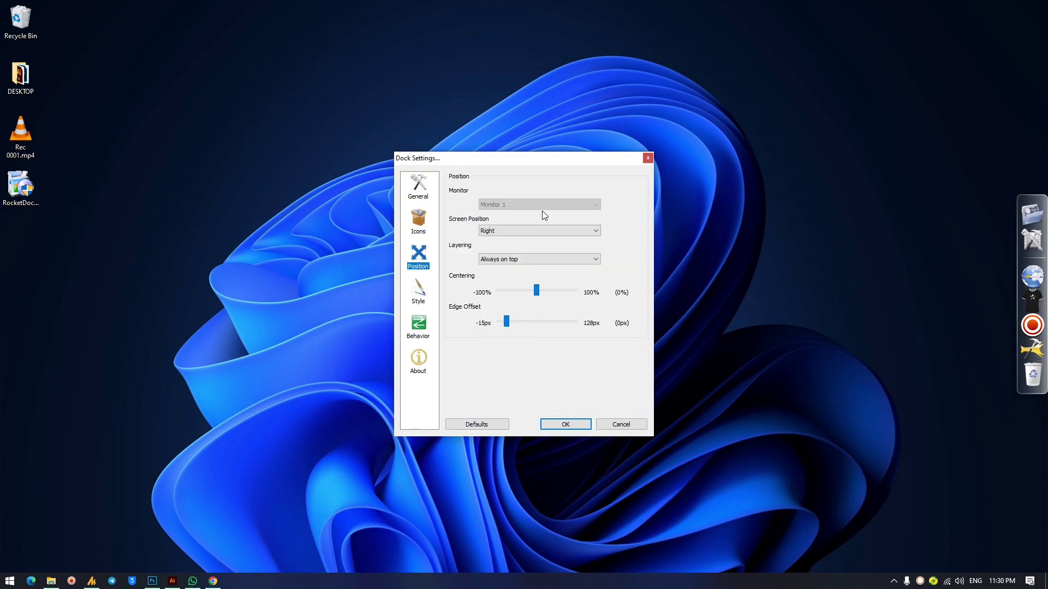
pyautogui.click(488, 233)
pyautogui.click(500, 234)
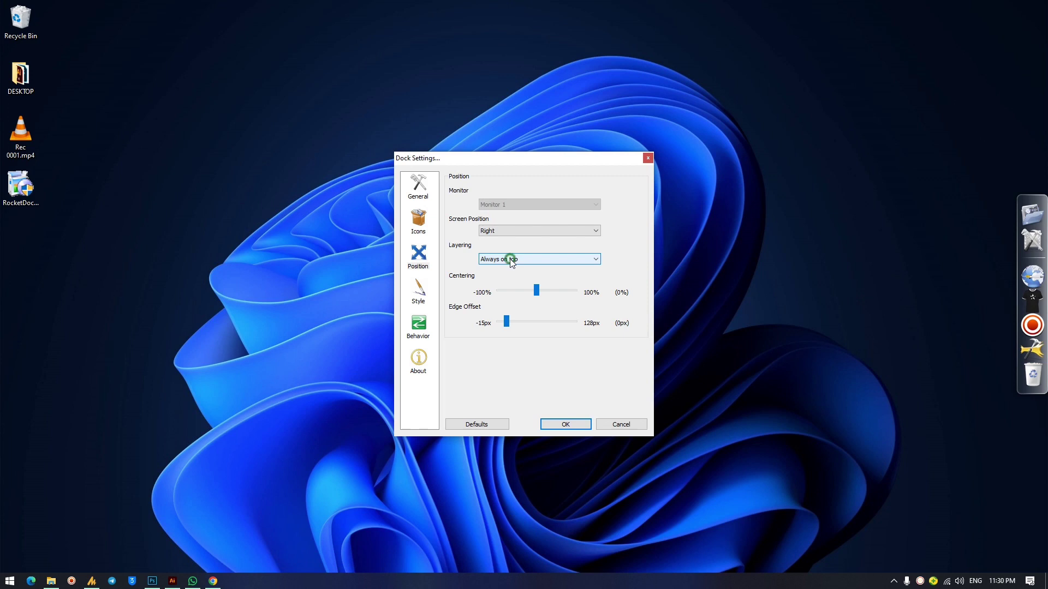
pyautogui.click(511, 260)
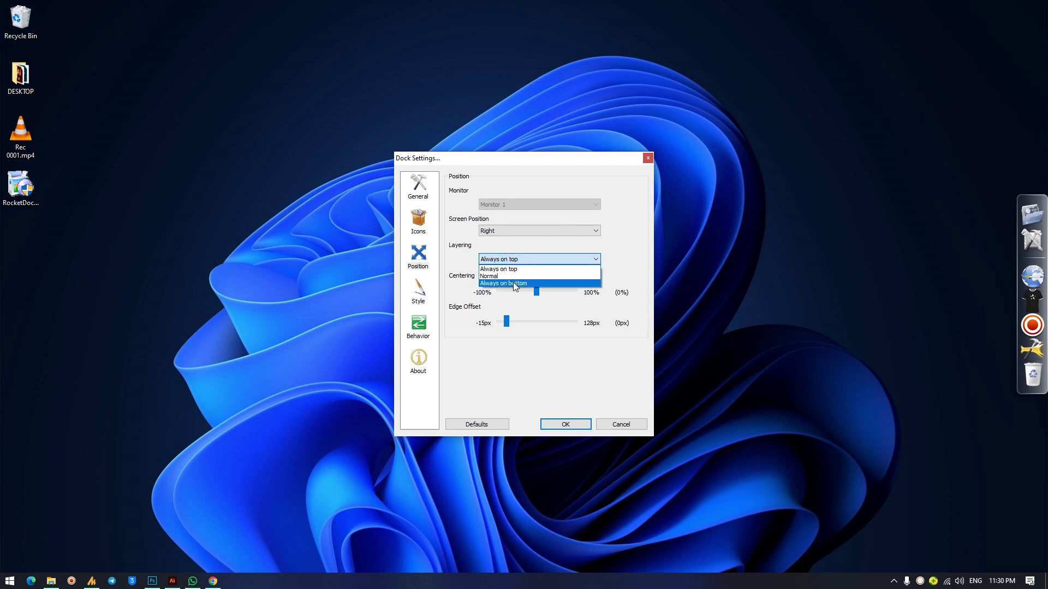
pyautogui.click(513, 282)
# Bring up and minimize the Chrome window to check the dock's layering, keeping the Always on bottom option.
pyautogui.click(213, 581)
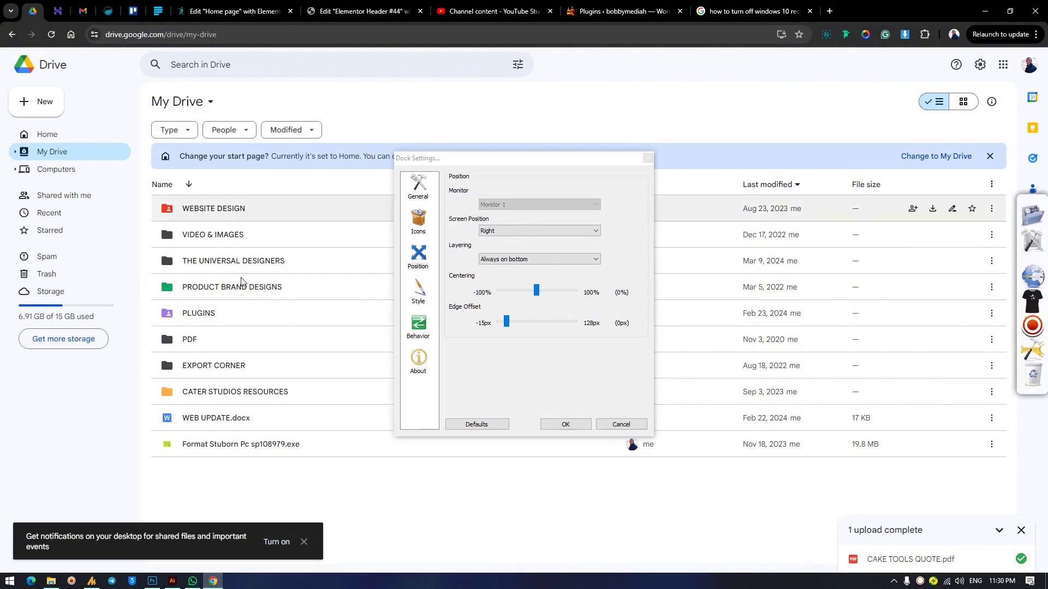
pyautogui.click(517, 261)
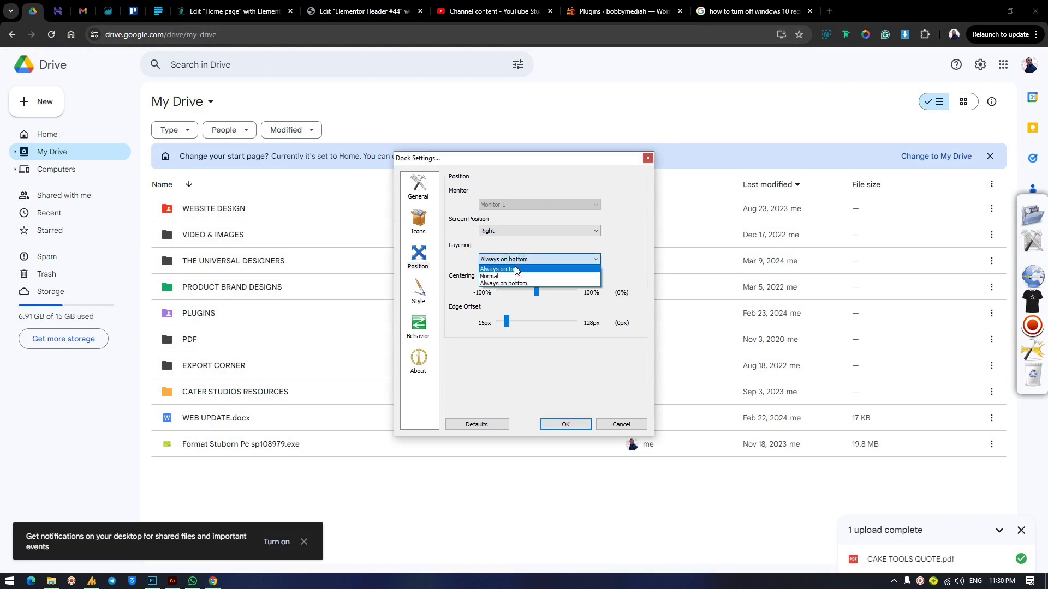
pyautogui.click(515, 283)
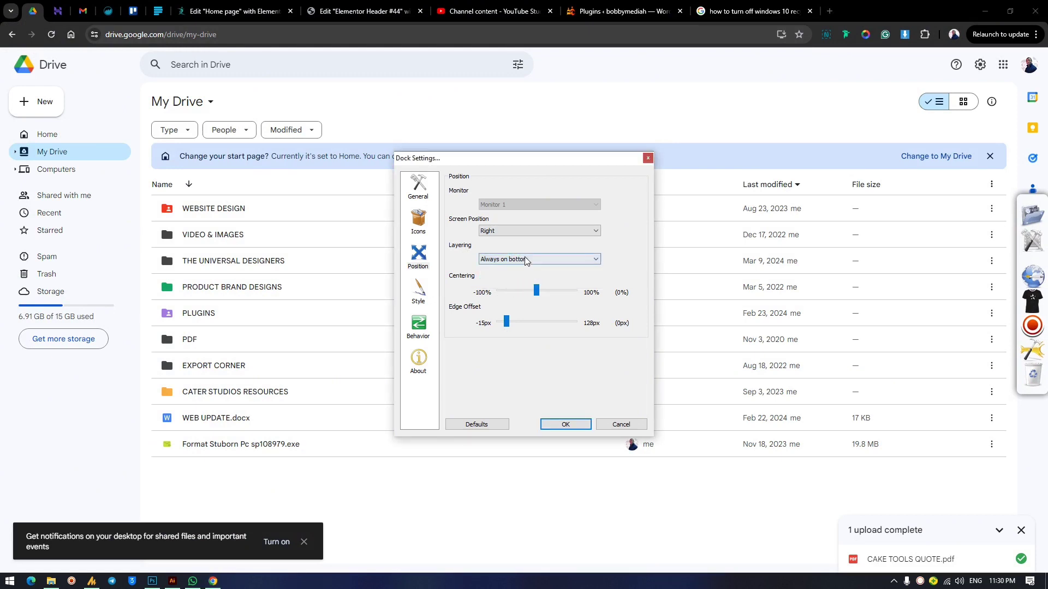
pyautogui.click(986, 9)
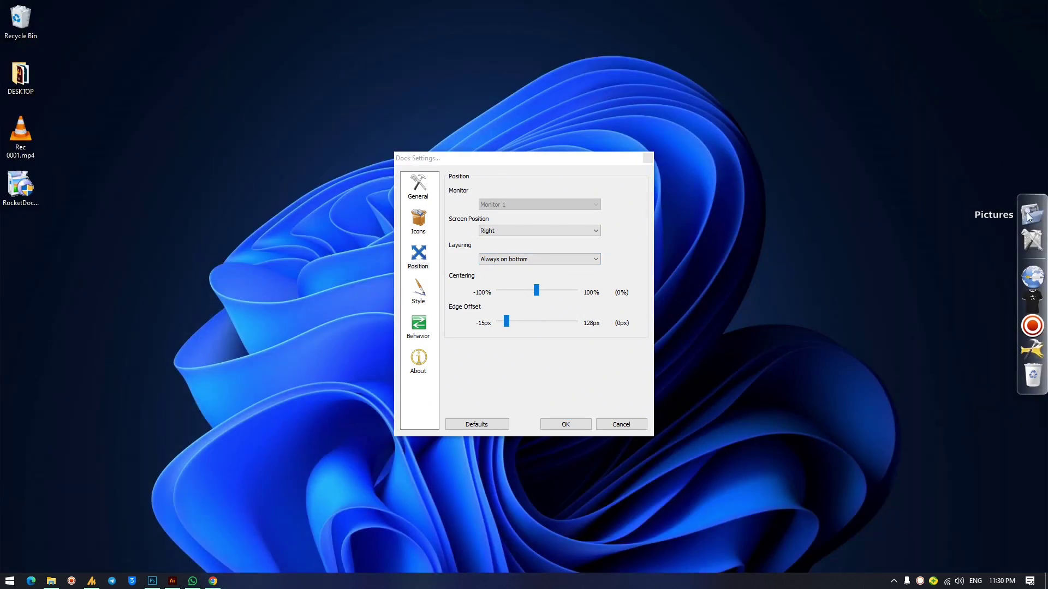
pyautogui.click(212, 582)
pyautogui.click(212, 582)
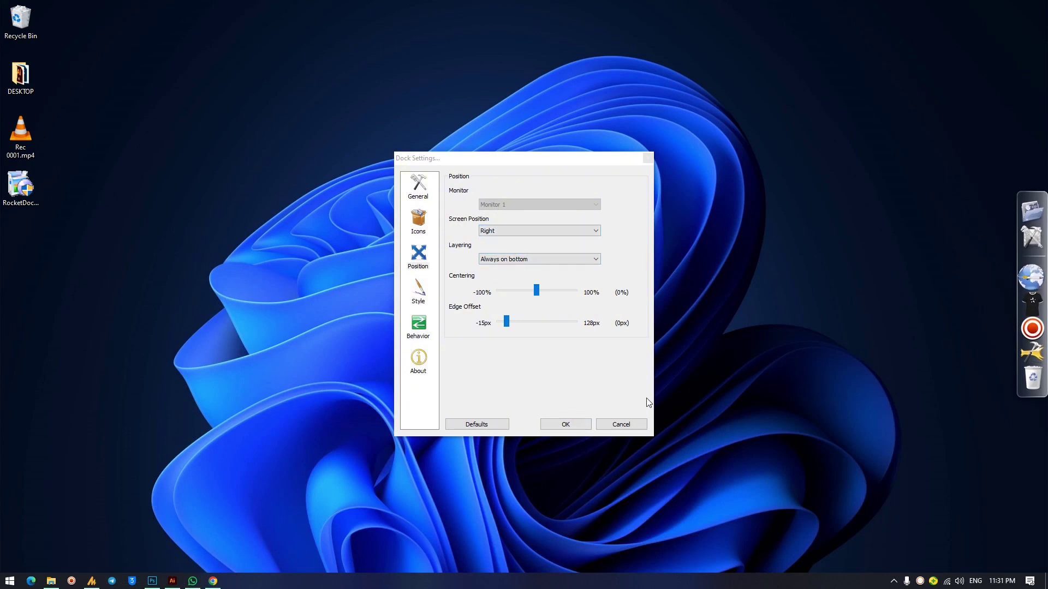
# Apply the dock settings and check the dock's layering by showing and minimizing the Chrome window.
pyautogui.click(566, 424)
pyautogui.click(217, 577)
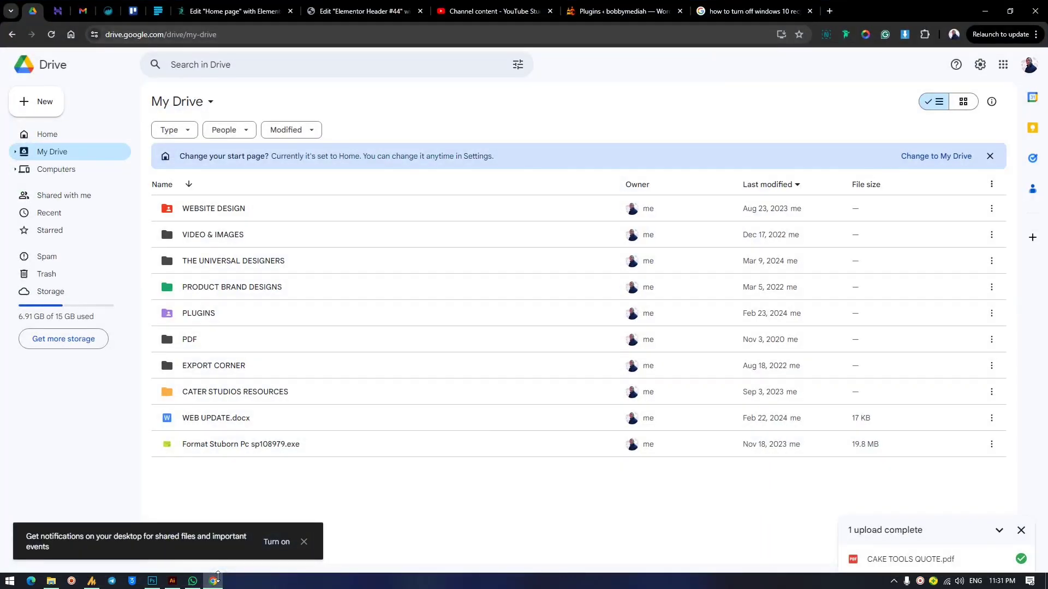
pyautogui.click(215, 580)
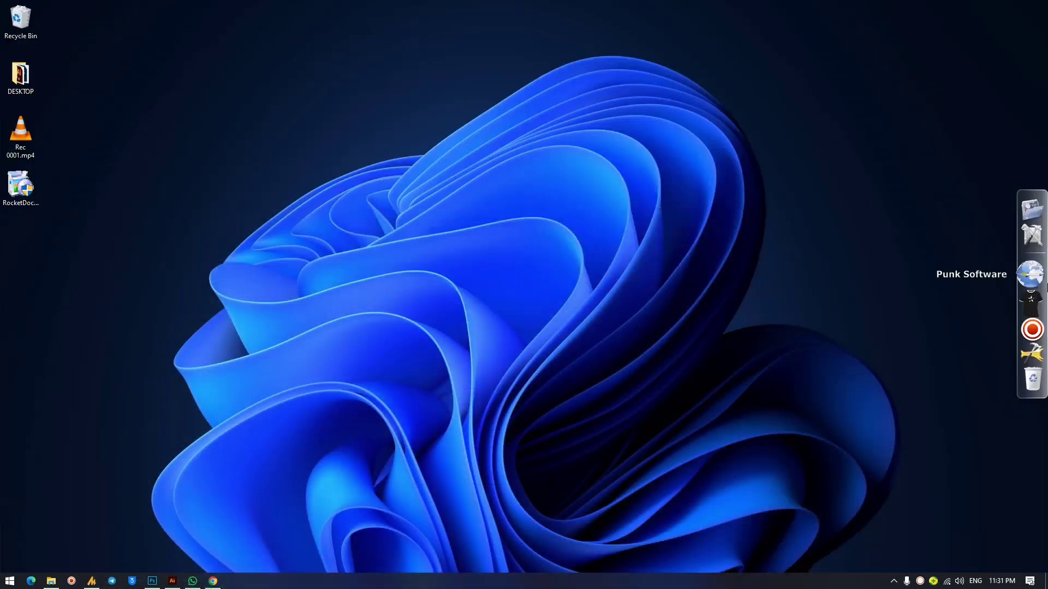
# Reopen the dock settings, look over the layering options and go to the style settings.
pyautogui.rightClick(1029, 274)
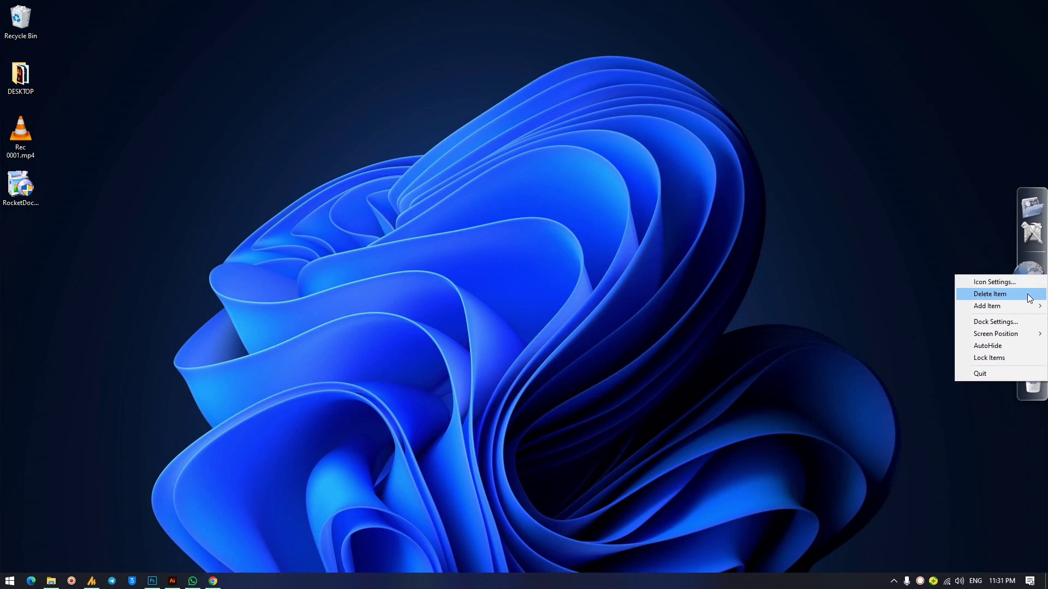
pyautogui.click(997, 323)
pyautogui.click(521, 259)
pyautogui.click(515, 268)
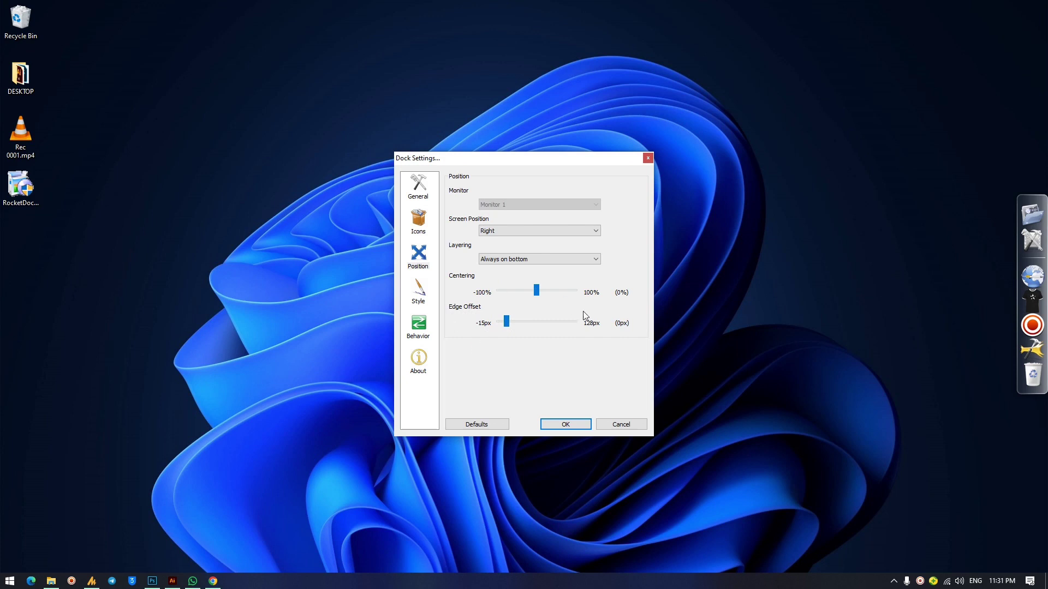
pyautogui.click(419, 293)
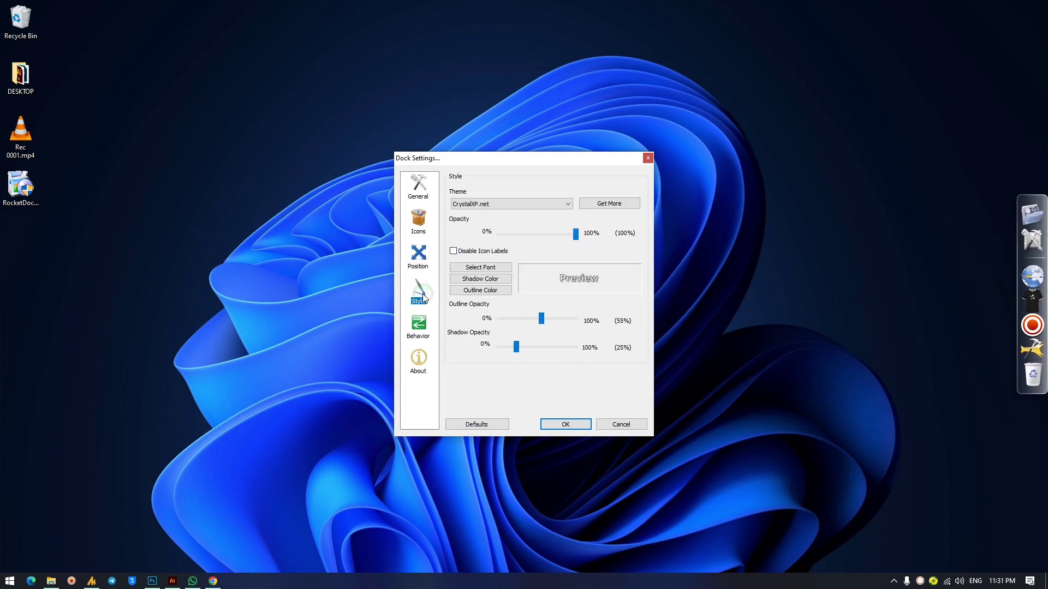
# Try the Blank, Aero Milk and ProtoSea themes on the dock.
pyautogui.click(547, 203)
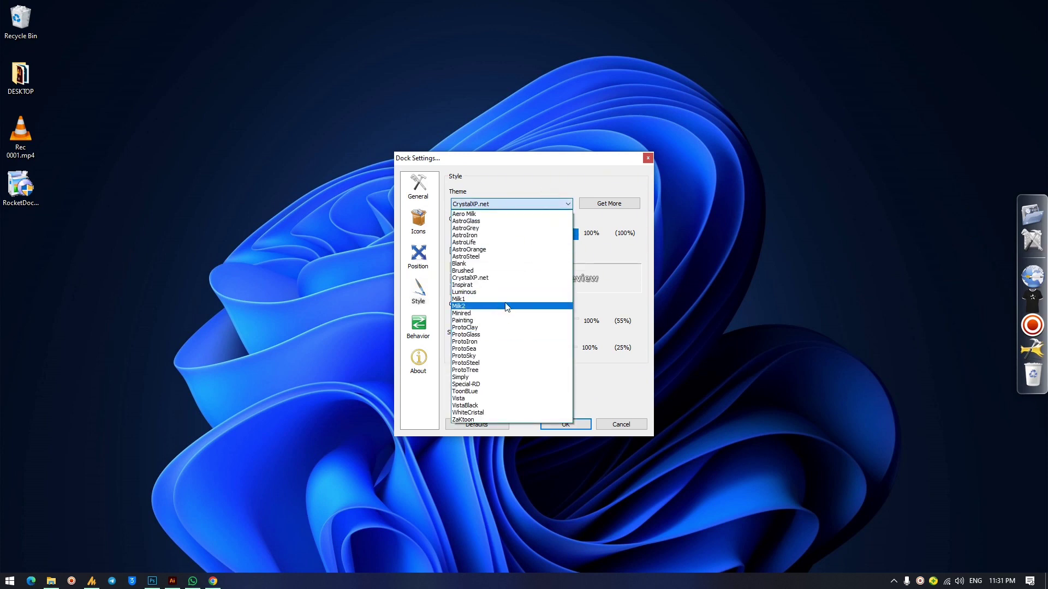
pyautogui.click(494, 264)
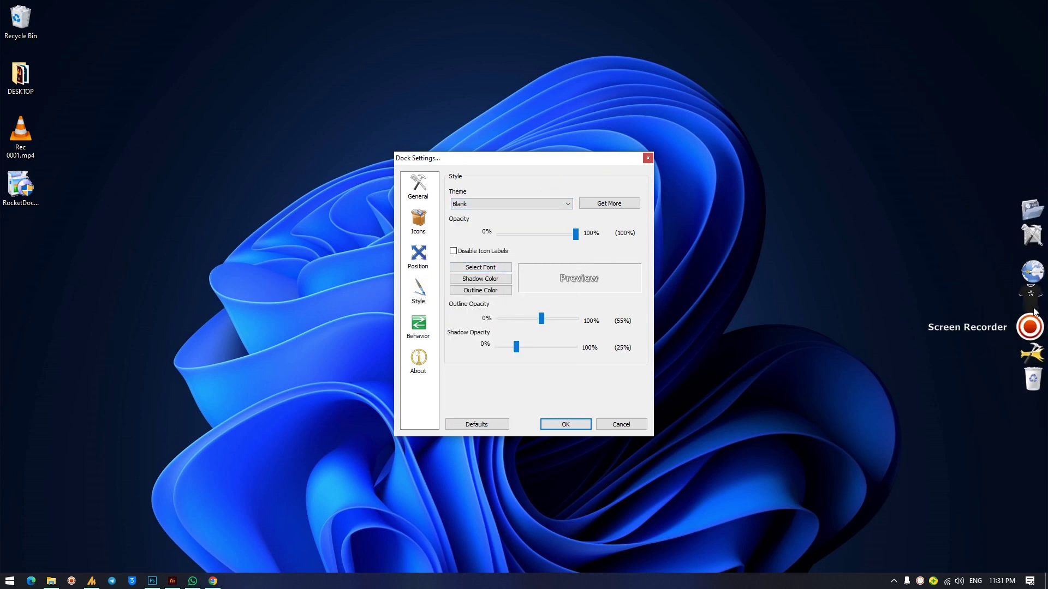
pyautogui.click(463, 203)
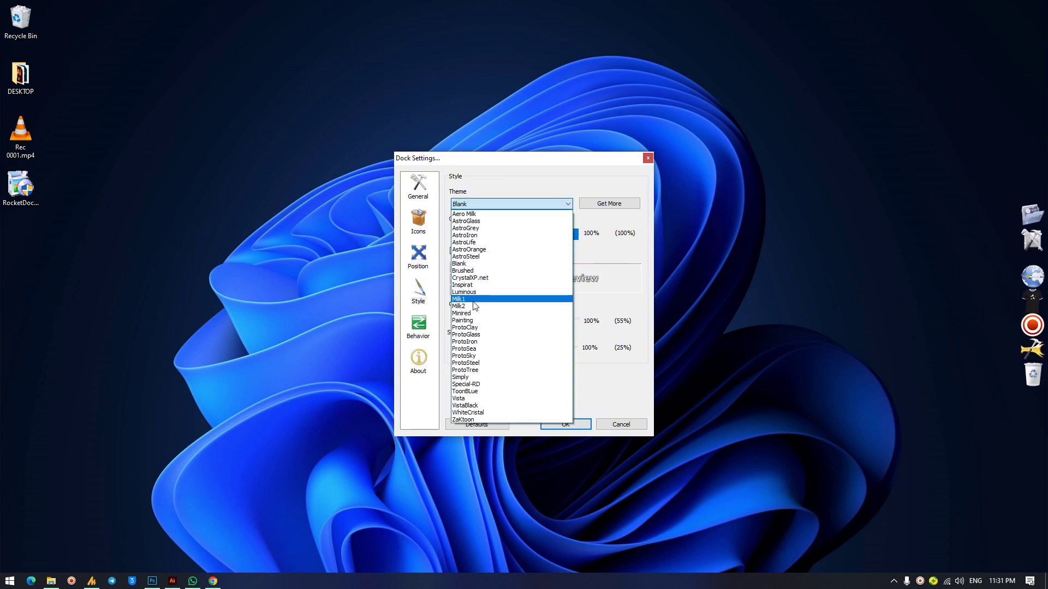
pyautogui.click(485, 214)
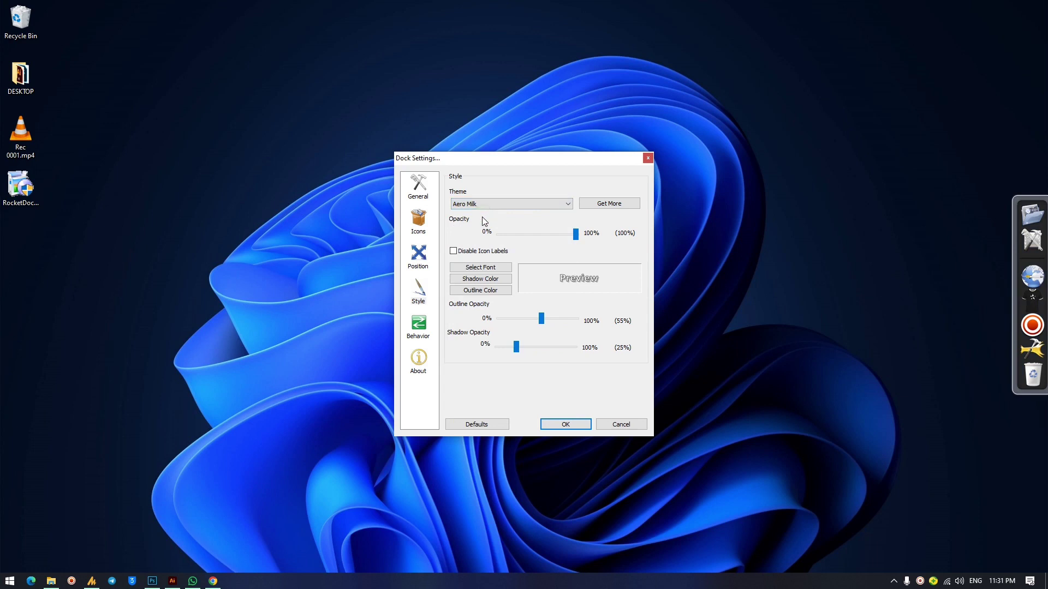
pyautogui.click(489, 208)
pyautogui.click(491, 349)
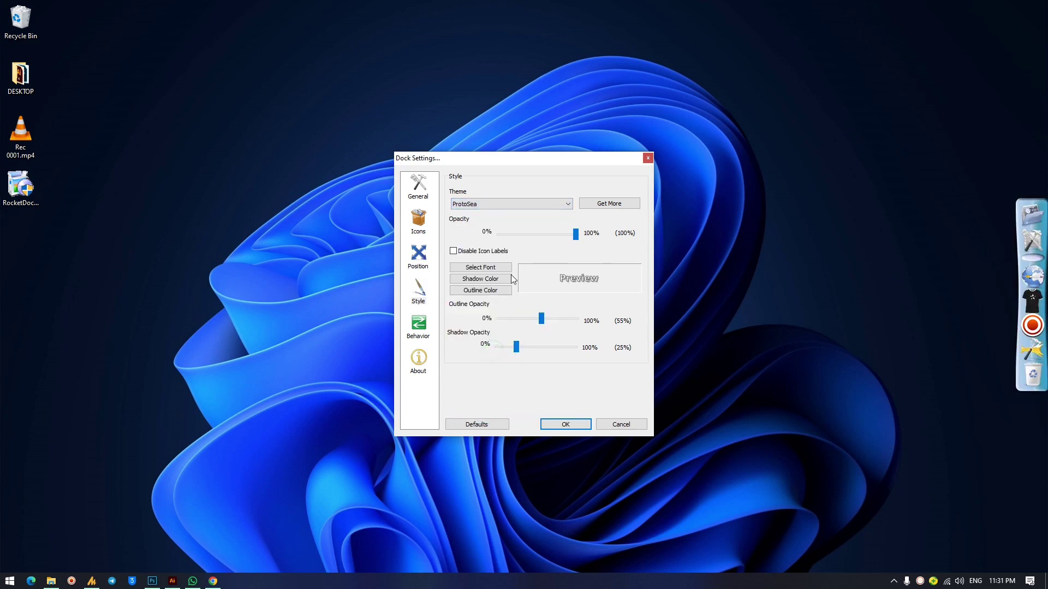
# Try several other themes on the dock, including Milk1, Painting and ZaKtoon.
pyautogui.click(503, 204)
pyautogui.click(483, 389)
pyautogui.click(517, 207)
pyautogui.click(510, 295)
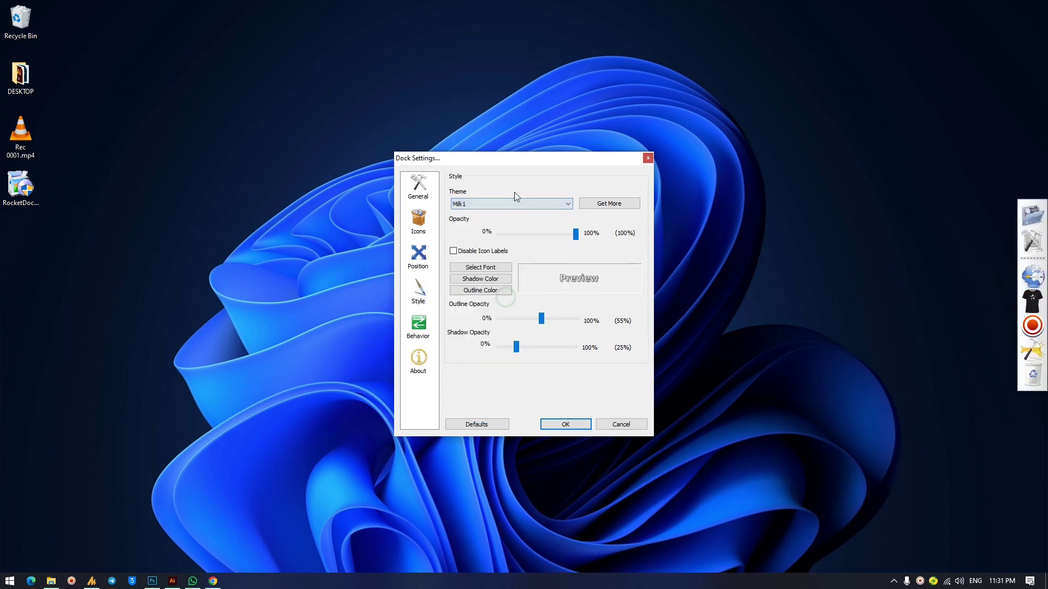
pyautogui.click(512, 204)
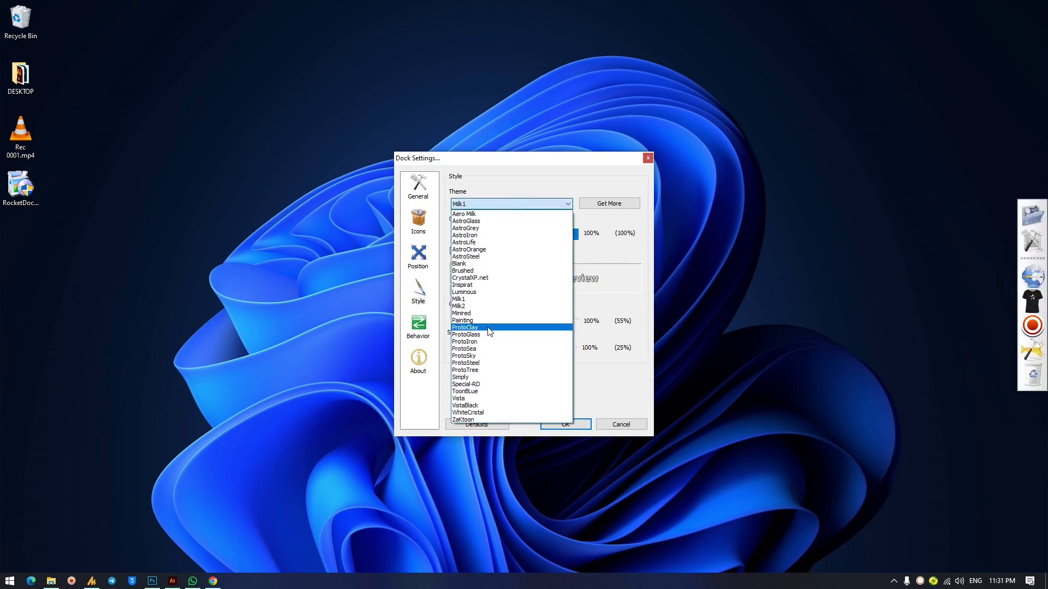
pyautogui.click(488, 321)
pyautogui.click(519, 204)
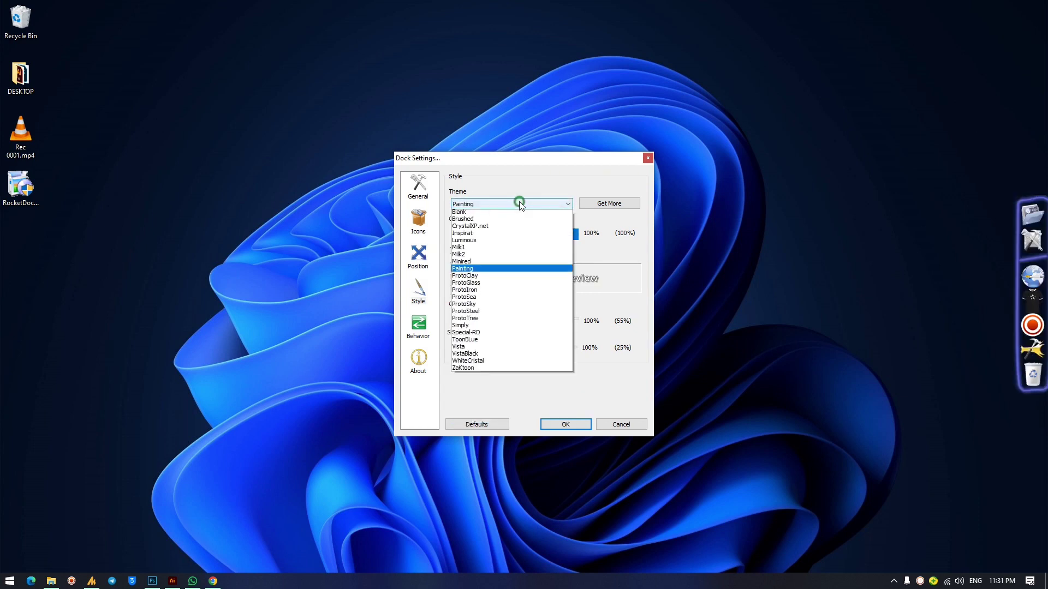
pyautogui.click(487, 418)
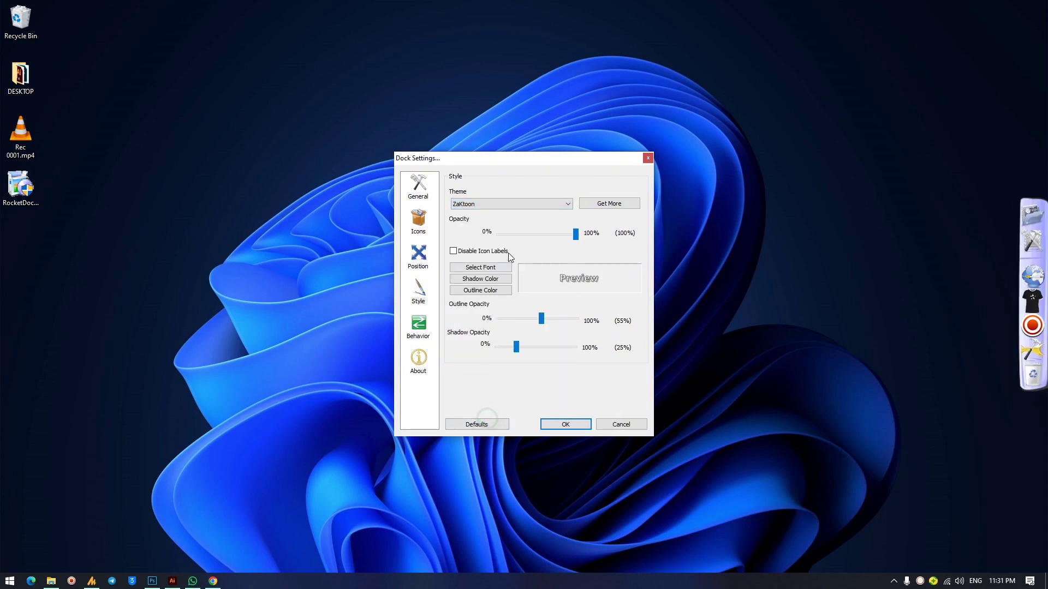
# Try the Vista, Luminous and Simply themes on the dock.
pyautogui.click(510, 205)
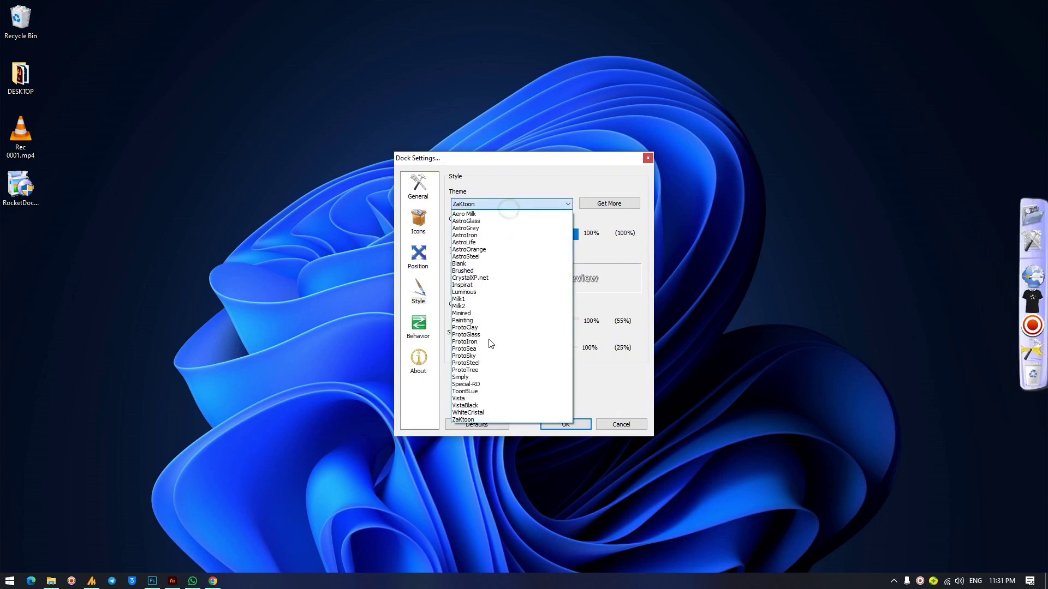
pyautogui.click(478, 399)
pyautogui.click(492, 204)
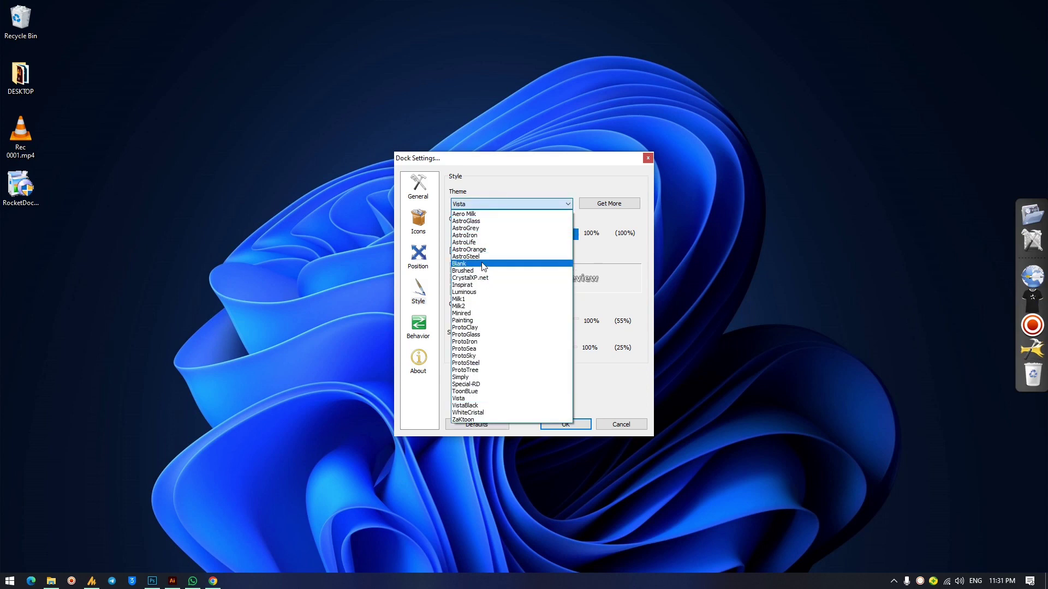
pyautogui.click(484, 293)
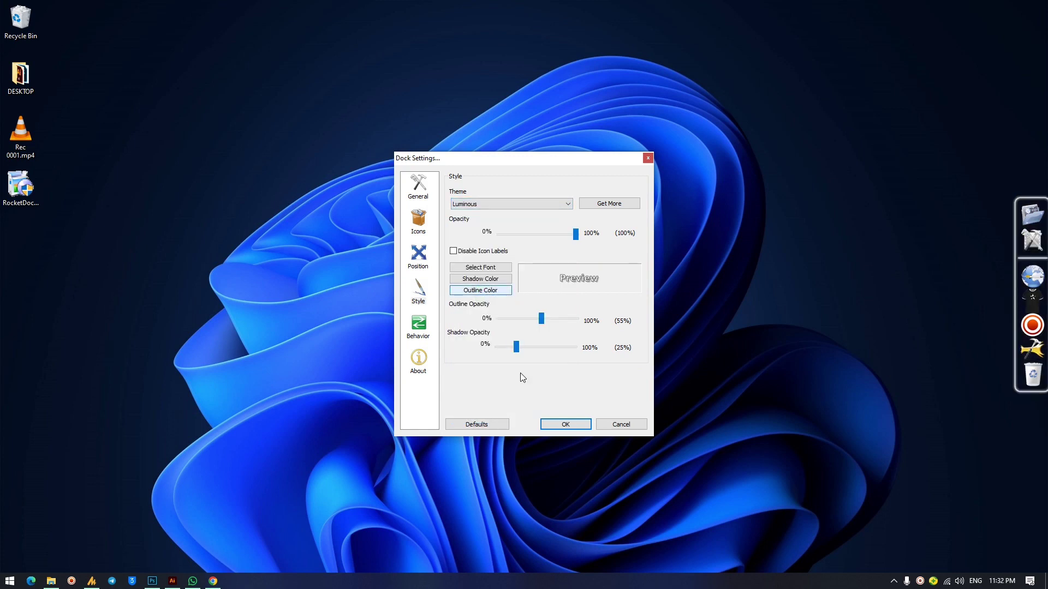
pyautogui.click(497, 201)
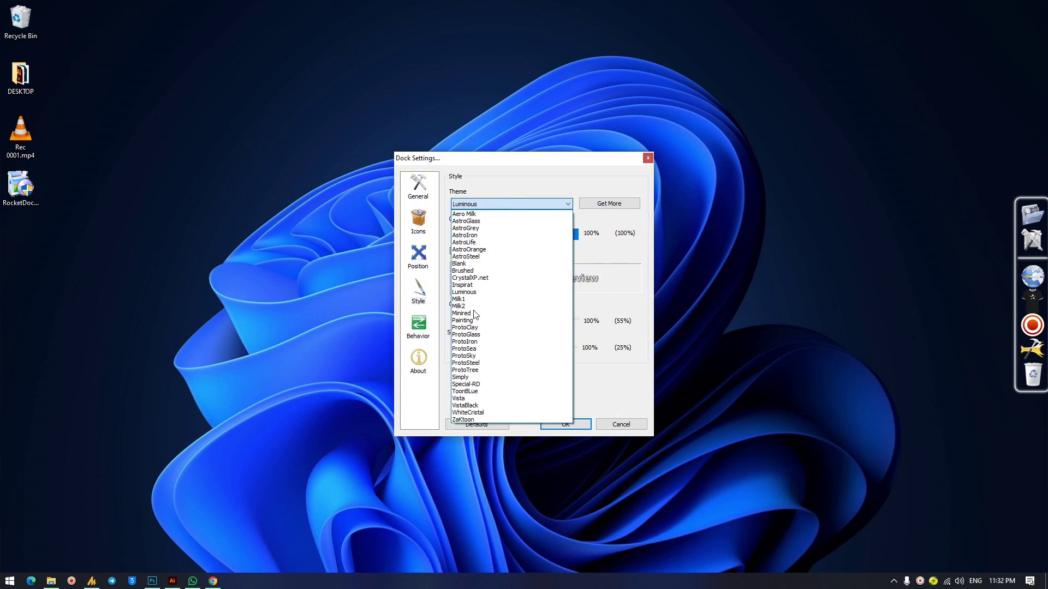
pyautogui.click(461, 377)
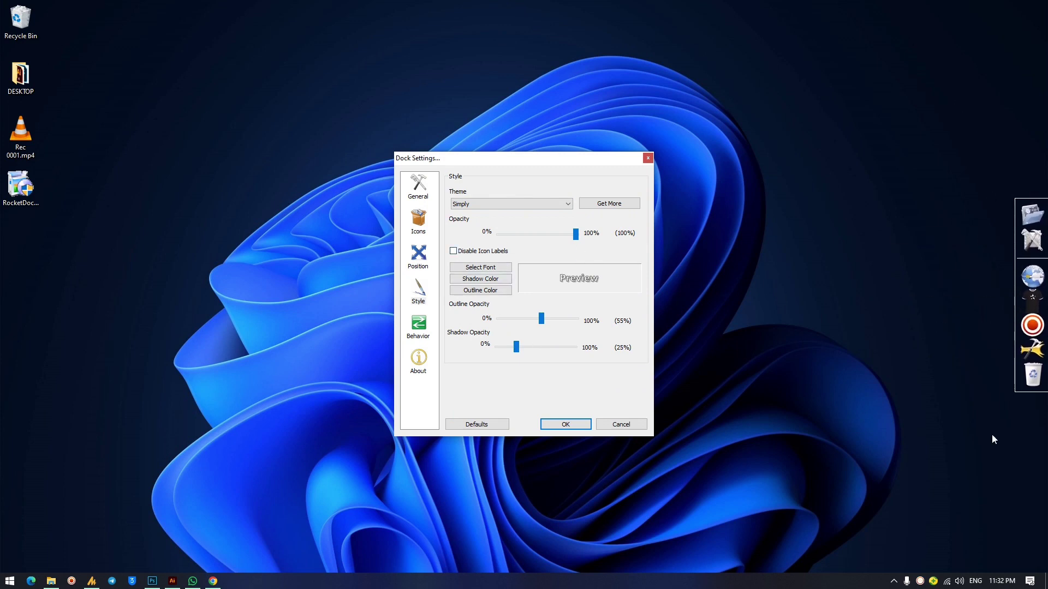
# Set the dock theme to Blank and try disabling the icon labels, leaving them enabled.
pyautogui.click(505, 203)
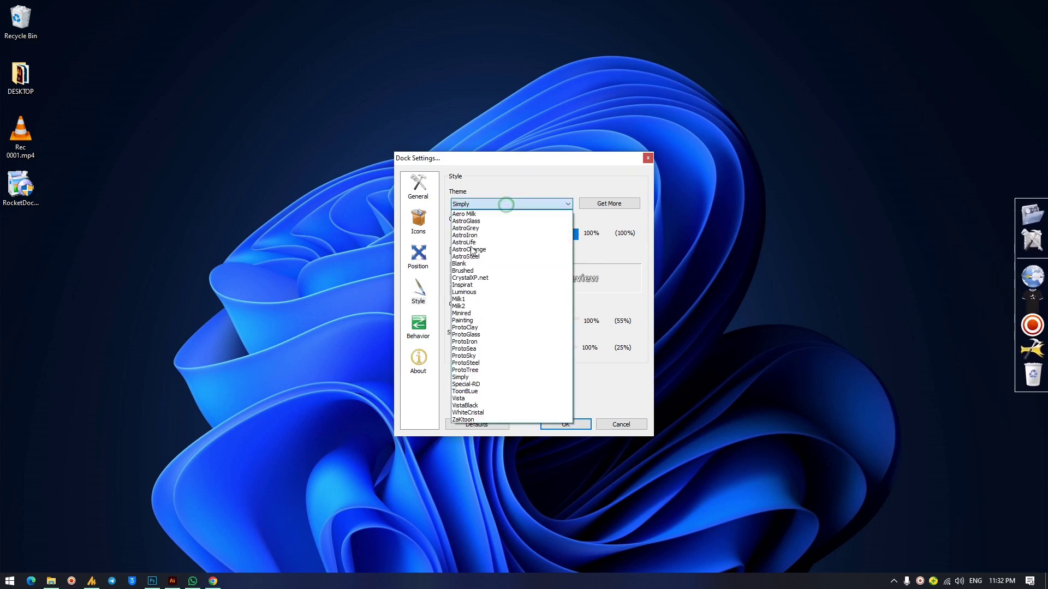
pyautogui.click(463, 266)
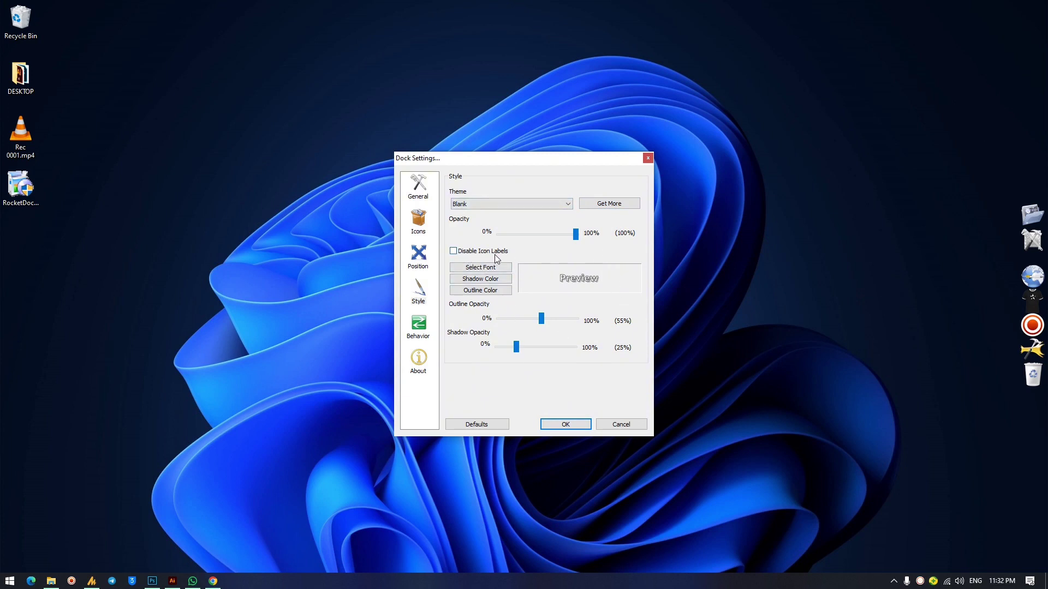
pyautogui.click(453, 252)
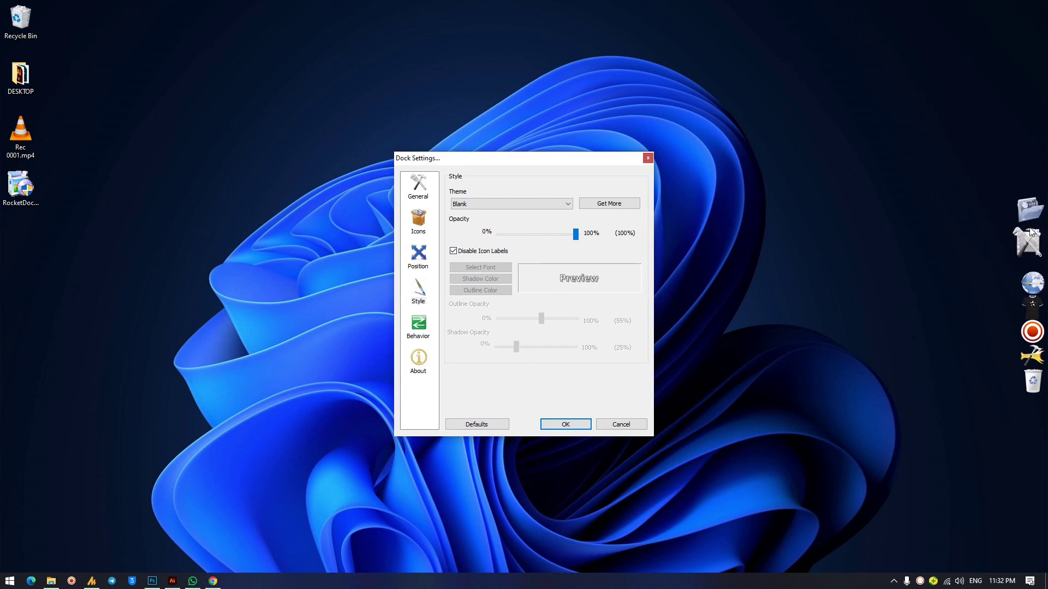
pyautogui.click(453, 251)
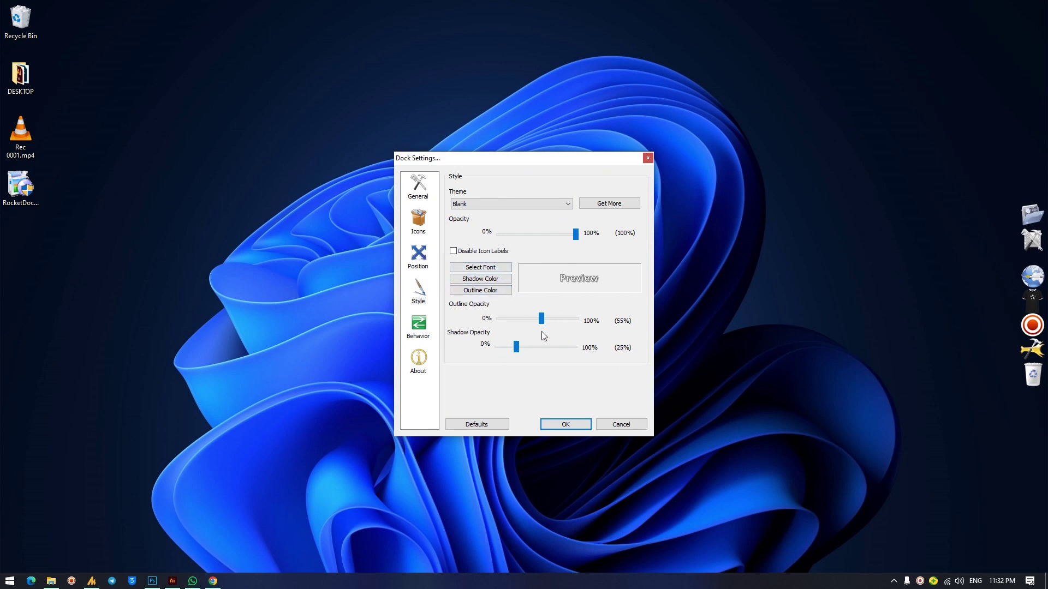
# Set the outline opacity of the icon labels to 57% and keep the Blank theme.
pyautogui.moveTo(542, 318)
pyautogui.mouseDown()
pyautogui.moveTo(529, 319)
pyautogui.moveTo(545, 326)
pyautogui.mouseUp()
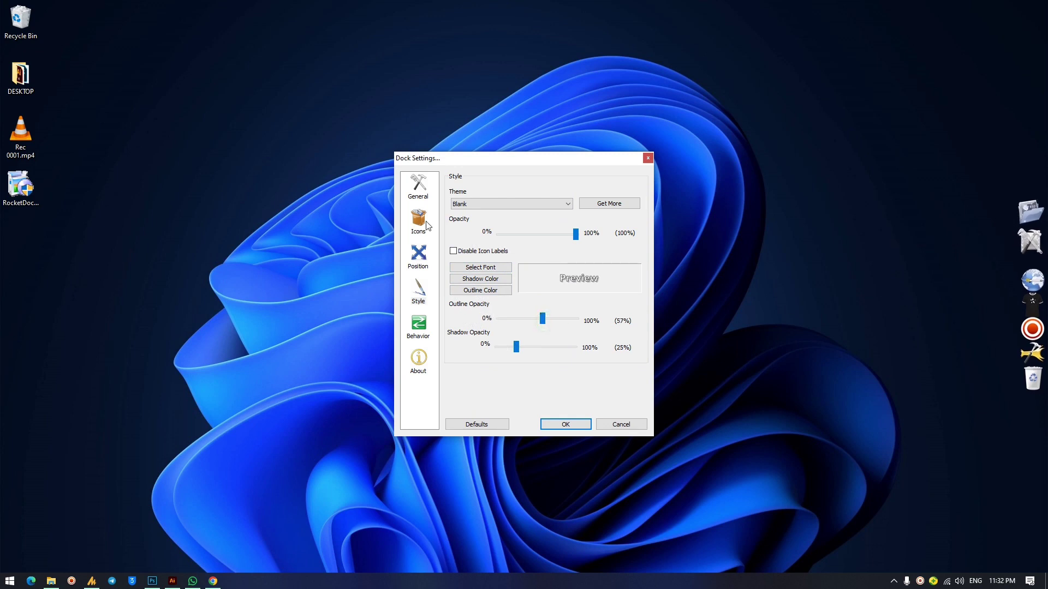
pyautogui.click(467, 204)
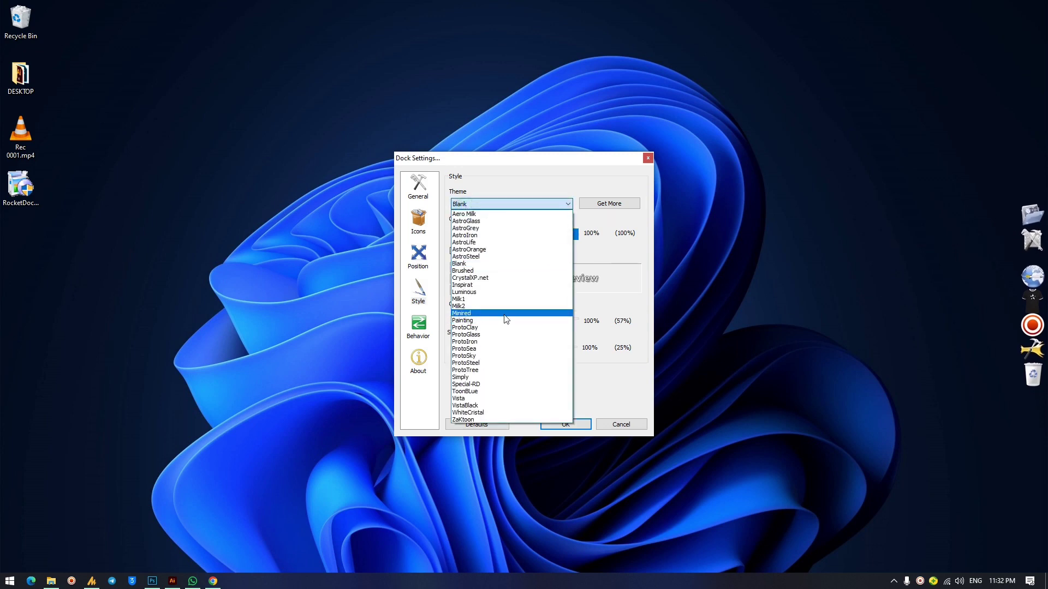
pyautogui.click(622, 299)
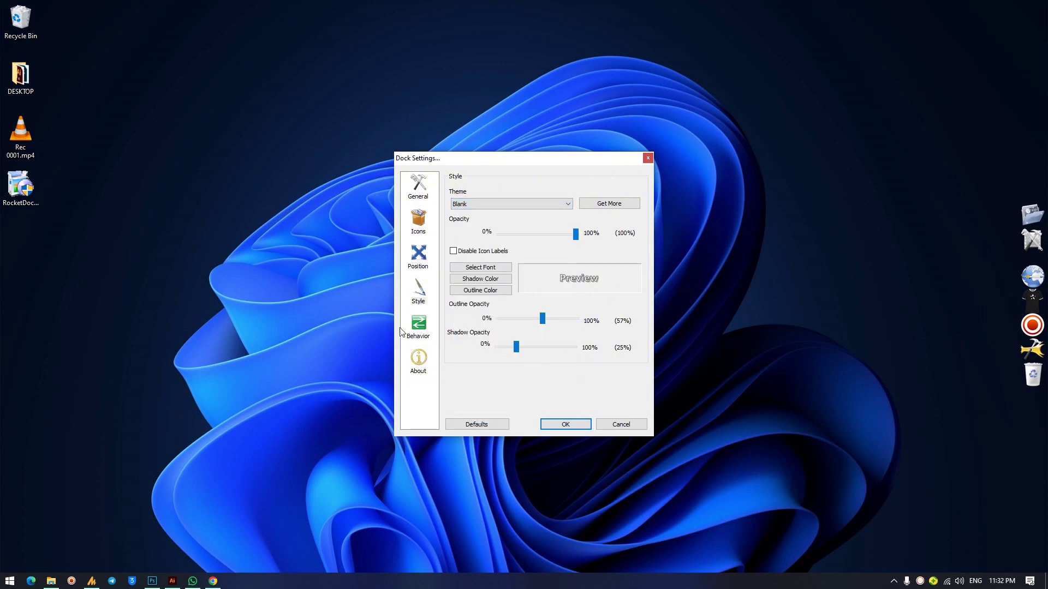
# Go to the dock's behavior settings and look over the icon attention effects, keeping Bounce.
pyautogui.click(419, 323)
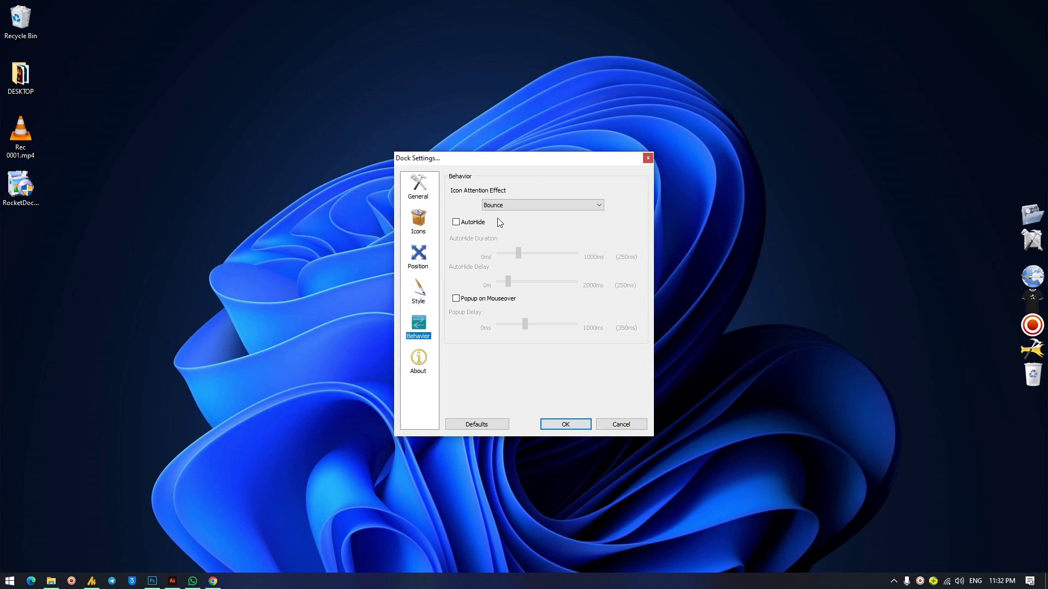
pyautogui.click(504, 206)
pyautogui.click(526, 192)
pyautogui.click(1029, 288)
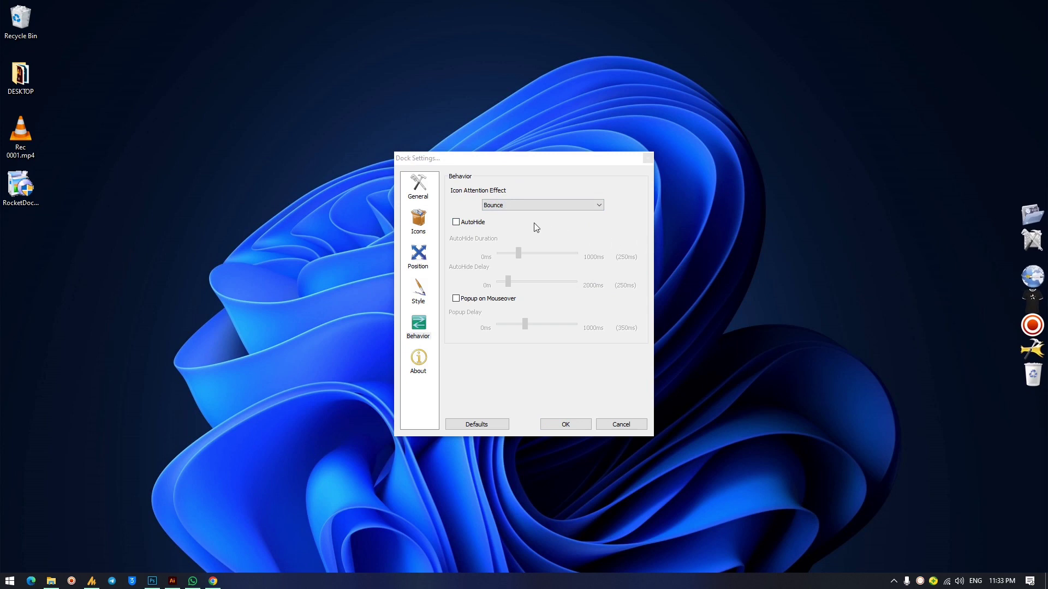
# Turn on AutoHide for the dock and apply the settings.
pyautogui.click(457, 223)
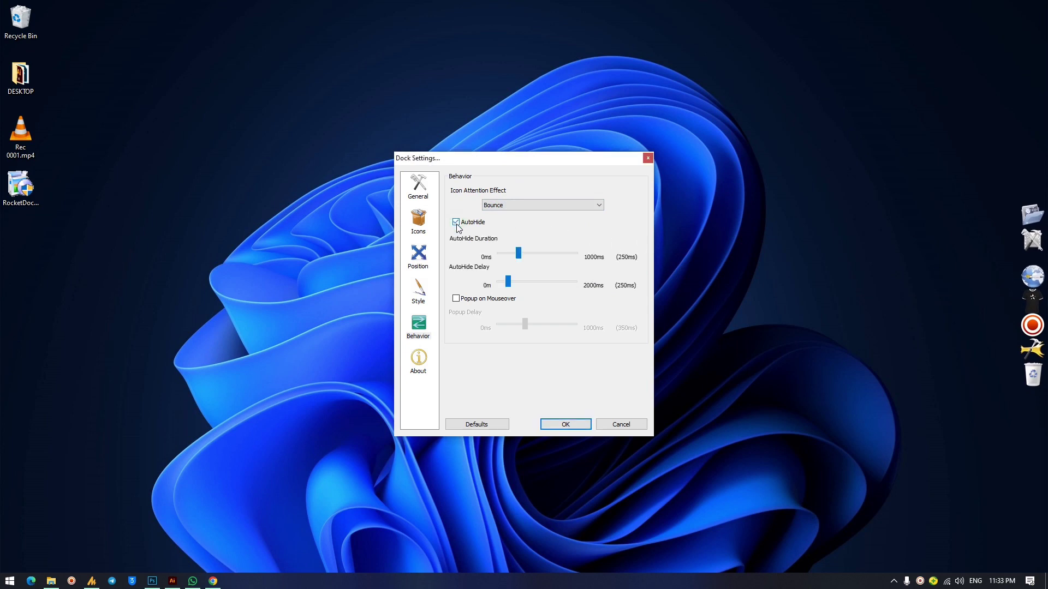
pyautogui.click(457, 223)
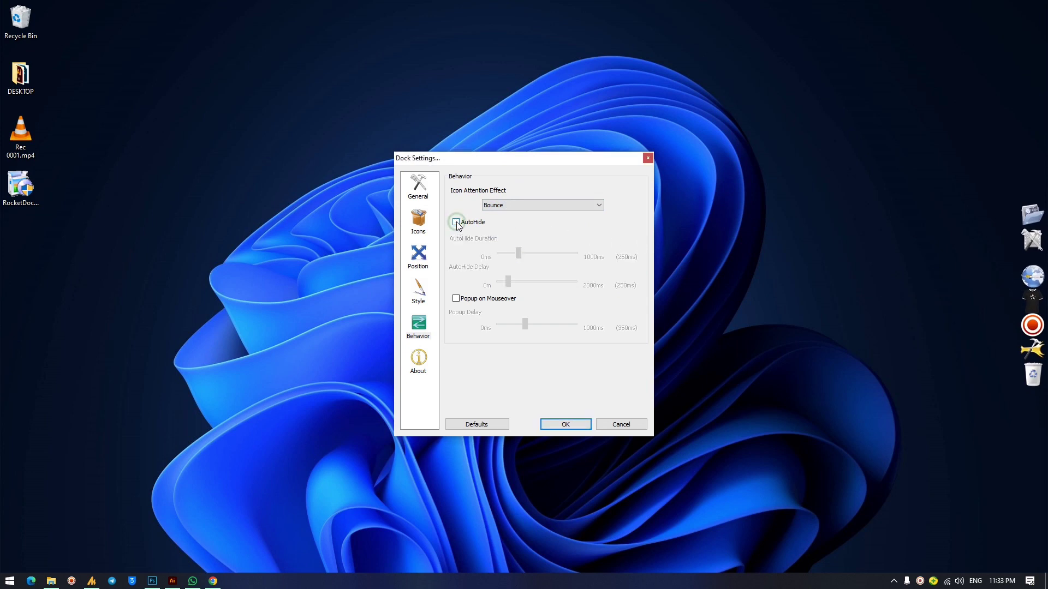
pyautogui.click(457, 223)
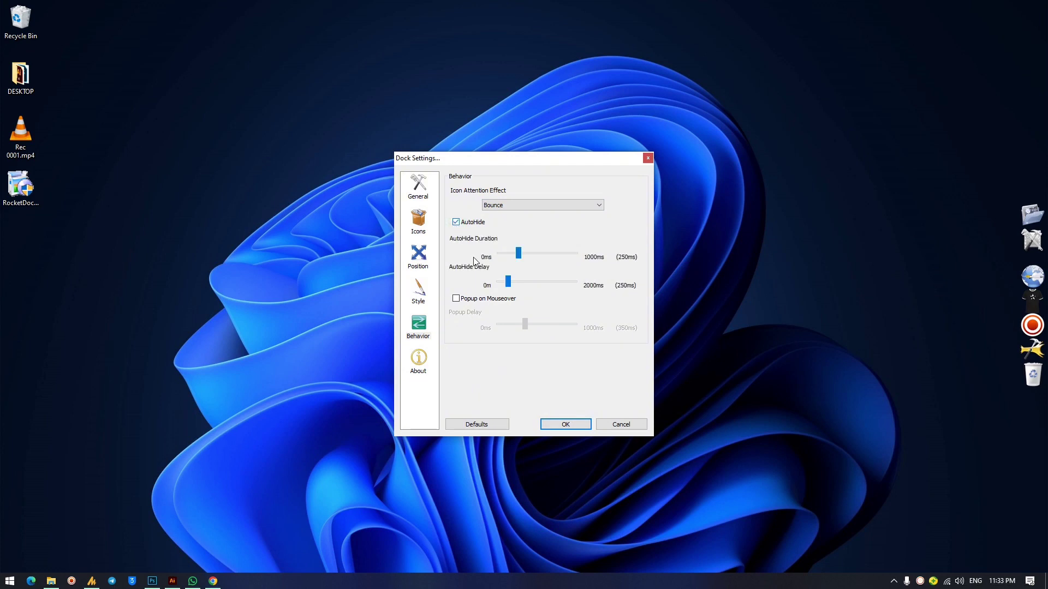
pyautogui.click(566, 425)
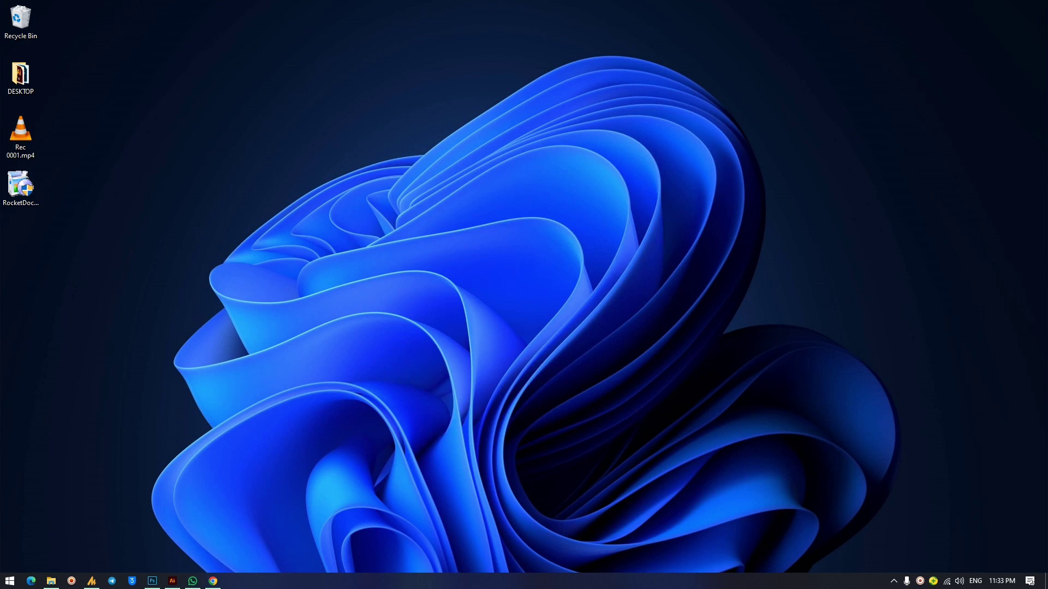
# Reopen the dock settings, enable Popup on Mouseover with AutoHide kept on, and apply the settings.
pyautogui.moveTo(1045, 300)
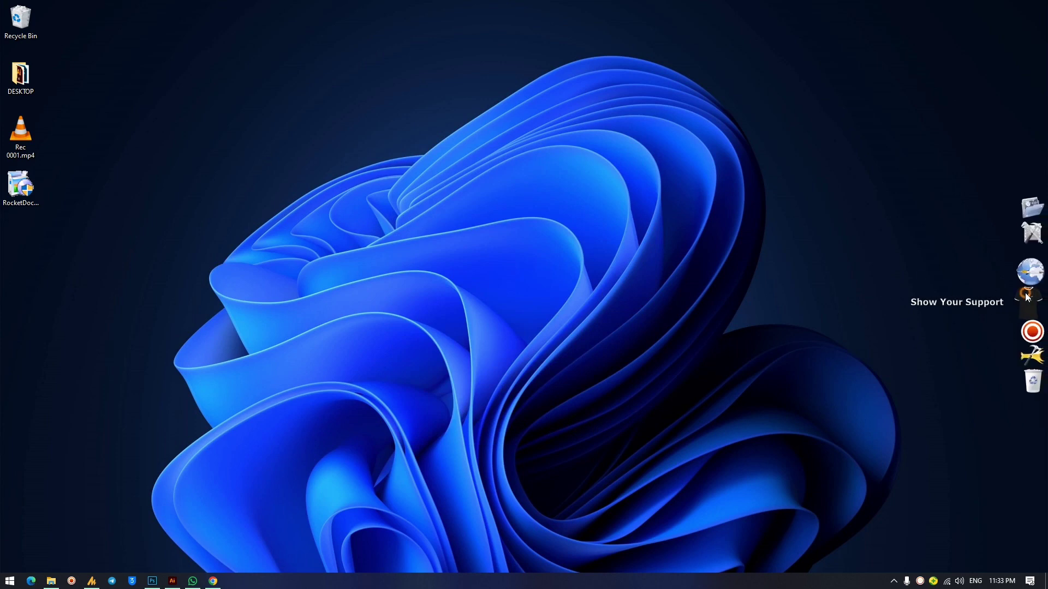
pyautogui.rightClick(1026, 296)
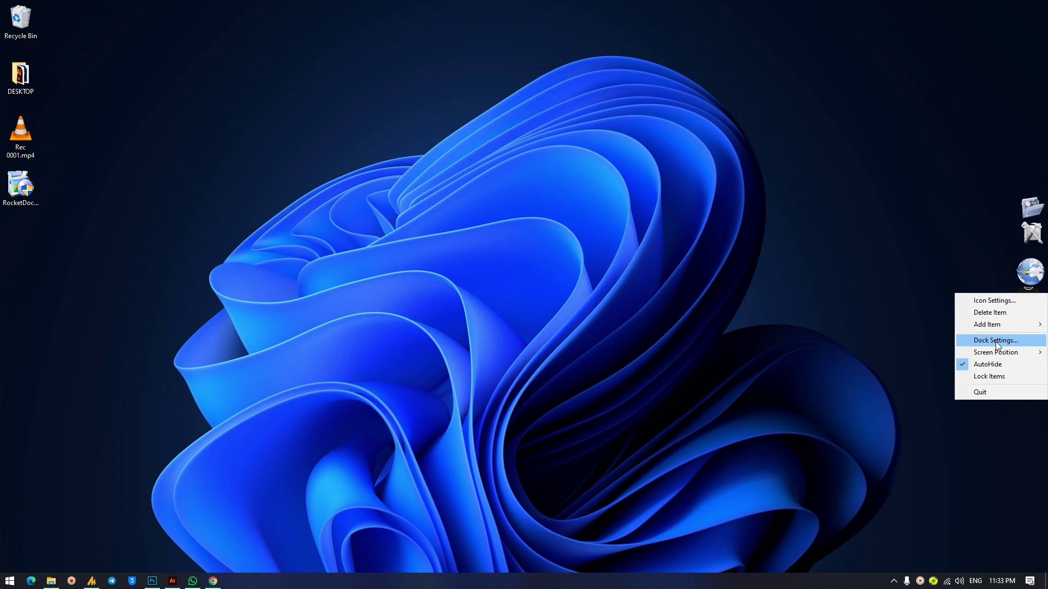
pyautogui.click(995, 341)
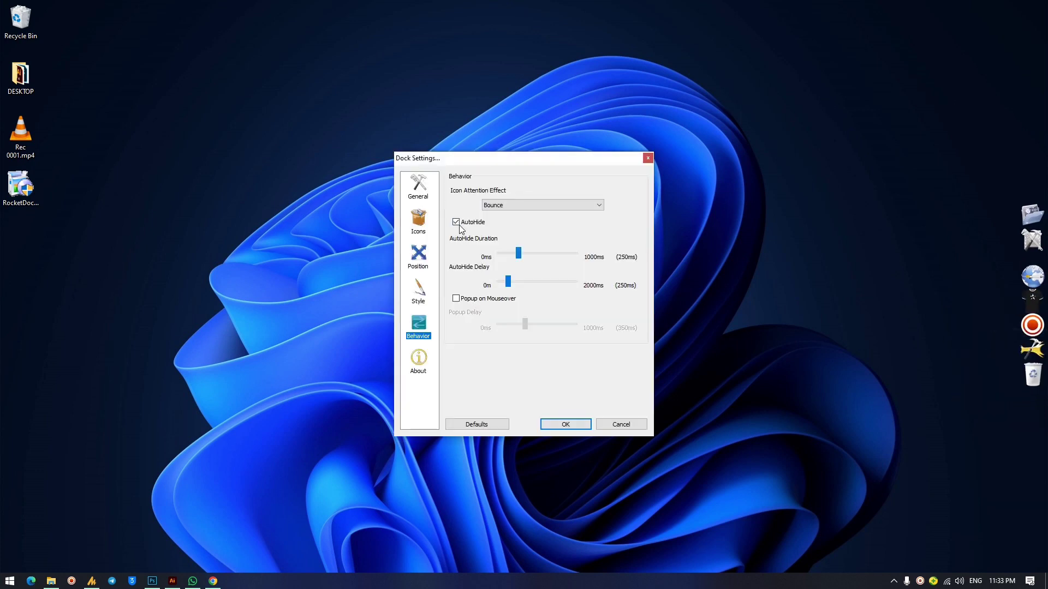
pyautogui.click(456, 222)
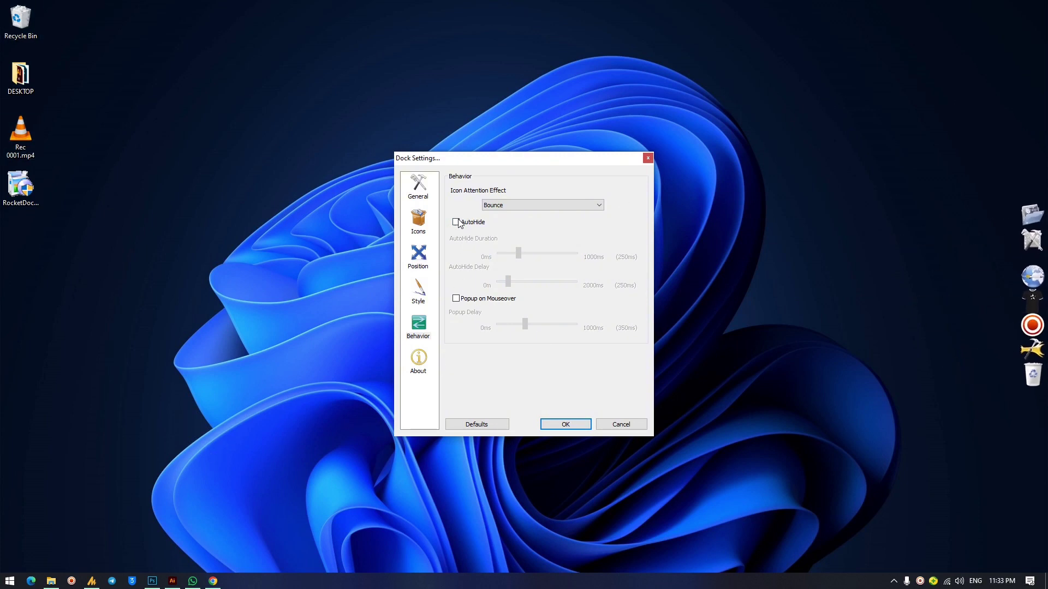
pyautogui.click(456, 300)
pyautogui.click(456, 222)
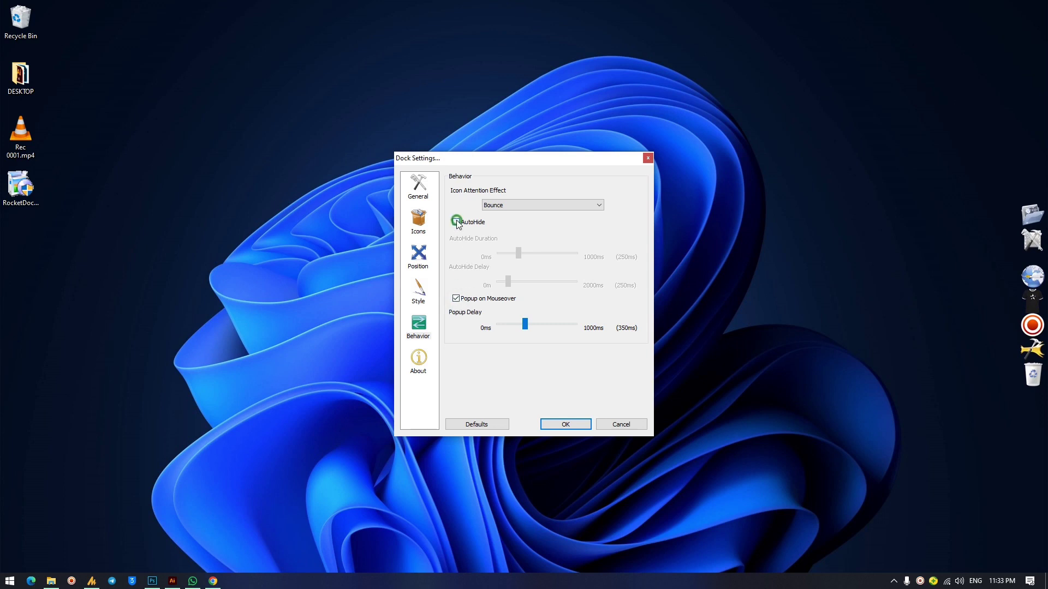
pyautogui.click(558, 424)
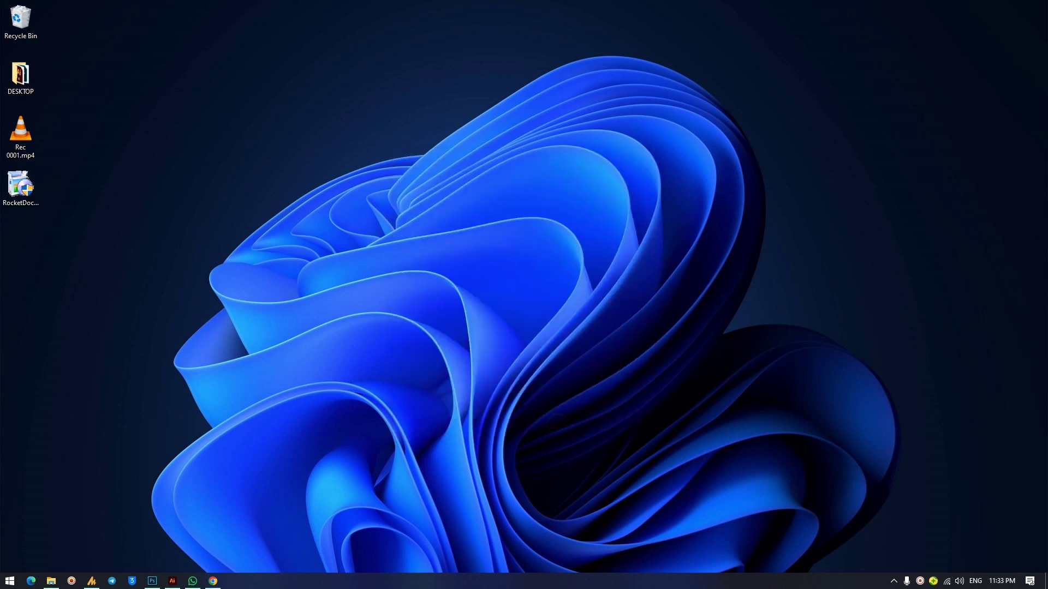
# Reopen the dock settings, turn off Popup on Mouseover and apply the change.
pyautogui.moveTo(1037, 299)
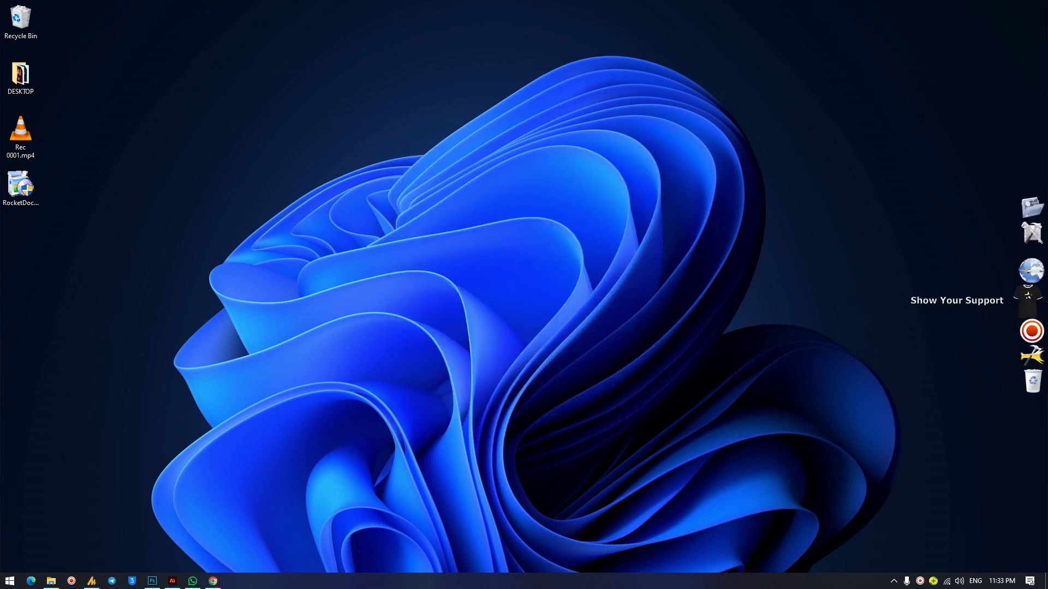
pyautogui.rightClick(1035, 327)
pyautogui.click(992, 371)
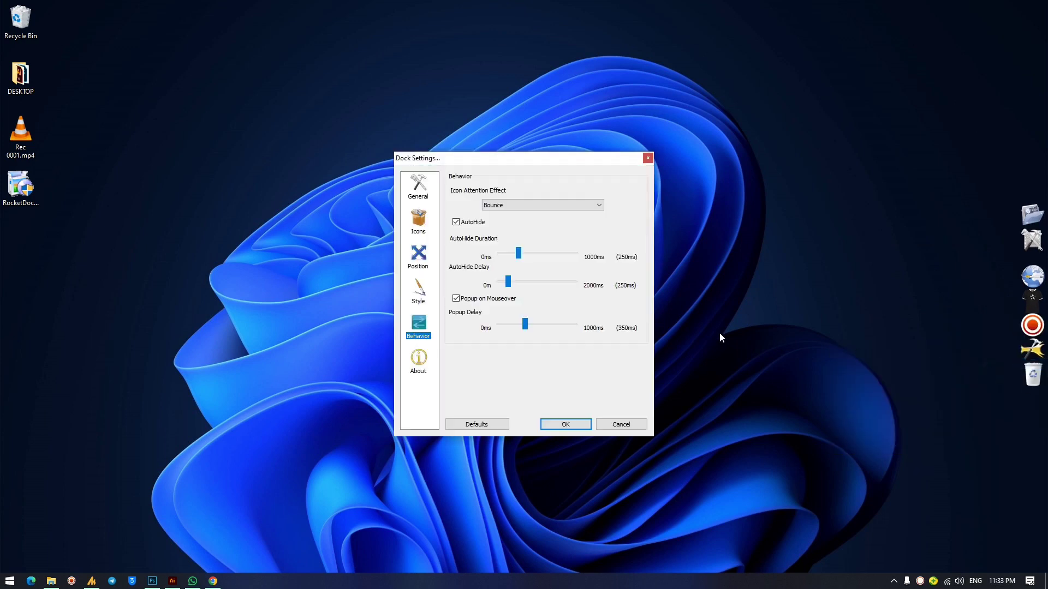
pyautogui.click(456, 301)
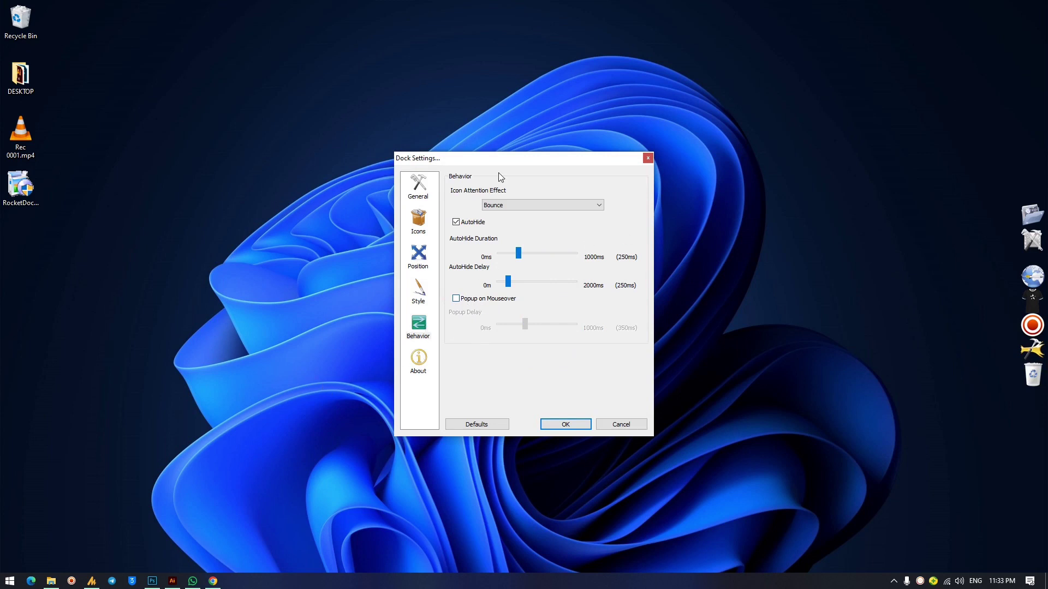
pyautogui.click(566, 425)
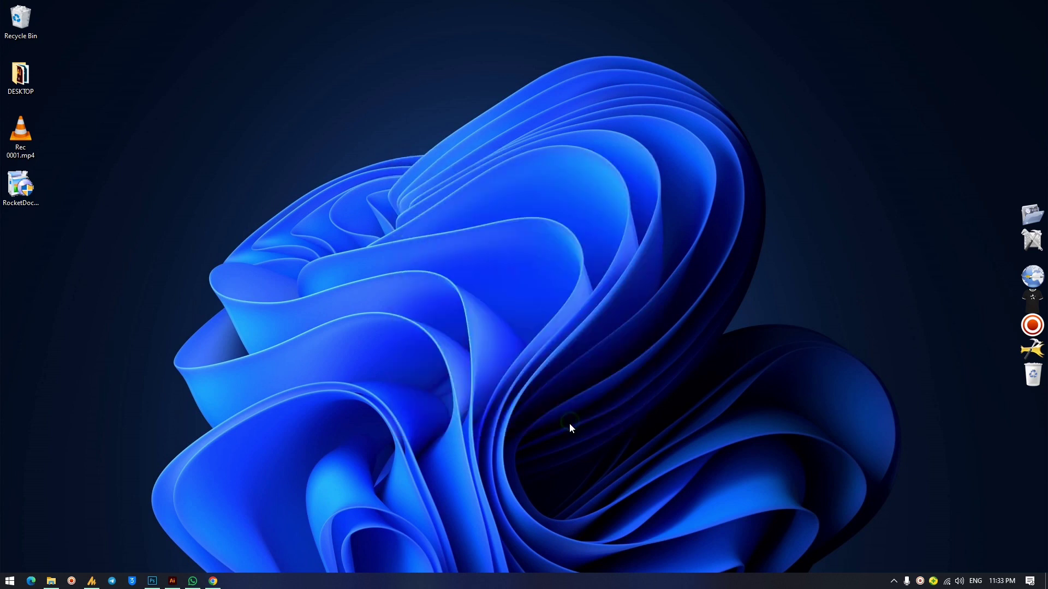
# Reopen the dock settings, turn off AutoHide in the behavior settings and apply the change.
pyautogui.moveTo(1040, 273)
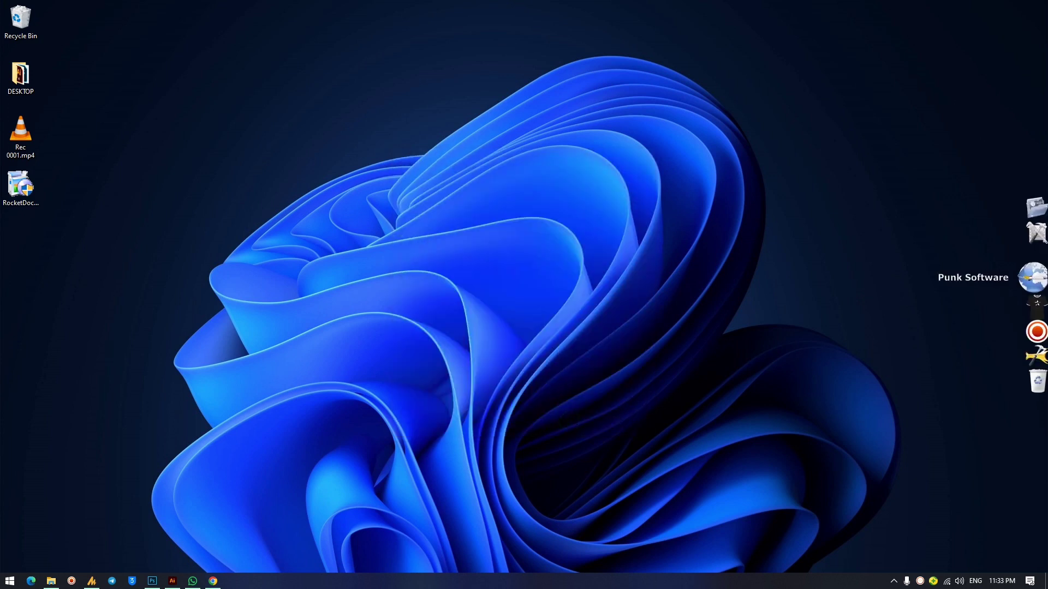
pyautogui.rightClick(1032, 243)
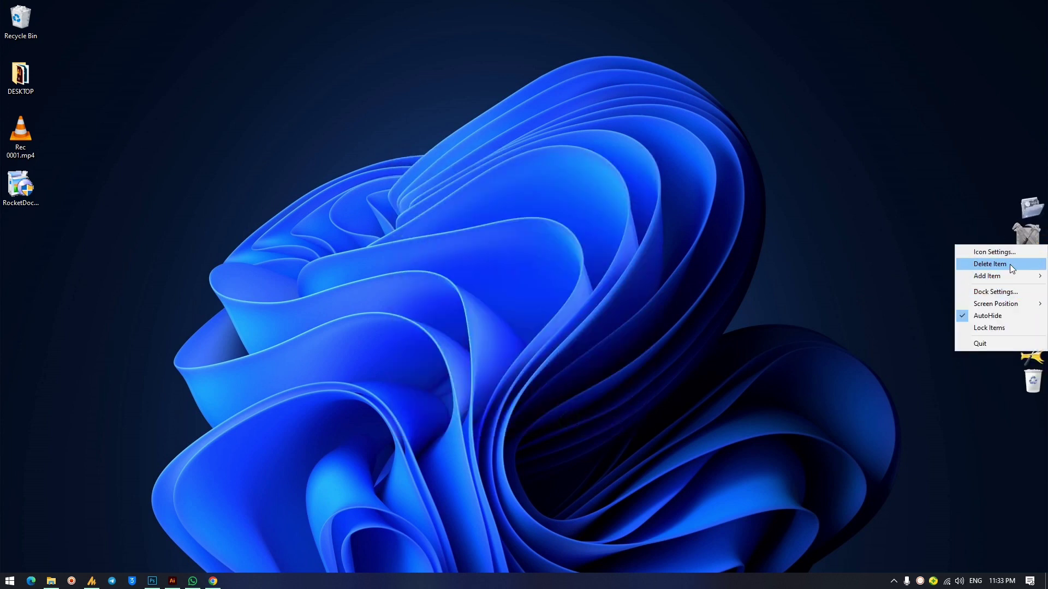
pyautogui.click(1008, 292)
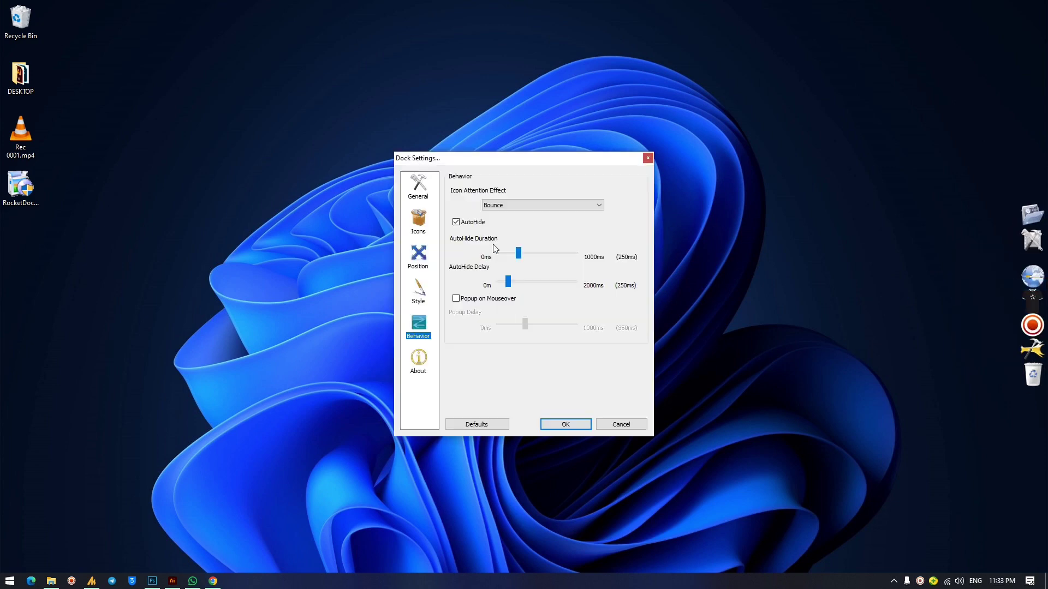
pyautogui.click(455, 222)
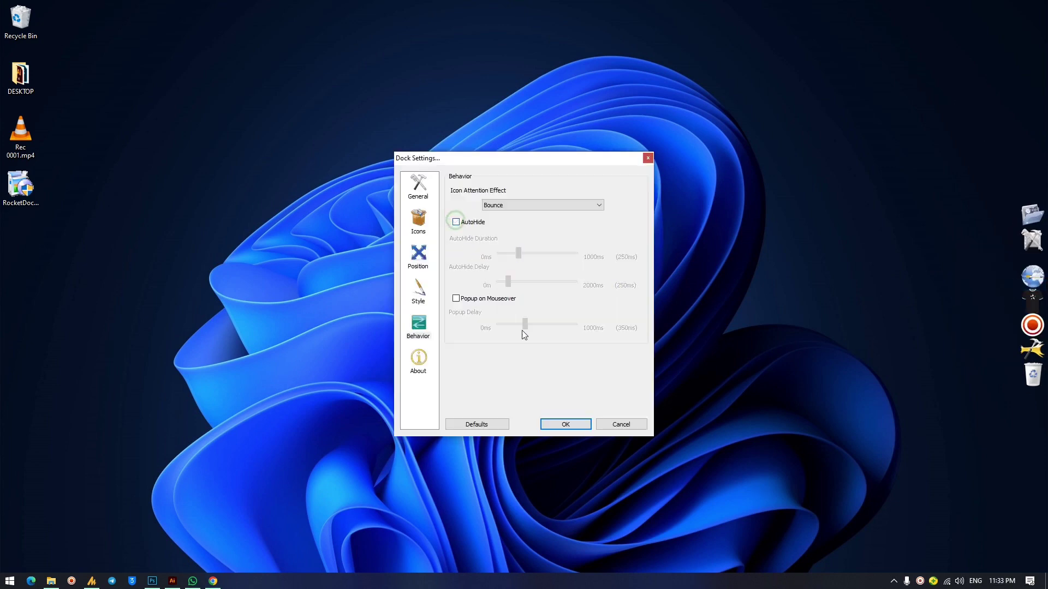
pyautogui.click(566, 424)
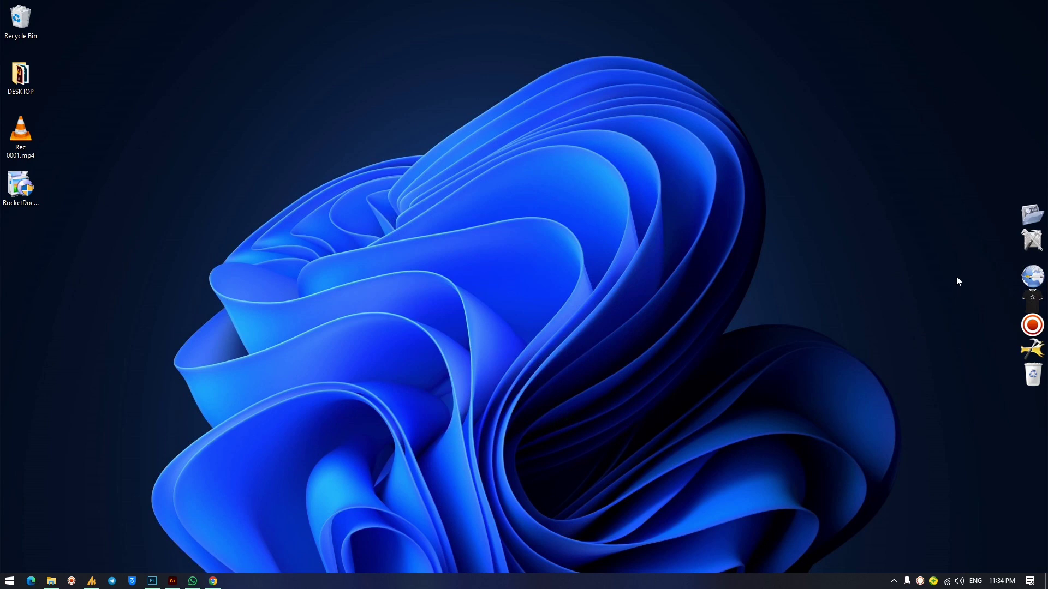
# Open External Drive (D:) from This PC and add its MINE folder to the dock as a shortcut.
pyautogui.click(1040, 236)
pyautogui.doubleClick(190, 264)
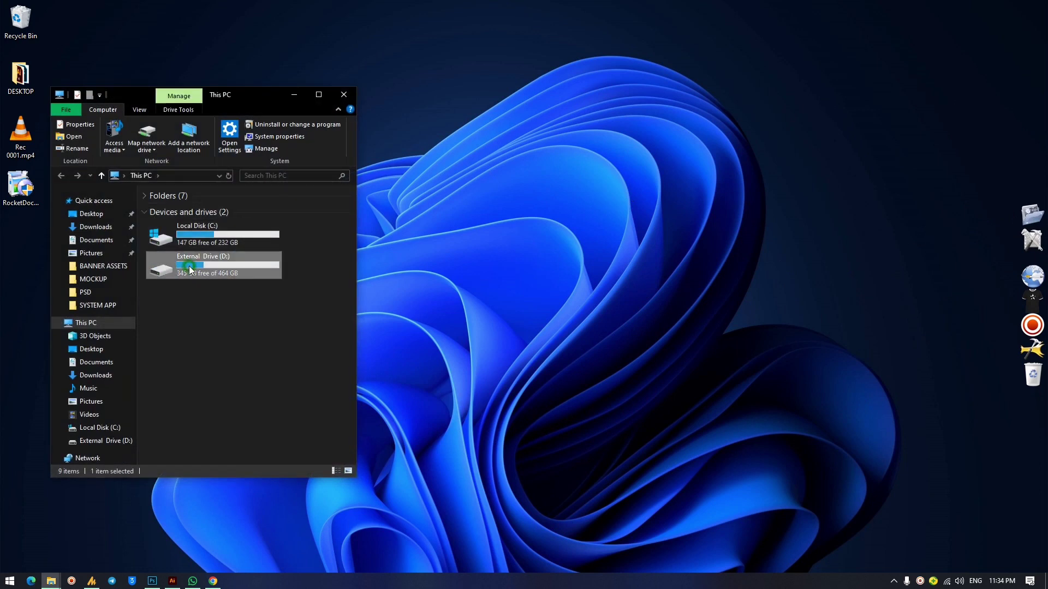
pyautogui.doubleClick(171, 220)
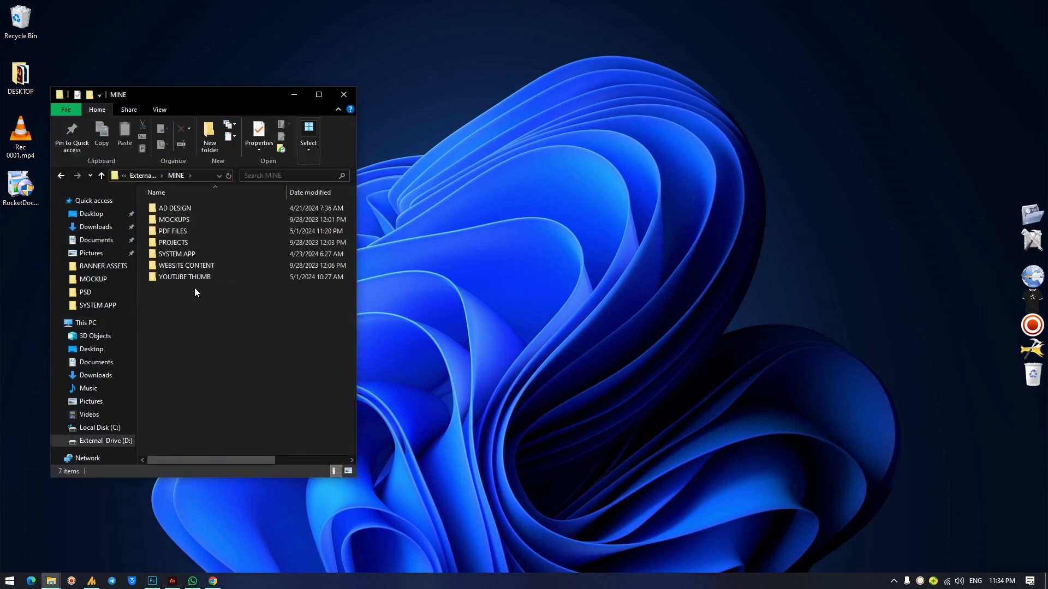
pyautogui.hotkey('alt', 'Left')
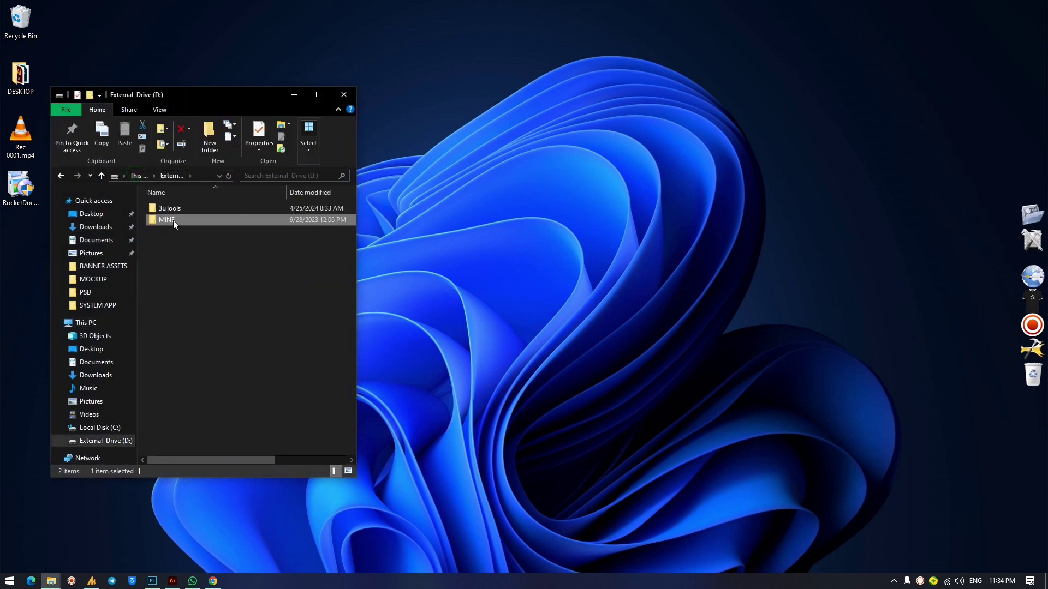
pyautogui.moveTo(165, 220); pyautogui.dragTo(855, 210)
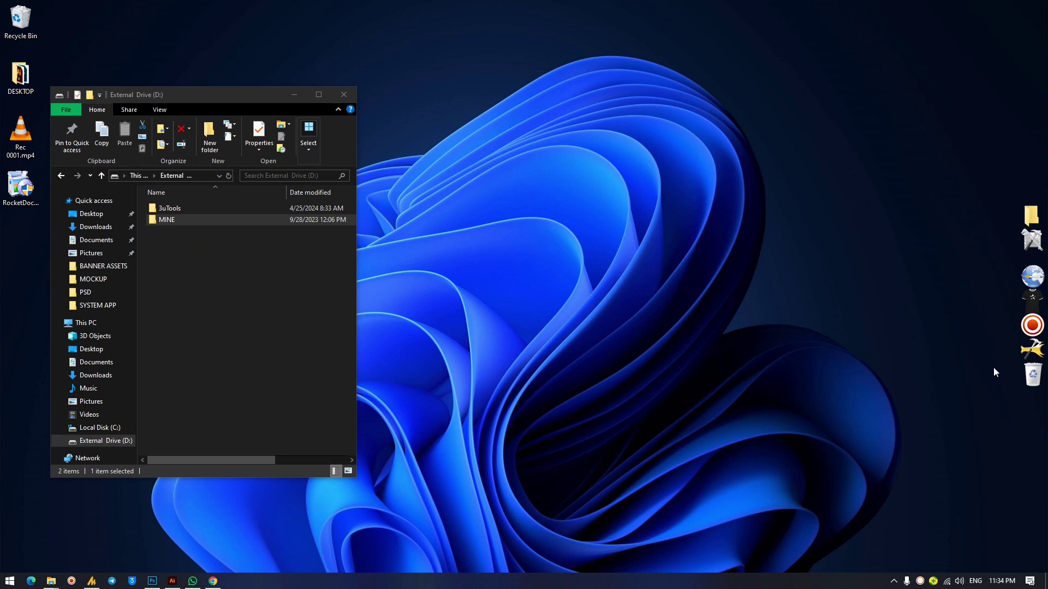
# Look inside AD DESIGN within the MINE folder, return to MINE and add AD DESIGN to the dock.
pyautogui.doubleClick(182, 221)
pyautogui.click(170, 209)
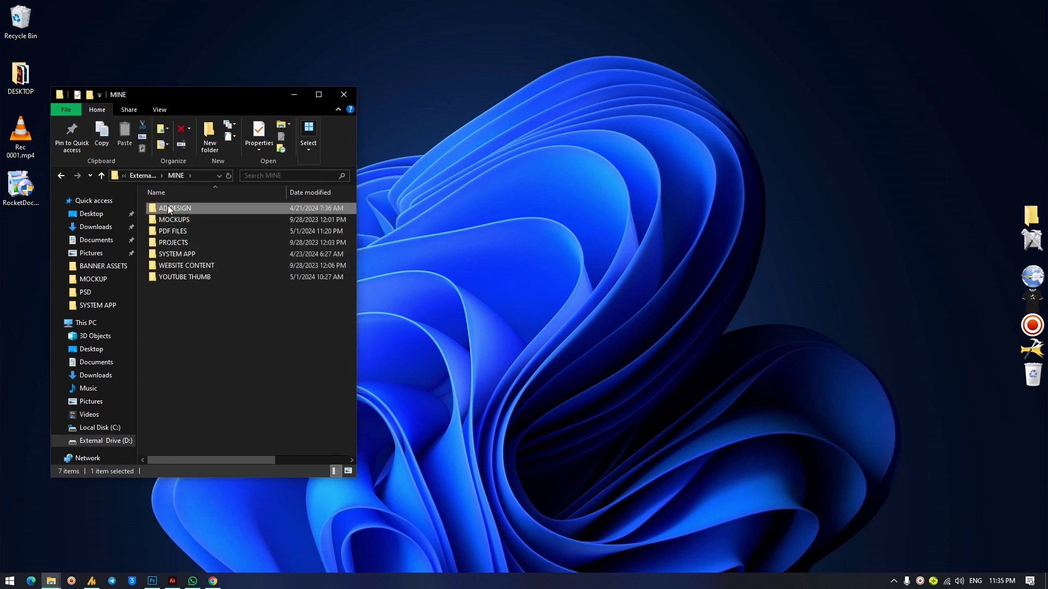
pyautogui.doubleClick(177, 208)
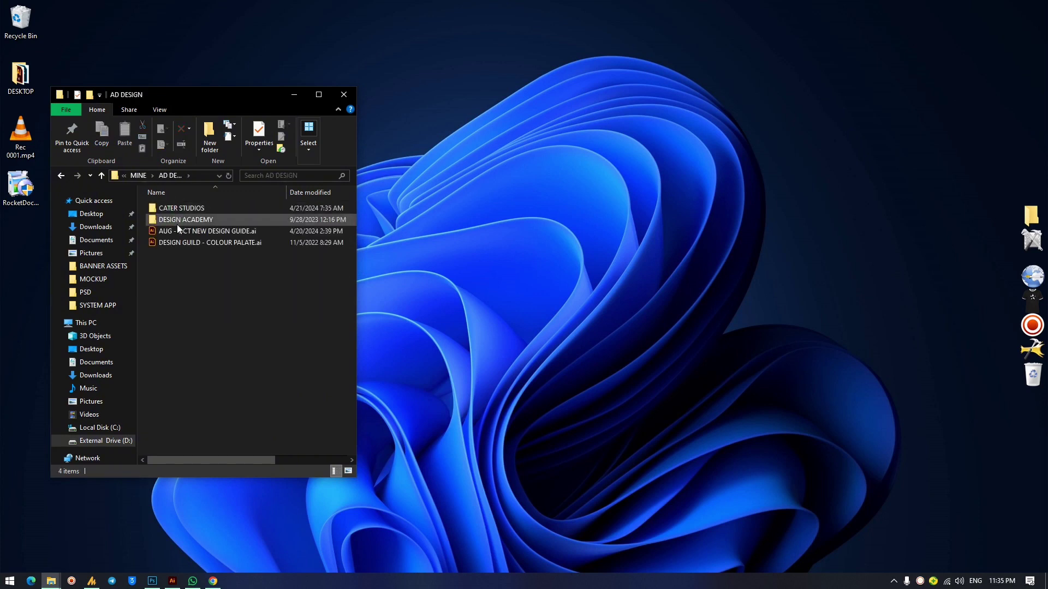
pyautogui.click(171, 209)
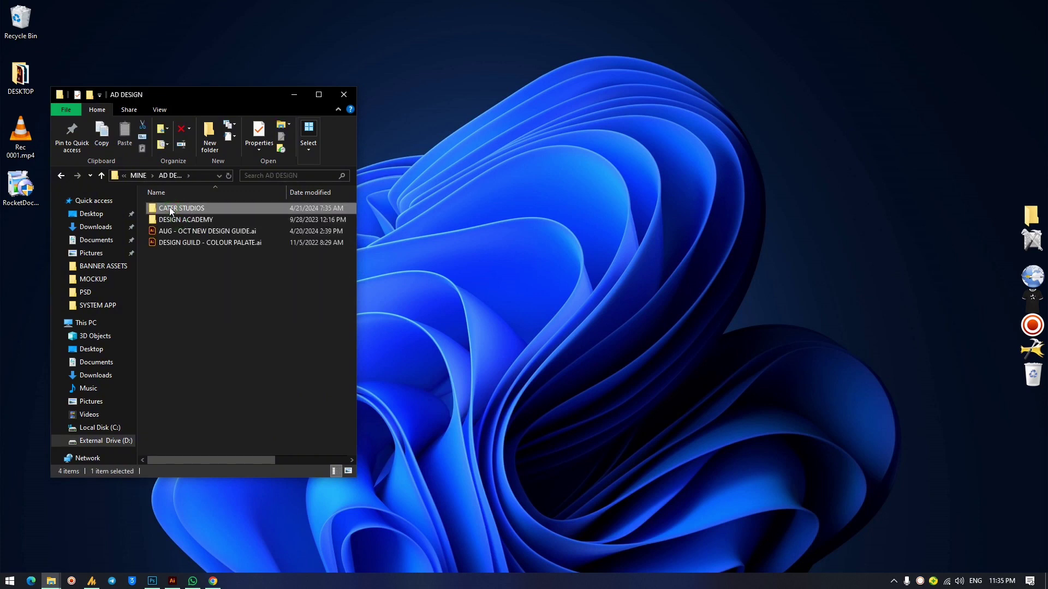
pyautogui.click(138, 175)
pyautogui.moveTo(175, 208); pyautogui.dragTo(1020, 234)
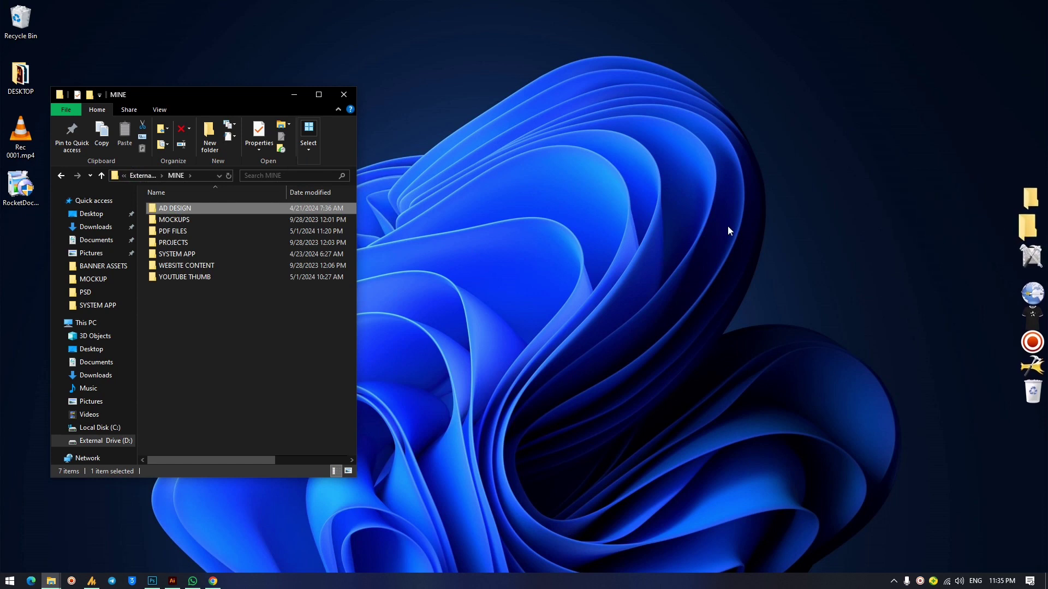
# Add the MOCKUPS folder to the dock, test its shortcut by opening it, and close the opened window.
pyautogui.click(189, 221)
pyautogui.moveTo(169, 219); pyautogui.dragTo(1028, 247)
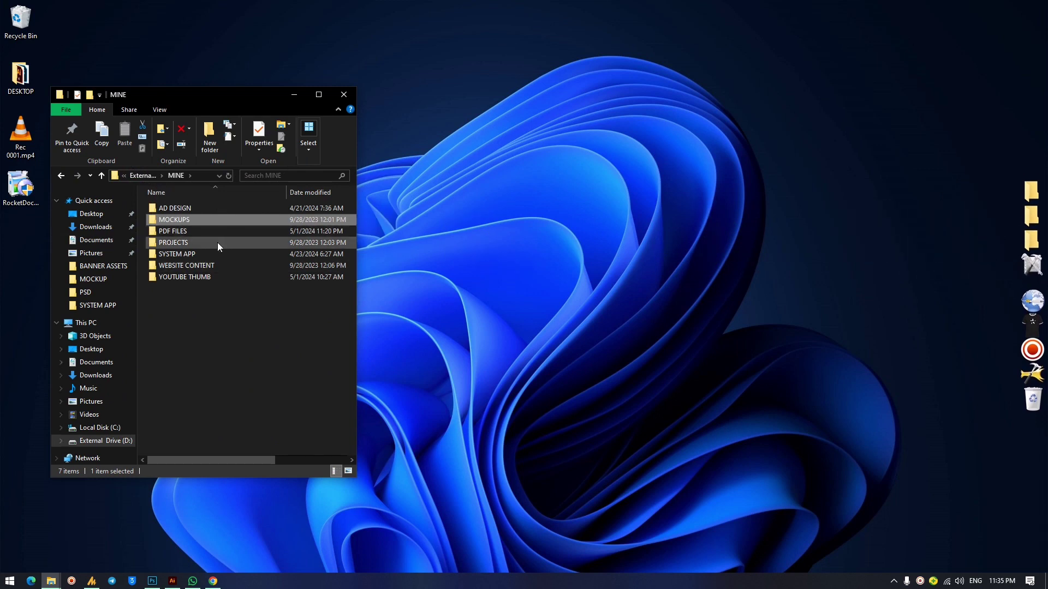
pyautogui.click(1033, 243)
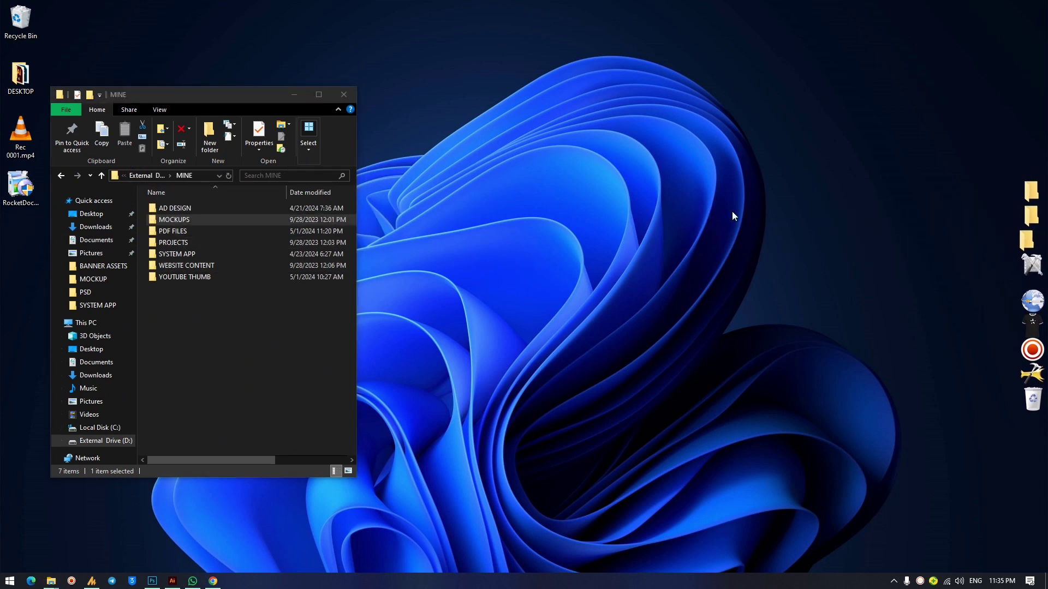
pyautogui.click(356, 108)
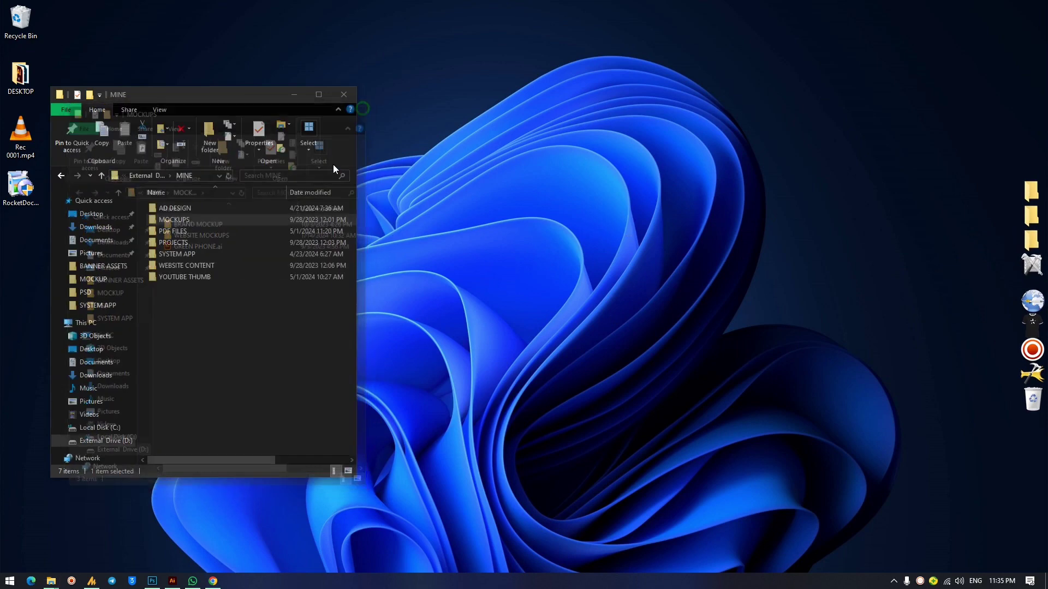
# Add the SYSTEM APP folder from MINE to the dock beside the Screen Recorder icon.
pyautogui.click(180, 231)
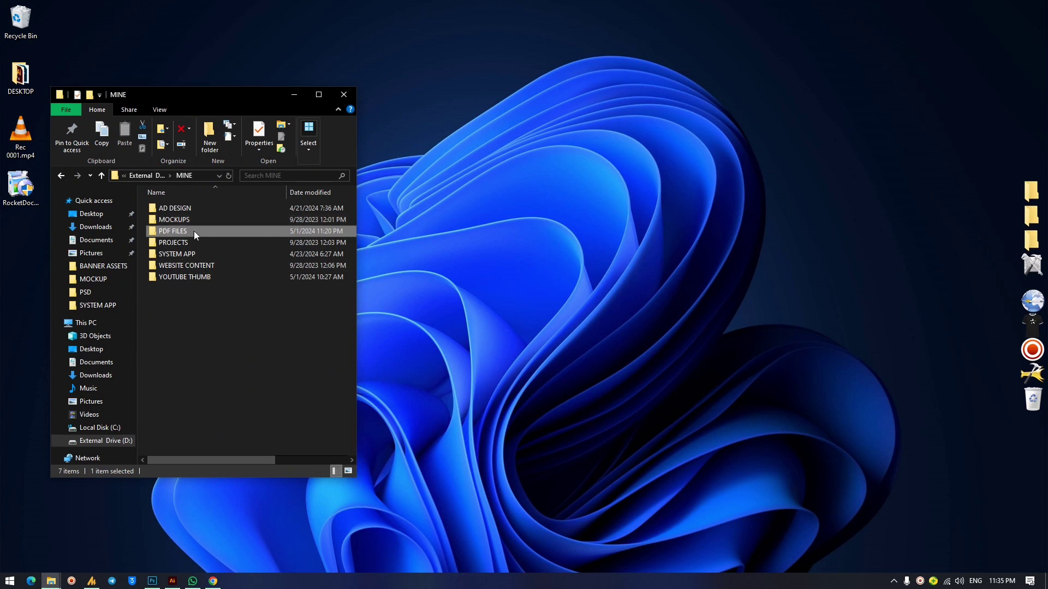
pyautogui.click(175, 243)
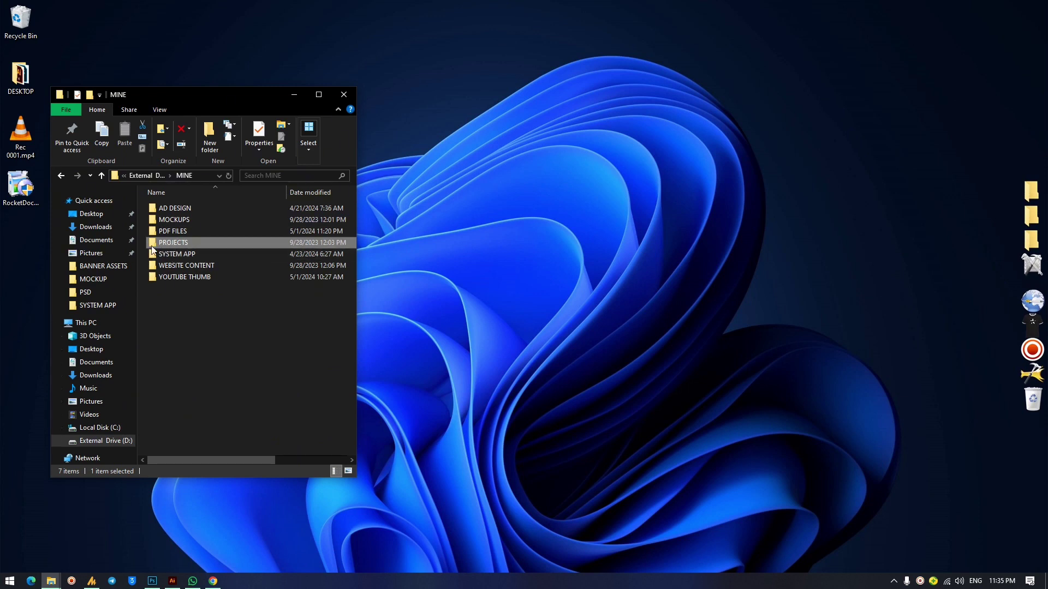
pyautogui.moveTo(179, 245)
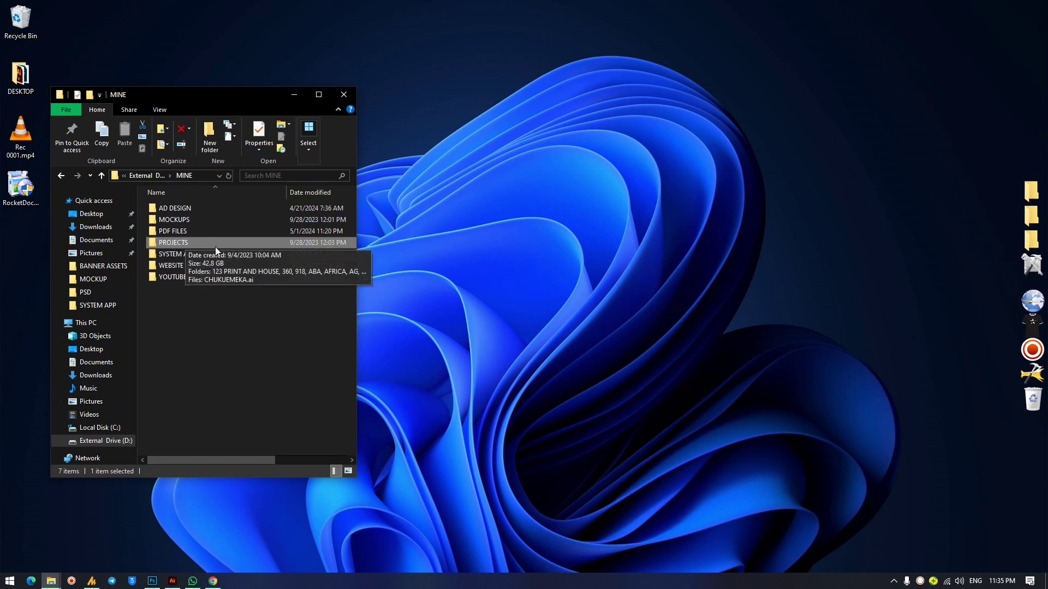
pyautogui.click(172, 254)
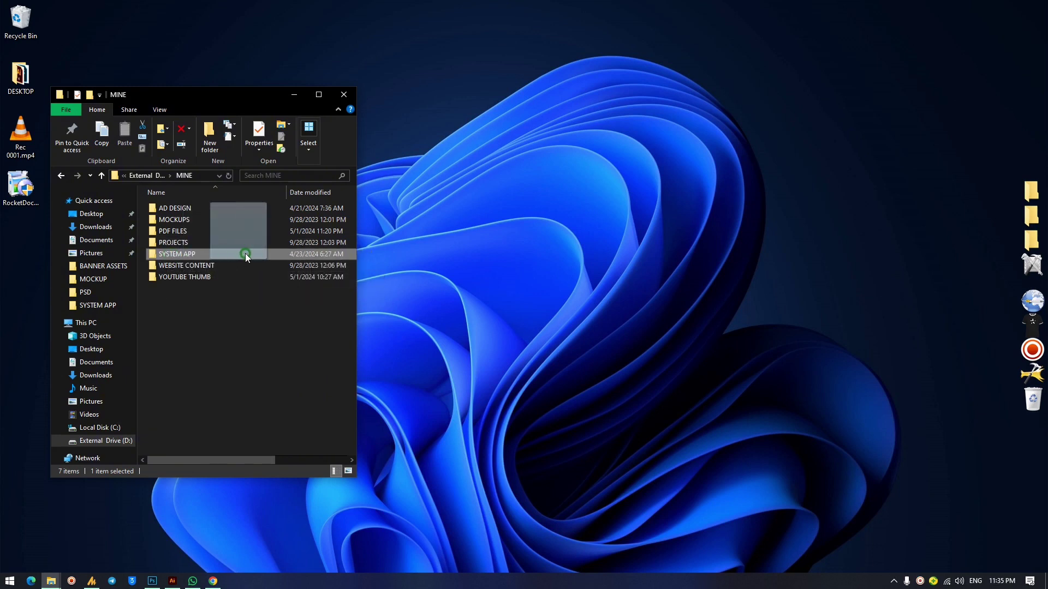
pyautogui.moveTo(1041, 382); pyautogui.dragTo(1036, 369)
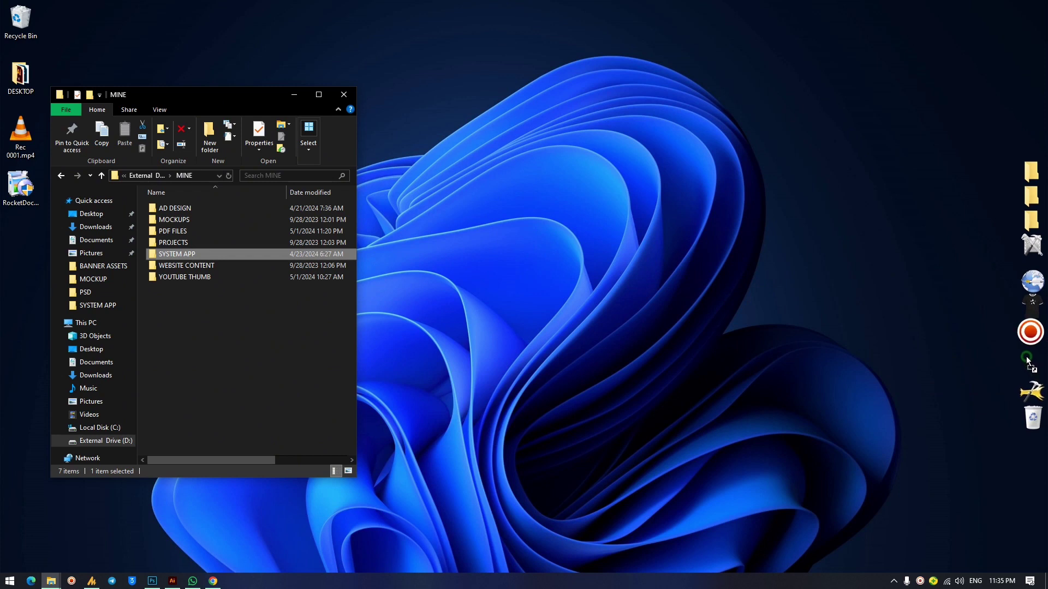
# Remove the Punk Software link and the other default tool icons from the dock, and place SYSTEM APP above Screen Recorder.
pyautogui.moveTo(1041, 294); pyautogui.dragTo(935, 300)
pyautogui.moveTo(1032, 301); pyautogui.dragTo(933, 290)
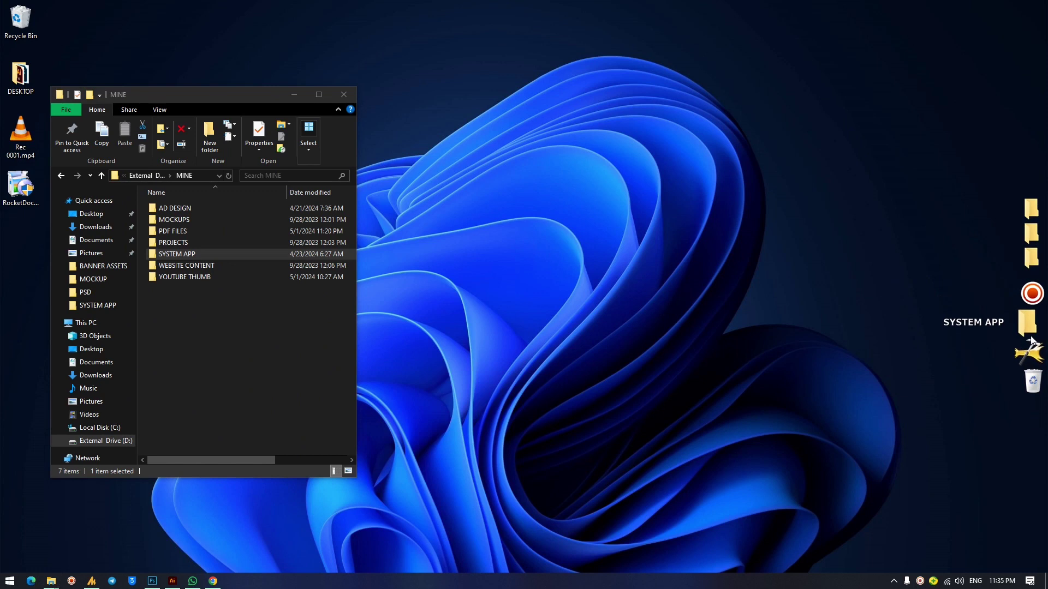
pyautogui.moveTo(1030, 297); pyautogui.dragTo(830, 350)
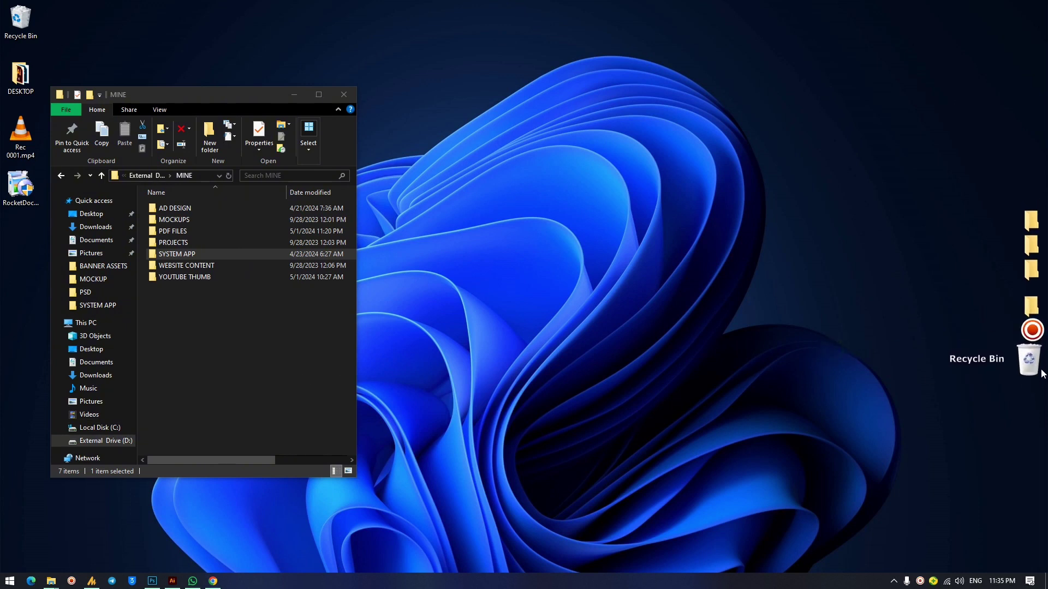
# Add the YOUTUBE THUMB folder to the dock above Recycle Bin, test its shortcut, and close the opened window.
pyautogui.click(194, 266)
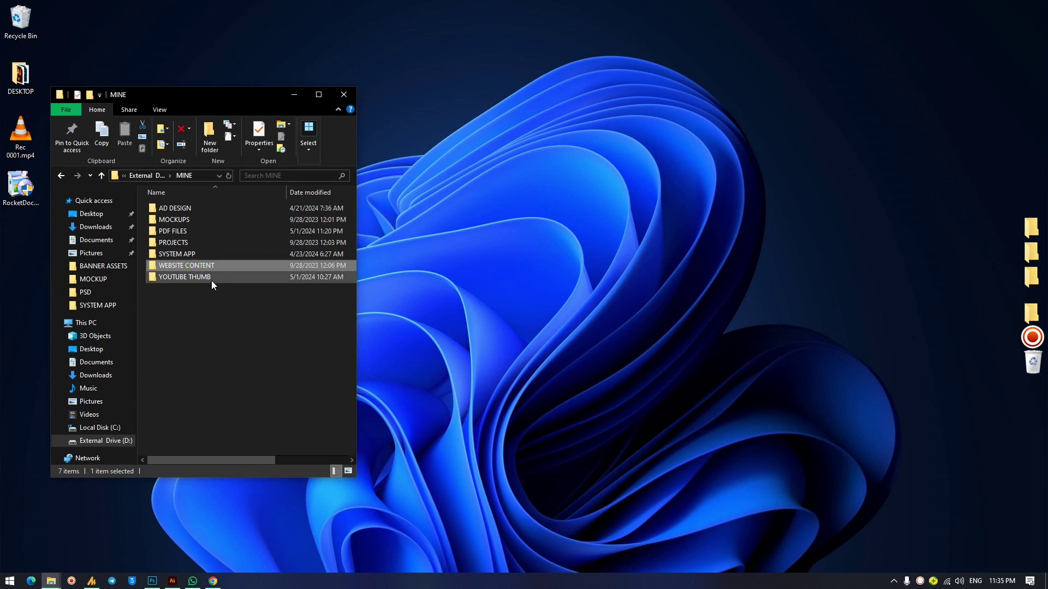
pyautogui.click(193, 277)
pyautogui.moveTo(185, 279); pyautogui.dragTo(1031, 352)
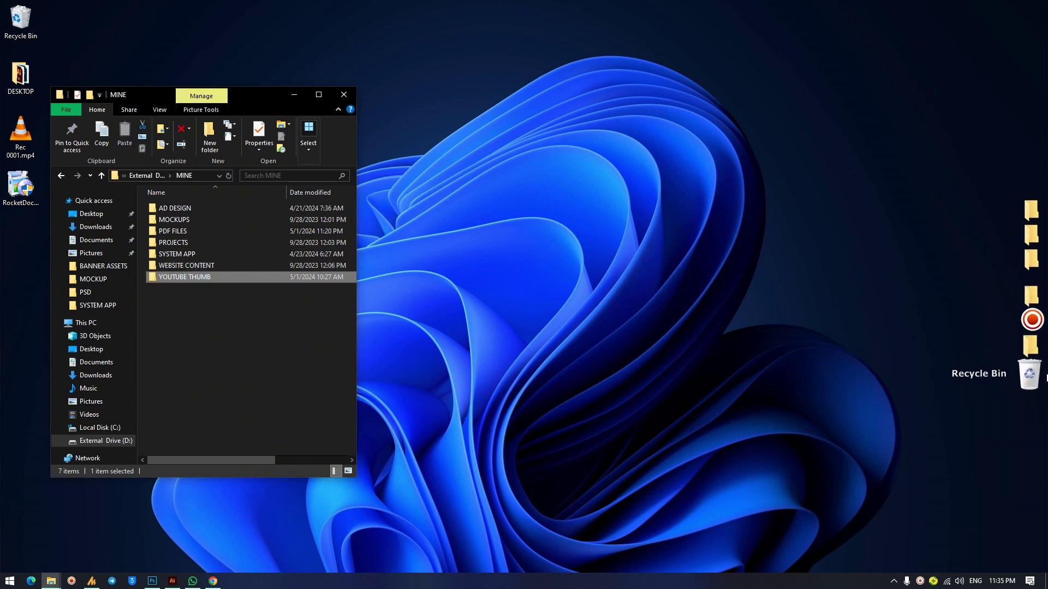
pyautogui.click(1020, 351)
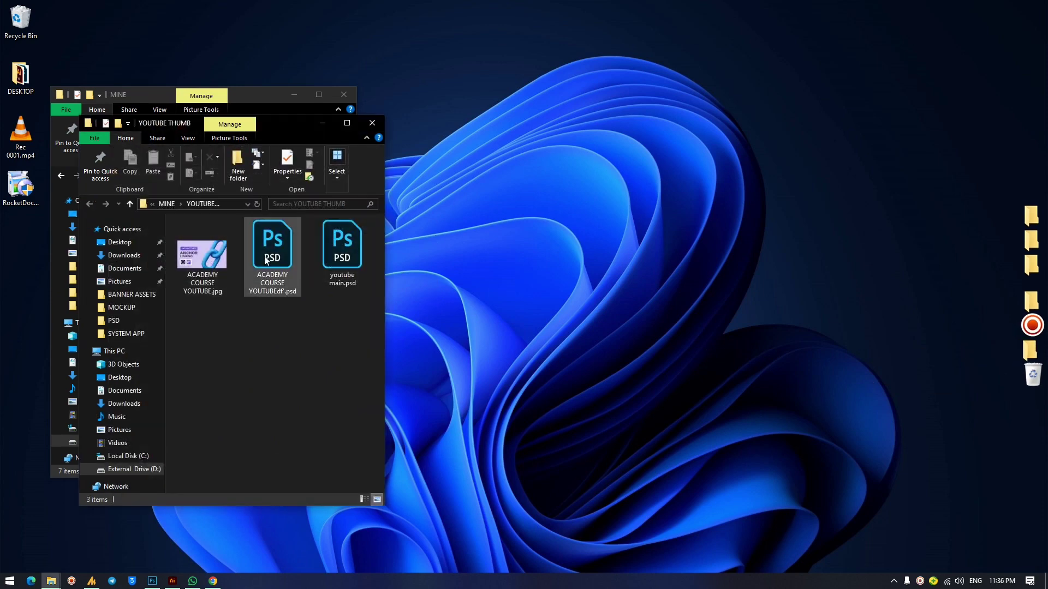
pyautogui.click(372, 122)
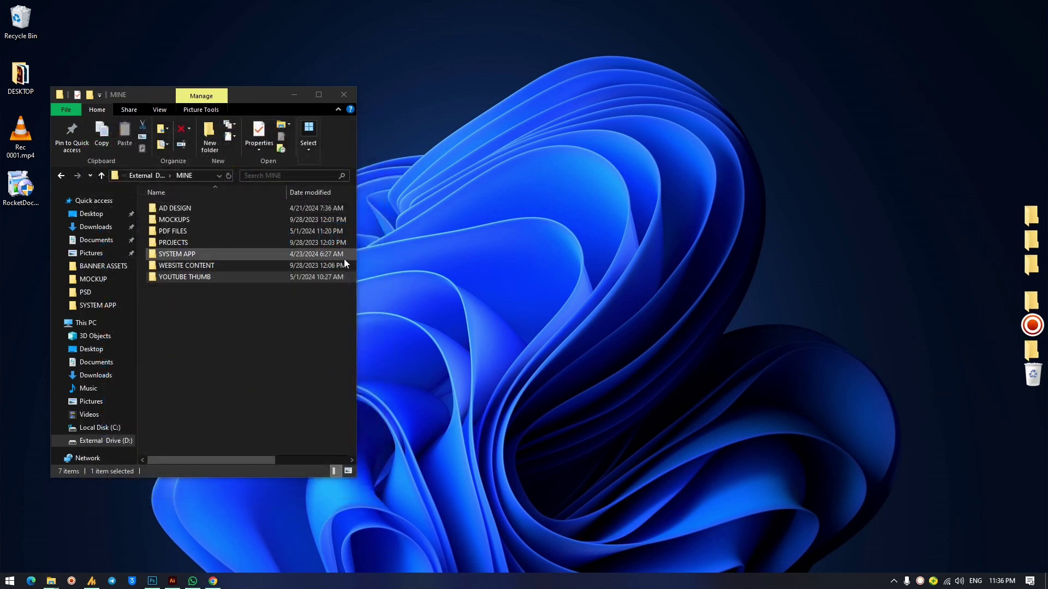
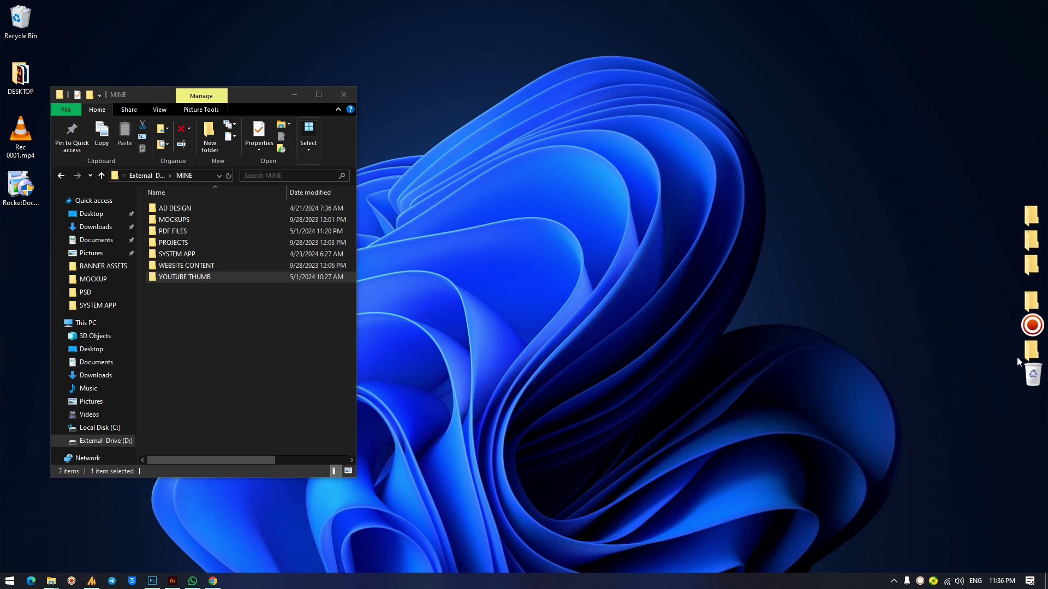
# Set the dock's icon size to 48px and zoom to 41px, apply the settings, and close the MINE folder window.
pyautogui.rightClick(1031, 298)
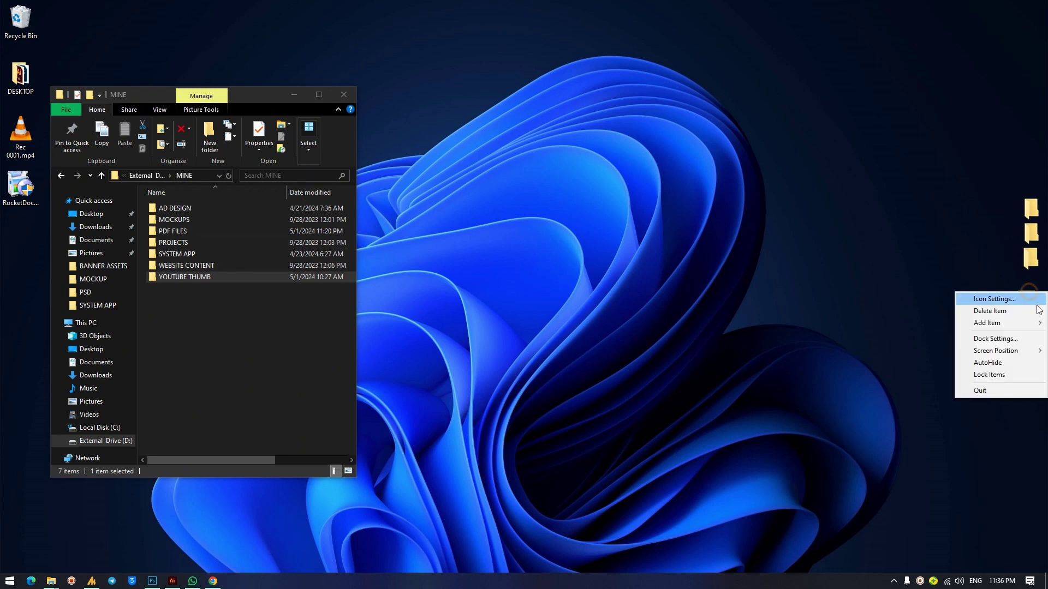
pyautogui.click(991, 343)
pyautogui.click(418, 223)
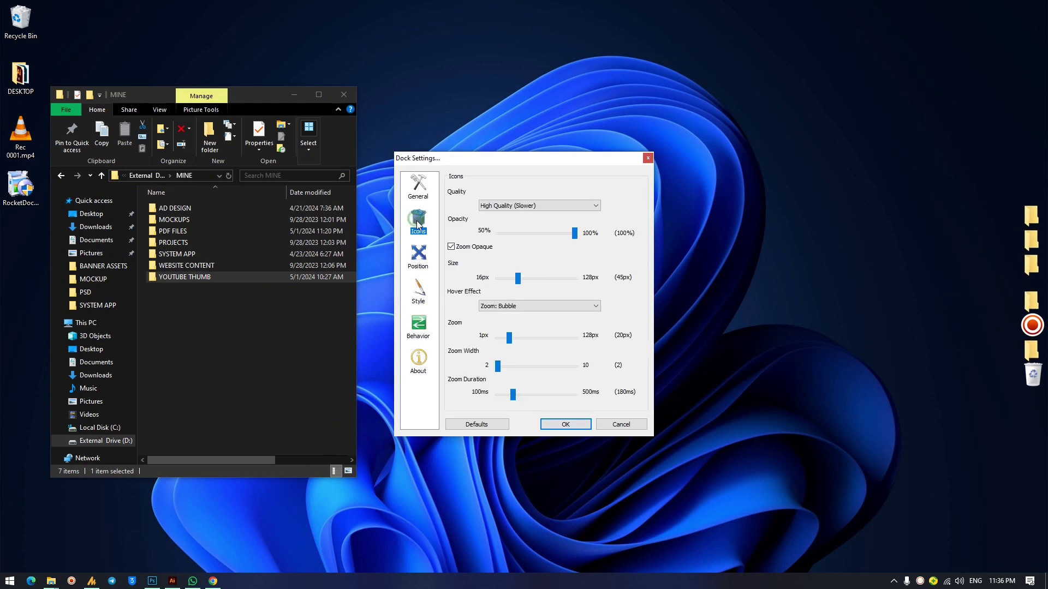
pyautogui.click(418, 256)
pyautogui.click(424, 292)
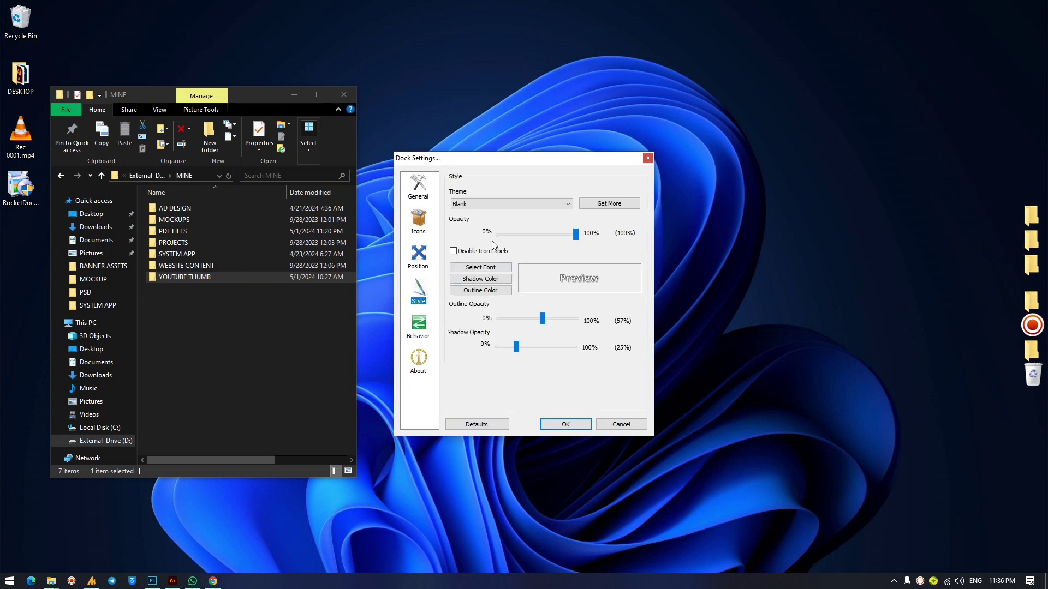
pyautogui.click(428, 198)
pyautogui.click(415, 231)
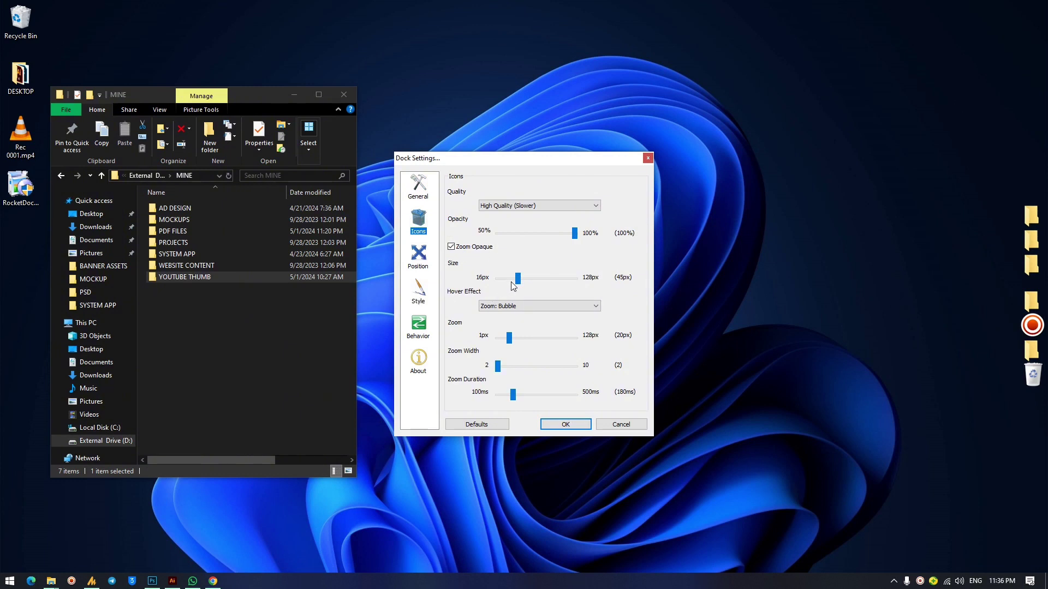
pyautogui.moveTo(519, 285); pyautogui.dragTo(522, 288)
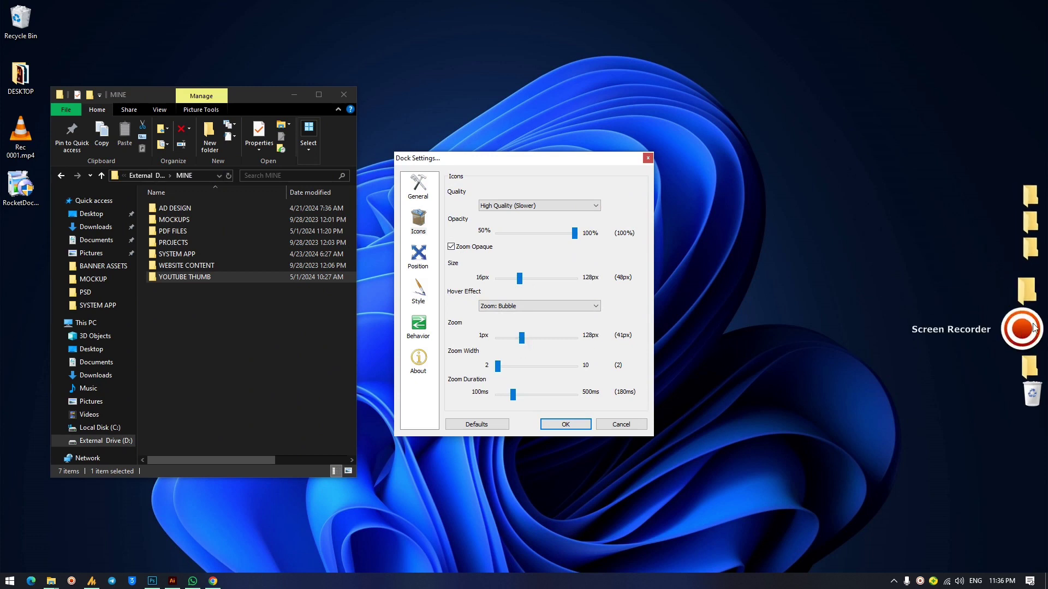
pyautogui.click(561, 425)
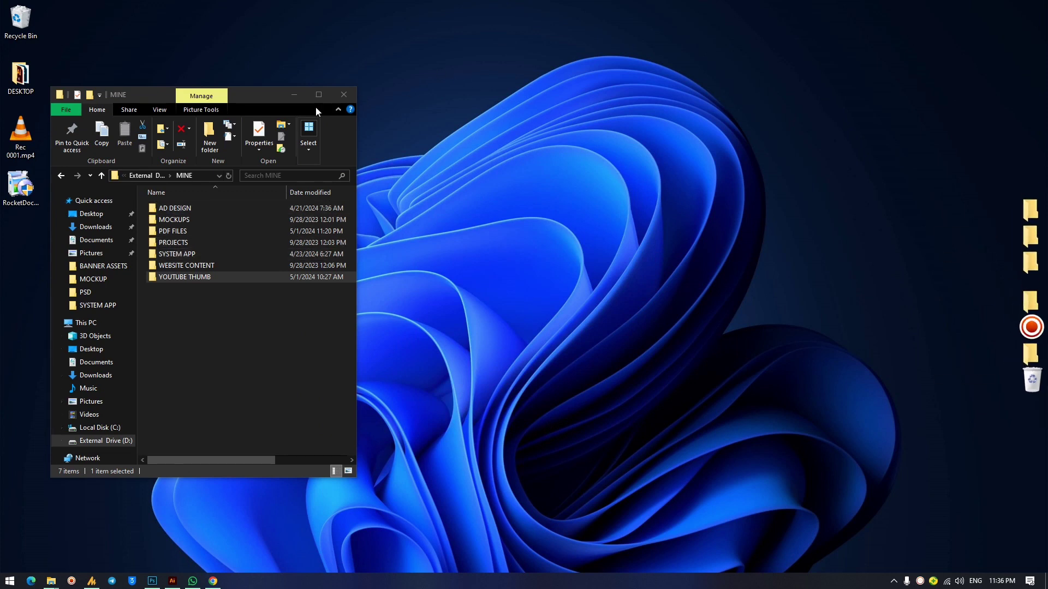
pyautogui.click(345, 95)
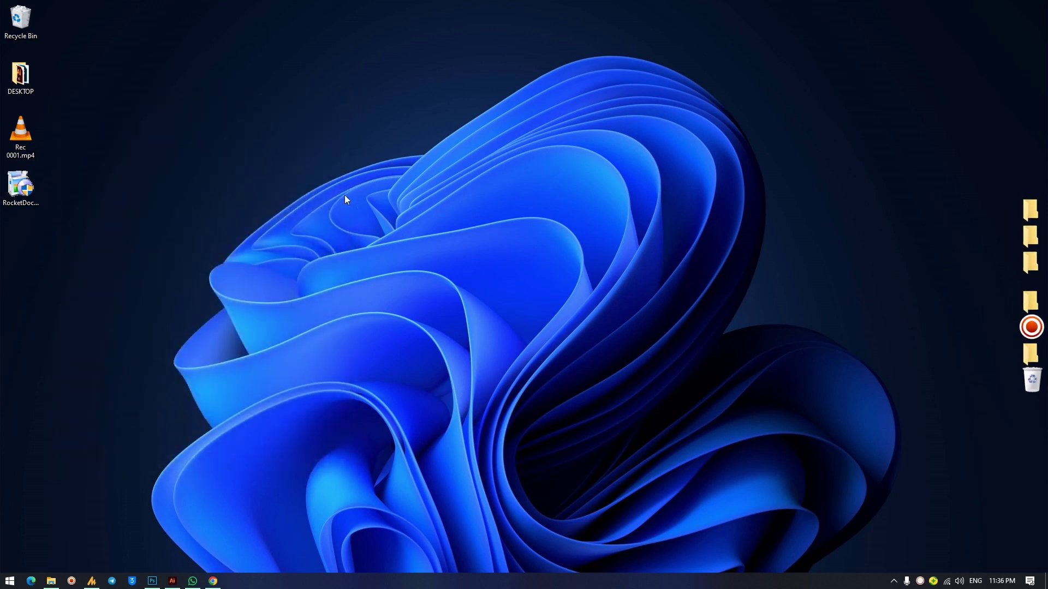
# Delete the RocketDock installer from the desktop and empty the Recycle Bin through its desktop icon.
pyautogui.click(29, 192)
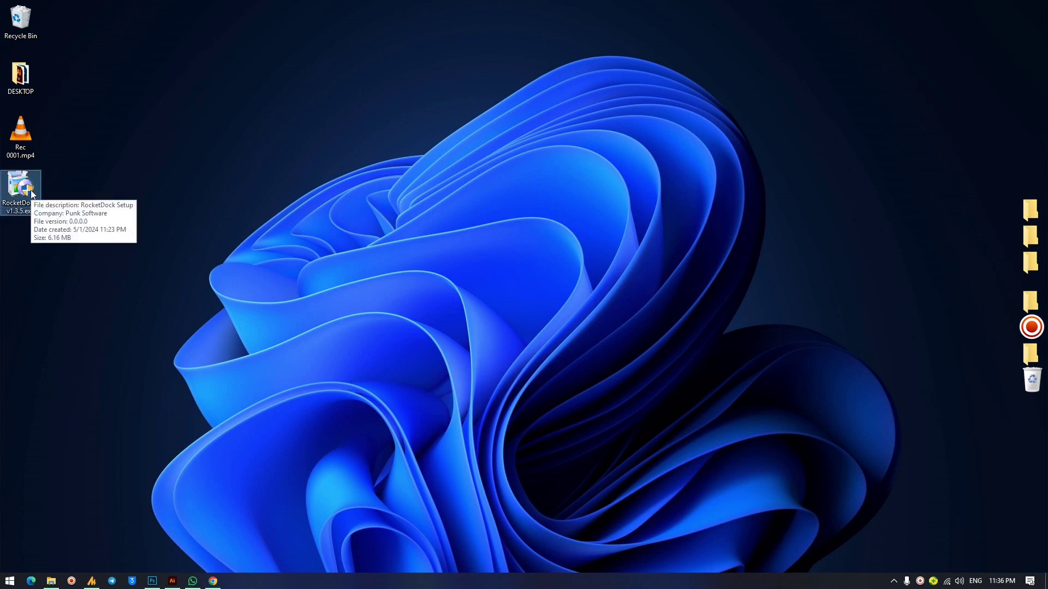
pyautogui.press('Delete')
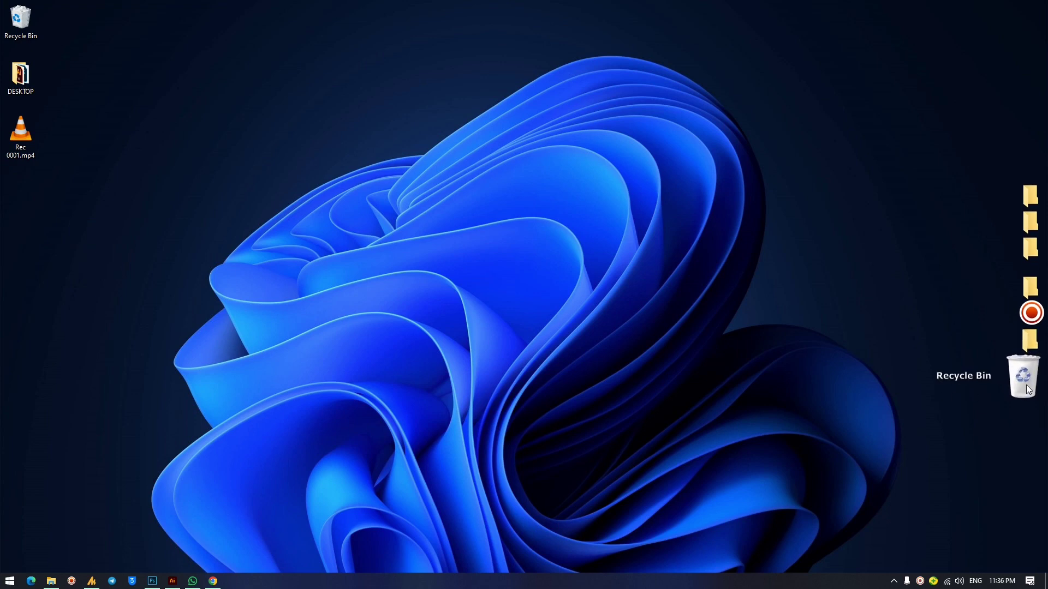
pyautogui.rightClick(26, 18)
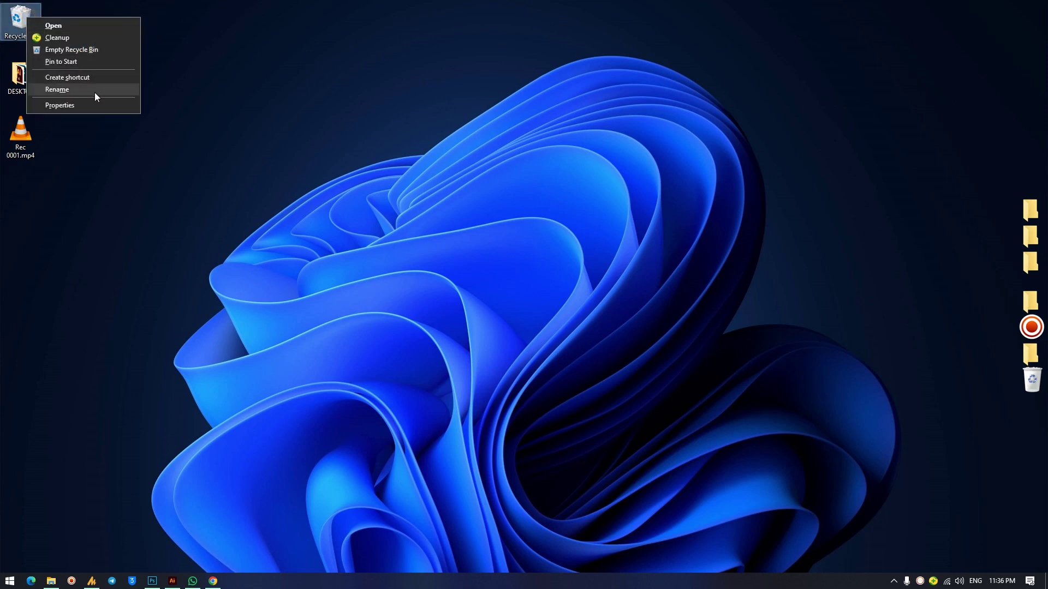
pyautogui.click(74, 52)
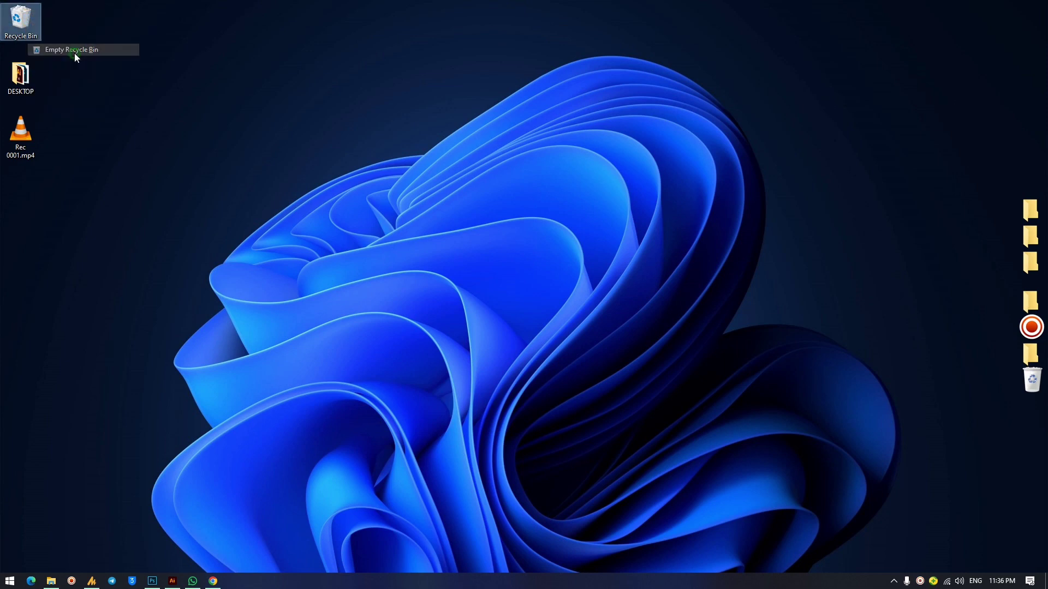
pyautogui.click(579, 303)
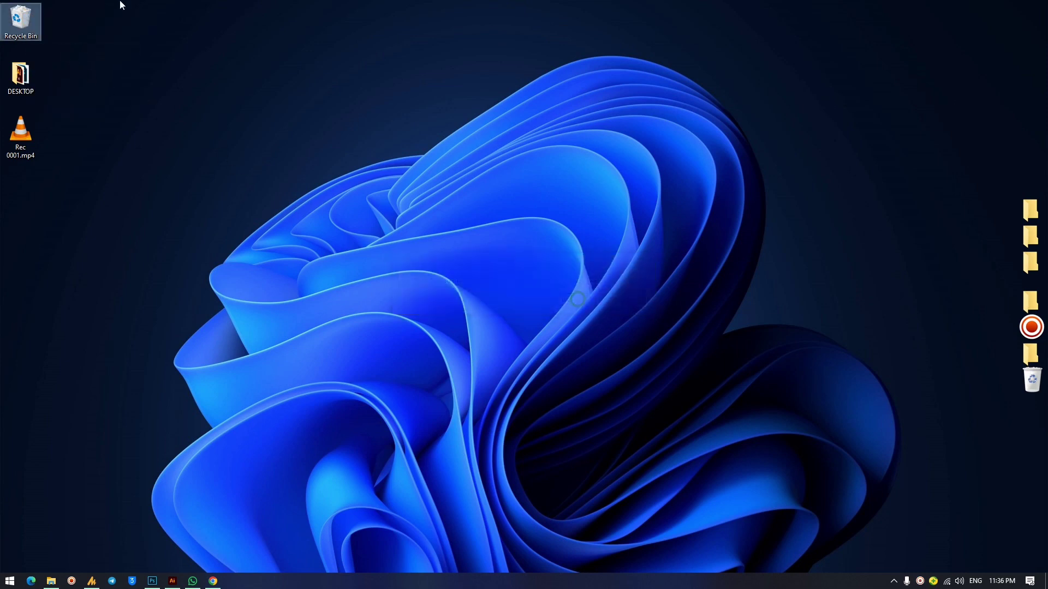
# Cancel the running deletion and empty the Recycle Bin again, this time through its dock icon.
pyautogui.rightClick(1031, 384)
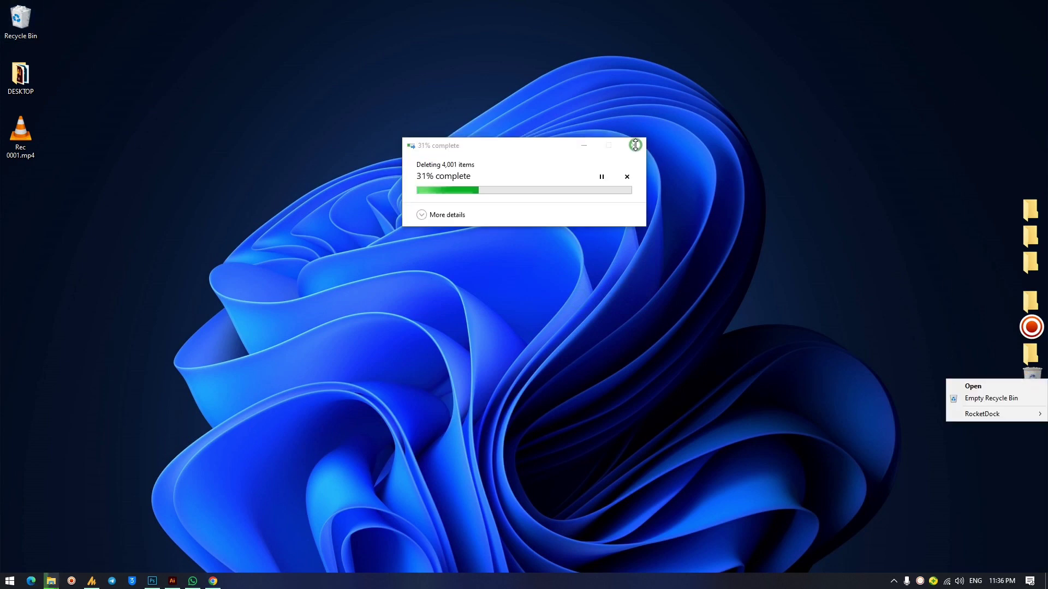
pyautogui.click(626, 176)
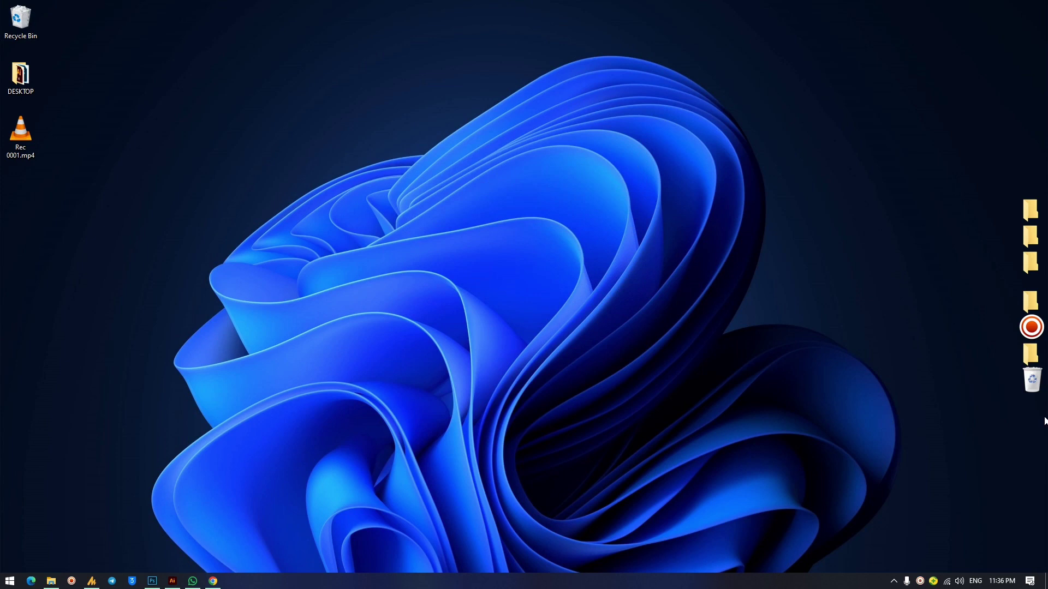
pyautogui.rightClick(1029, 380)
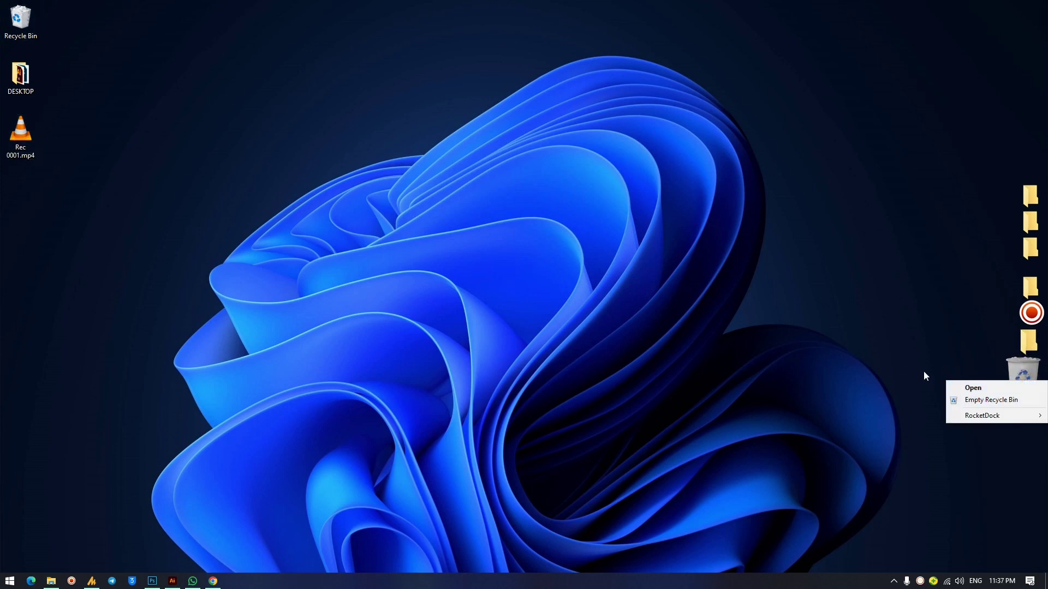
pyautogui.click(974, 399)
pyautogui.click(558, 300)
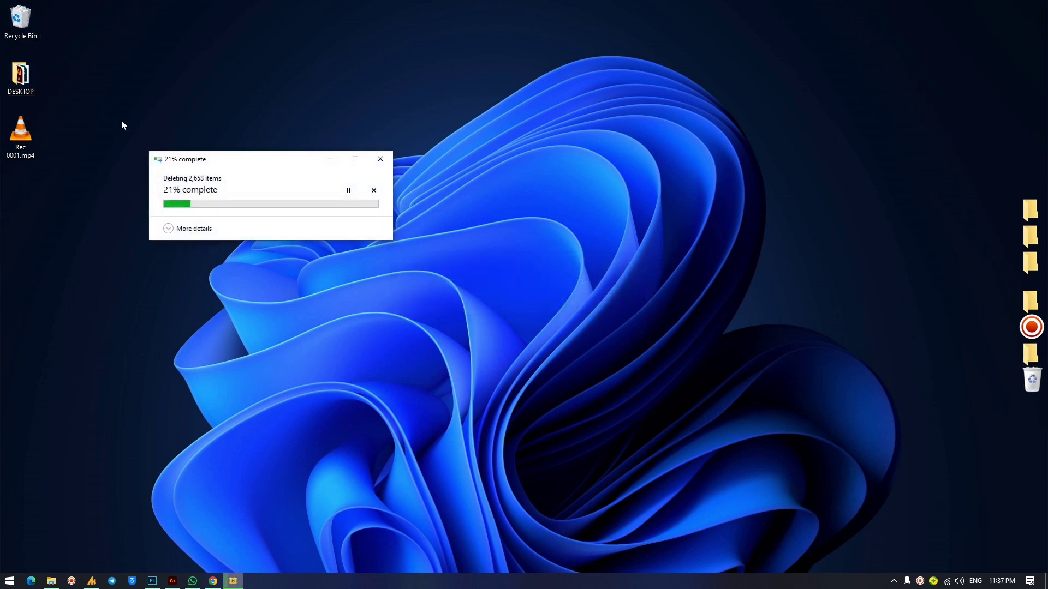
# Hide the Recycle Bin from the desktop through the Themes desktop icon settings, apply the change, and close Settings.
pyautogui.rightClick(537, 156)
pyautogui.click(578, 276)
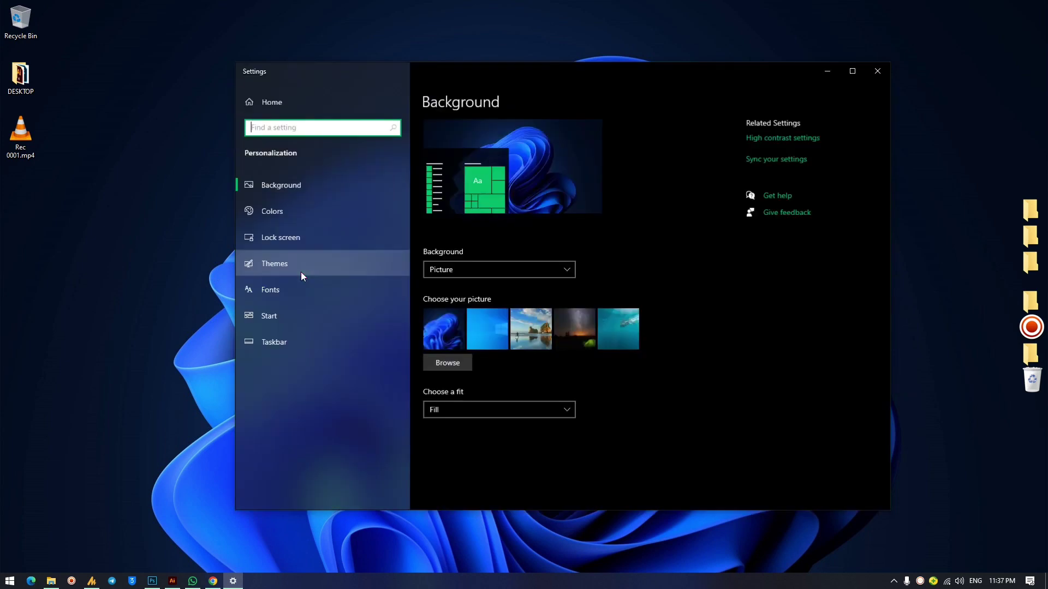
pyautogui.click(276, 266)
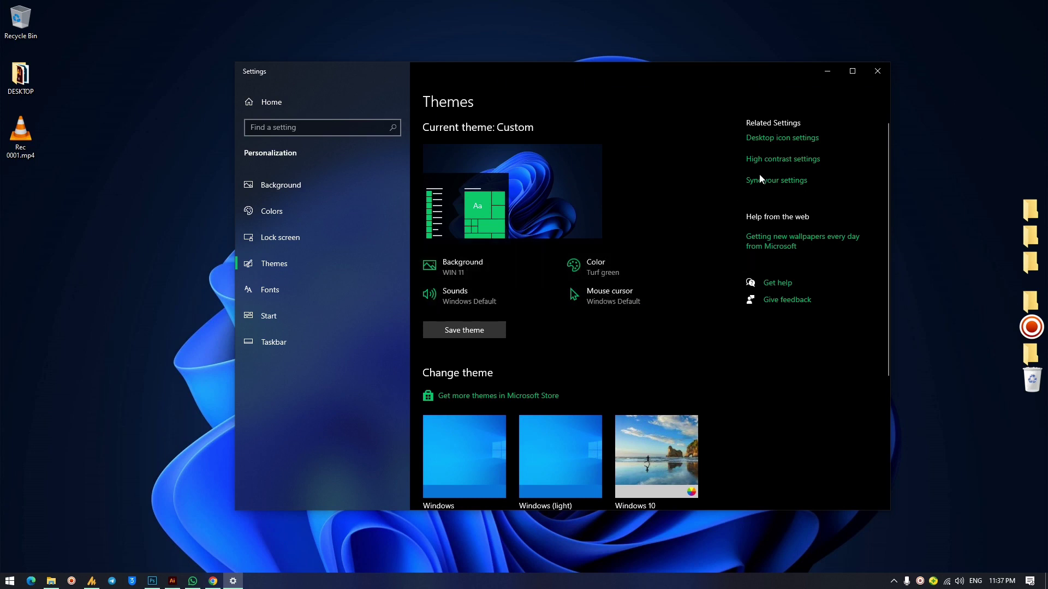
pyautogui.click(780, 139)
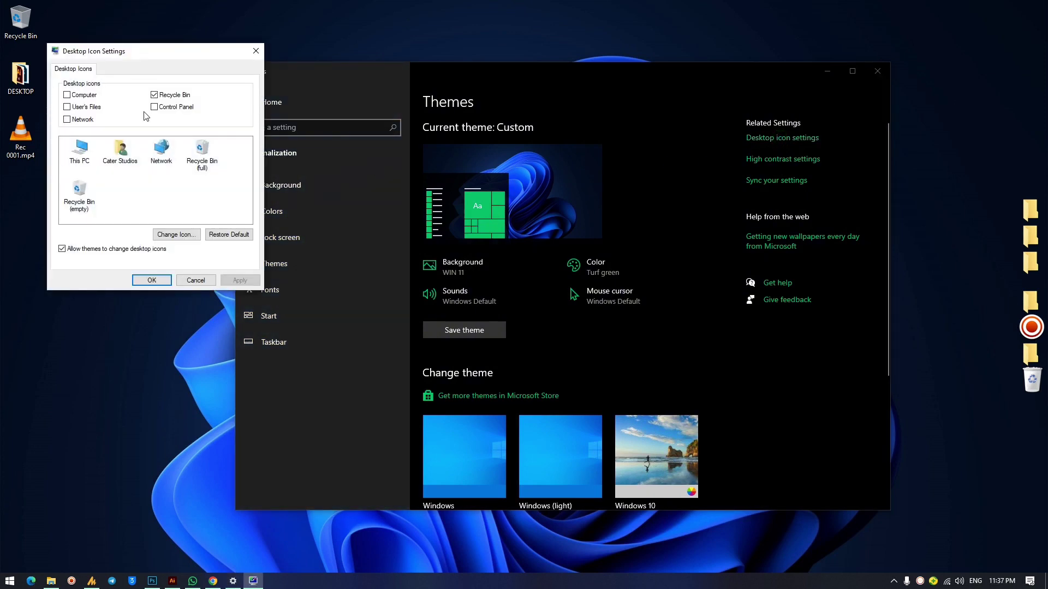
pyautogui.moveTo(140, 56); pyautogui.dragTo(294, 84)
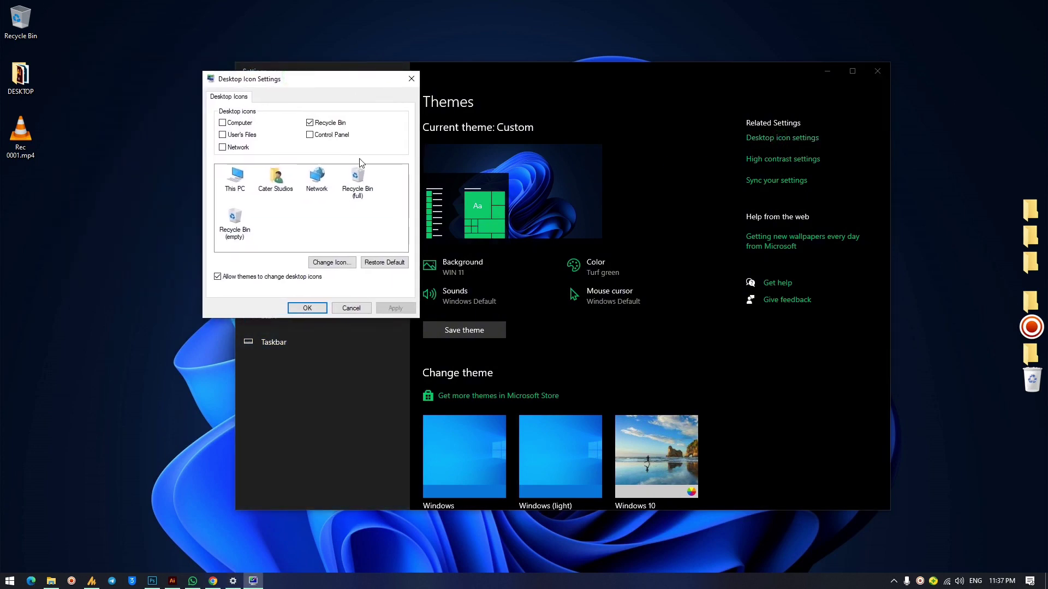
pyautogui.click(310, 124)
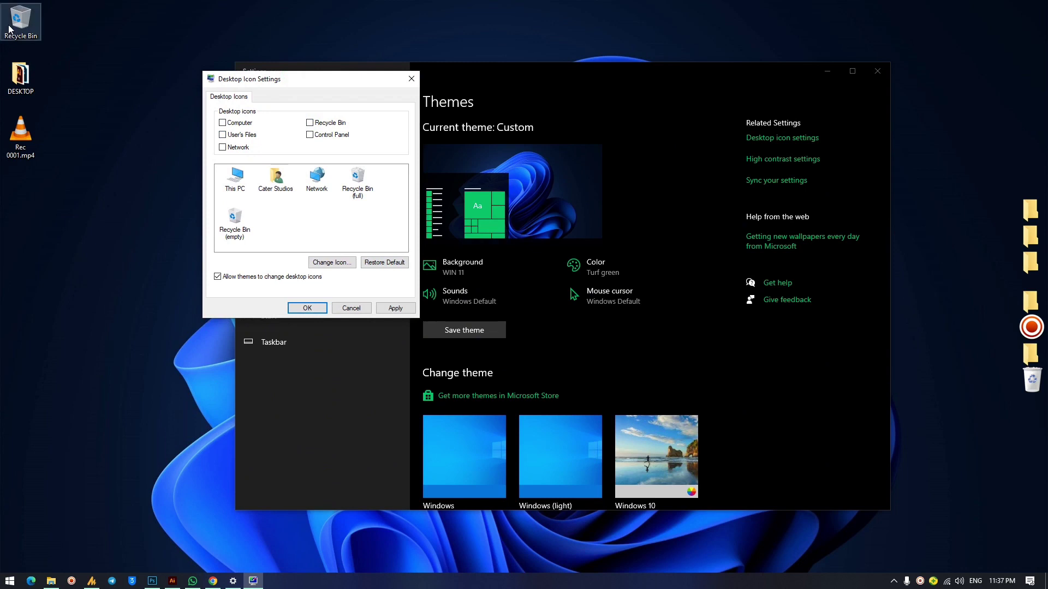
pyautogui.click(399, 309)
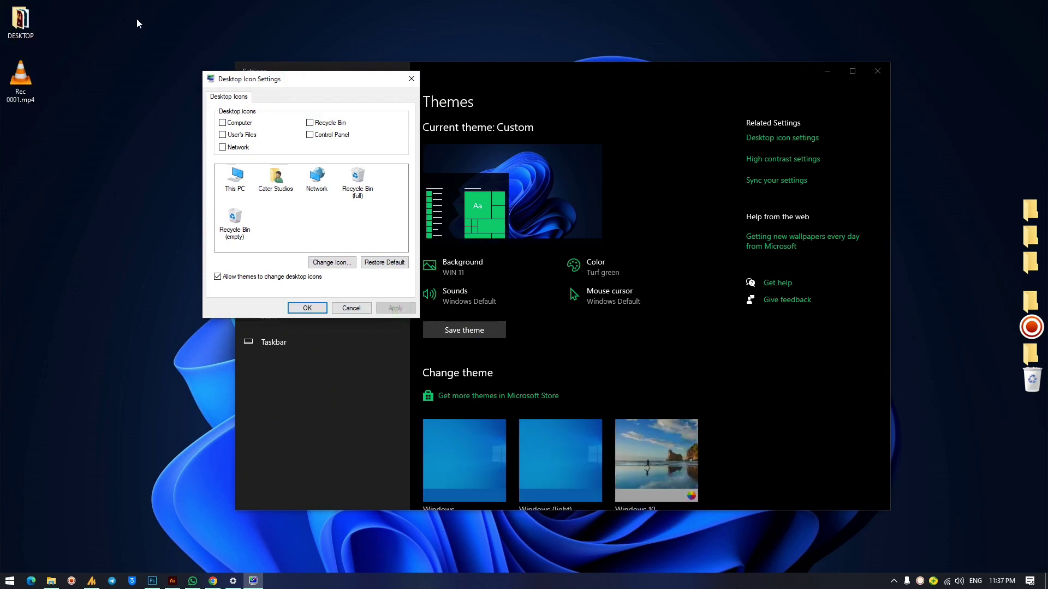
pyautogui.click(307, 308)
pyautogui.click(877, 72)
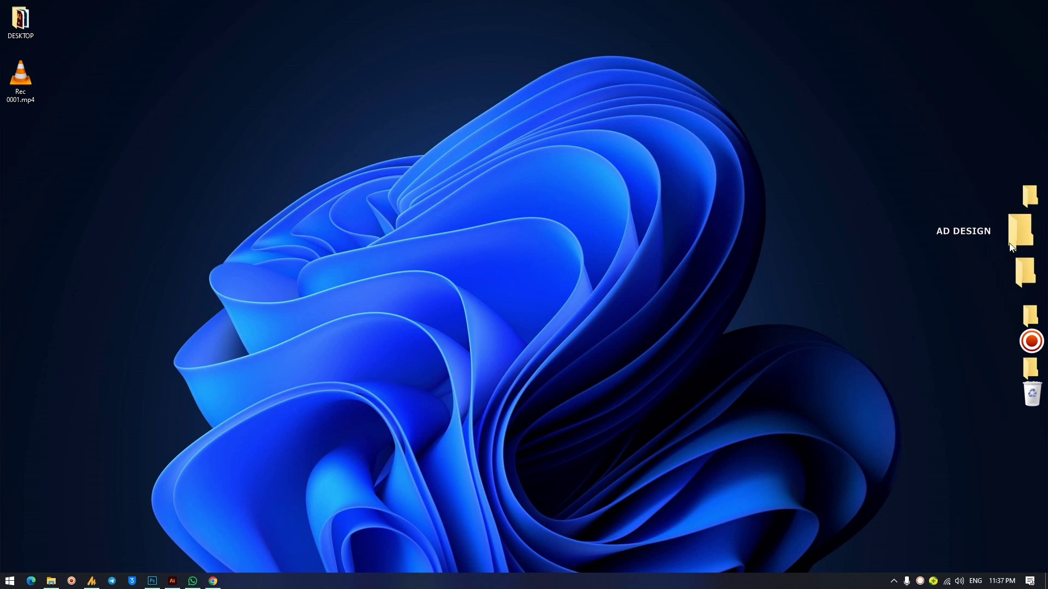
# Turn on Lock Items for the dock and recheck the option on its folder shortcuts.
pyautogui.rightClick(1017, 231)
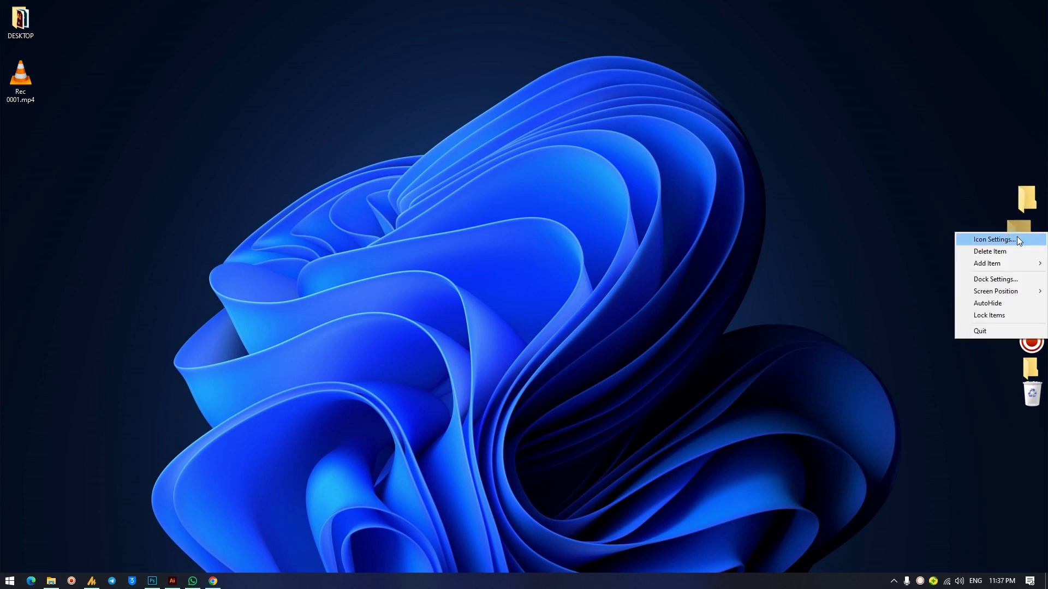
pyautogui.moveTo(1000, 264)
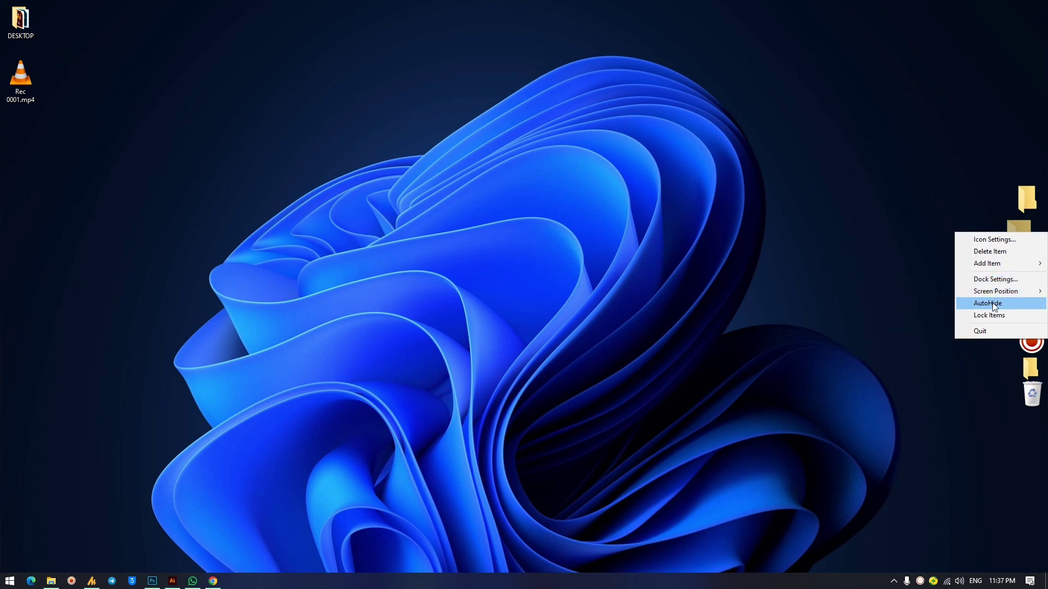
pyautogui.click(989, 316)
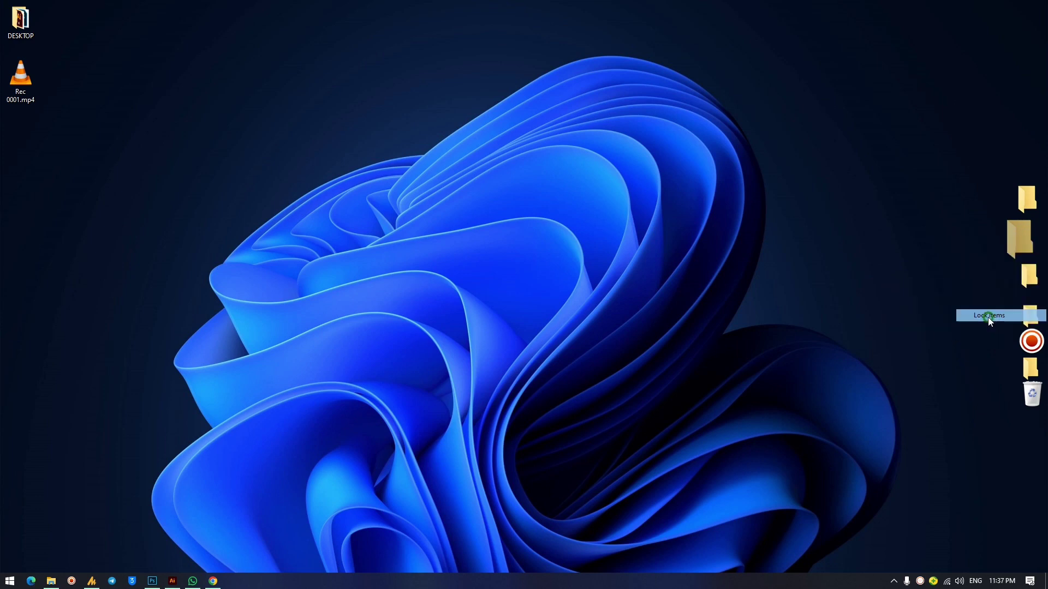
pyautogui.click(664, 249)
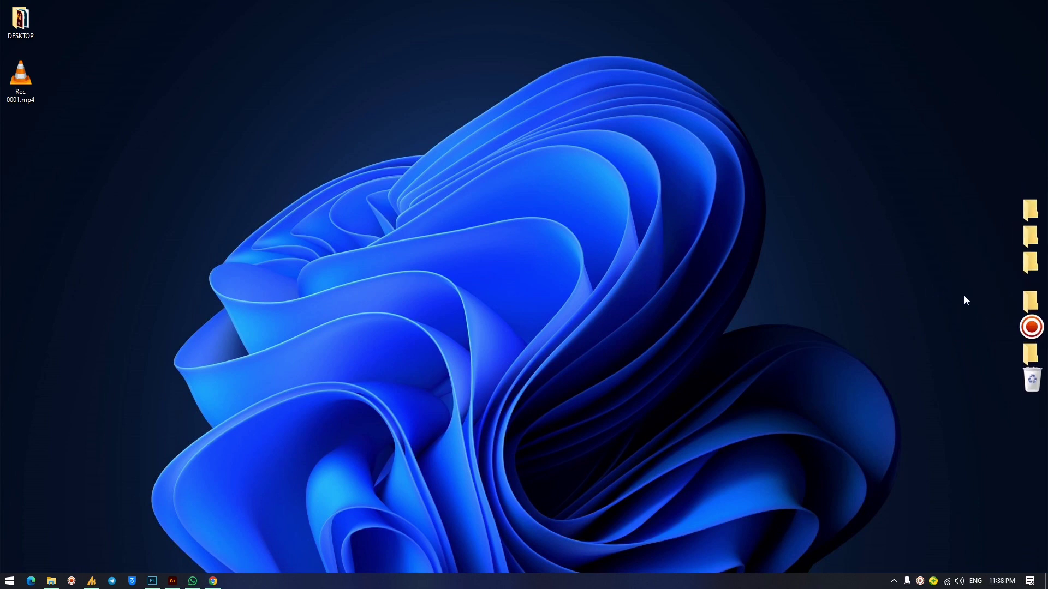
pyautogui.rightClick(1019, 238)
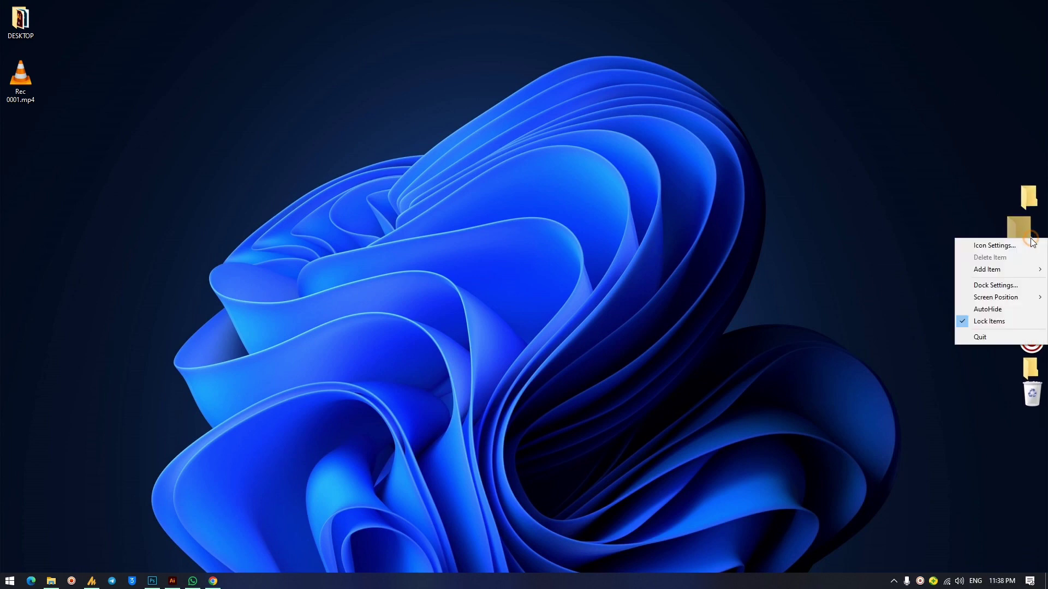
pyautogui.click(993, 321)
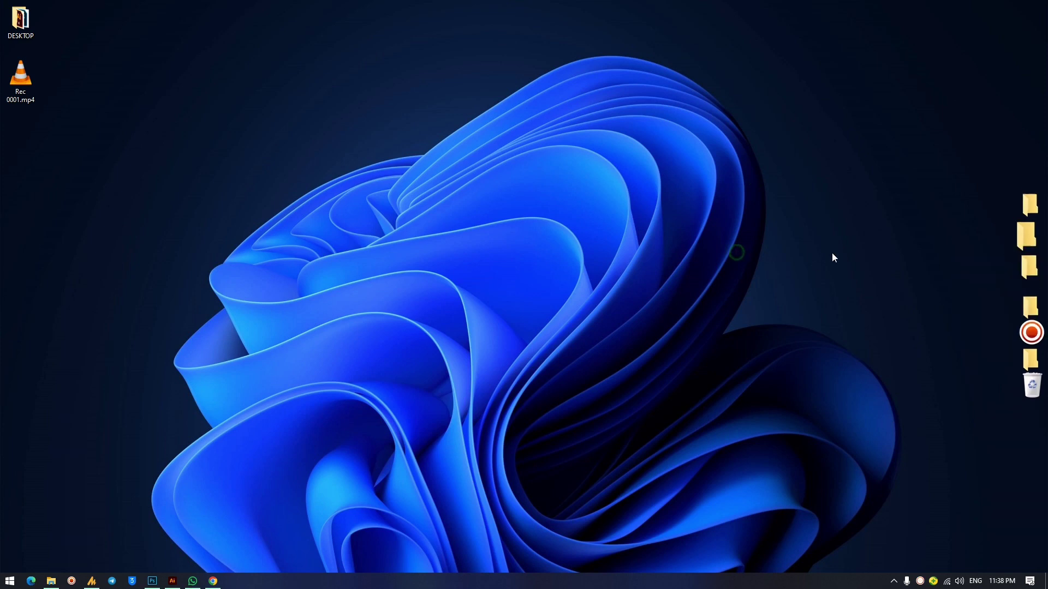
pyautogui.rightClick(1020, 205)
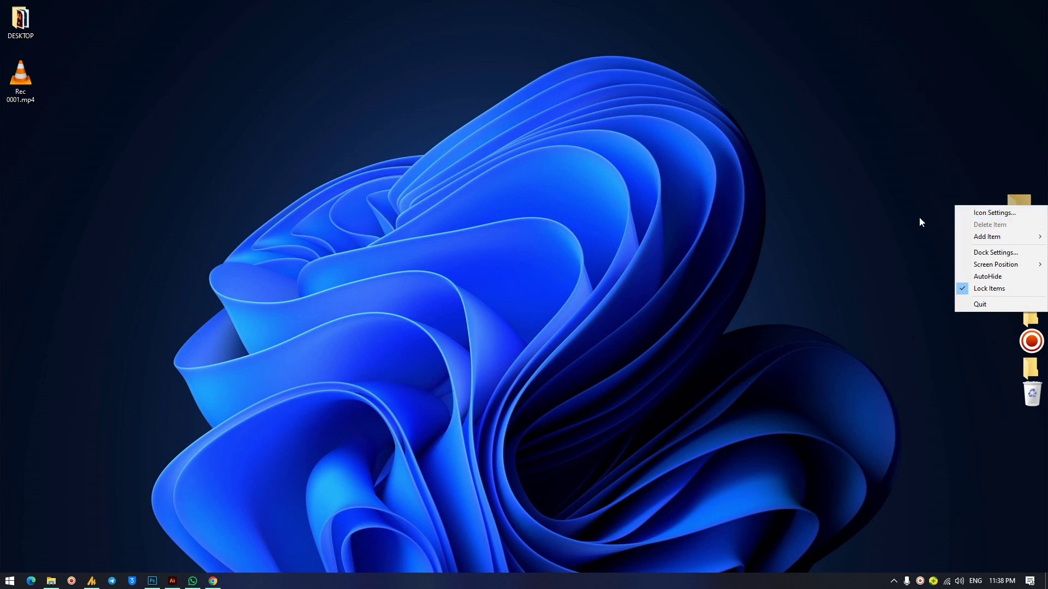
pyautogui.click(921, 222)
# Change the MINE shortcut's dock icon to the orange house image home (1).png.
pyautogui.rightClick(1020, 212)
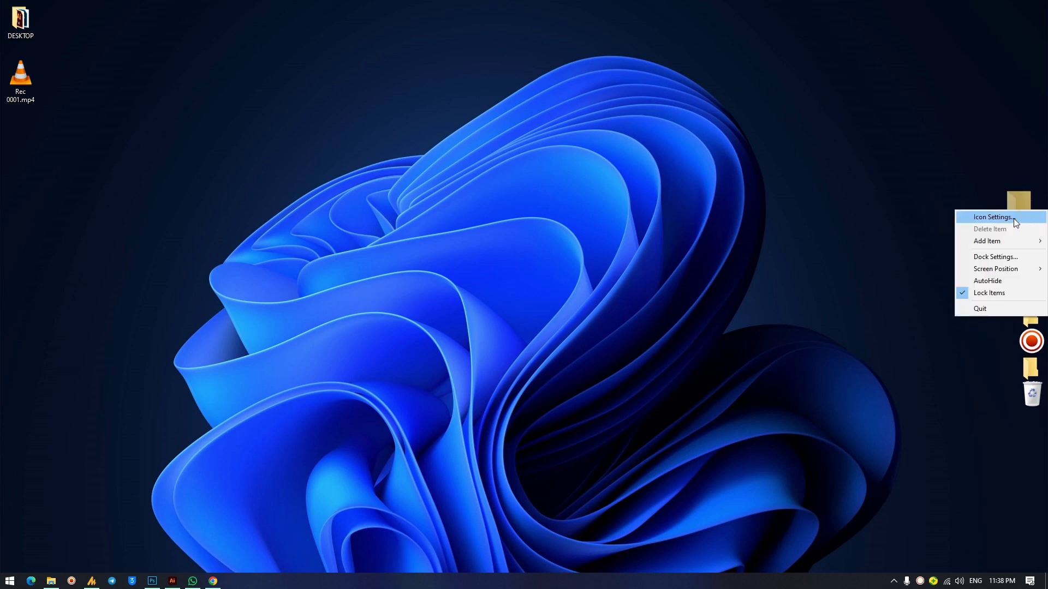
pyautogui.click(1015, 219)
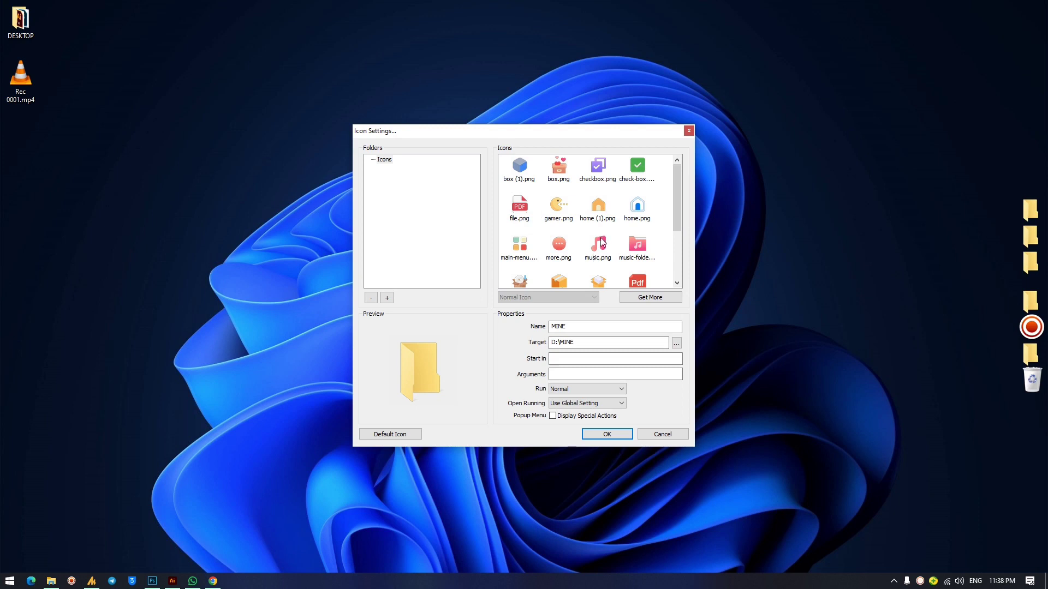
pyautogui.click(596, 216)
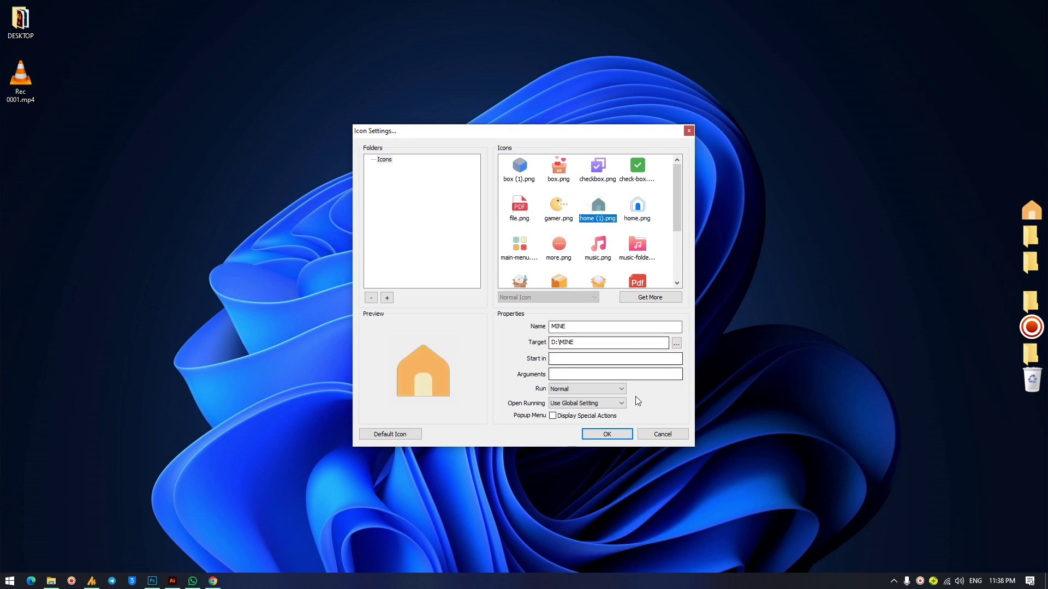
pyautogui.scroll(-3, 592, 219)
pyautogui.scroll(3, 586, 268)
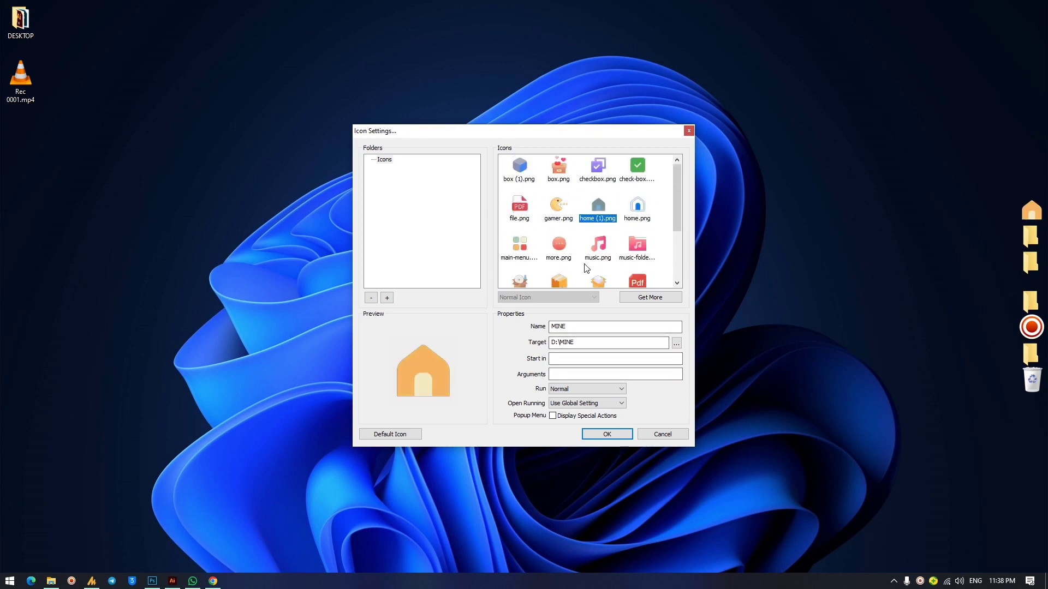
pyautogui.click(615, 436)
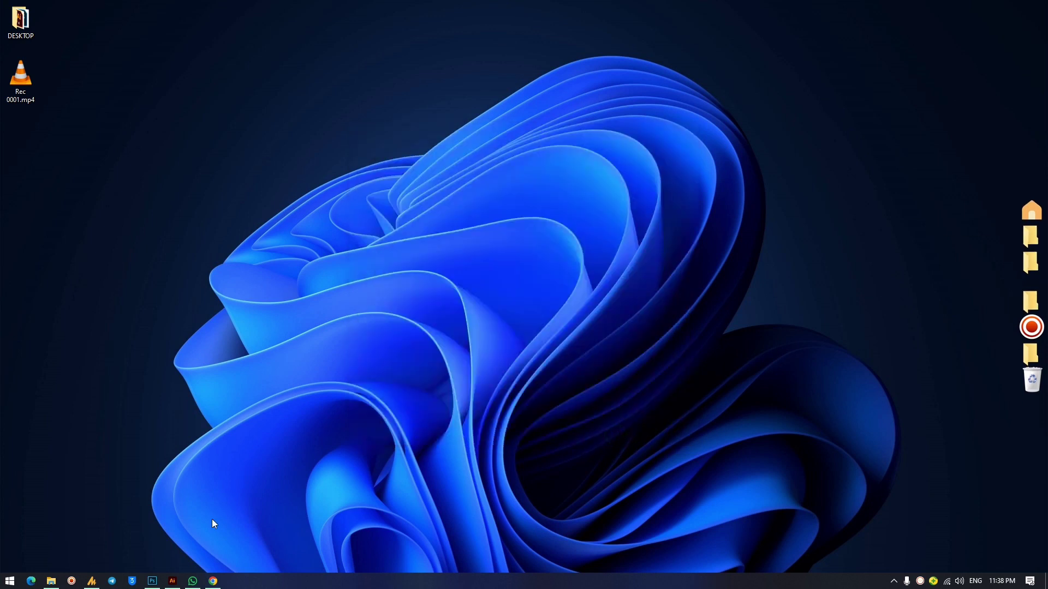
# Change the AD DESIGN shortcut's dock icon to the box image package.png.
pyautogui.rightClick(1023, 237)
pyautogui.click(1005, 242)
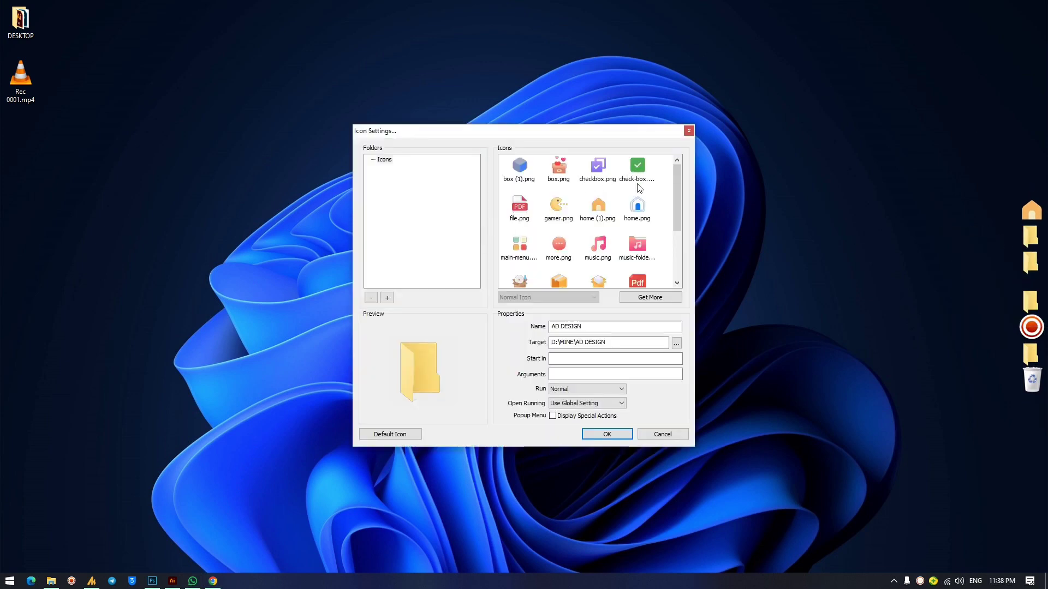
pyautogui.scroll(-3, 610, 251)
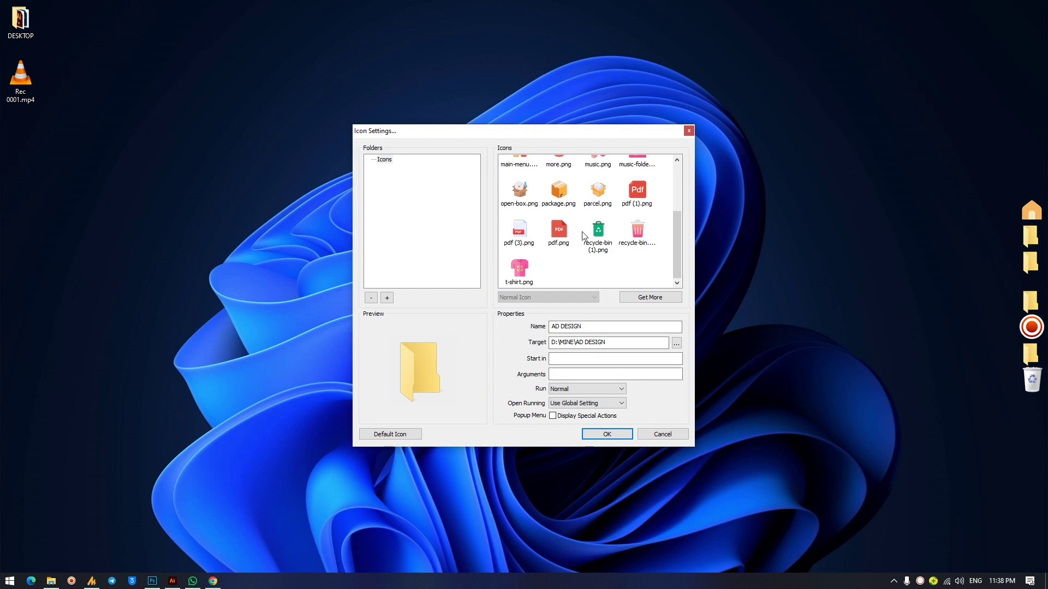
pyautogui.click(558, 196)
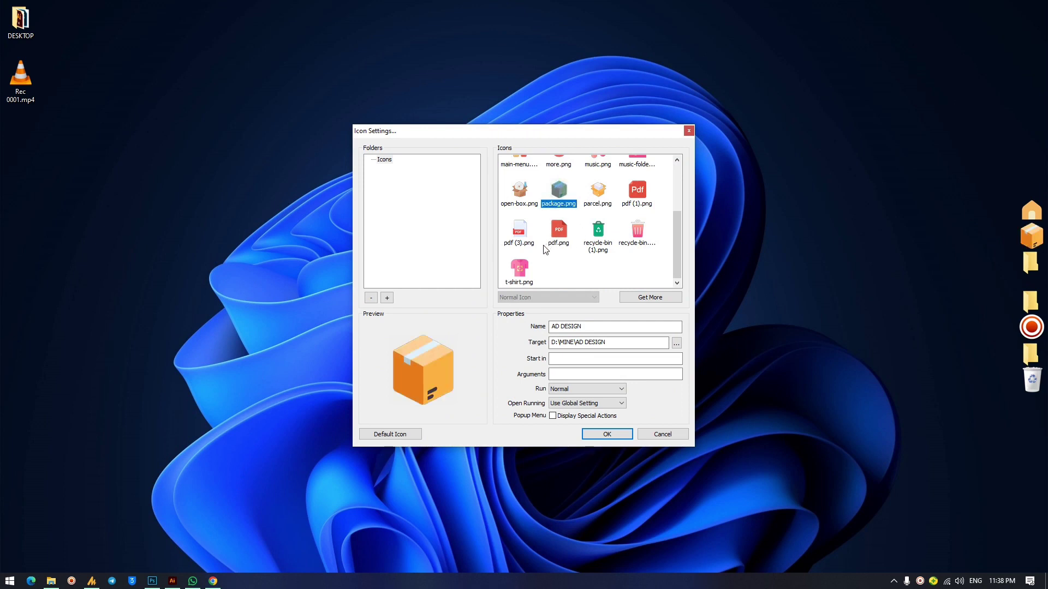
pyautogui.scroll(3, 600, 245)
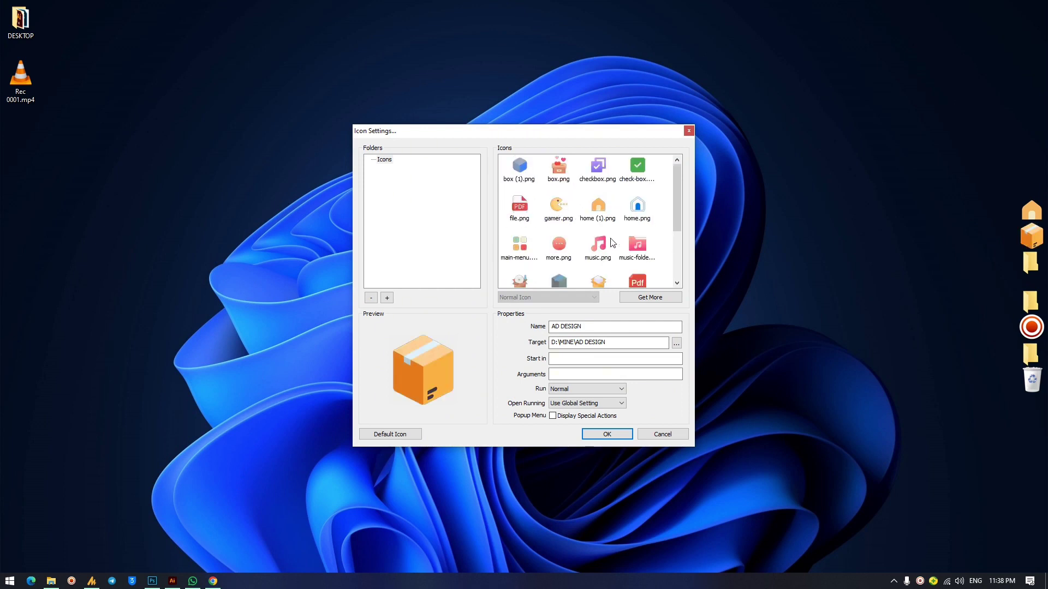
pyautogui.click(606, 434)
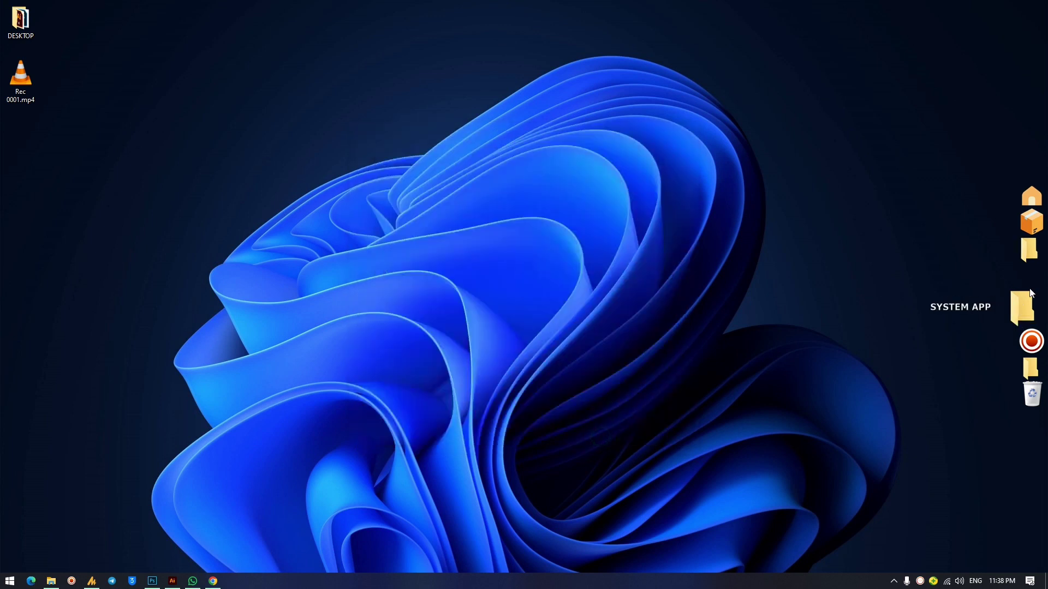
# Change the MOCKUPS shortcut's dock icon to the blue cube image box (1).png.
pyautogui.rightClick(1029, 265)
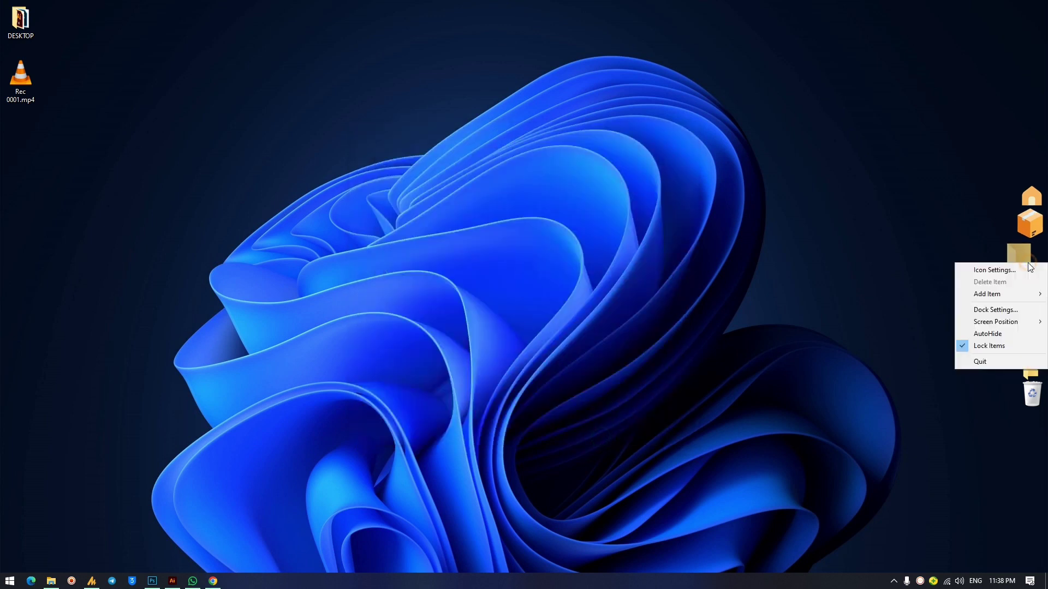
pyautogui.click(985, 272)
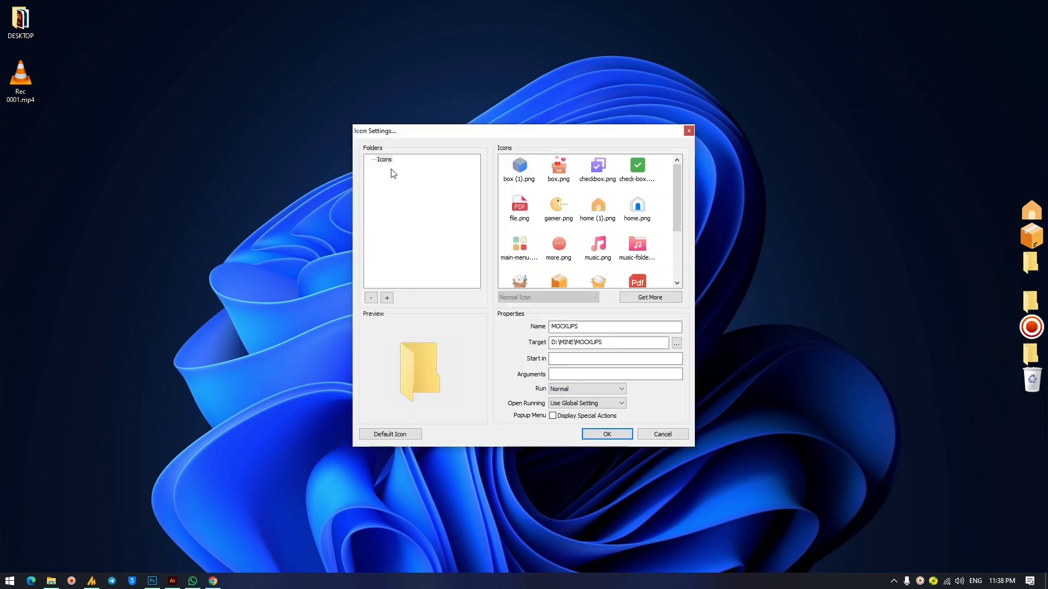
pyautogui.click(509, 172)
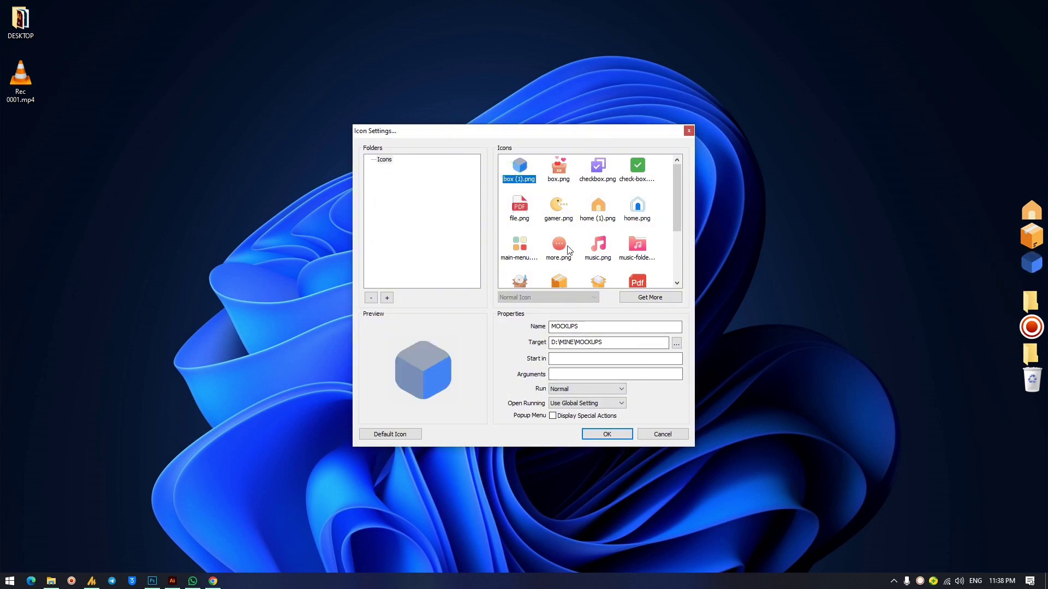
pyautogui.click(614, 431)
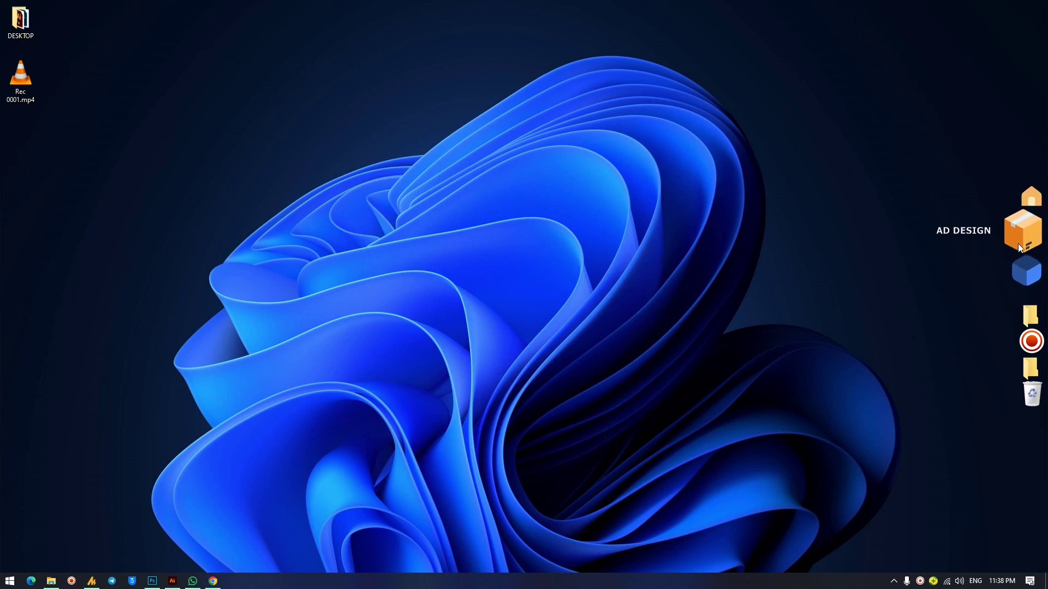
# Change the SYSTEM APP shortcut's dock icon to the open box with disc image open-box.png.
pyautogui.rightClick(1024, 300)
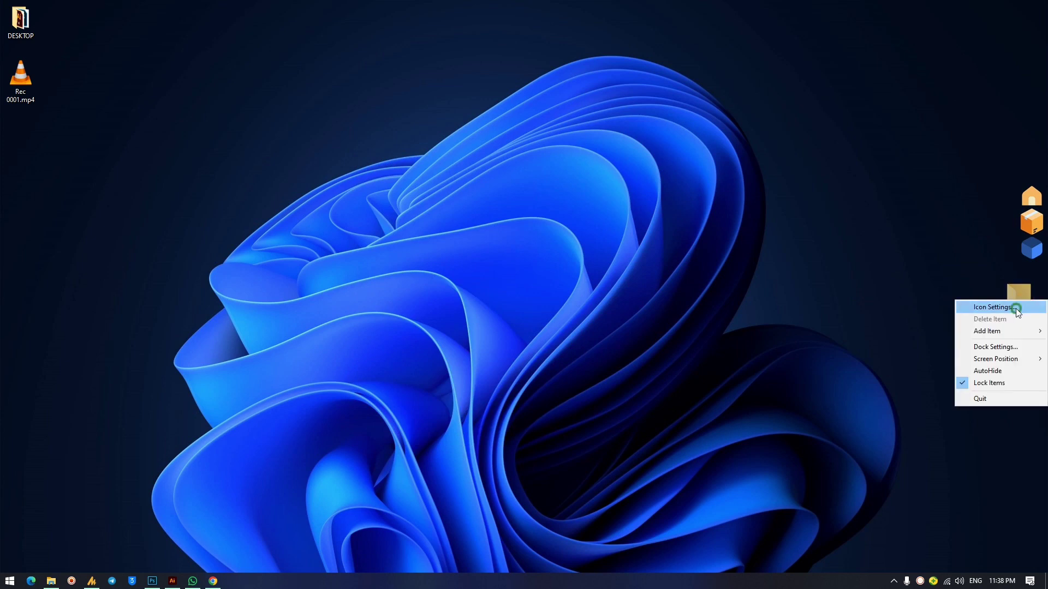
pyautogui.click(1016, 309)
pyautogui.scroll(-2, 594, 244)
pyautogui.scroll(-1, 593, 244)
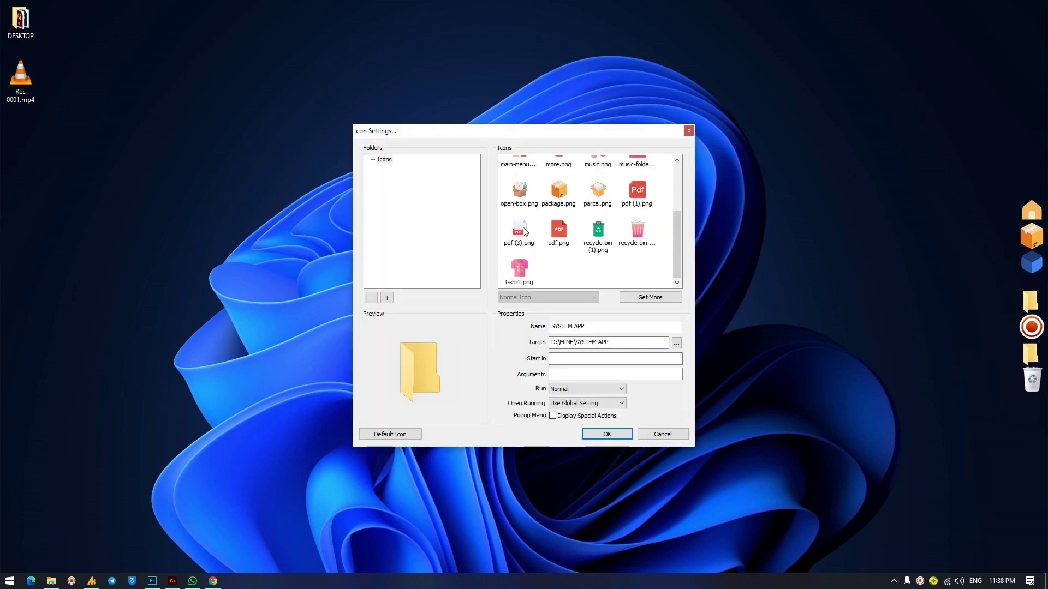
pyautogui.click(525, 198)
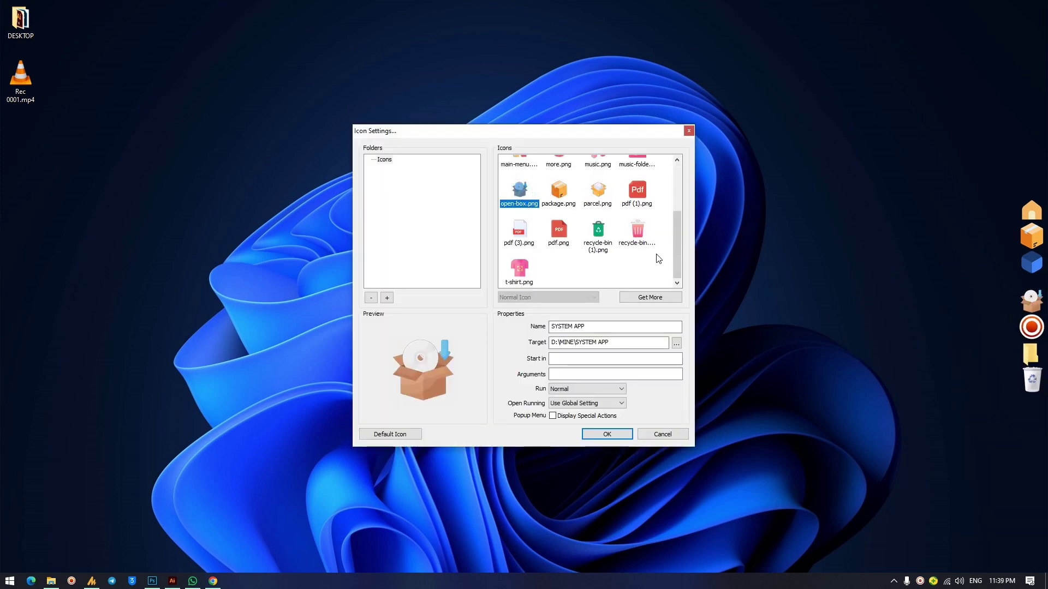
pyautogui.click(622, 435)
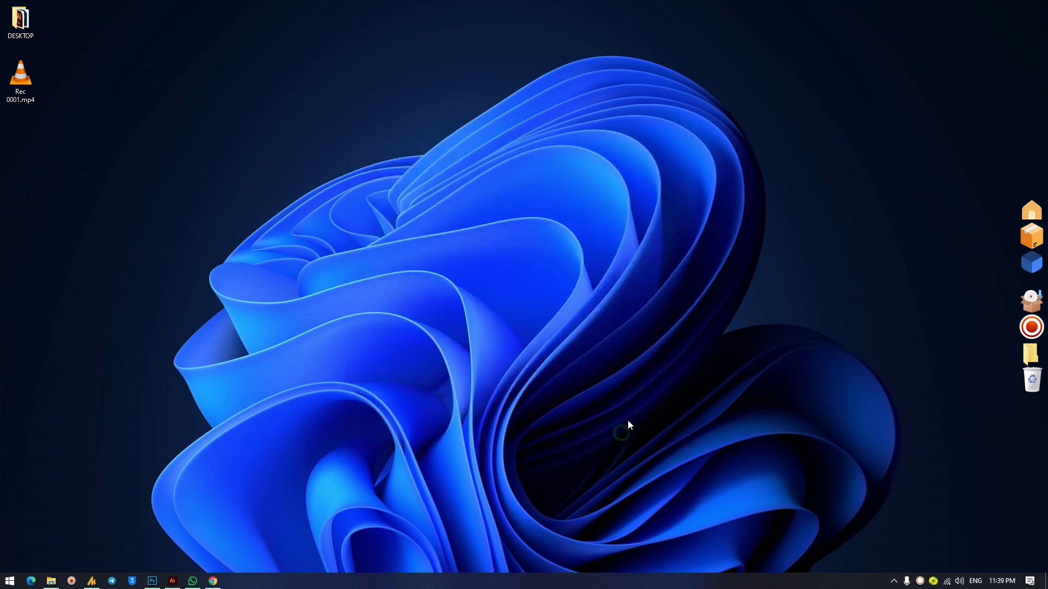
# Change the YOUTUBE THUMB shortcut's dock icon to the music note image music.png.
pyautogui.rightClick(1023, 355)
pyautogui.click(1000, 364)
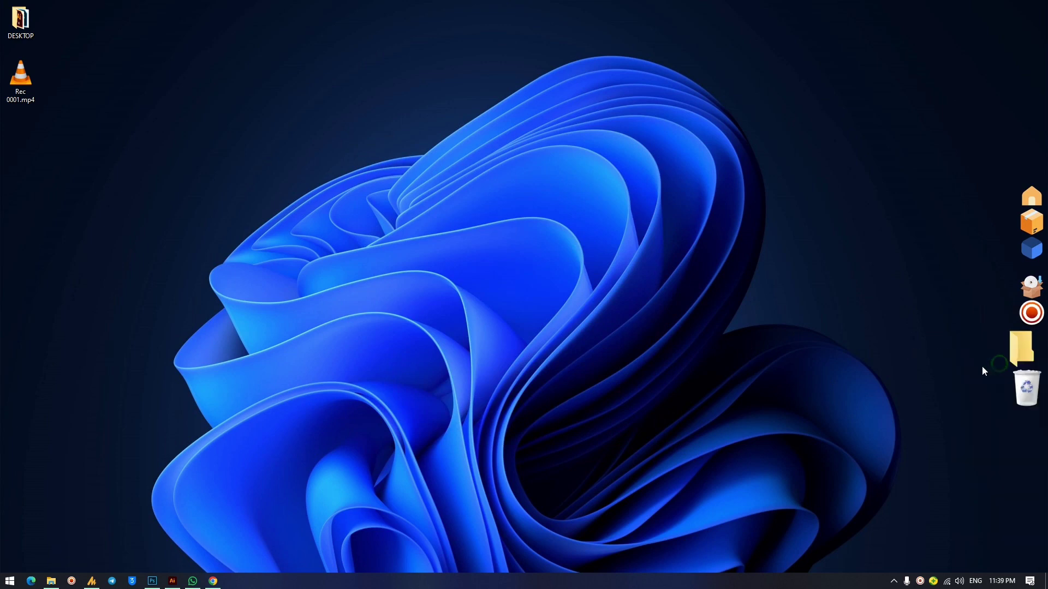
pyautogui.scroll(-5, 578, 252)
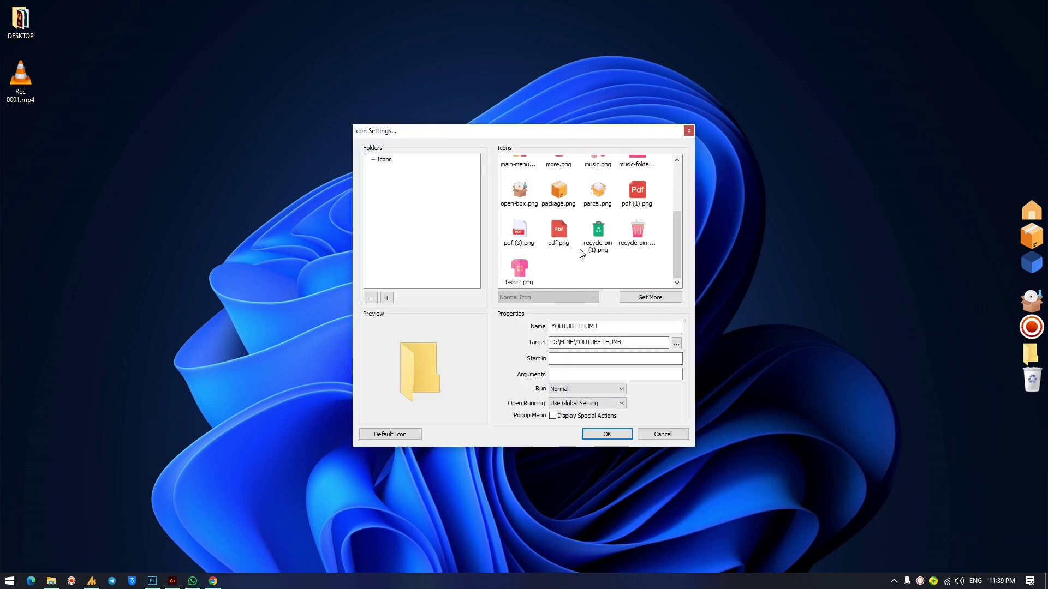
pyautogui.scroll(3, 582, 253)
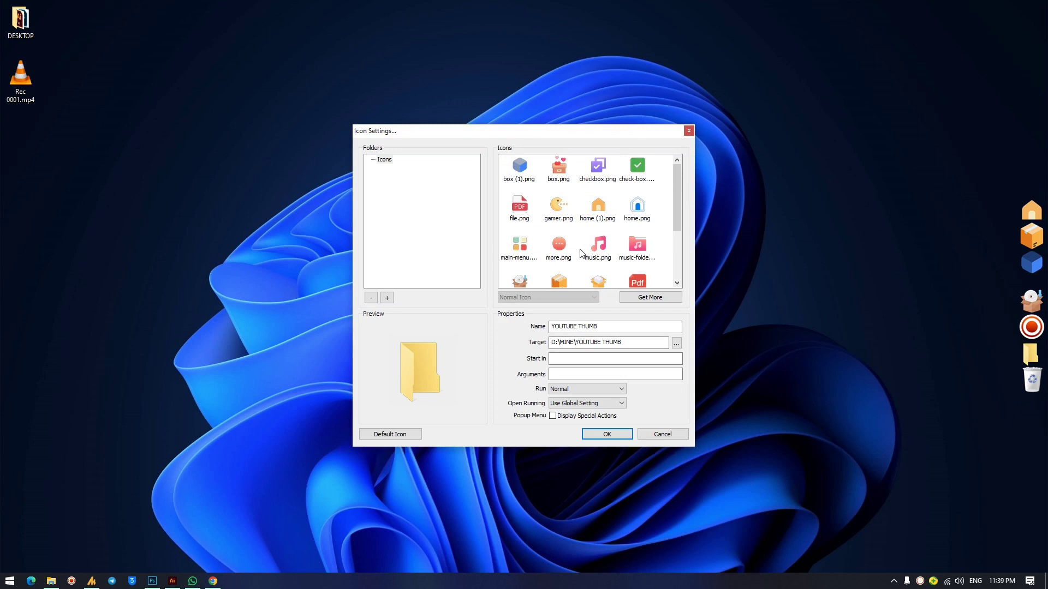
pyautogui.click(603, 252)
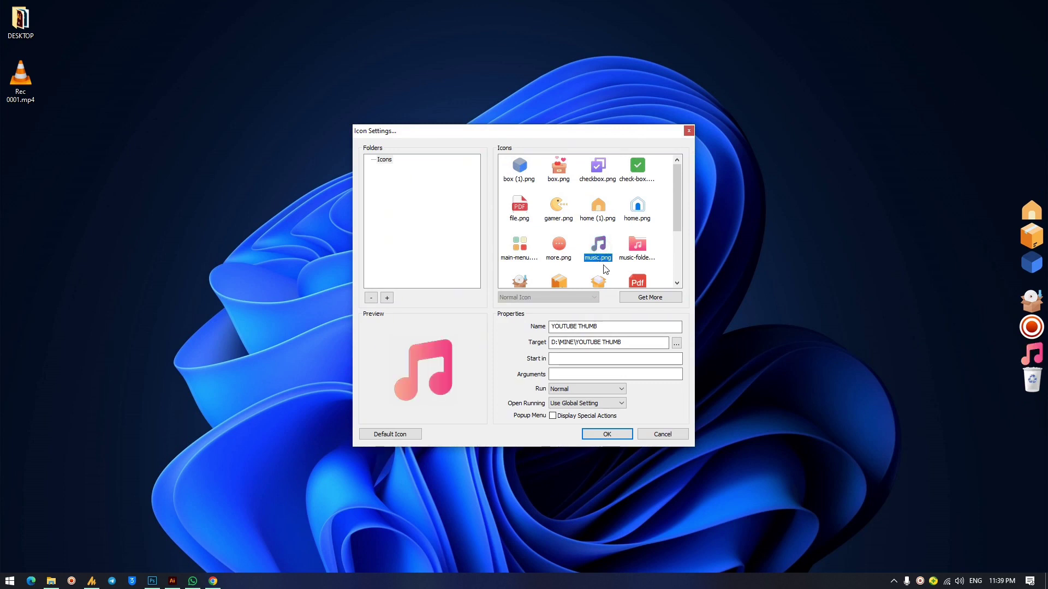
pyautogui.click(627, 434)
# Compare the green and pink bin images for the dock's Recycle Bin and apply the pink recycle-bin.png.
pyautogui.rightClick(1023, 380)
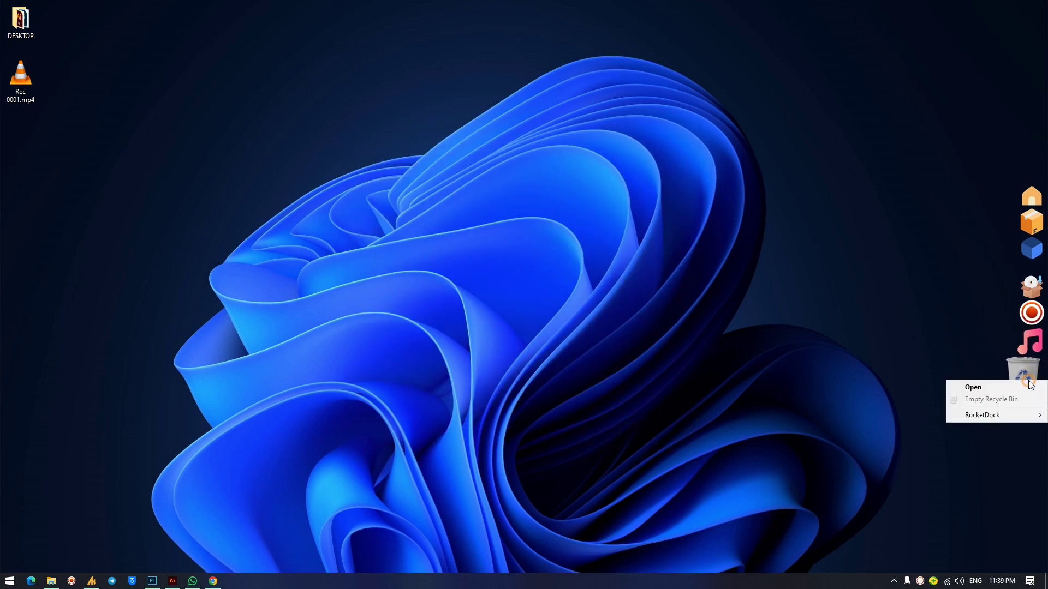
pyautogui.moveTo(994, 413)
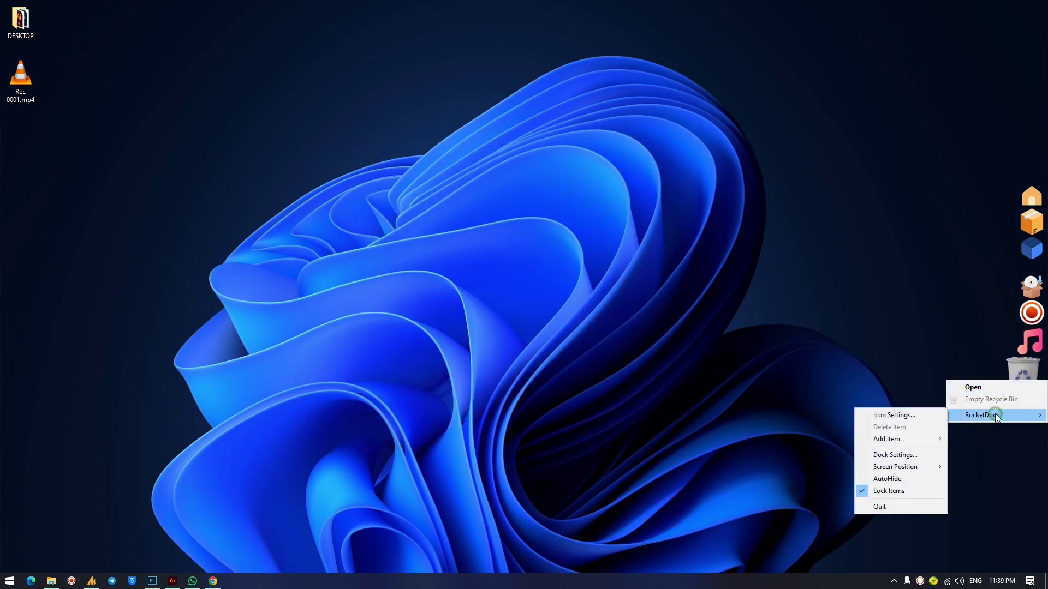
pyautogui.click(905, 411)
pyautogui.scroll(-3, 592, 235)
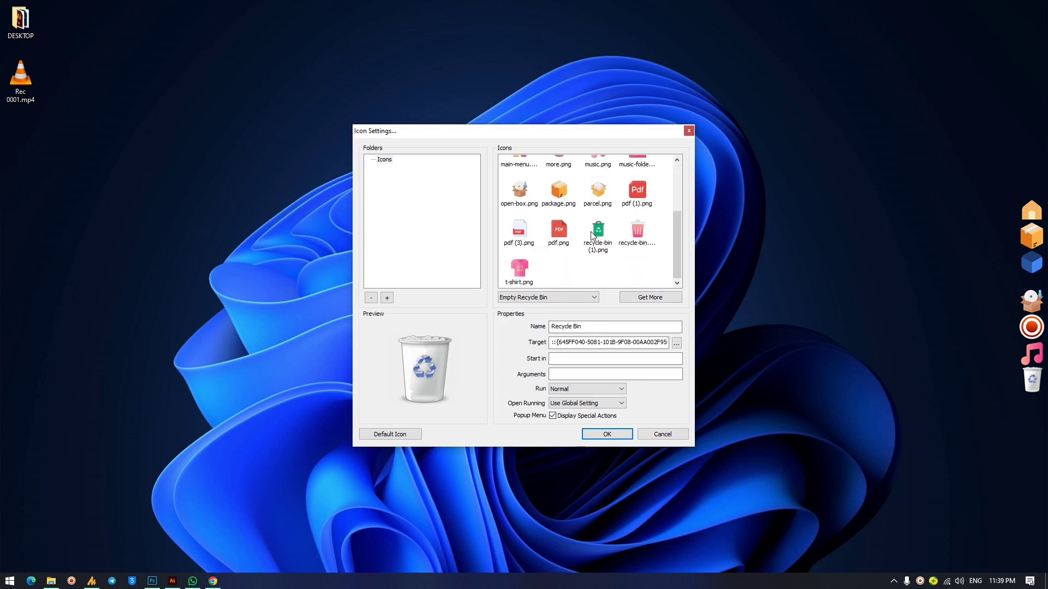
pyautogui.click(604, 242)
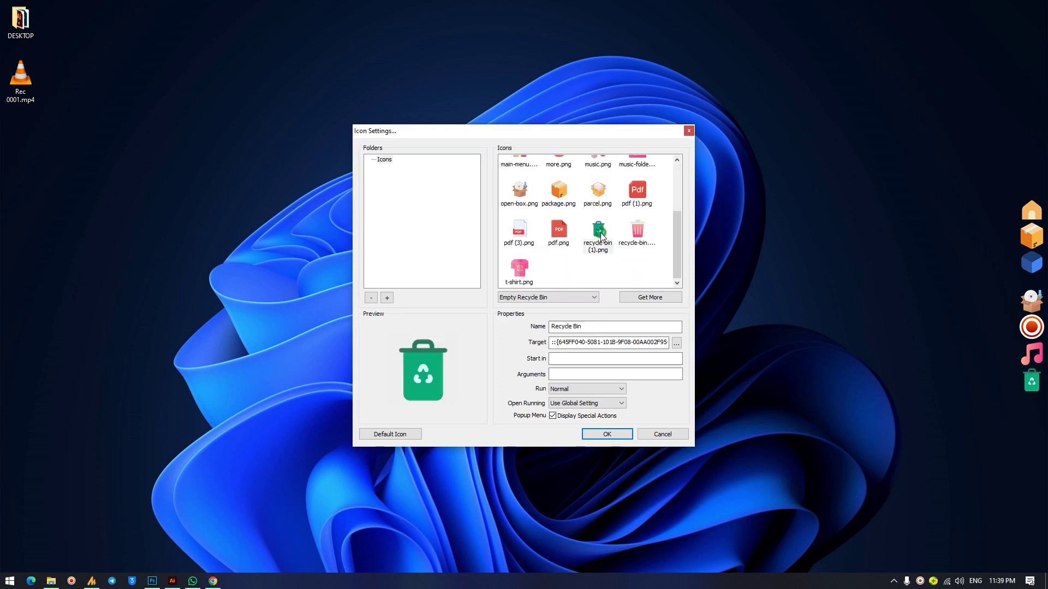
pyautogui.click(640, 235)
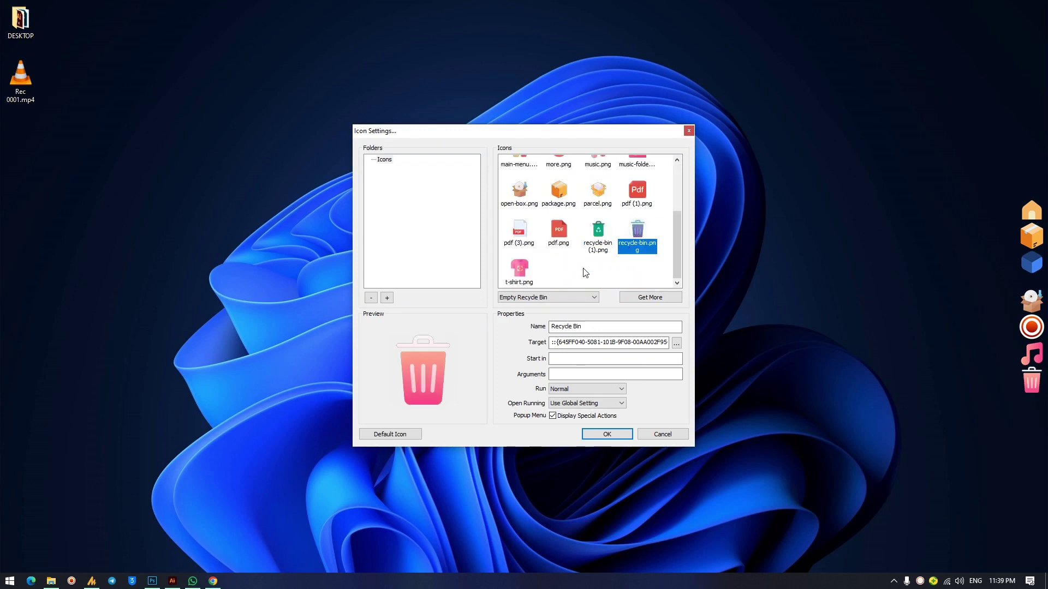
pyautogui.click(597, 232)
pyautogui.click(643, 234)
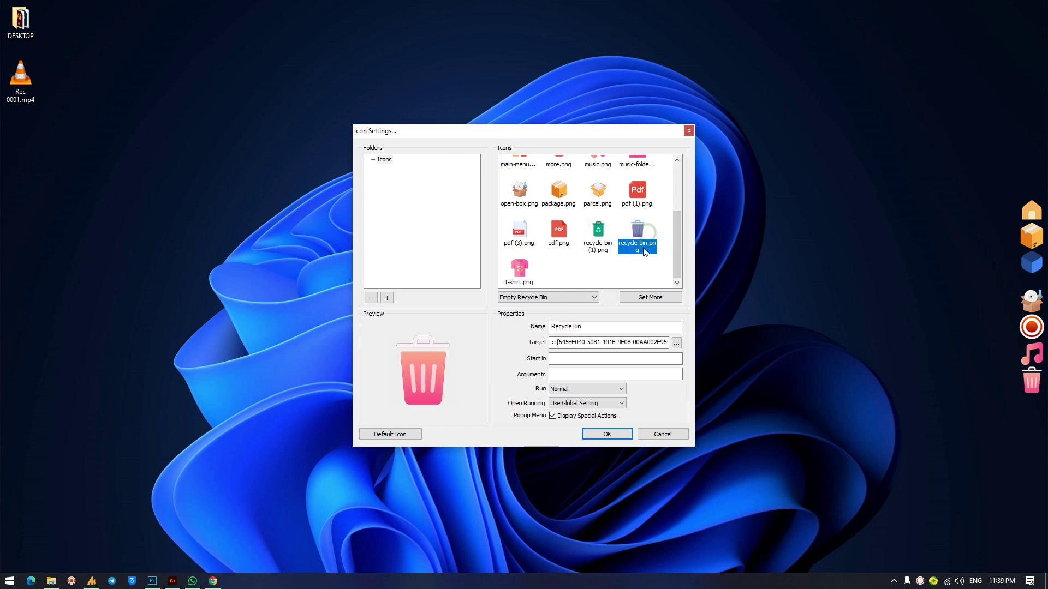
pyautogui.click(607, 434)
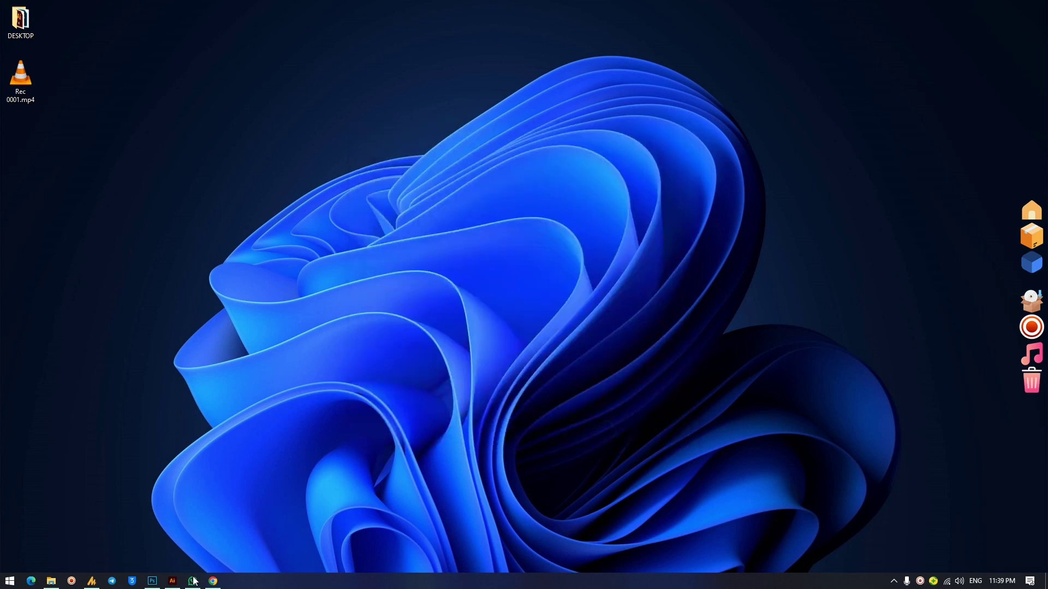
# Switch to Chrome and open the bookmarked Gradient Icons page of Flaticon in a new tab.
pyautogui.click(212, 582)
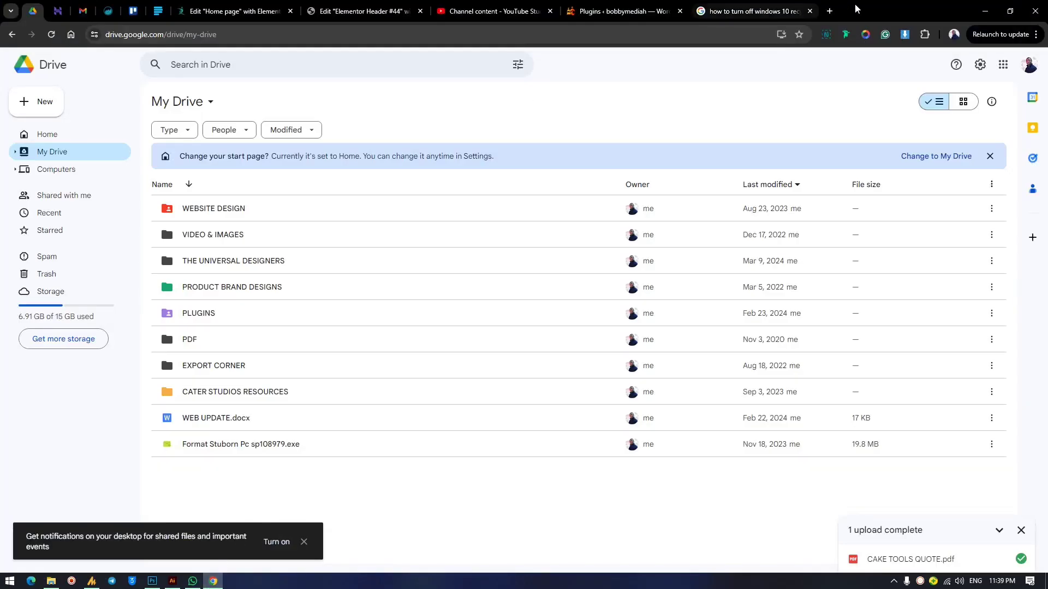
pyautogui.click(829, 11)
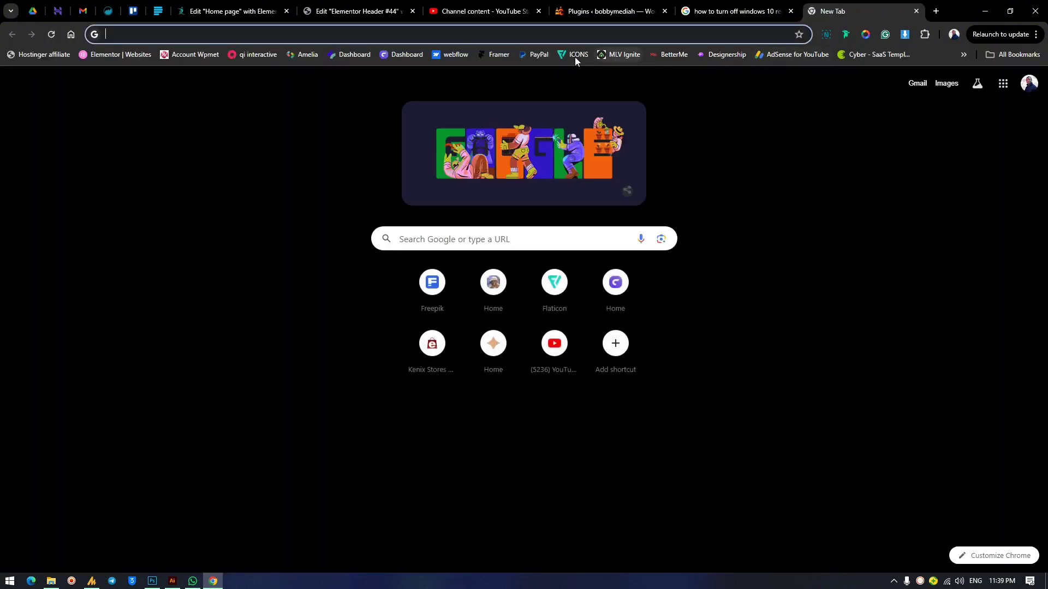
pyautogui.click(965, 55)
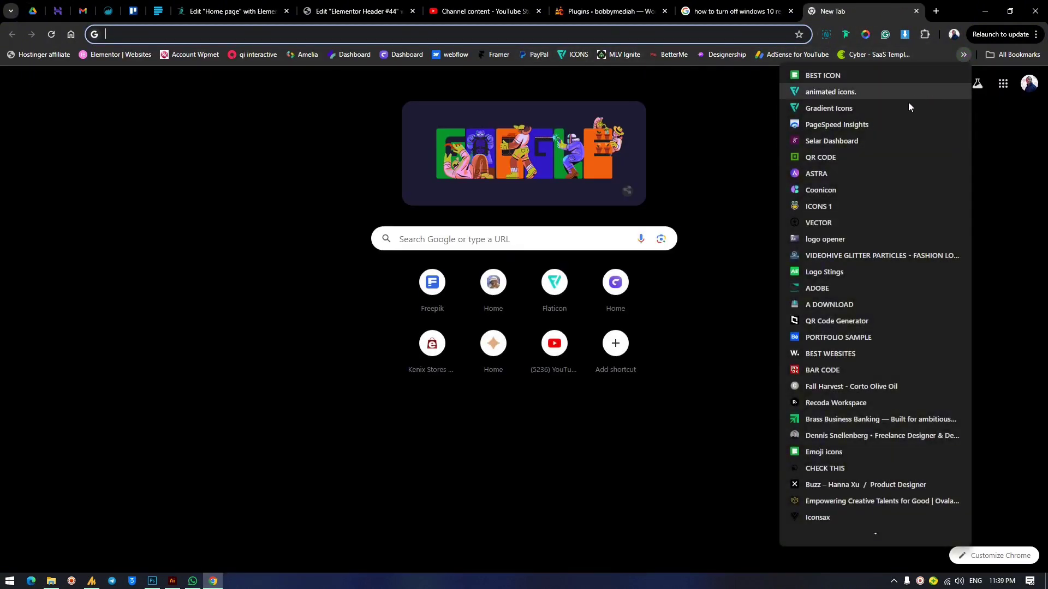
pyautogui.click(856, 107)
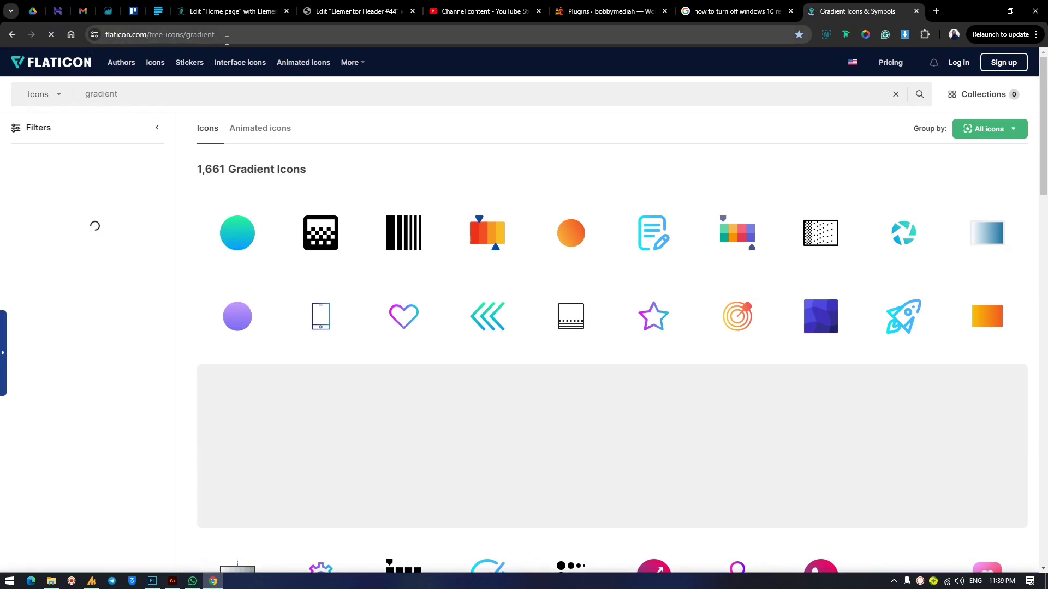
# Replace the Flaticon search term with youtube and run the icon search.
pyautogui.doubleClick(101, 94)
pyautogui.moveTo(349, 226)
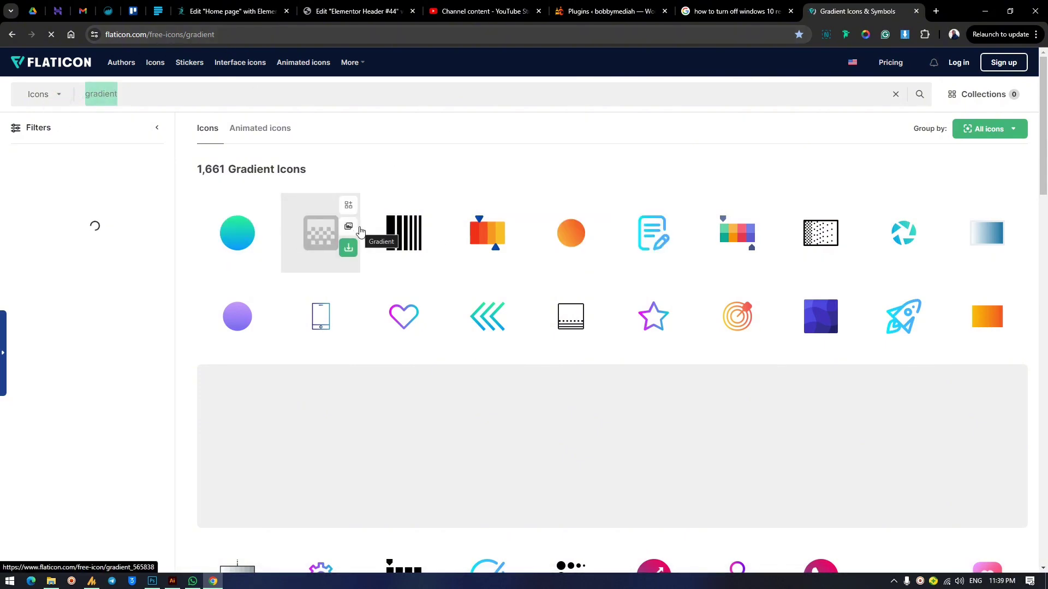
pyautogui.write('youtu')
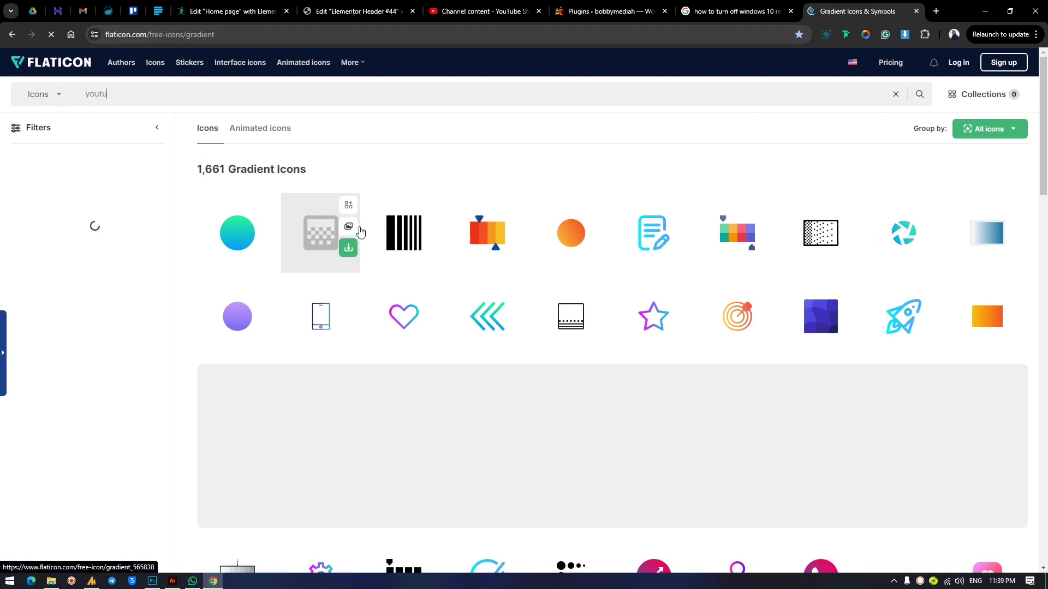
pyautogui.write('be')
pyautogui.press('Return')
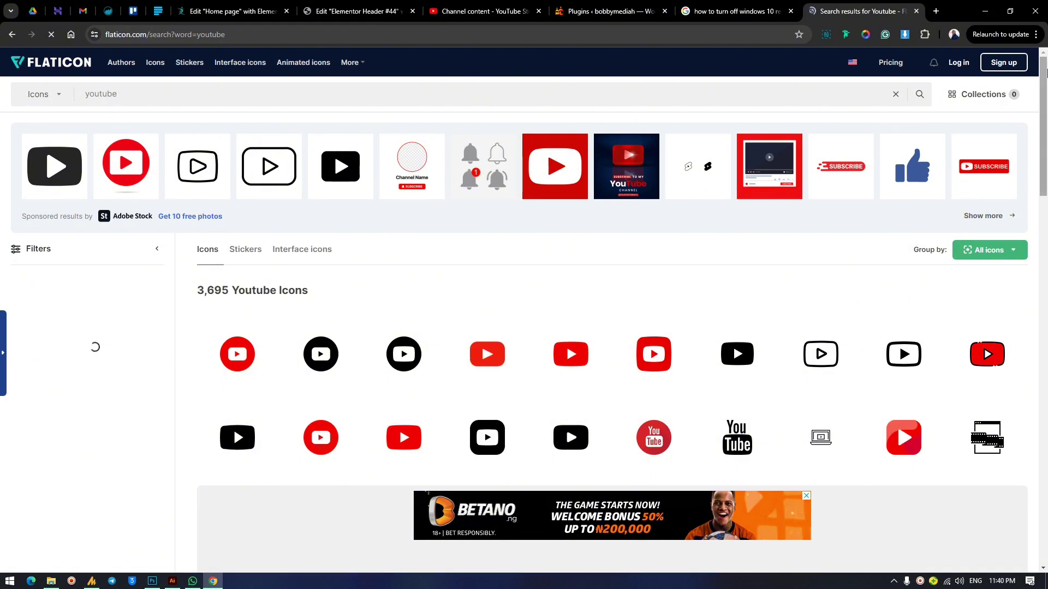
# Request the free PNG download of the first red rectangular YouTube icon and complete the stairs image check.
pyautogui.click(513, 370)
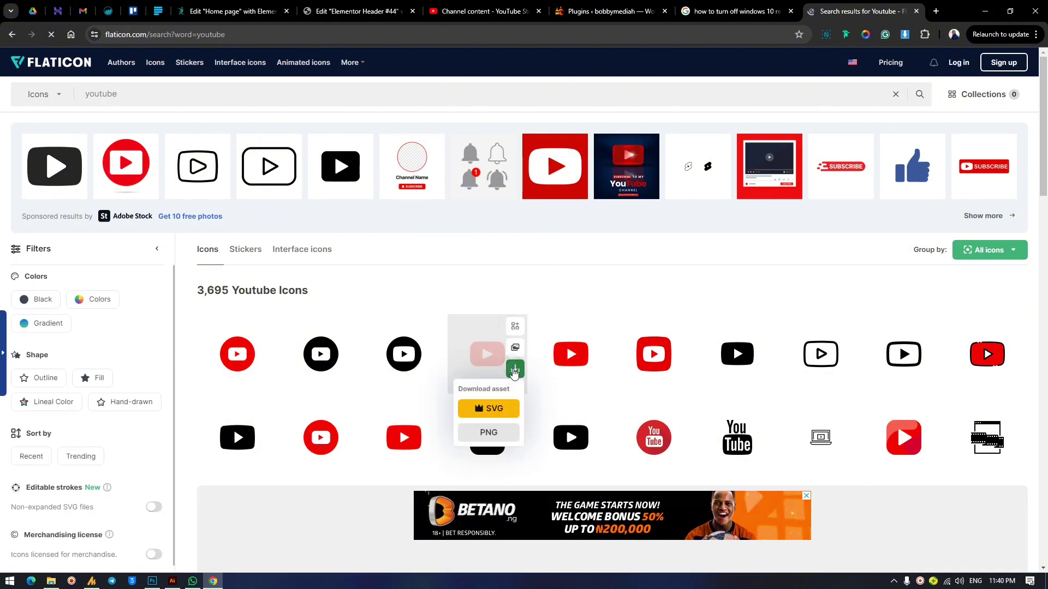
pyautogui.click(493, 440)
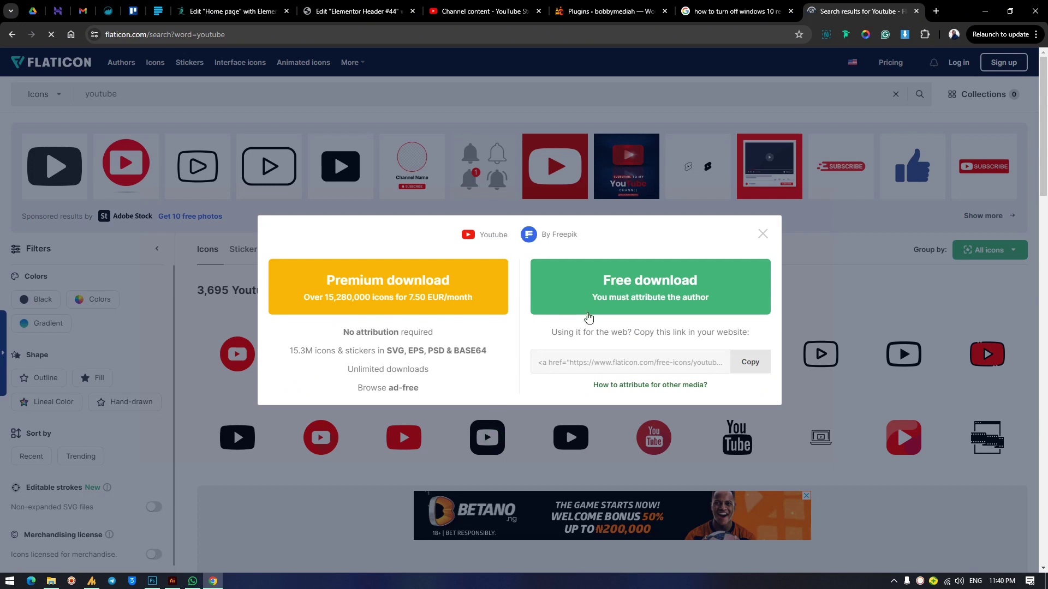
pyautogui.click(604, 300)
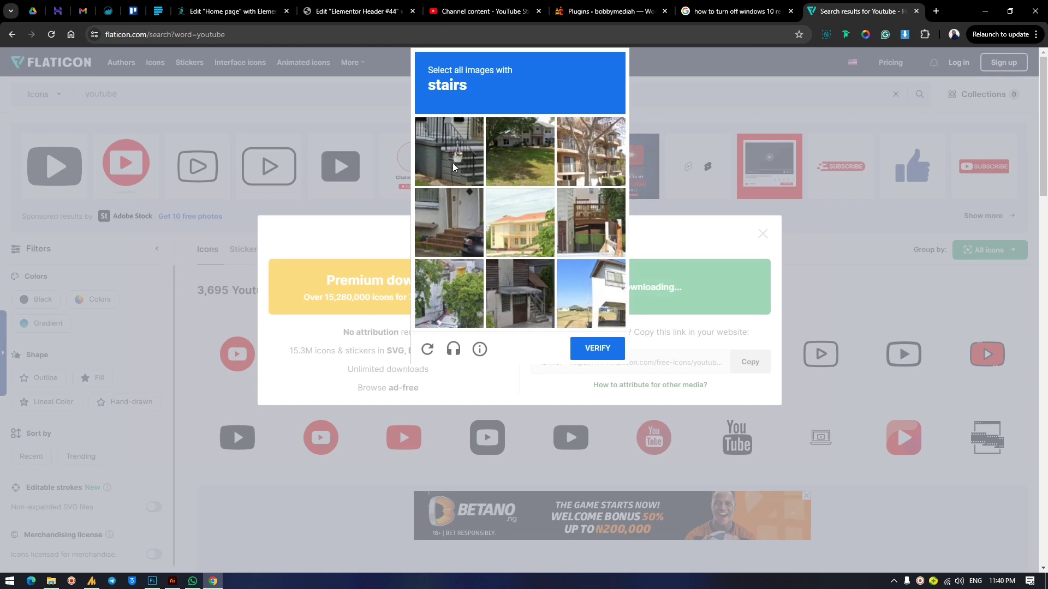
pyautogui.click(452, 167)
pyautogui.click(454, 253)
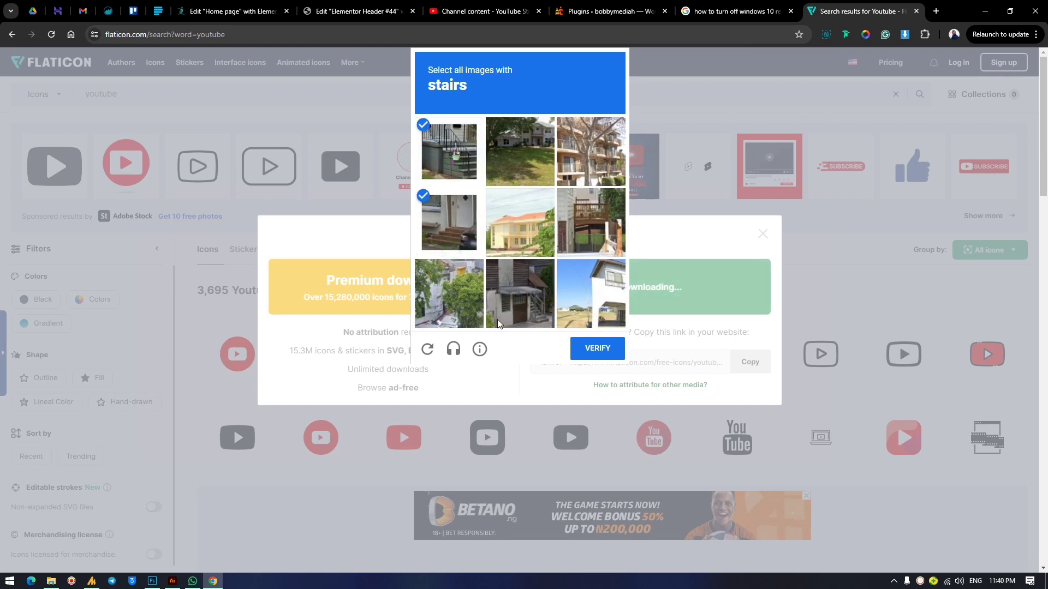
pyautogui.click(534, 319)
pyautogui.click(594, 362)
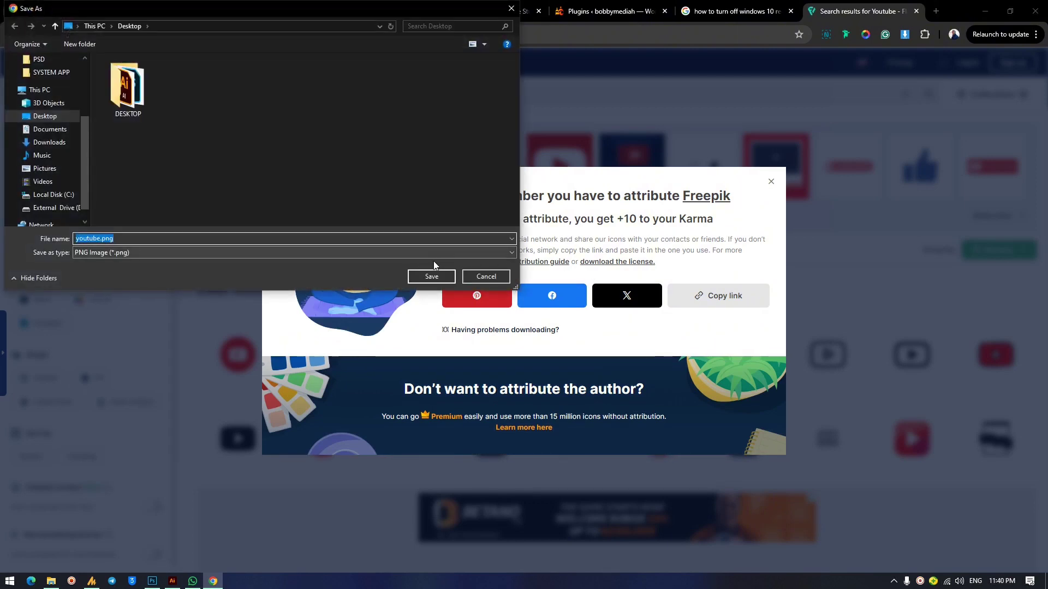
# Save the icon to the Desktop as youtube.png, dismiss the attribution notice, and minimize Chrome.
pyautogui.click(430, 276)
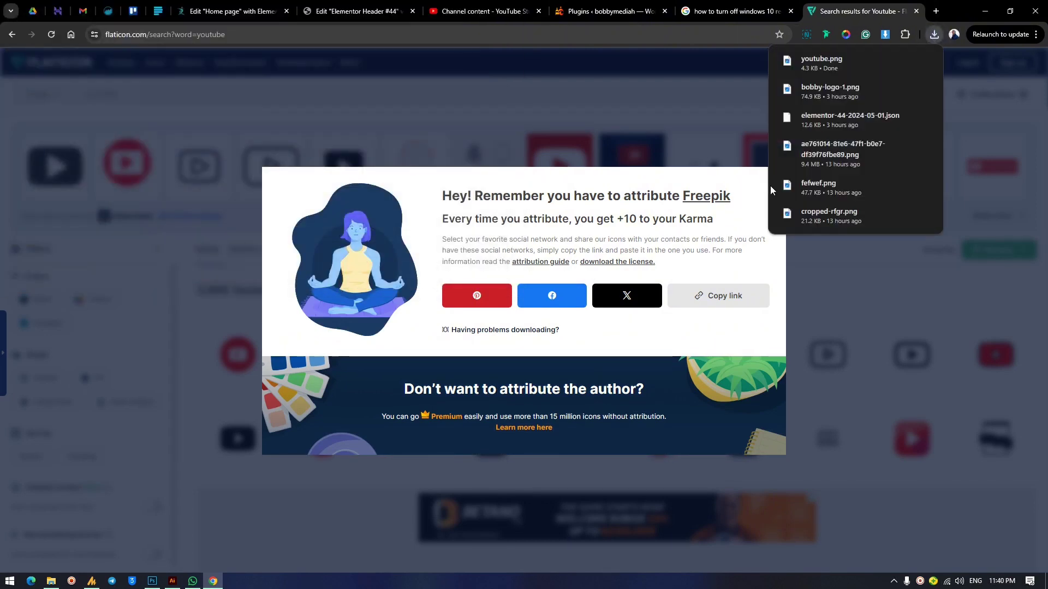
pyautogui.click(768, 182)
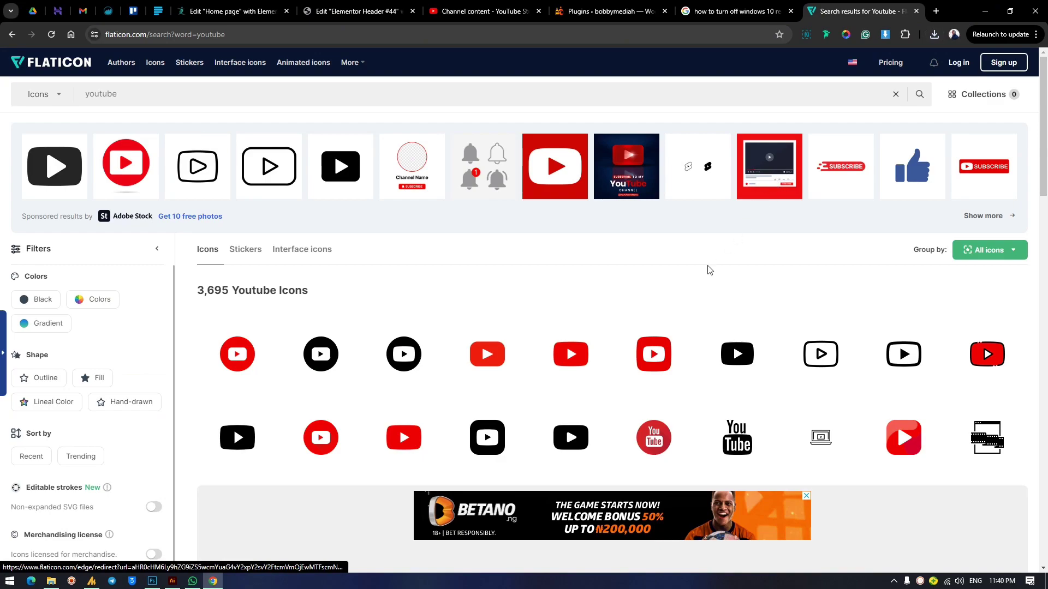
pyautogui.click(985, 11)
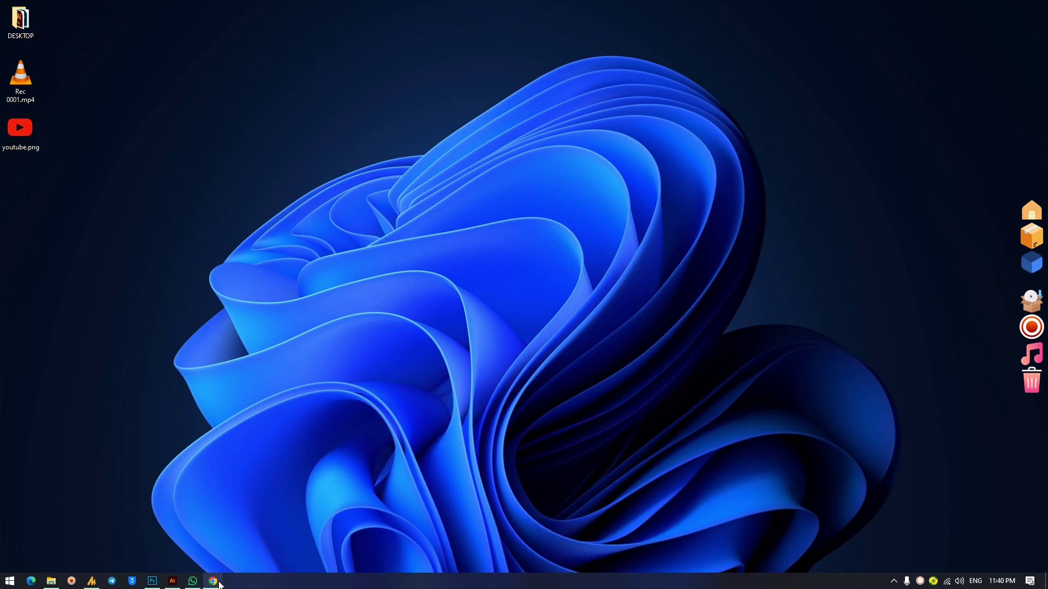
pyautogui.click(1024, 327)
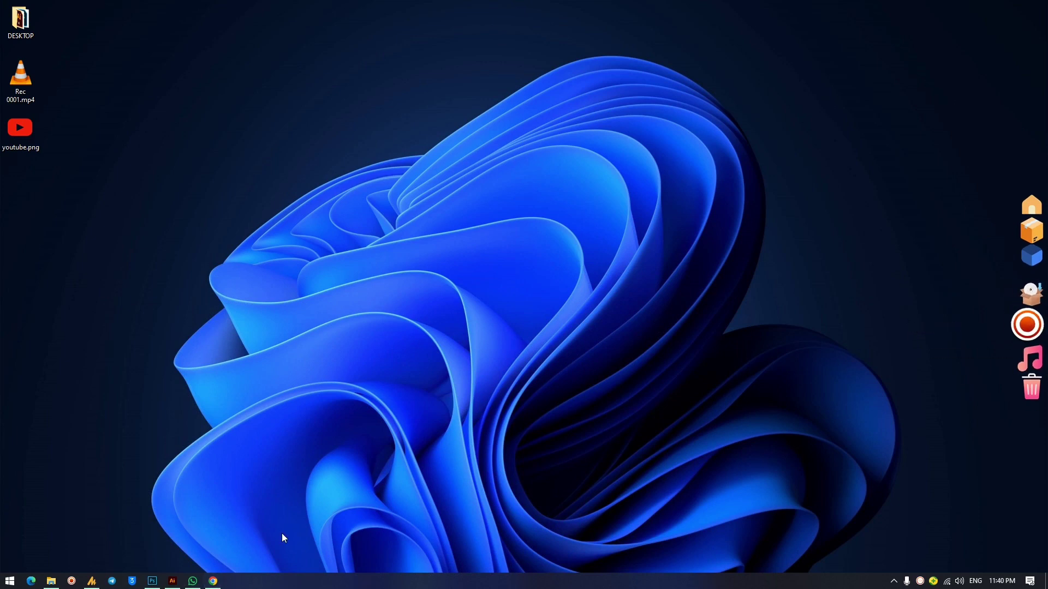
# Switch to Chrome, replace the Flaticon search term with recorder, run the icon search, and close the pop-up ad window.
pyautogui.click(213, 581)
pyautogui.tripleClick(139, 105)
pyautogui.write('recorder')
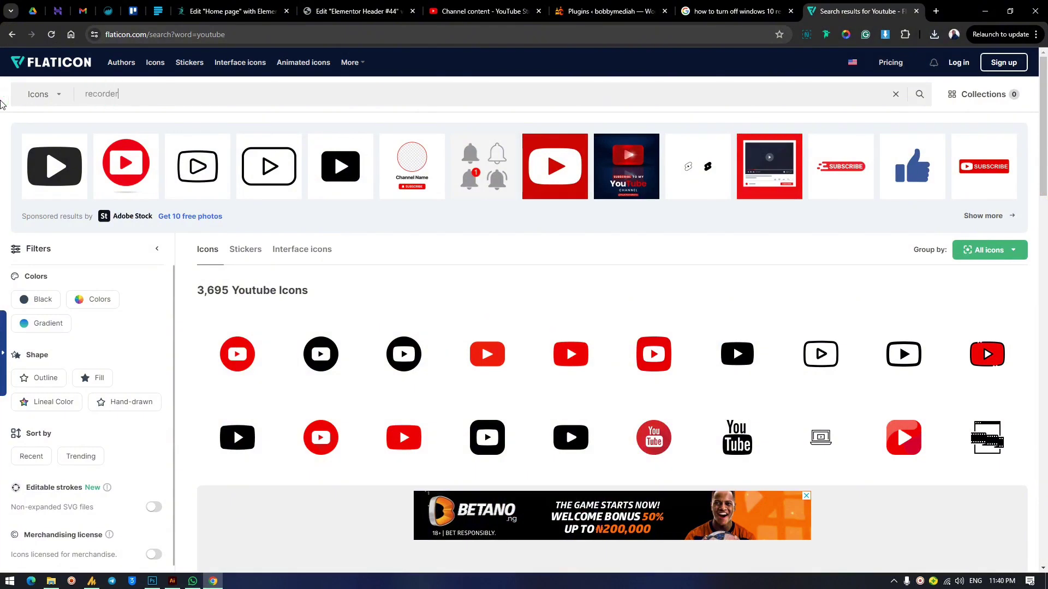
pyautogui.press('Return')
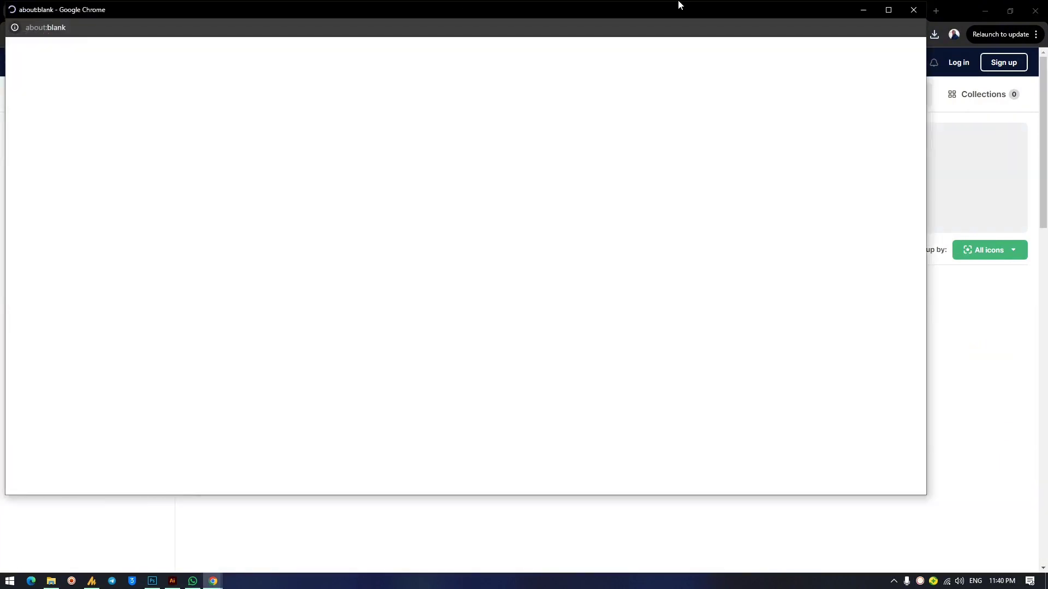
pyautogui.click(913, 10)
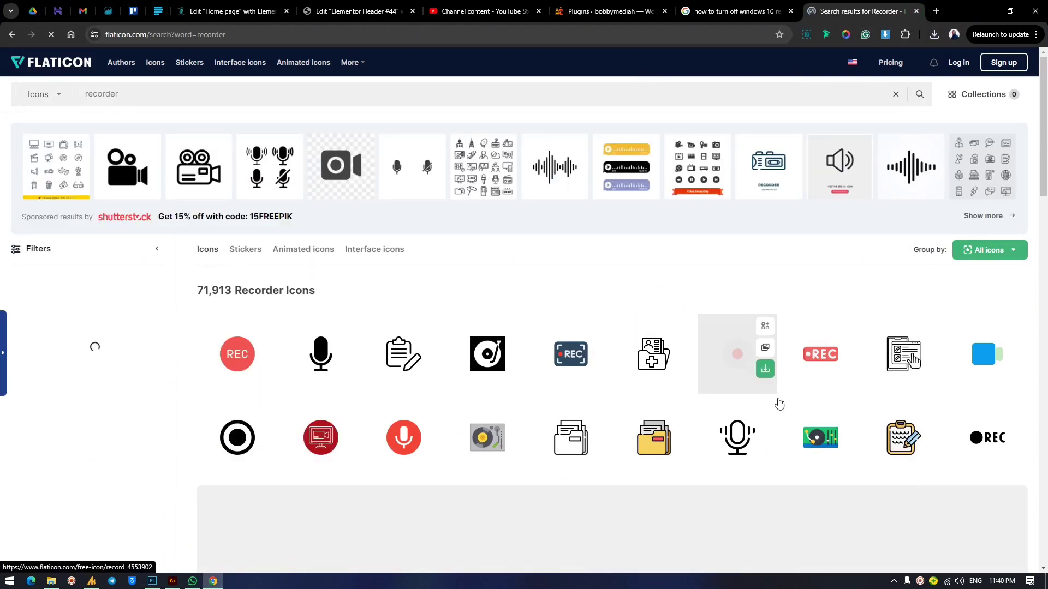
# Download the round record icon with the red dot as a free PNG to the Desktop and dismiss the attribution notice.
pyautogui.click(765, 369)
pyautogui.click(739, 432)
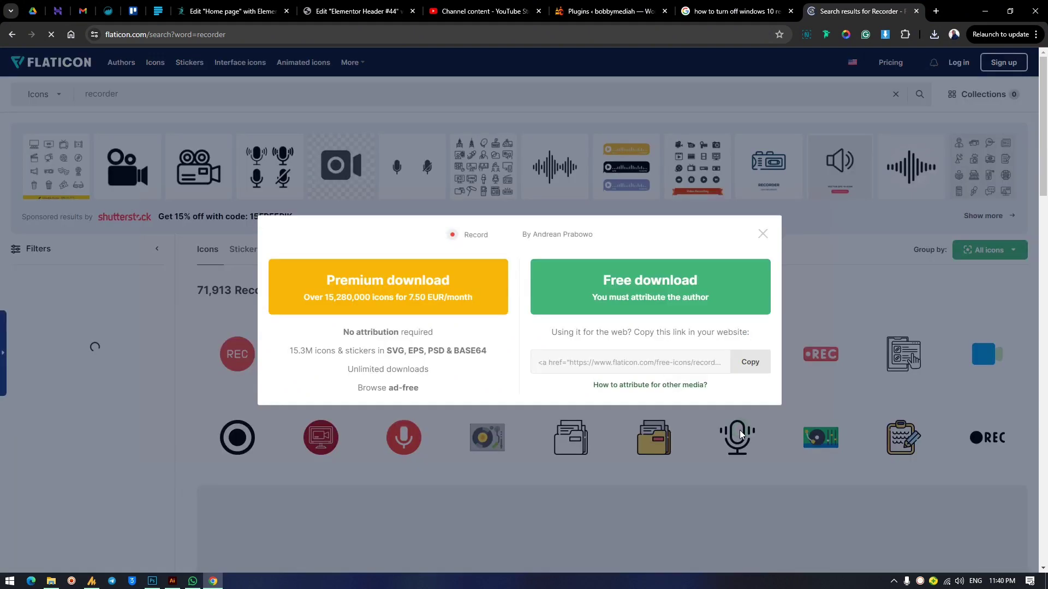
pyautogui.click(636, 305)
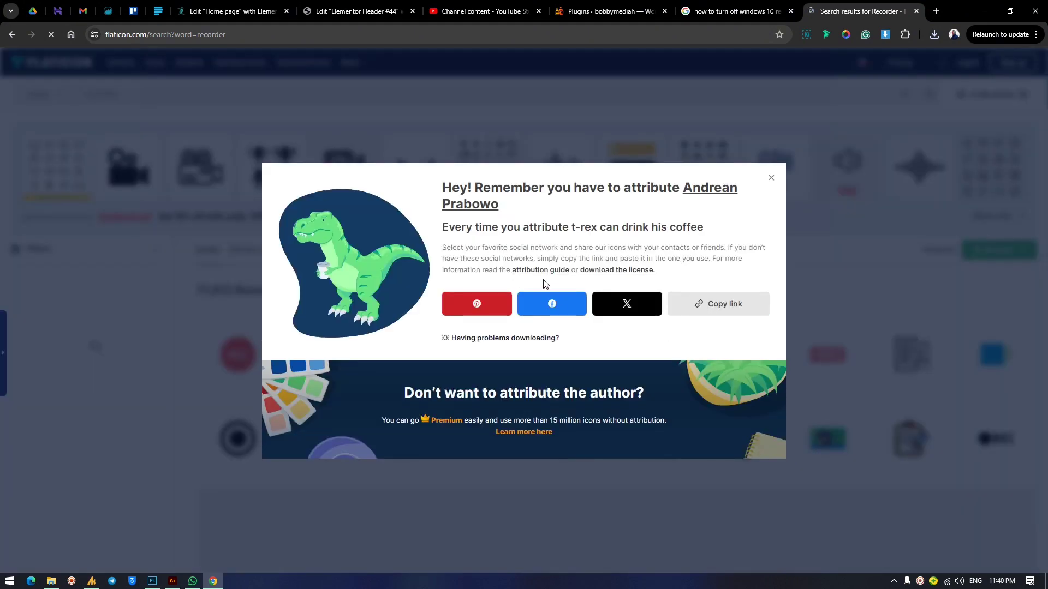
pyautogui.click(428, 277)
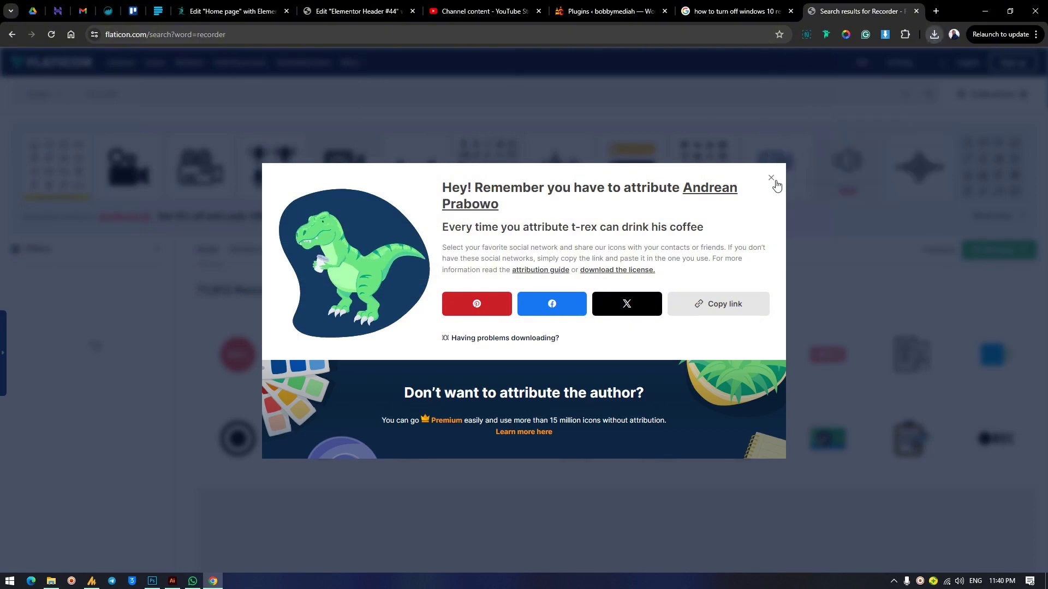
pyautogui.click(753, 180)
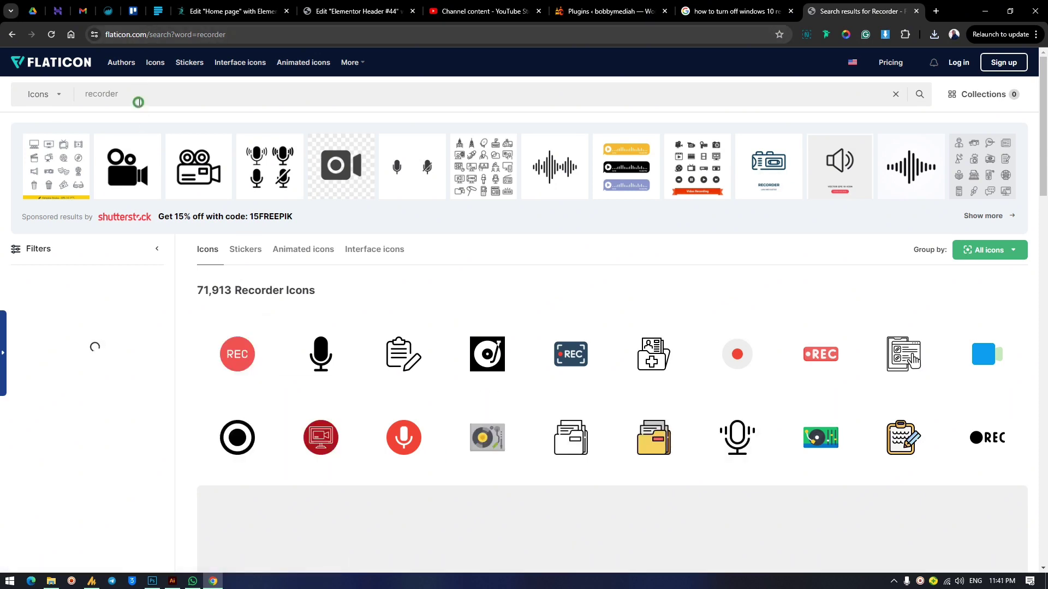
# Replace the Flaticon search term with designs and run the icon search.
pyautogui.moveTo(138, 100); pyautogui.dragTo(54, 101)
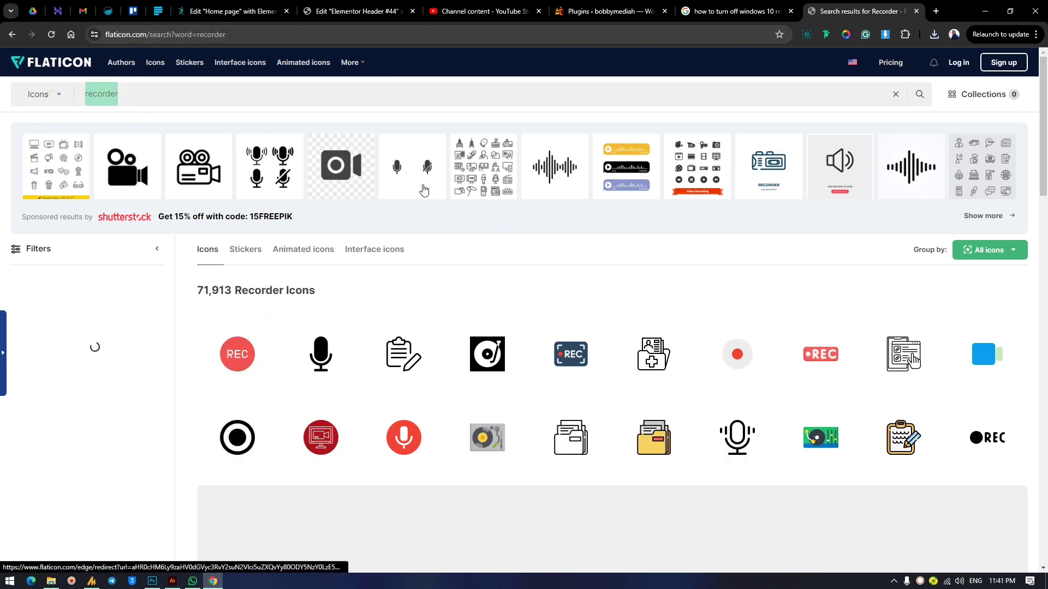
pyautogui.click(985, 11)
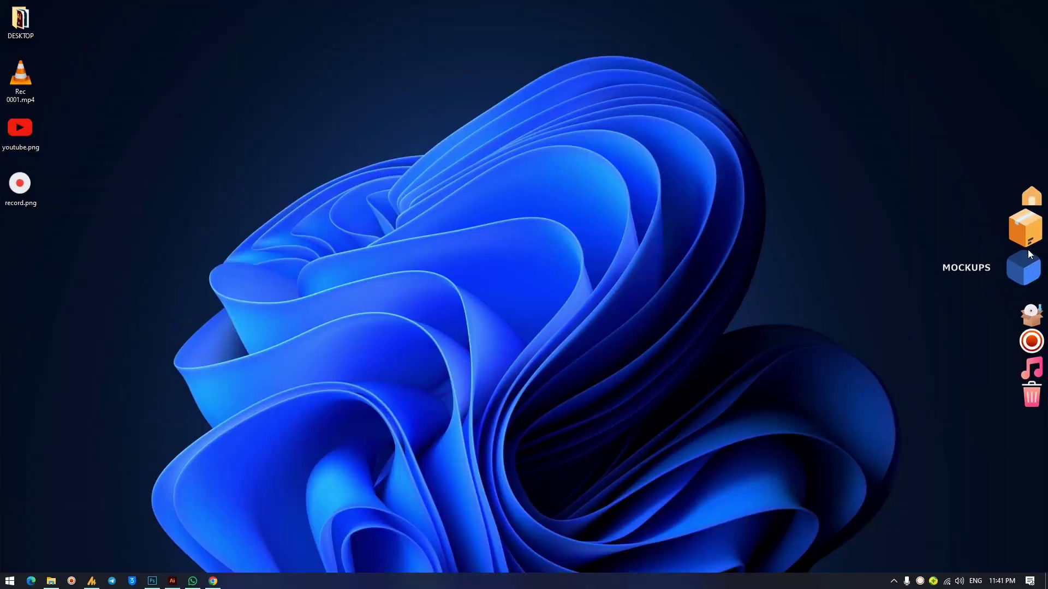
pyautogui.click(214, 577)
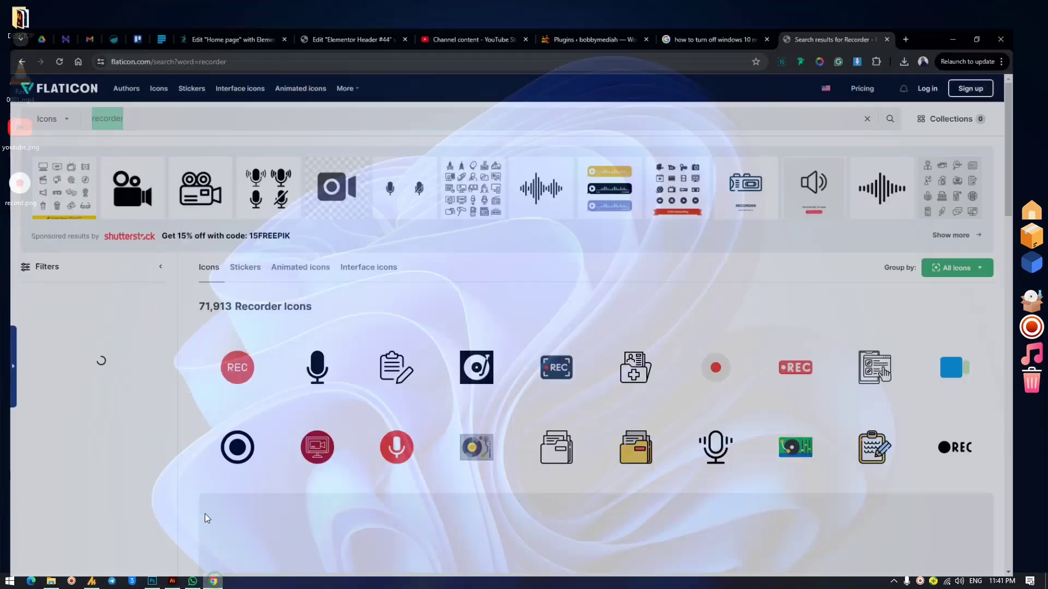
pyautogui.write('add')
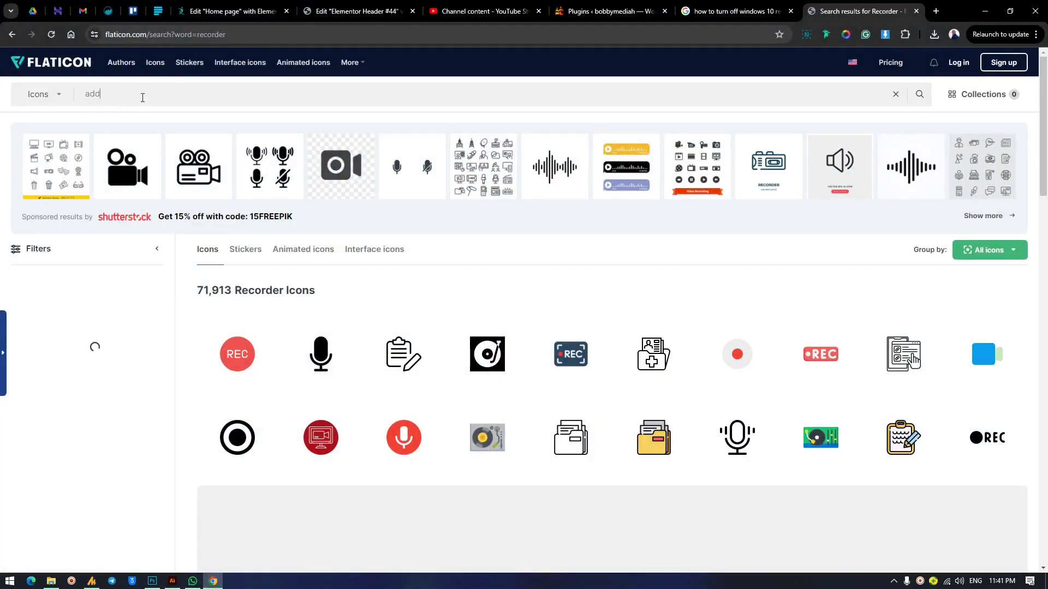
pyautogui.press('BackSpace')
pyautogui.press('BackSpace')
pyautogui.press('BackSpace')
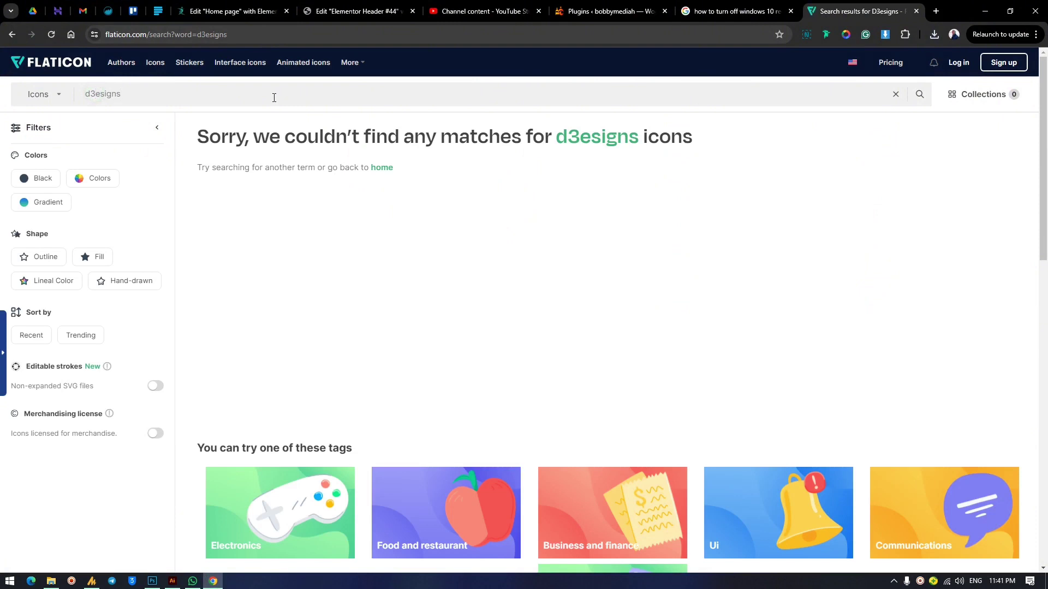
pyautogui.press('Return')
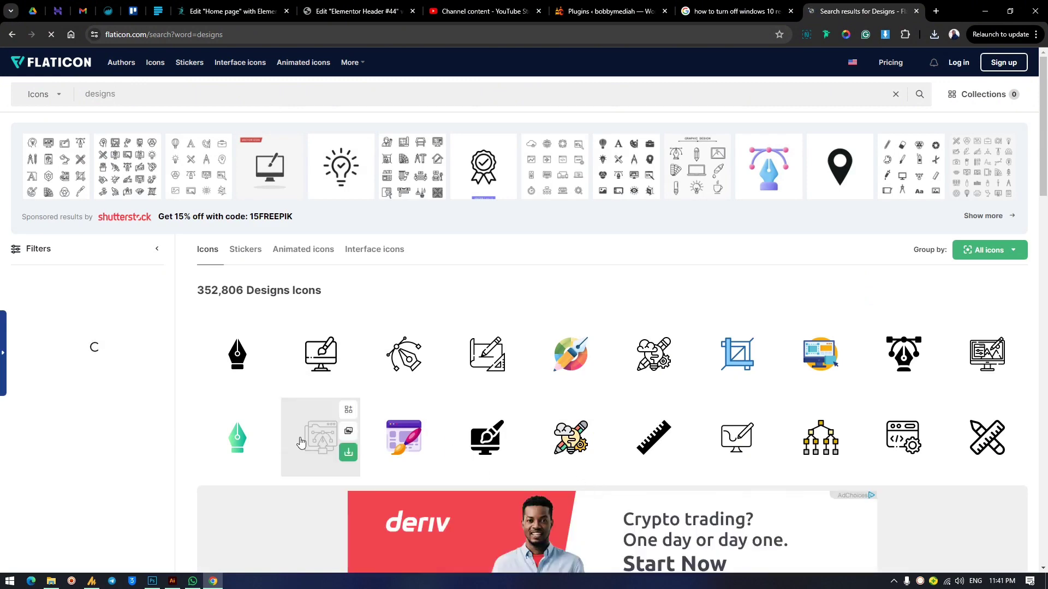
# Download the Photoshop Ps icon as a free PNG, save it to the Desktop as photoshop.png, and minimize Chrome.
pyautogui.scroll(-10, 640, 426)
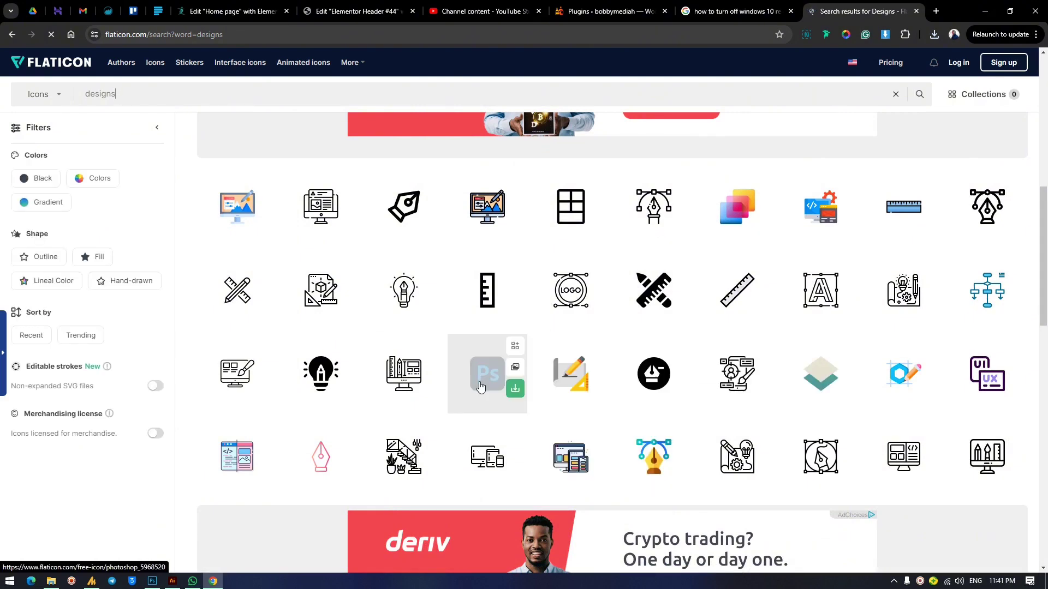
pyautogui.click(515, 388)
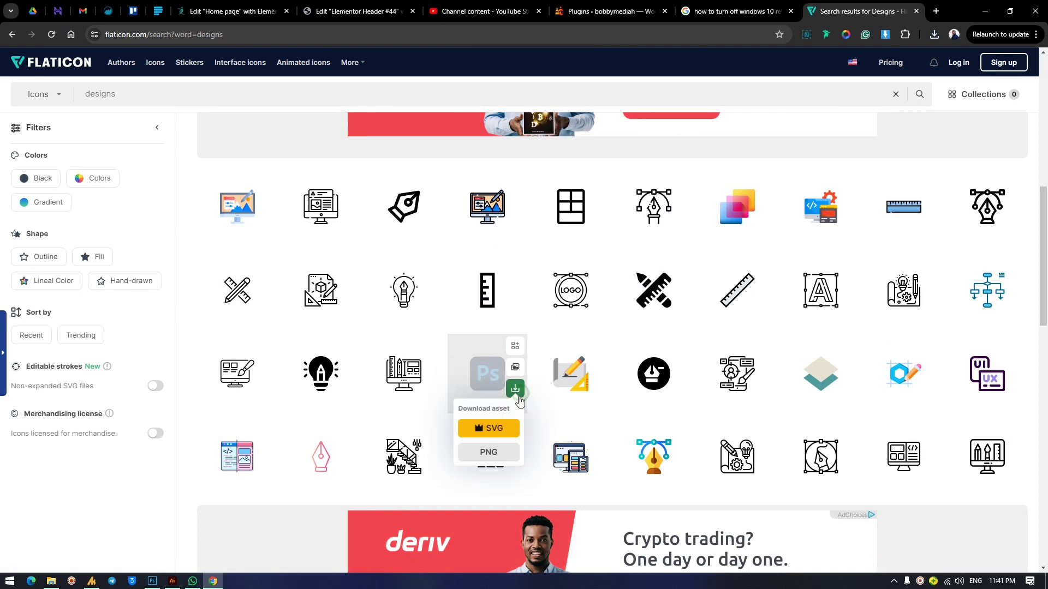
pyautogui.click(502, 454)
pyautogui.click(596, 289)
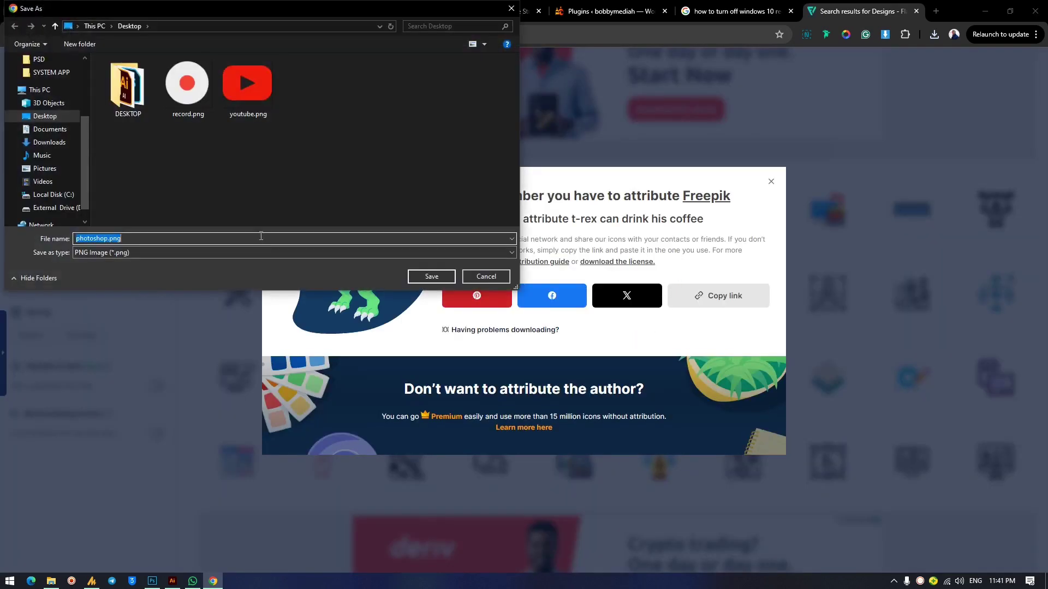
pyautogui.click(420, 282)
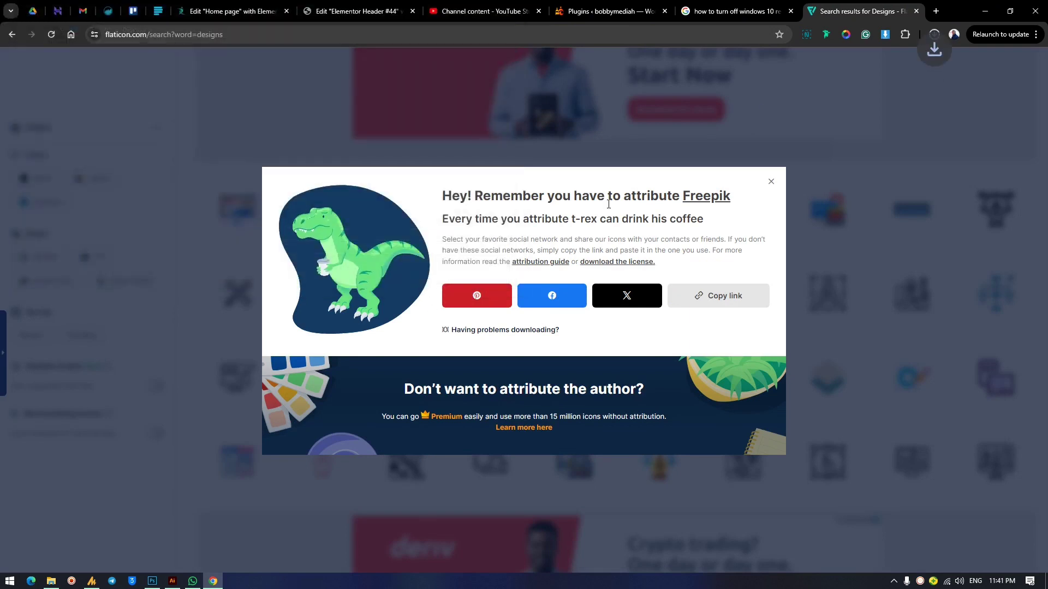
pyautogui.click(985, 11)
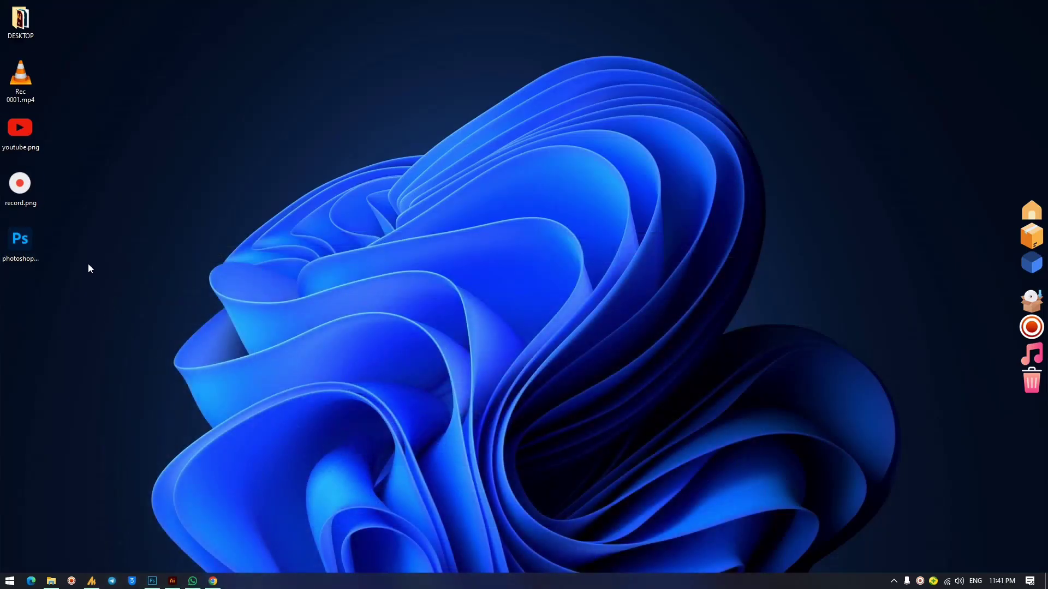
# Open a File Explorer window and go to RocketDock's Icons folder in Program Files (x86) on Local Disk (C:).
pyautogui.press('super+e')
pyautogui.moveTo(210, 97); pyautogui.dragTo(486, 84)
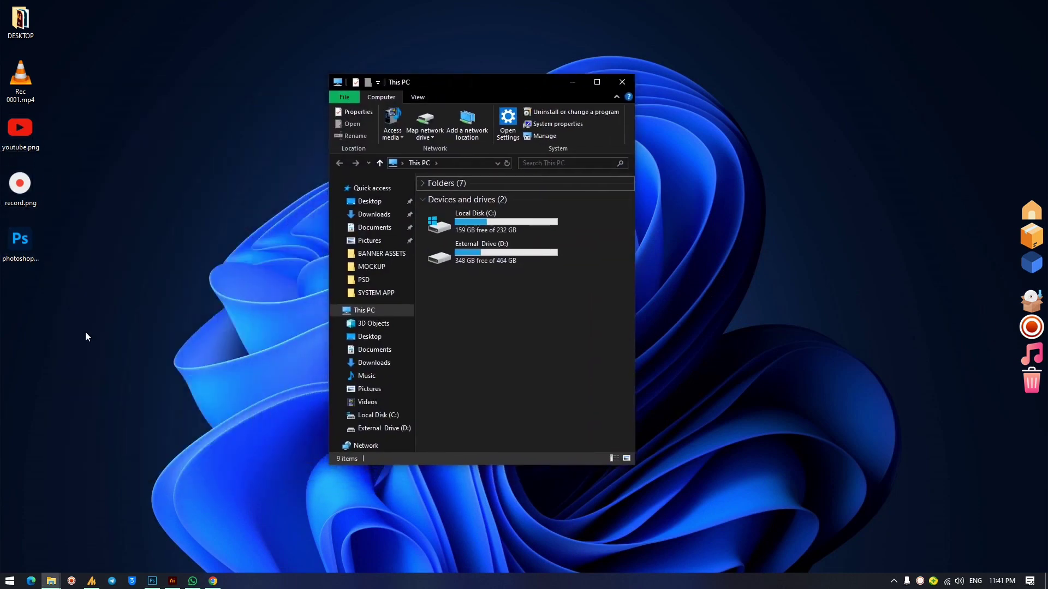
pyautogui.click(477, 259)
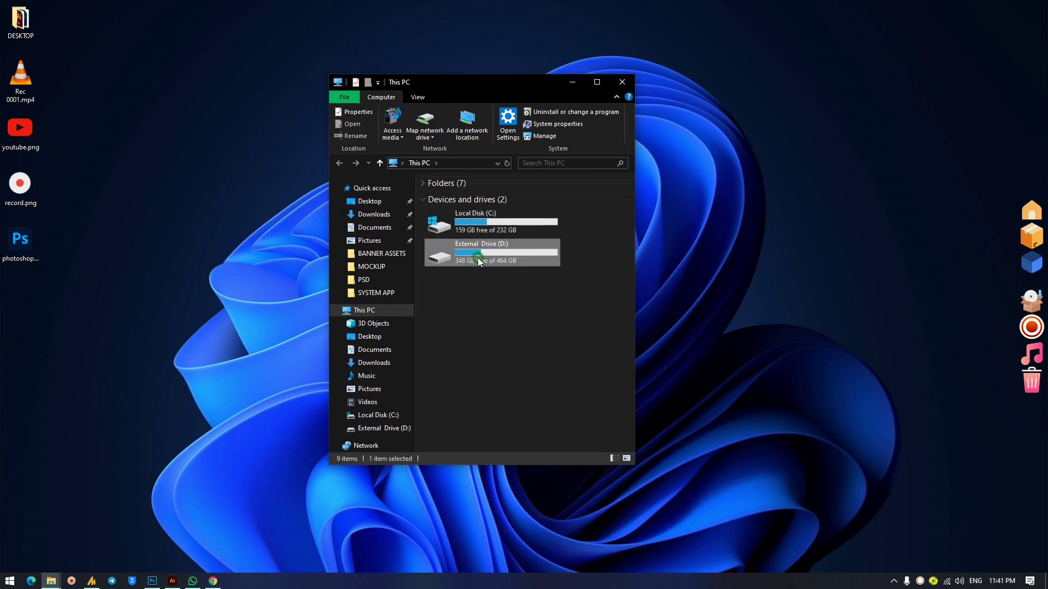
pyautogui.doubleClick(486, 220)
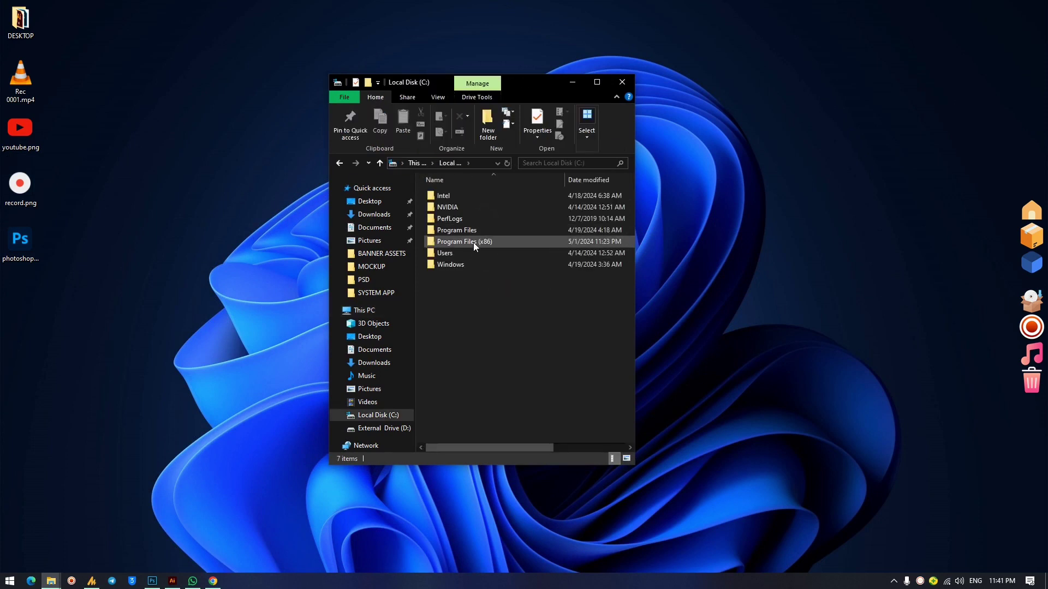
pyautogui.doubleClick(473, 241)
pyautogui.doubleClick(465, 365)
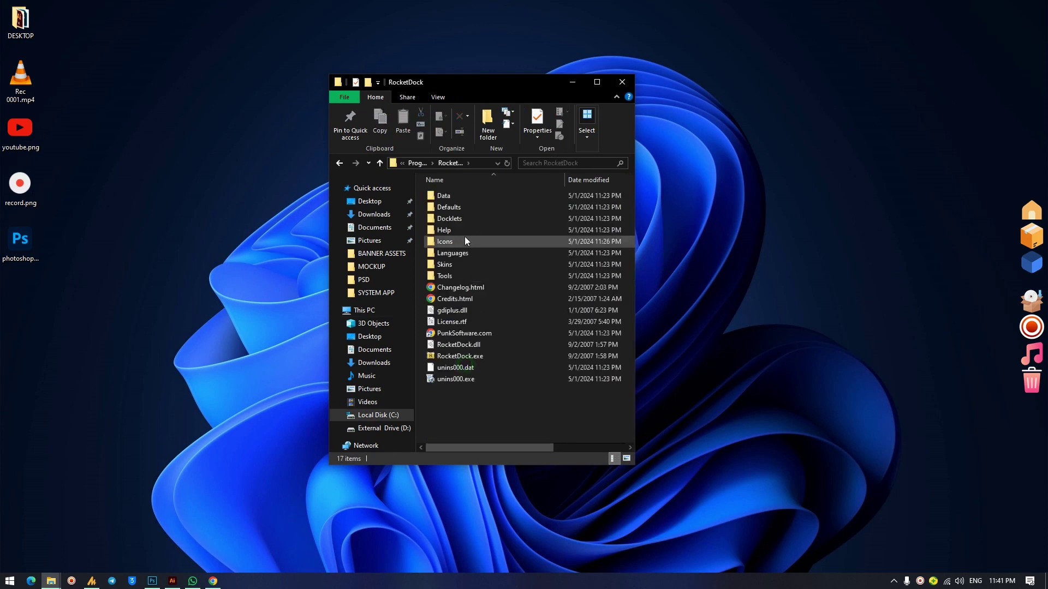
pyautogui.click(461, 241)
# Move youtube.png, record.png and photoshop.png from the desktop into the Icons folder with administrator permission and close the window.
pyautogui.moveTo(20, 183); pyautogui.dragTo(529, 303)
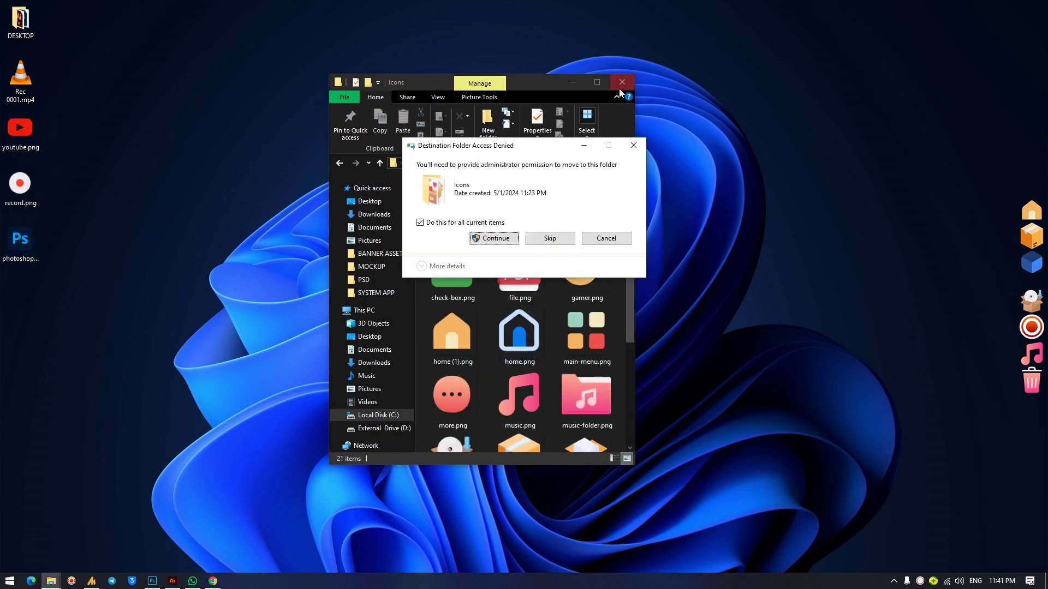
pyautogui.click(490, 240)
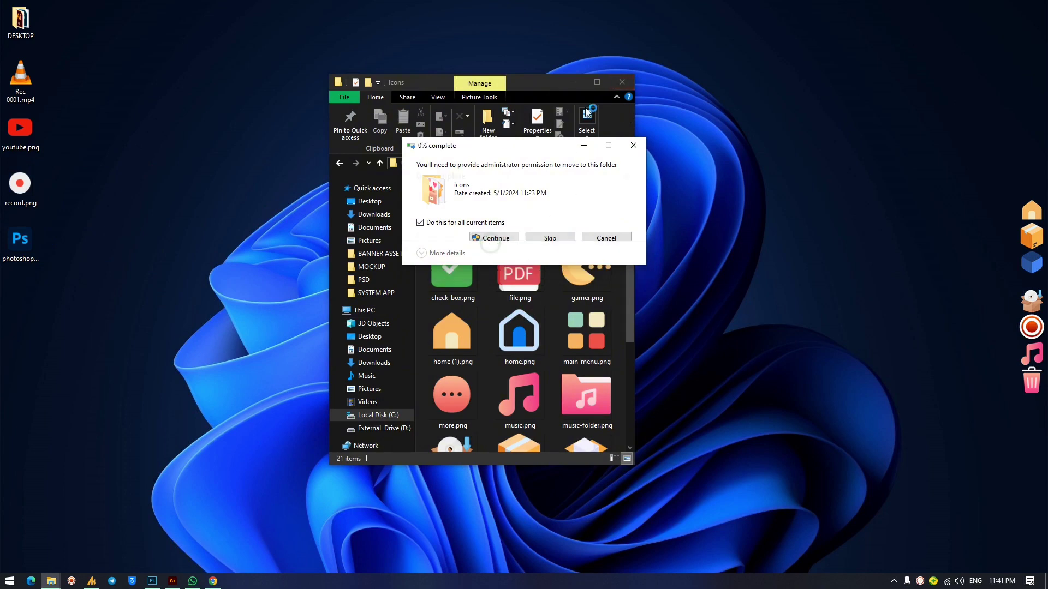
pyautogui.click(621, 81)
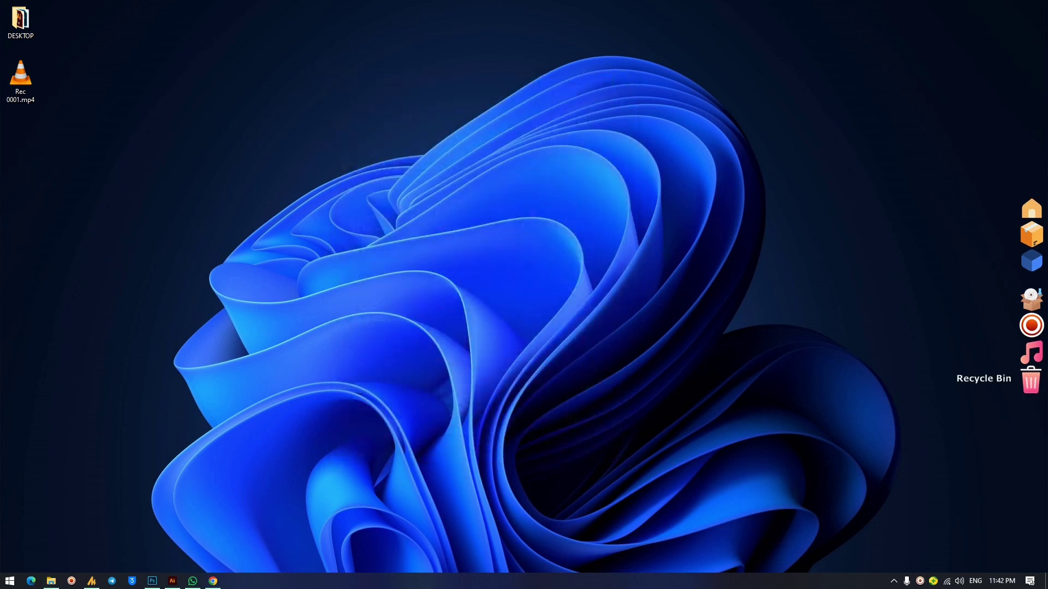
# Change the Screen Recorder dock item's icon to record.png.
pyautogui.rightClick(1028, 331)
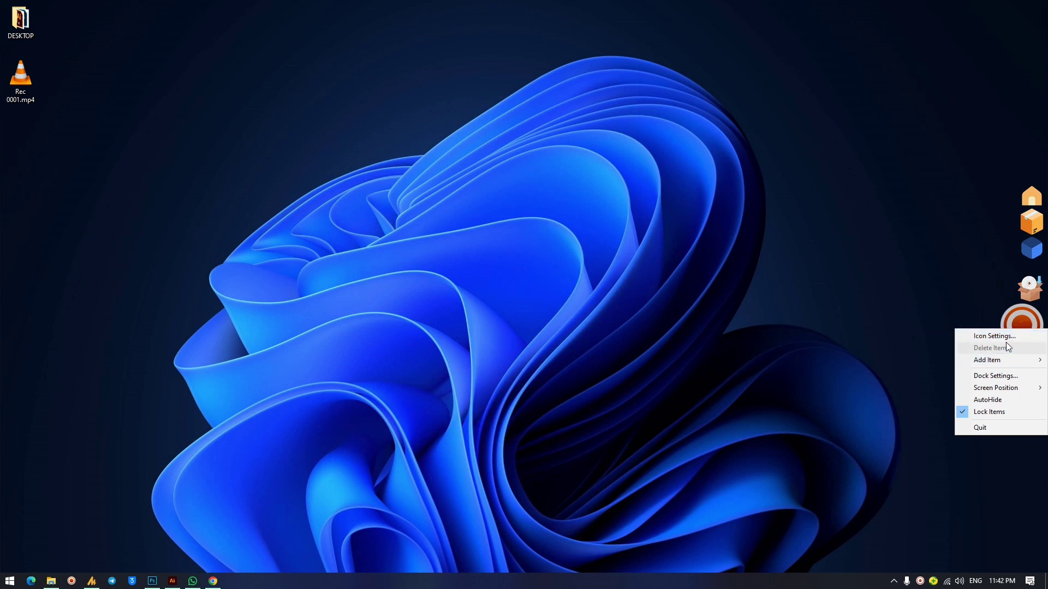
pyautogui.click(1004, 337)
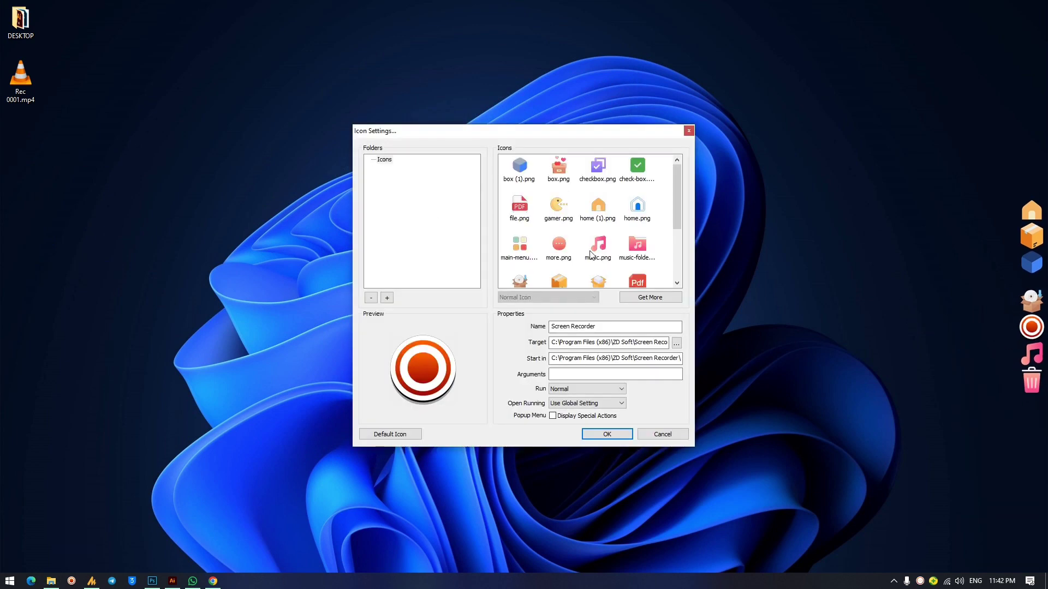
pyautogui.scroll(-3, 596, 245)
pyautogui.click(636, 228)
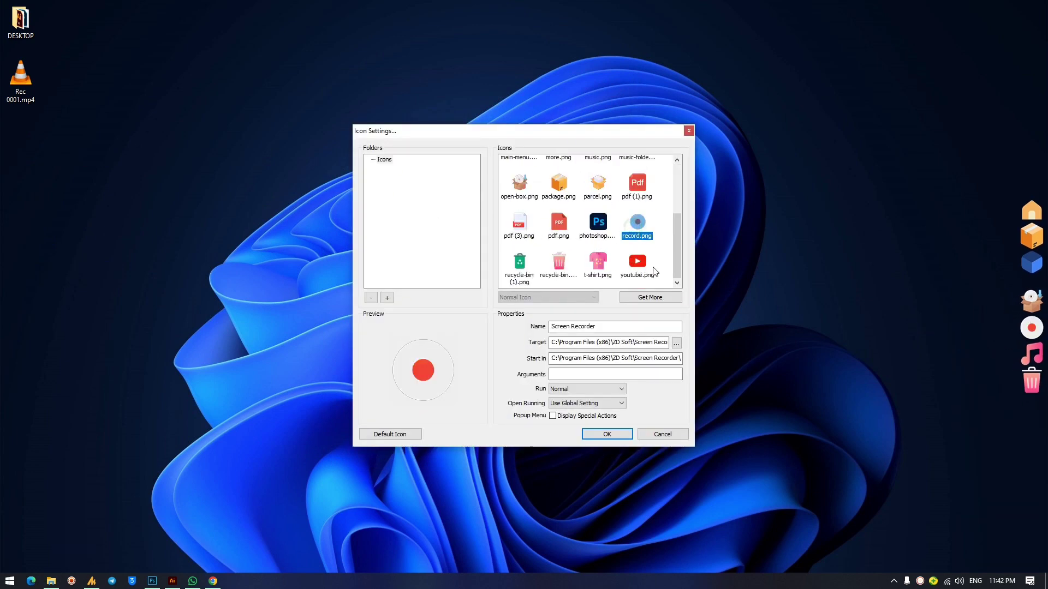
pyautogui.click(607, 434)
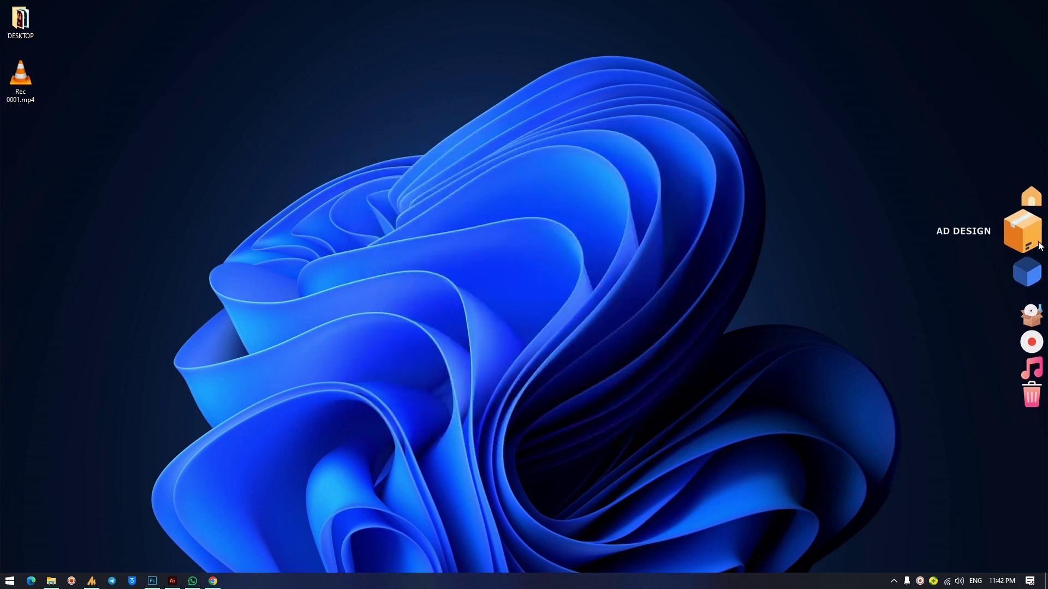
# Change the AD DESIGN dock item's icon to photoshop.png.
pyautogui.rightClick(1023, 234)
pyautogui.click(991, 244)
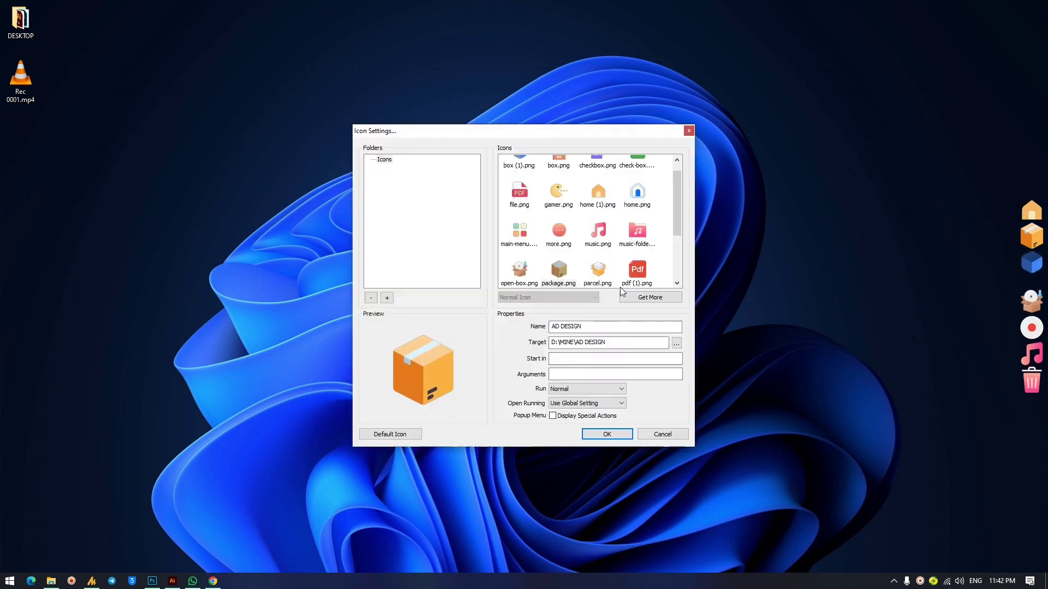
pyautogui.scroll(-4, 562, 221)
pyautogui.click(601, 225)
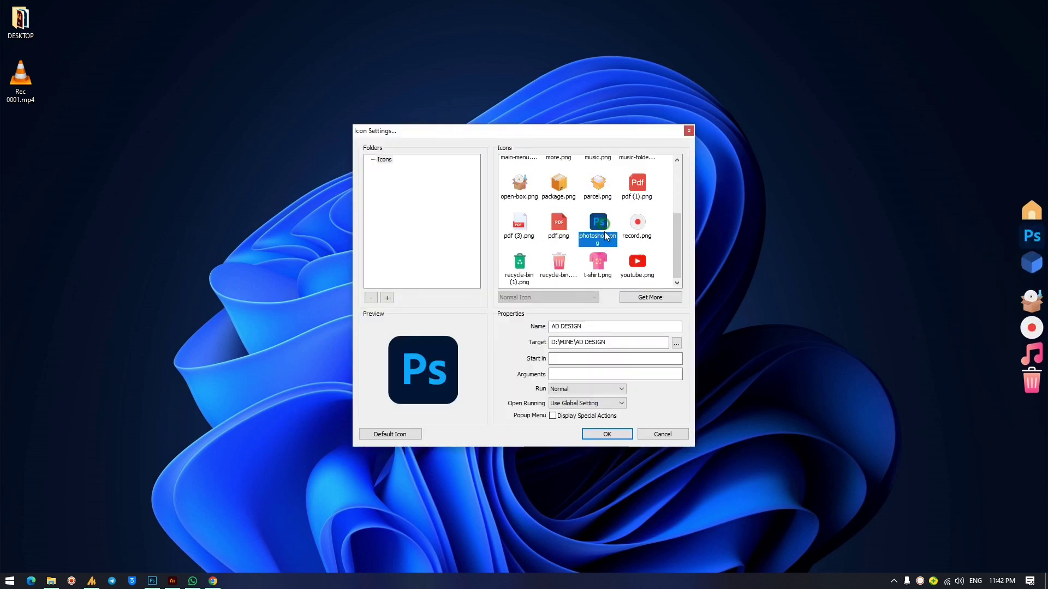
pyautogui.click(607, 434)
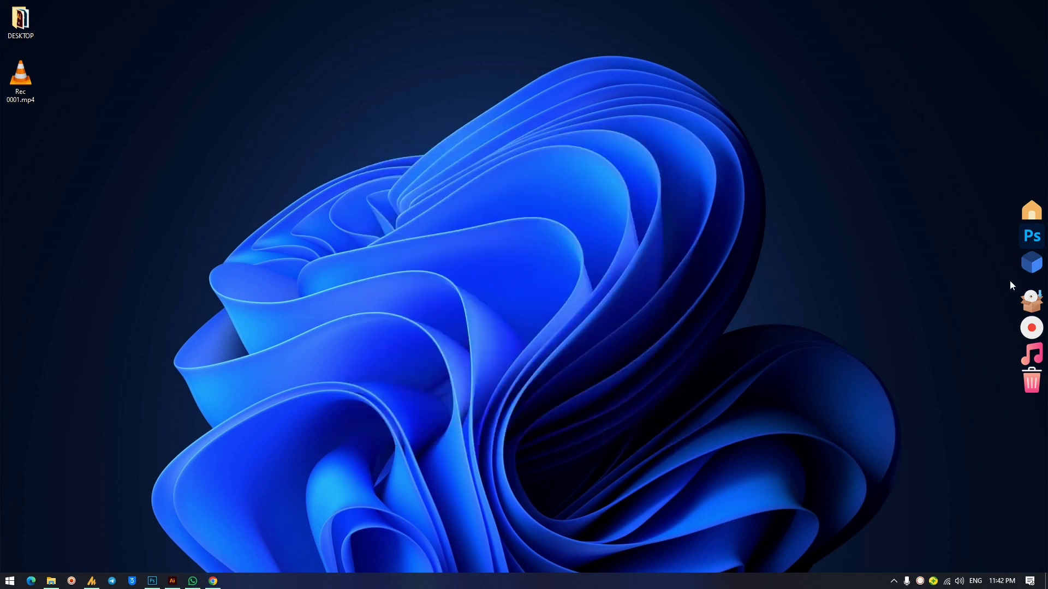
# Change the YOUTUBE THUMB dock item's icon to youtube.png.
pyautogui.rightClick(1019, 355)
pyautogui.click(1014, 363)
pyautogui.scroll(-2, 570, 244)
pyautogui.scroll(-1, 570, 244)
pyautogui.click(637, 262)
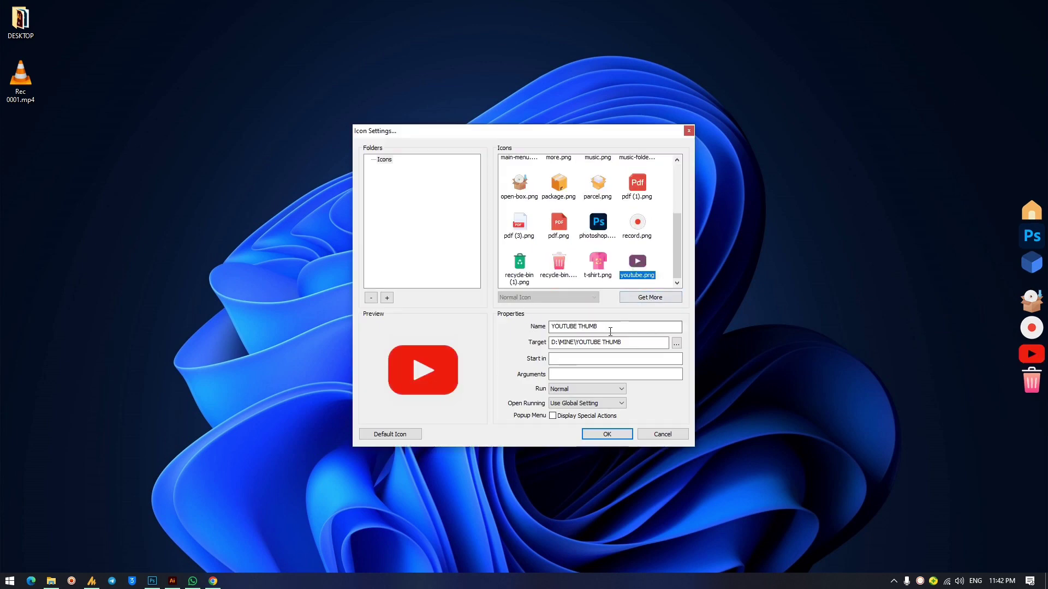
pyautogui.click(622, 435)
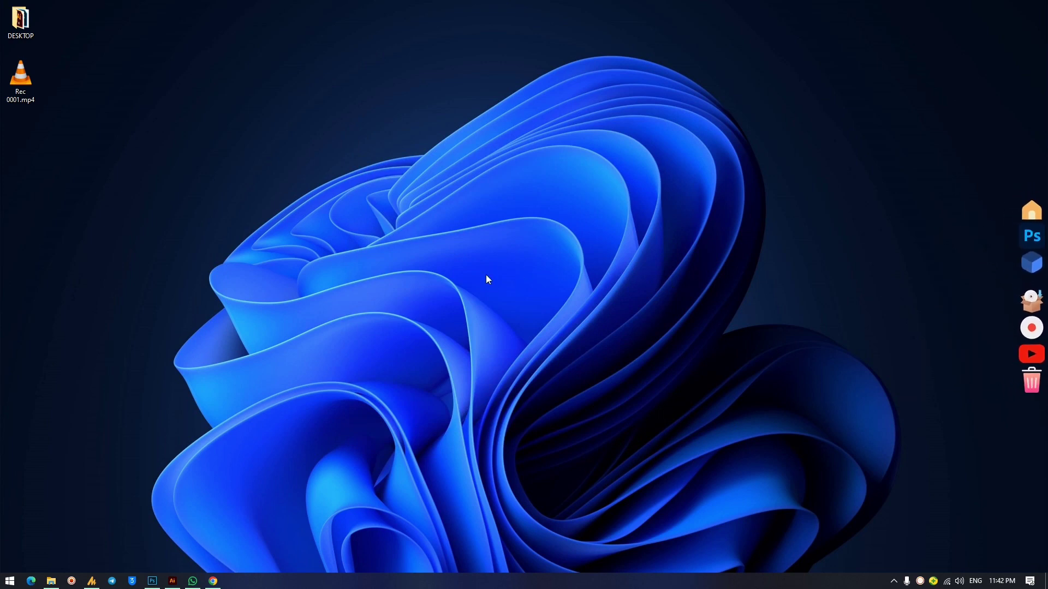
# Test the Recycle Bin and YOUTUBE THUMB dock shortcuts, closing each window after it opens.
pyautogui.click(1031, 382)
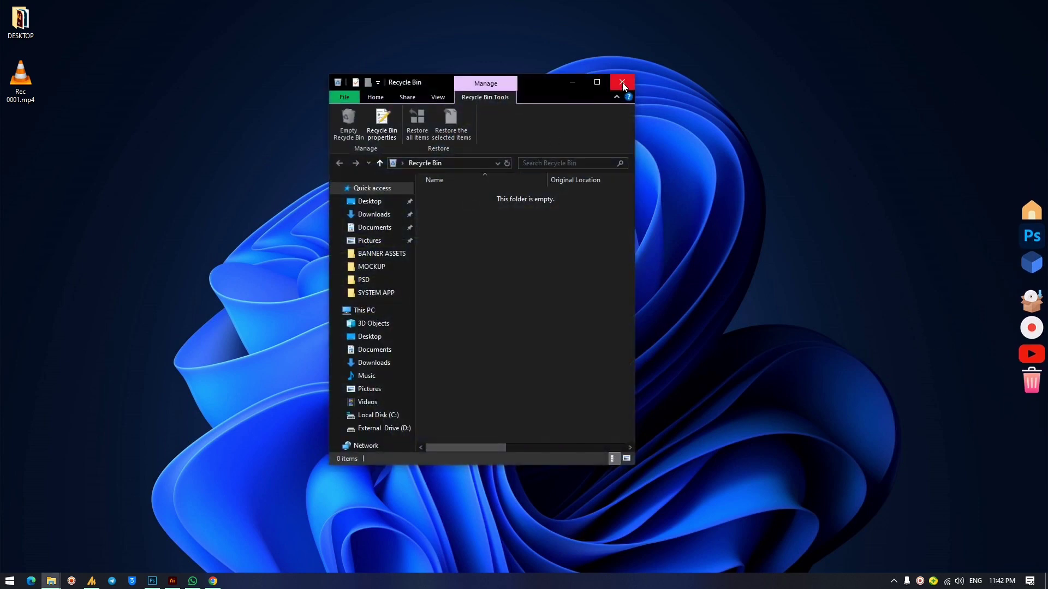
pyautogui.click(622, 84)
pyautogui.click(1015, 356)
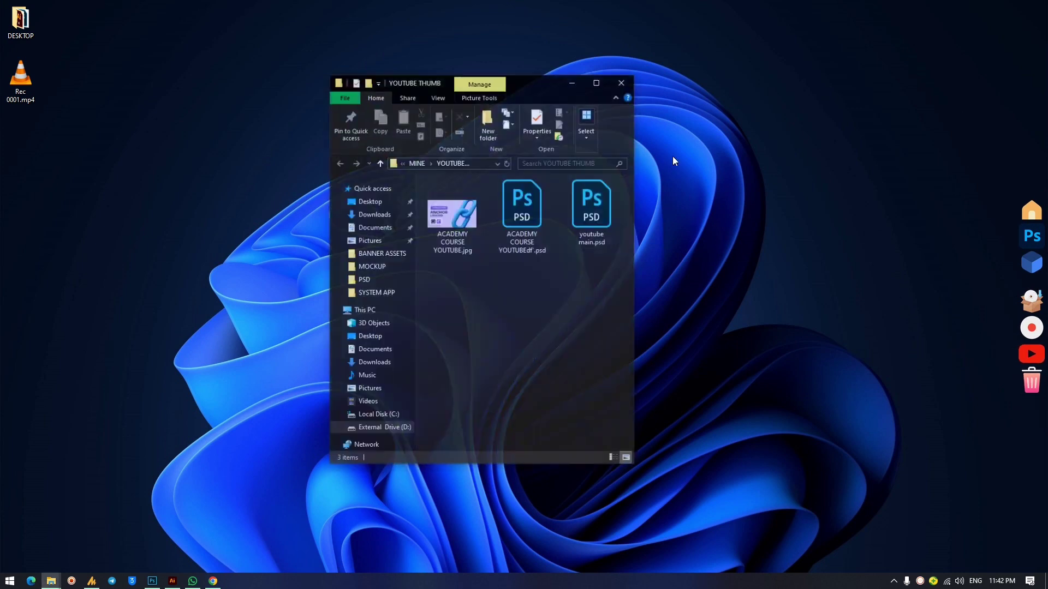
pyautogui.click(620, 83)
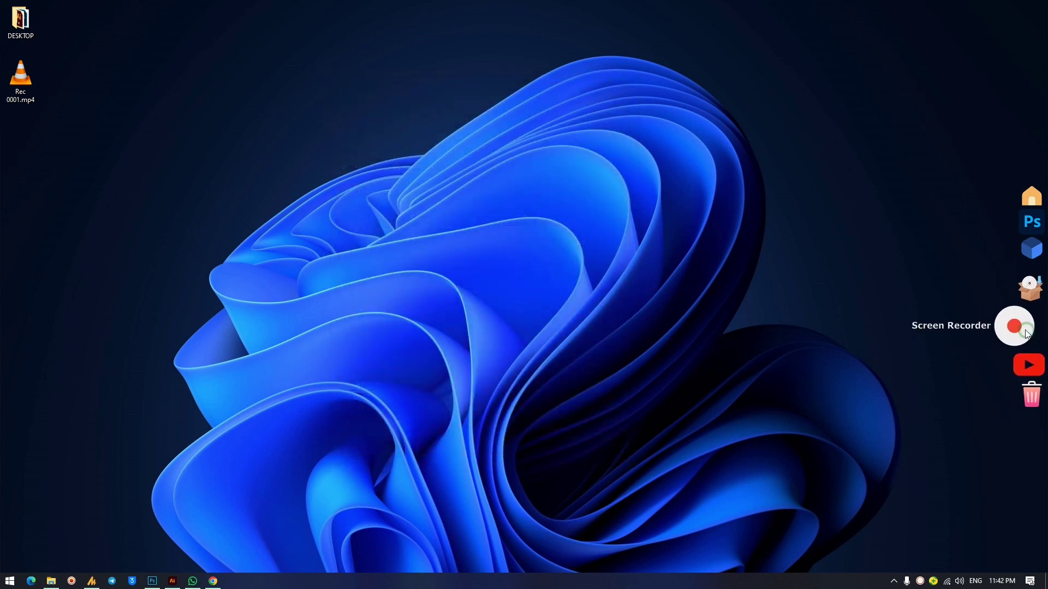
# Test the Screen Recorder and SYSTEM APP dock items, minimizing the recorder and closing the folder window.
pyautogui.click(1027, 333)
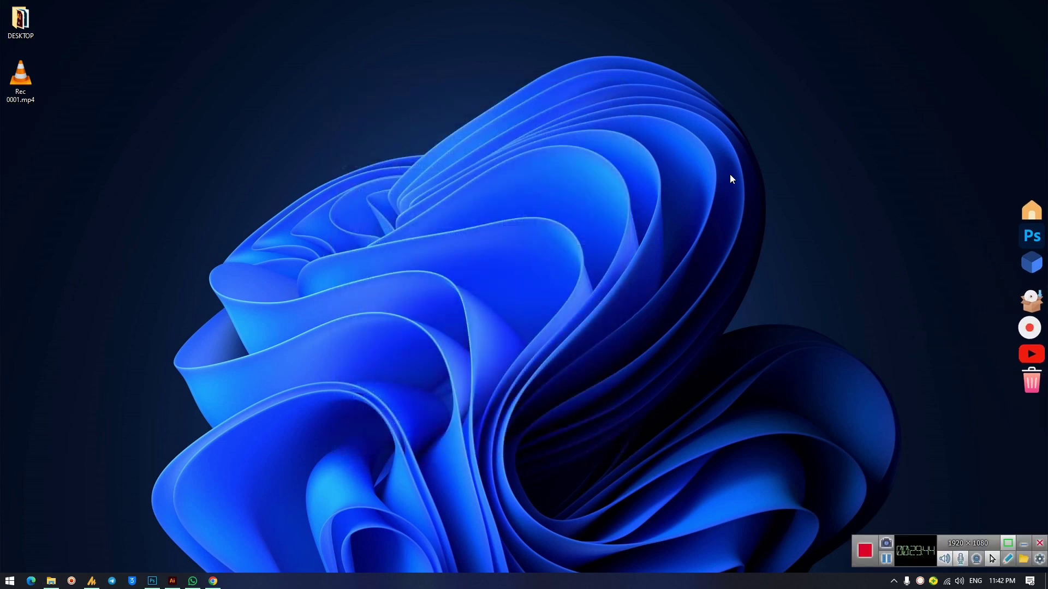
pyautogui.click(1024, 543)
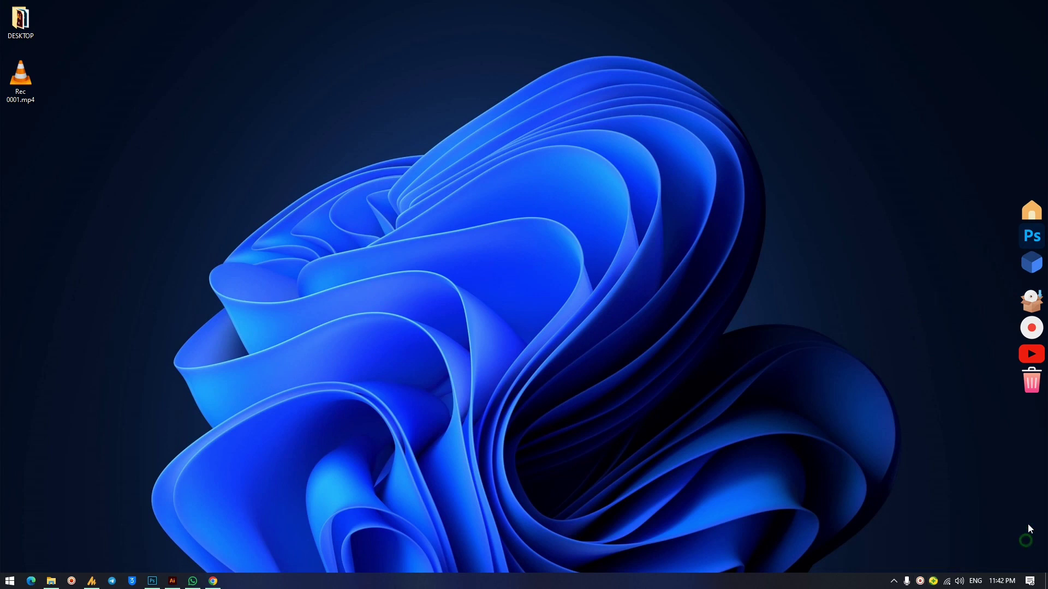
pyautogui.click(1022, 300)
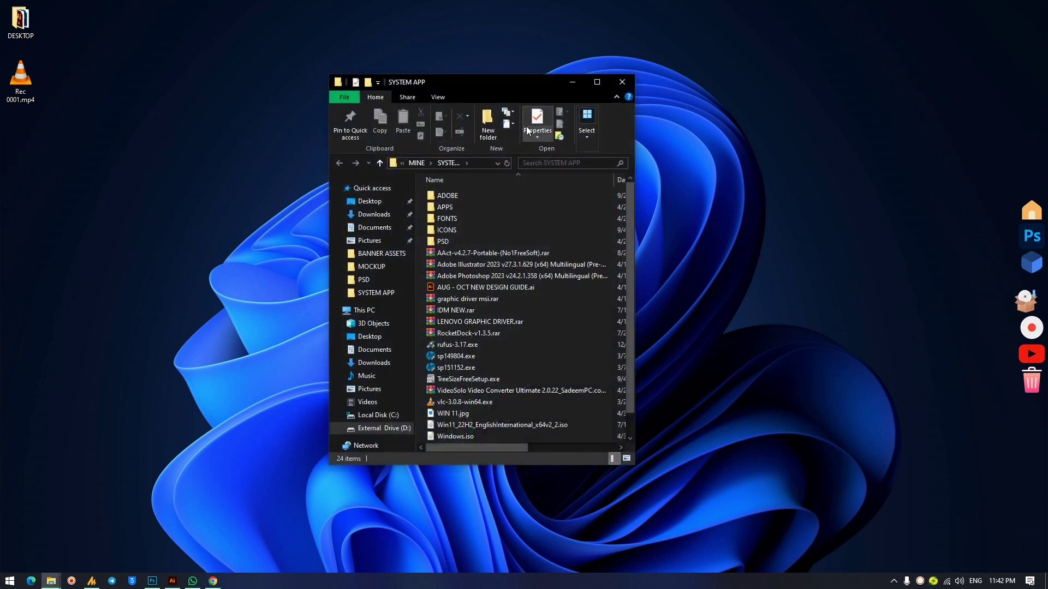
pyautogui.click(621, 81)
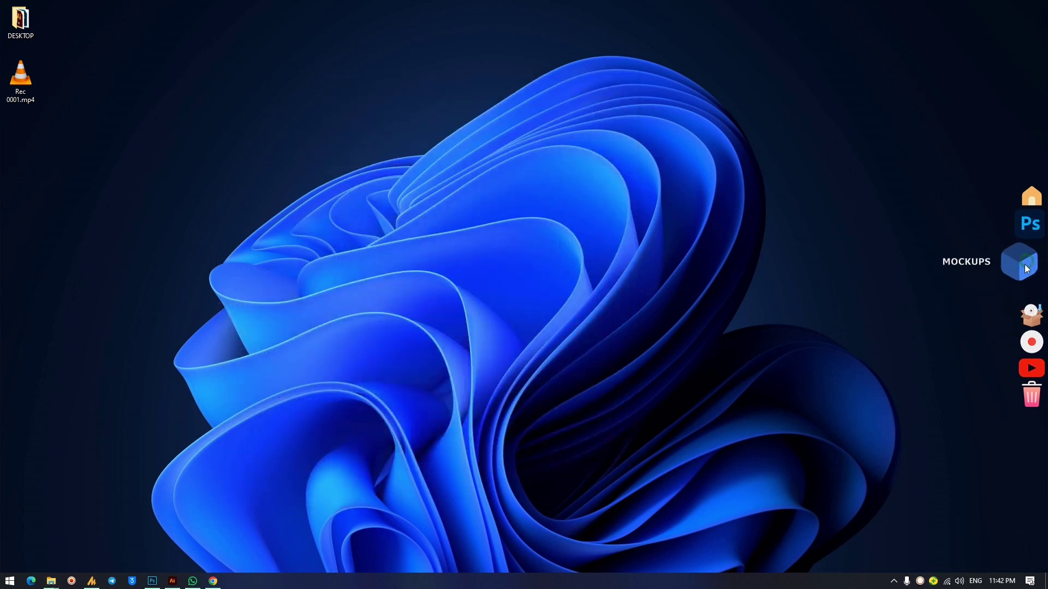
# Test the MOCKUPS and AD DESIGN dock shortcuts, closing each folder window after it opens.
pyautogui.click(1028, 266)
pyautogui.click(584, 99)
pyautogui.click(1030, 240)
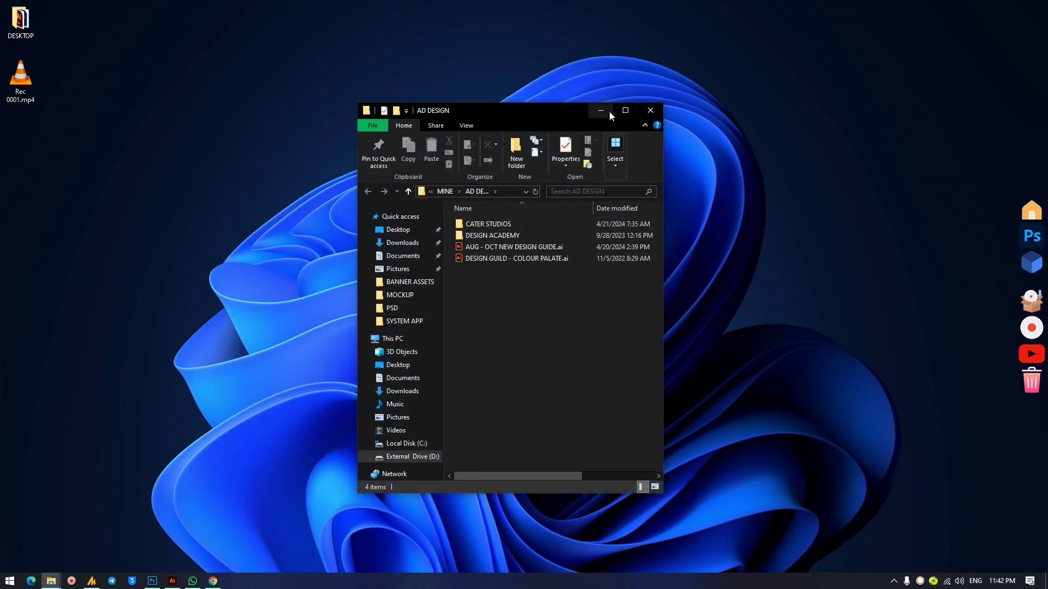
pyautogui.click(650, 110)
# Open the MINE folder twice through its home-icon dock shortcut, closing the window each time.
pyautogui.click(1030, 211)
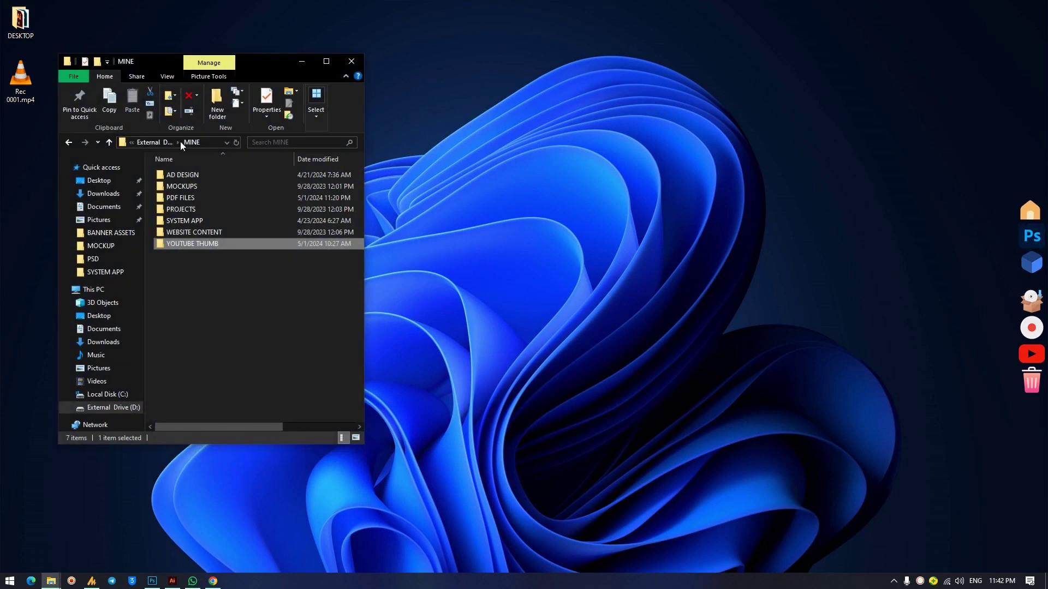
pyautogui.click(352, 64)
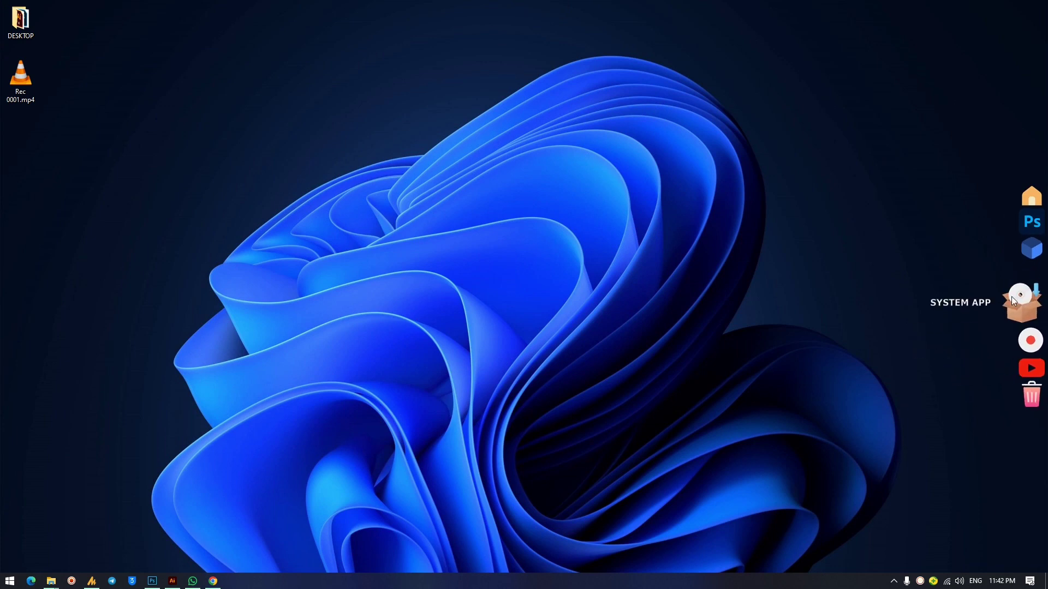
pyautogui.click(1024, 211)
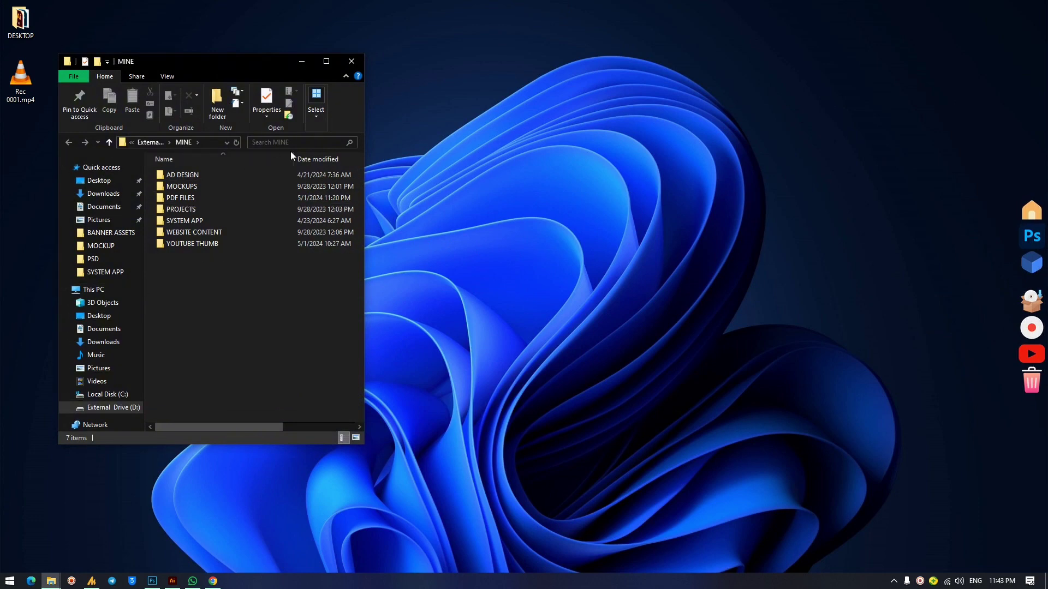
pyautogui.click(356, 63)
# Refresh the desktop, and view the AD DESIGN folder from its dock shortcut before closing it.
pyautogui.rightClick(412, 137)
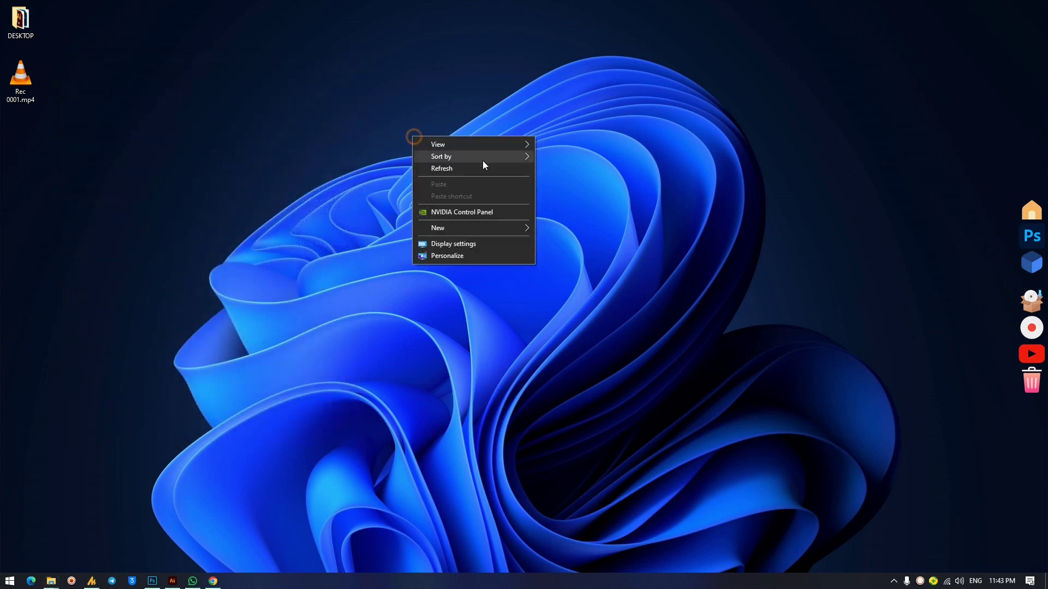
pyautogui.click(484, 170)
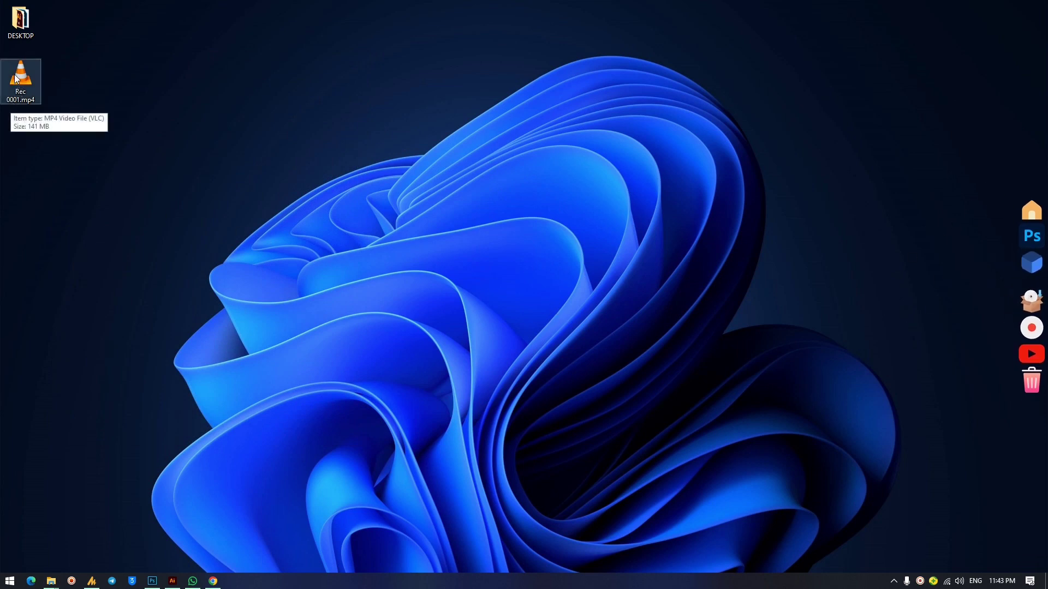
pyautogui.click(1004, 242)
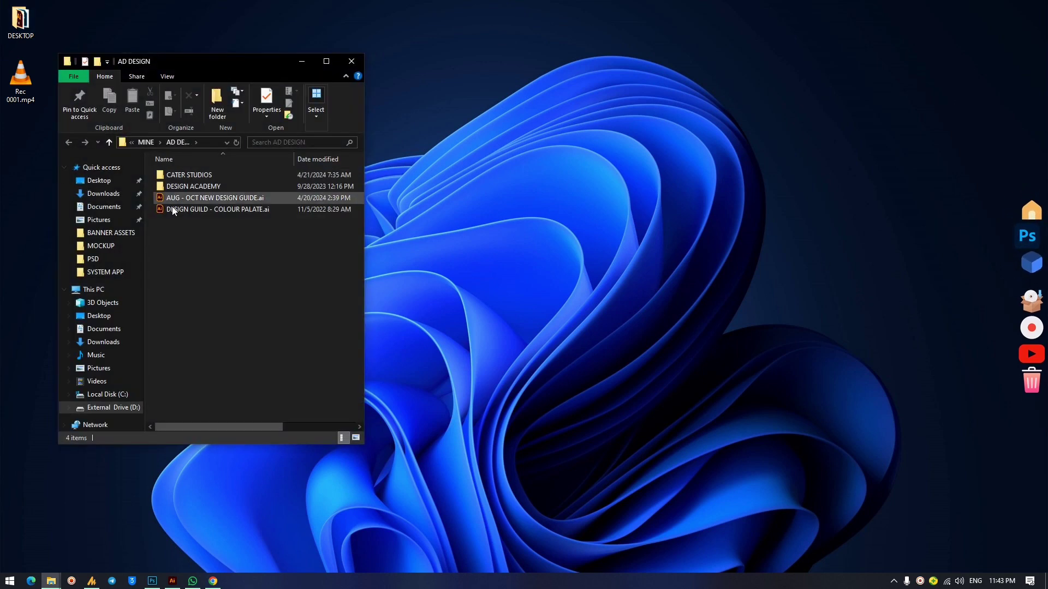
pyautogui.click(352, 61)
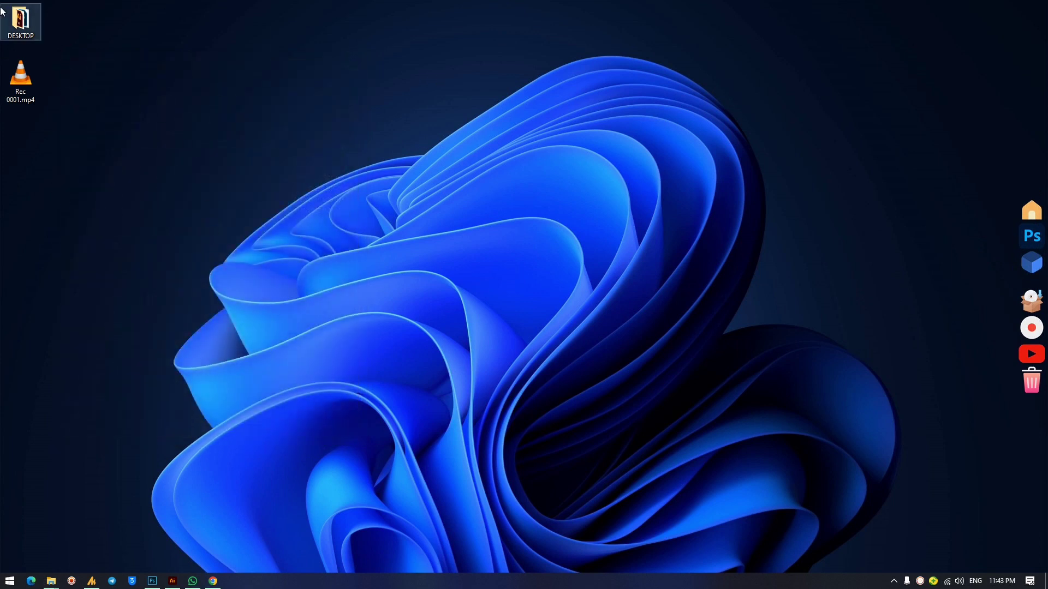